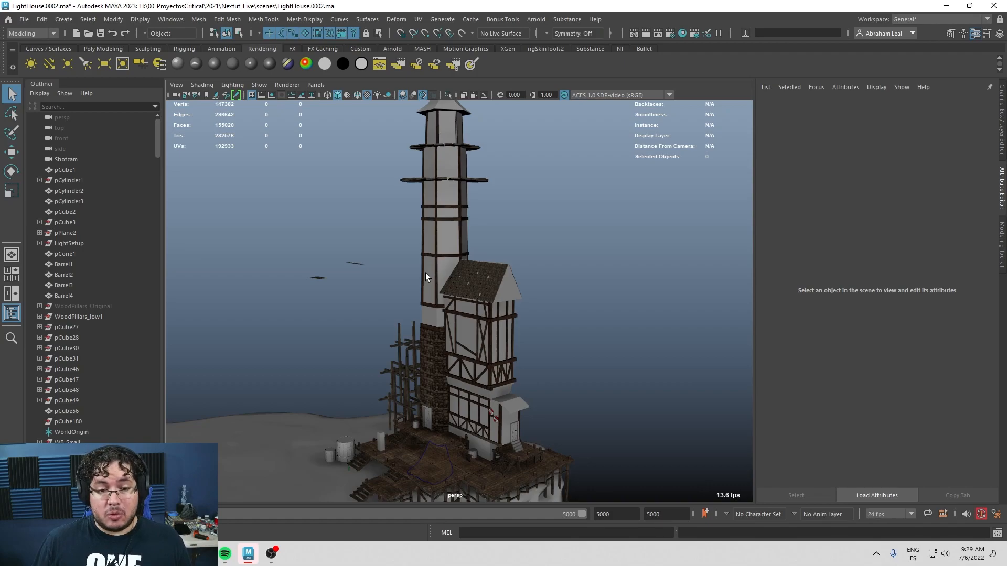
Examine the wooden shingles on the house roof beside the tower and select the shingle mesh.
scroll(430, 263, "up", 10)
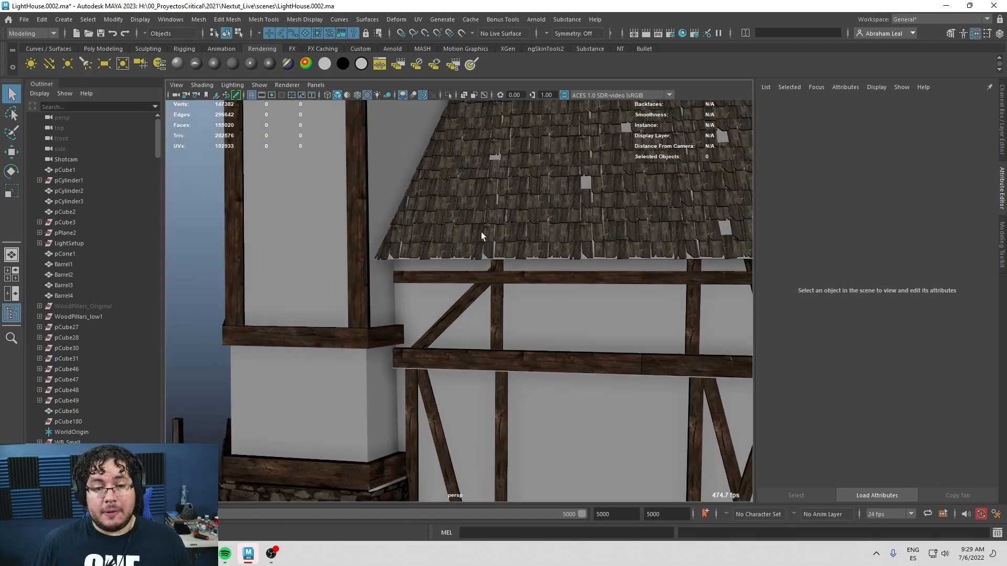
middle_click_drag(480, 231, 348, 296, "alt")
right_click_drag(348, 297, 477, 339, "alt")
left_click_drag(476, 339, 461, 341, "alt")
right_click_drag(461, 341, 388, 314, "alt")
left_click_drag(388, 314, 395, 310, "alt")
right_click_drag(394, 310, 354, 302, "alt")
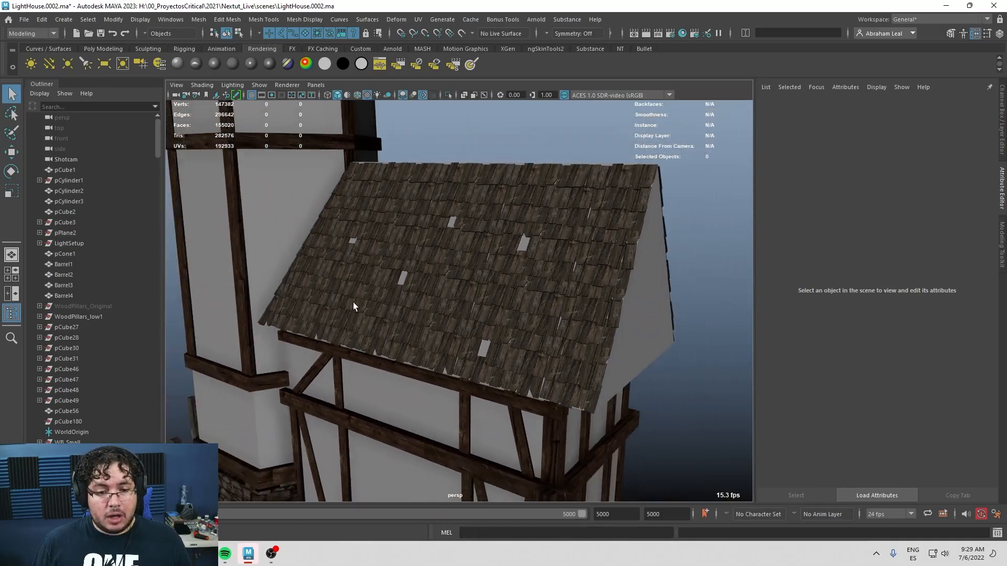
left_click(493, 265)
scroll(454, 283, "up", 5)
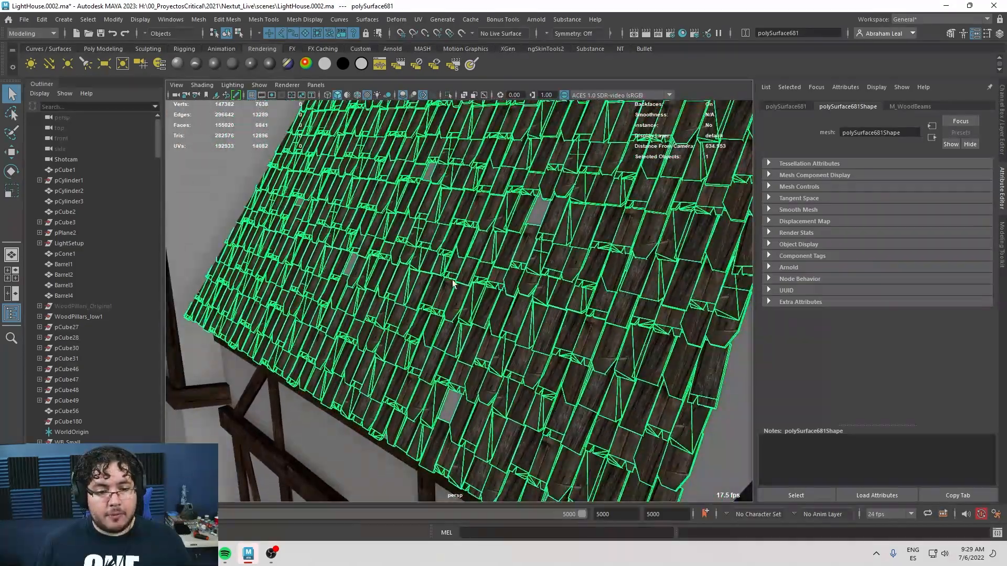
mouse_move(453, 283)
left_mouse_down("alt")
mouse_move(549, 305)
mouse_move(450, 298)
mouse_move(440, 278)
left_mouse_up("alt")
scroll(439, 278, "down", 2)
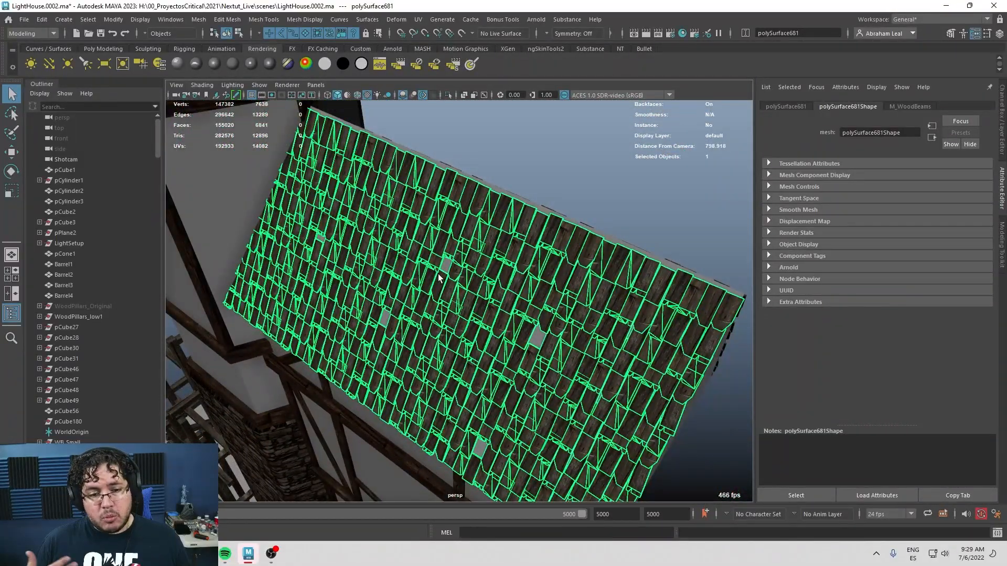
Isolate the roof shingles, inspect their layout from several angles, and restore the full scene.
left_click(514, 194)
left_click(476, 188)
left_click(447, 96)
left_click(596, 218)
left_click_drag(596, 218, 459, 273, "alt")
right_click_drag(459, 274, 460, 254, "alt")
left_click_drag(460, 254, 485, 262, "alt")
right_click_drag(485, 262, 489, 287, "alt")
left_click_drag(489, 287, 495, 328, "alt")
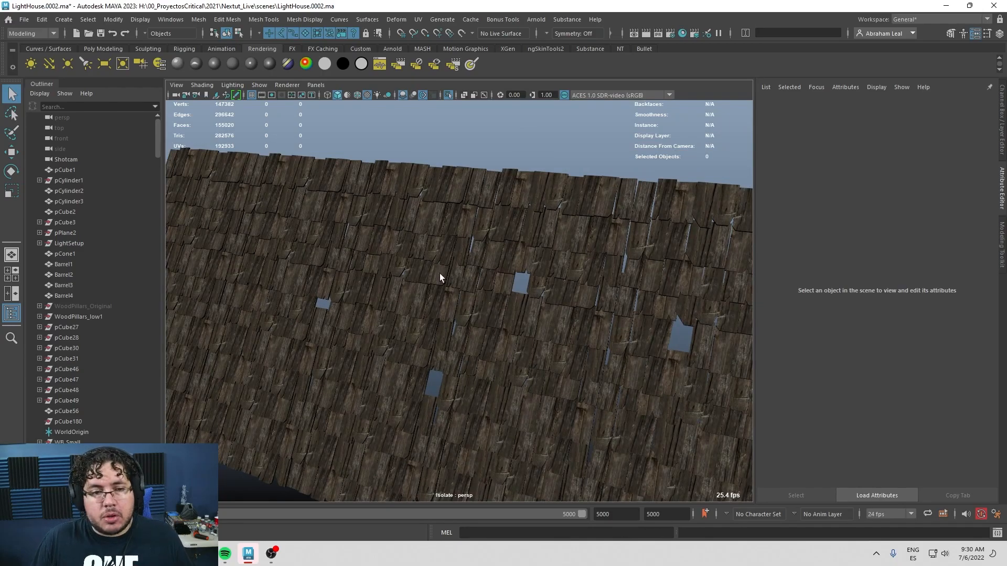
left_click(447, 95)
Select the row of individual source shingles near the stone tower and check their UV layout.
left_click_drag(467, 326, 491, 320, "alt")
left_click(413, 260)
mouse_move(483, 283)
left_mouse_down("alt")
mouse_move(519, 310)
mouse_move(479, 289)
left_mouse_up("alt")
right_click_drag(480, 290, 559, 348, "alt")
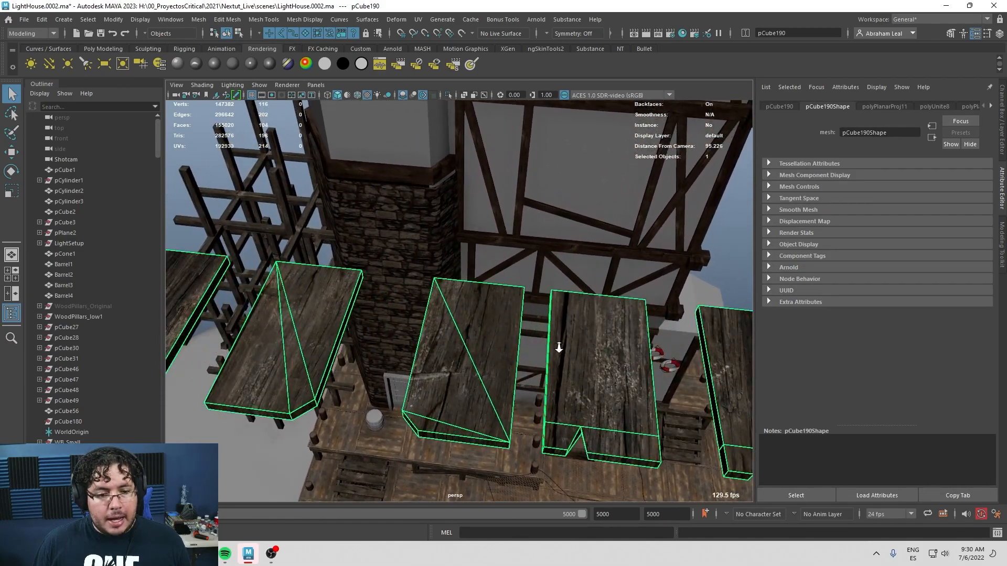
left_click(418, 19)
left_click(435, 31)
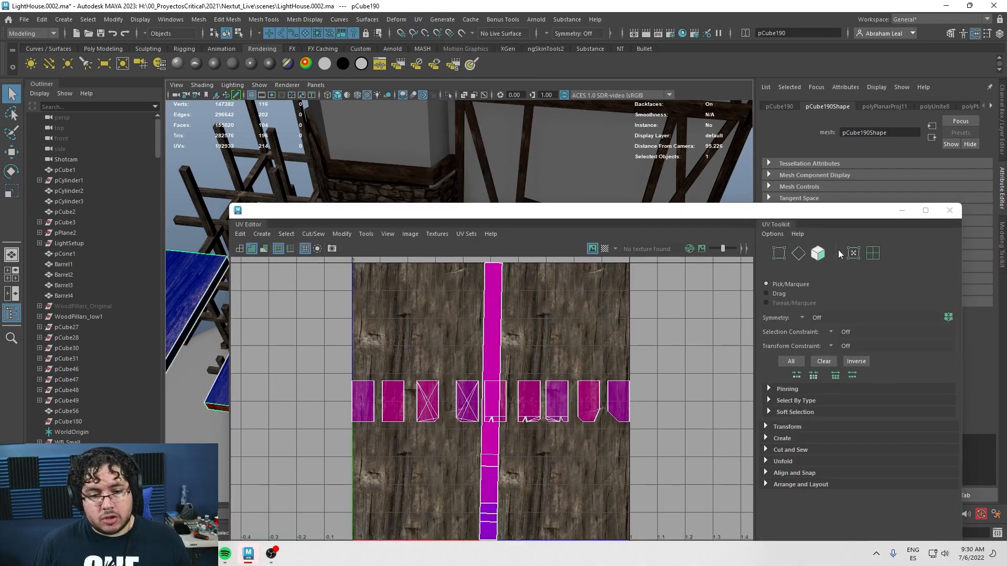
left_click(949, 210)
Begin exporting the selected row of source shingles and create a Lighthouse folder on the desktop.
scroll(322, 288, "down", 6)
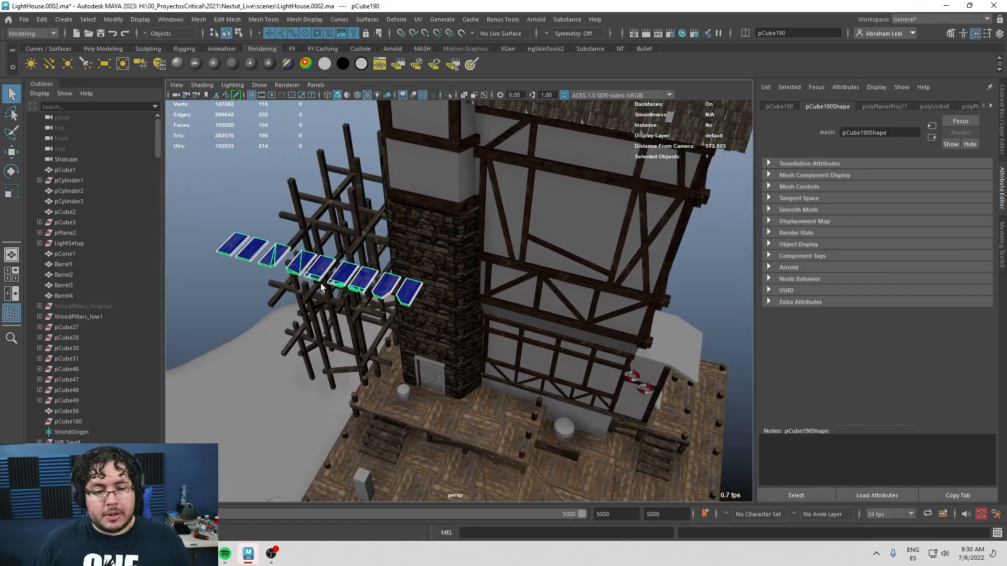
left_click(267, 220)
left_click(261, 245)
left_click_drag(261, 245, 377, 300, "alt")
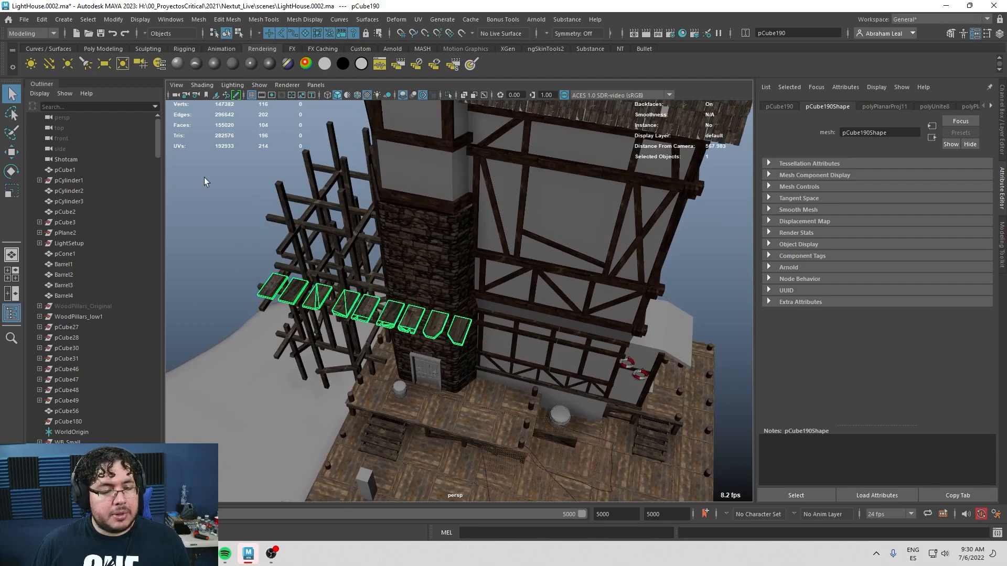
left_click(24, 20)
left_click(85, 163)
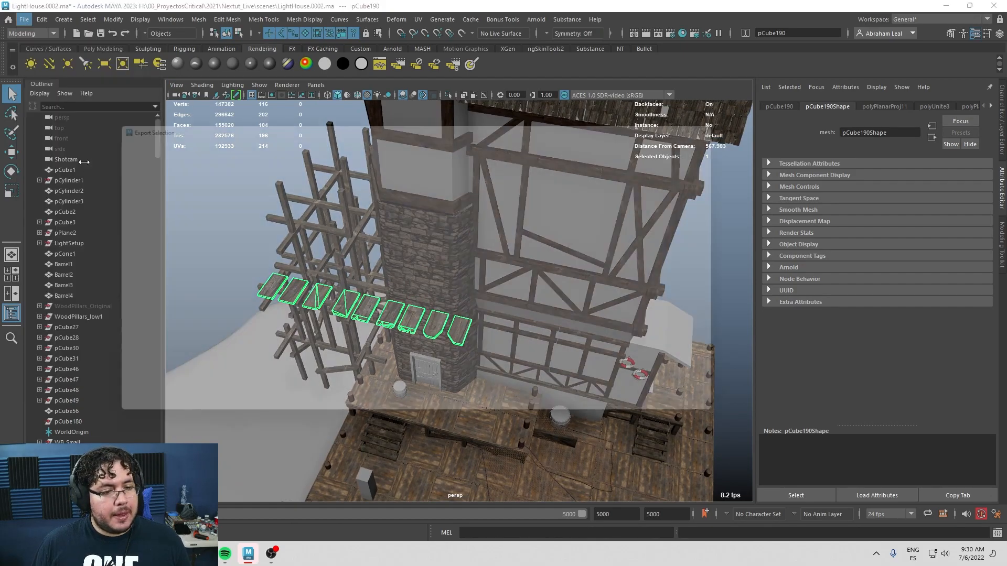
left_click(114, 170)
right_click(283, 323)
left_click(310, 336)
key("BackSpace")
type("Lighthouse")
key("Return")
Export the selected shingles in FBX format as Shingles into the Lighthouse folder.
right_click(284, 268)
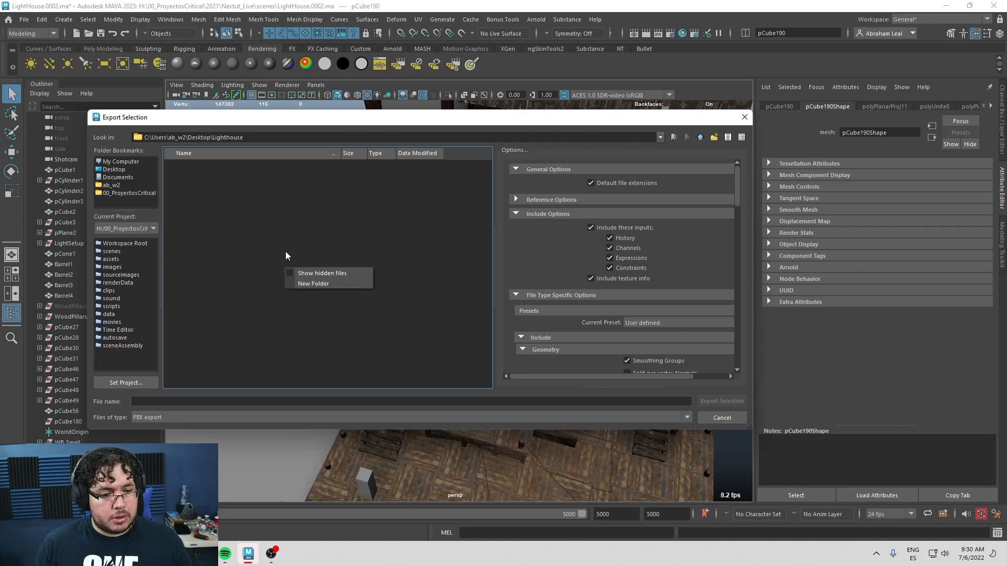
left_click(255, 400)
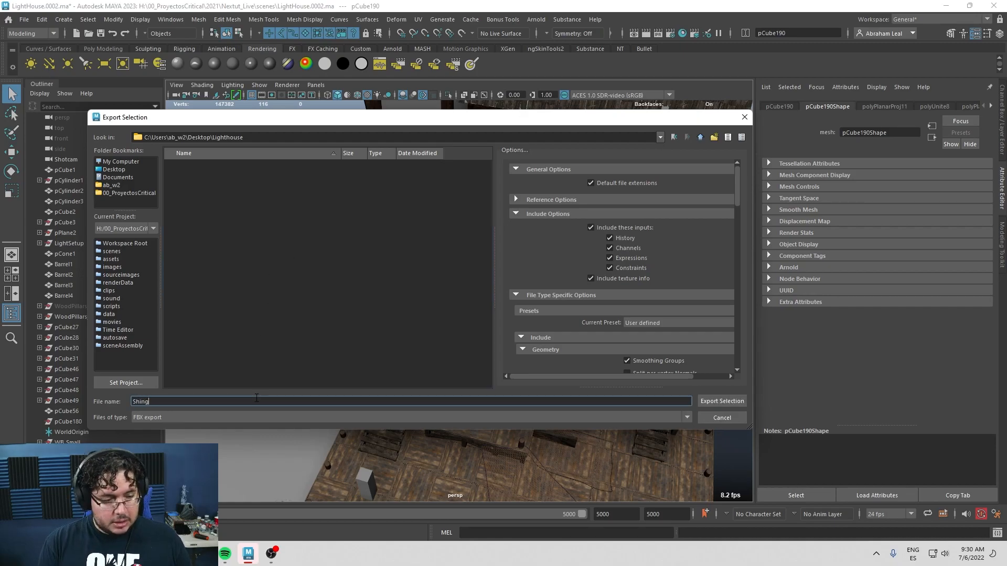
key("Return")
Launch ZBrush and dismiss its home page and LightBox.
key("super")
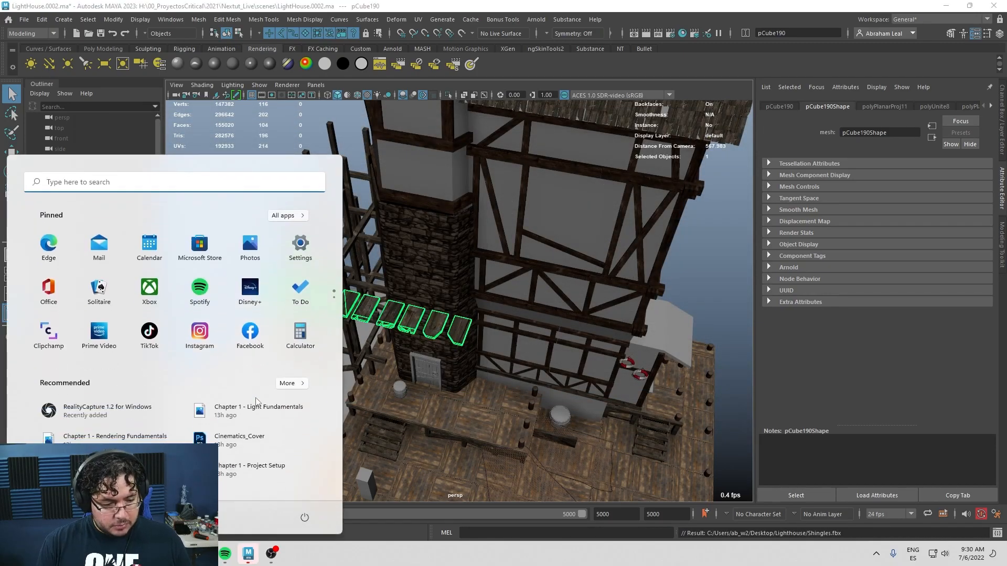
type("zbrh")
key("BackSpace")
key("Return")
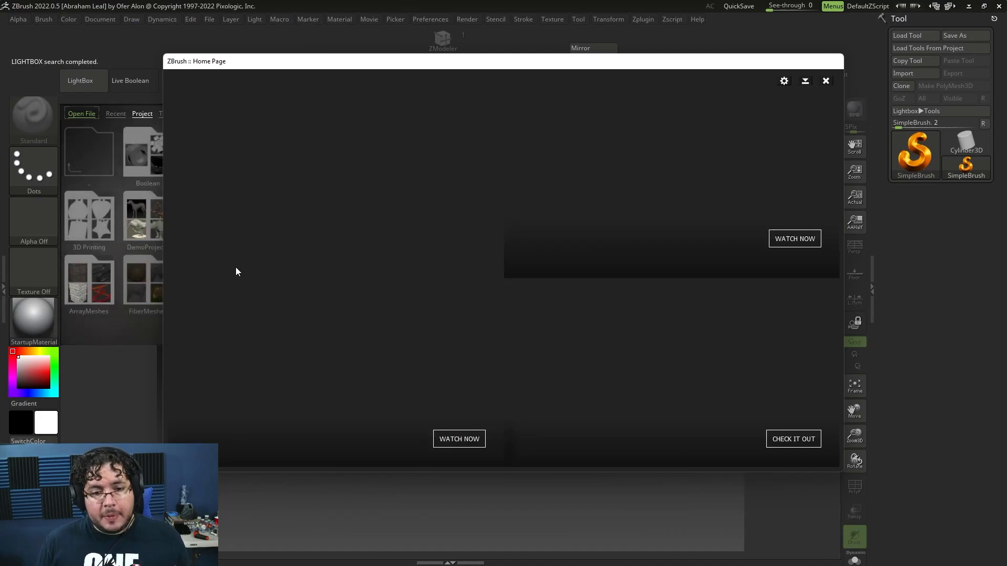
left_click(826, 82)
left_click(82, 81)
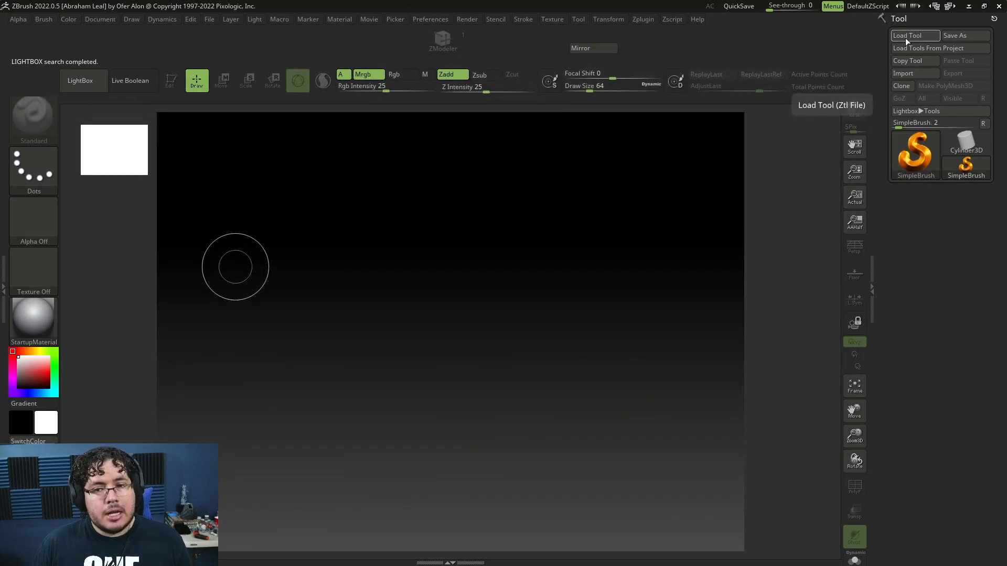
Import the Shingles FBX from the desktop's Lighthouse folder, accepting the default FBX import options.
left_click(904, 74)
scroll(29, 120, "up", 2)
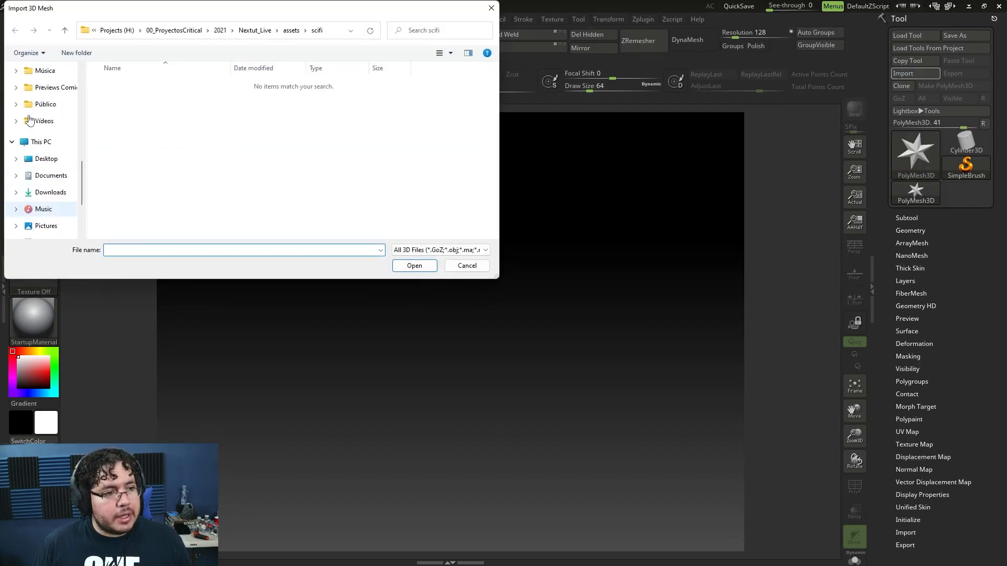
left_click(47, 158)
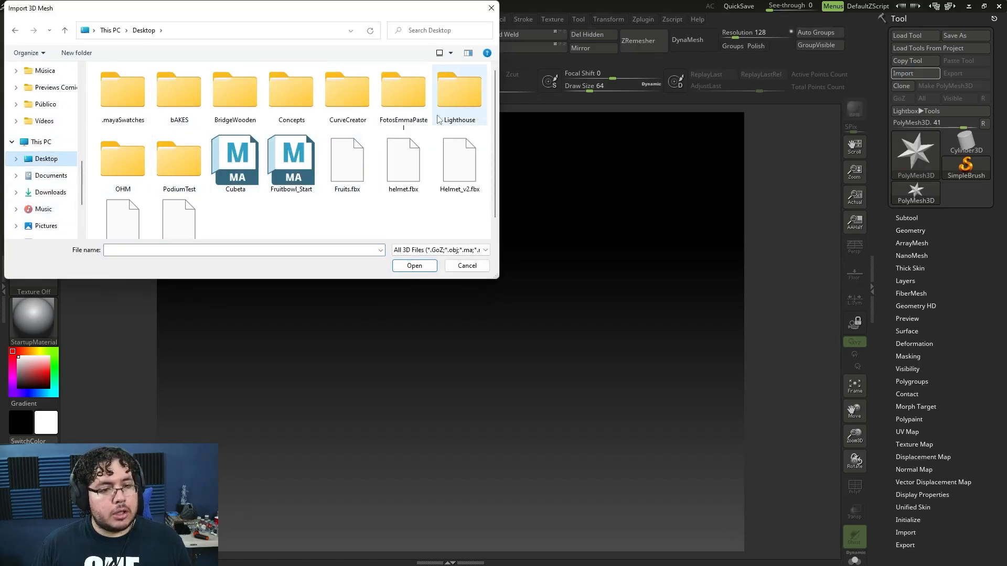
double_click(448, 105)
double_click(133, 88)
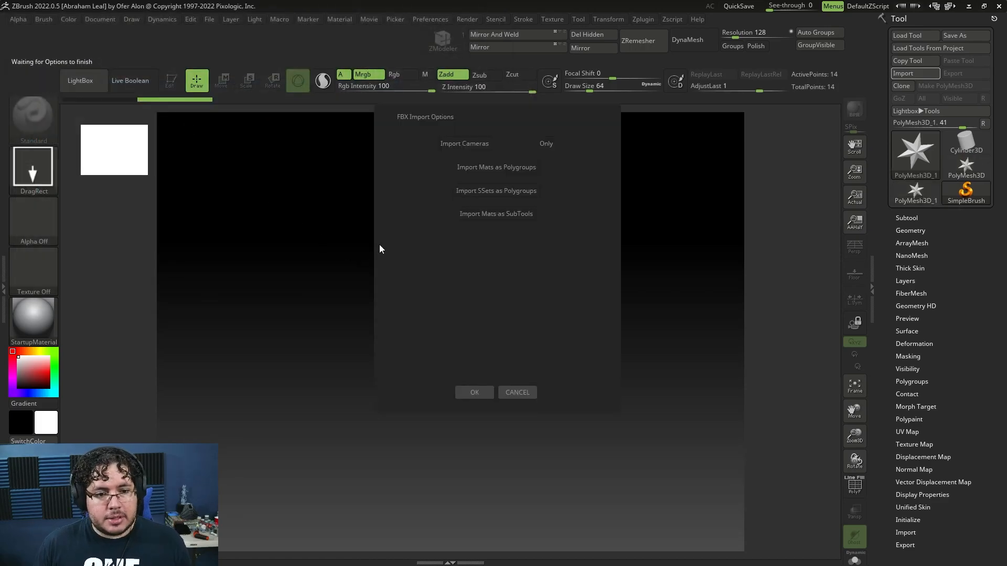
left_click(465, 391)
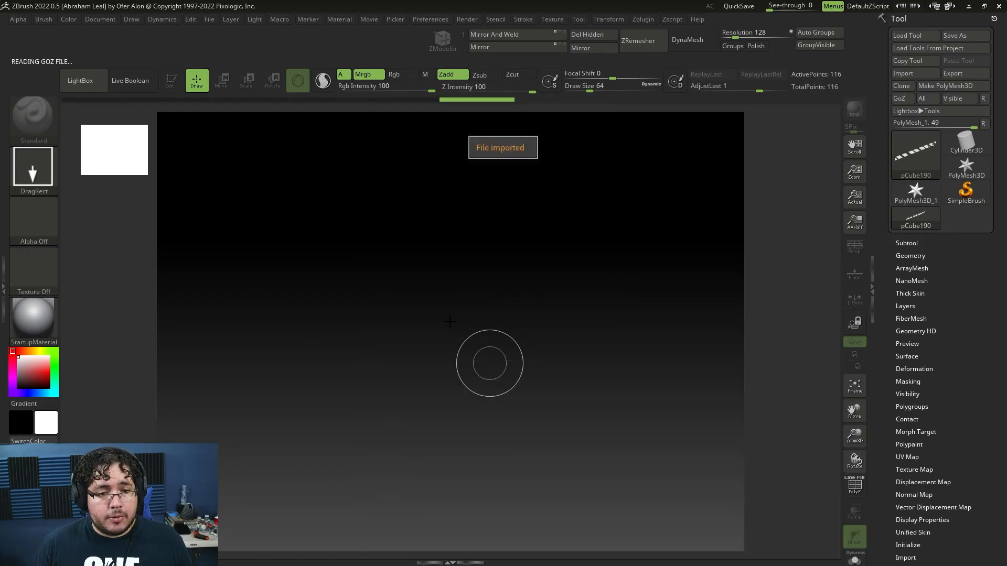
Place the imported shingles on the canvas, enter Edit mode and frame them.
left_click_drag(466, 338, 467, 433)
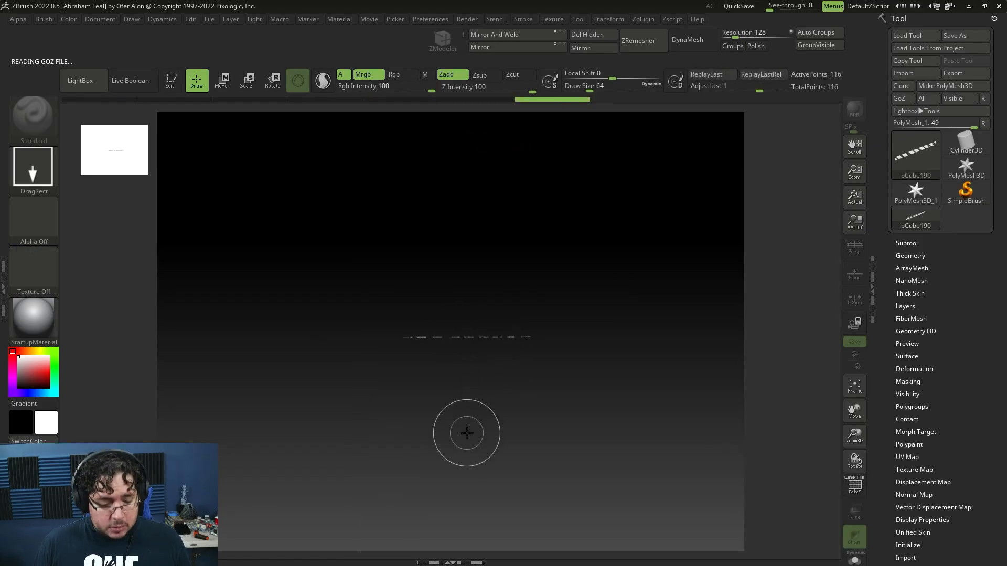
key("t")
key("f")
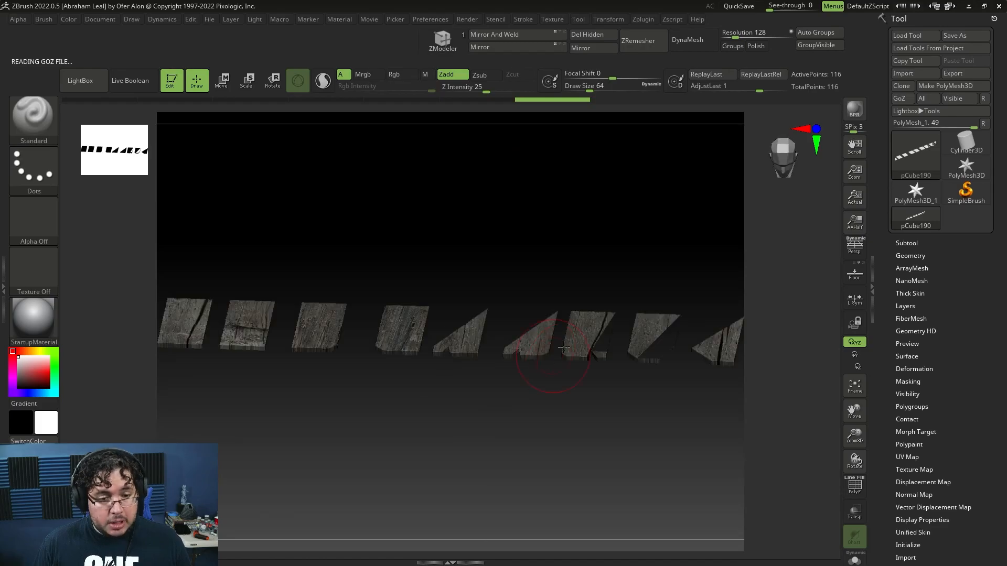
Try applying DynaMesh to the imported shingles and undo the change.
mouse_move(524, 280)
left_mouse_down()
mouse_move(513, 433)
mouse_move(472, 476)
mouse_move(521, 463)
mouse_move(451, 468)
mouse_move(524, 362)
left_mouse_up()
left_click(703, 46)
left_click_drag(598, 180, 559, 215)
key("ctrl+z")
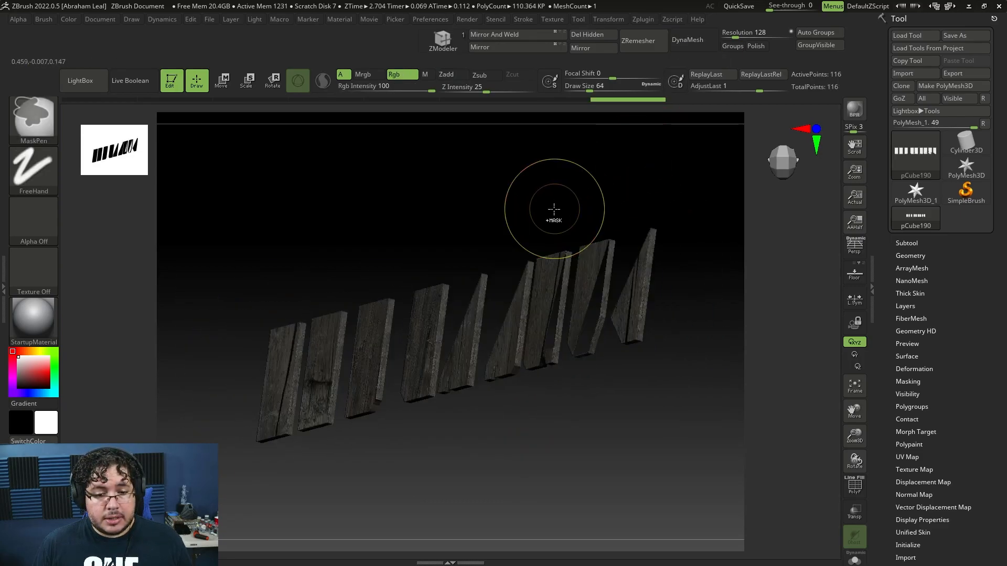
left_click_drag(662, 189, 685, 179)
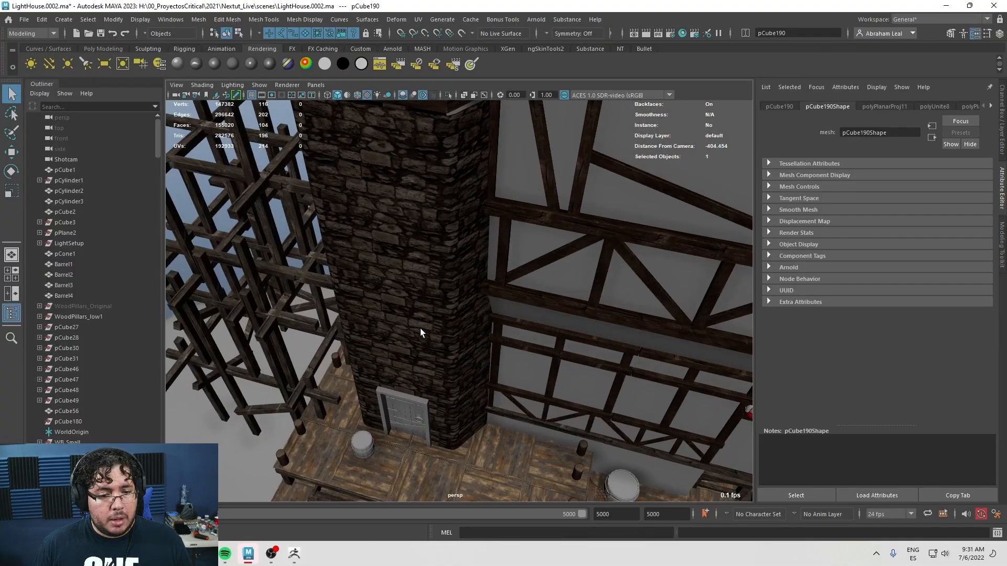
Switch back to Maya and triangulate the row of source shingles.
right_click_drag(420, 329, 434, 343, "alt")
left_click_drag(433, 344, 458, 341, "alt")
right_click_drag(457, 341, 445, 336, "alt")
right_click_drag(375, 295, 352, 286, "alt")
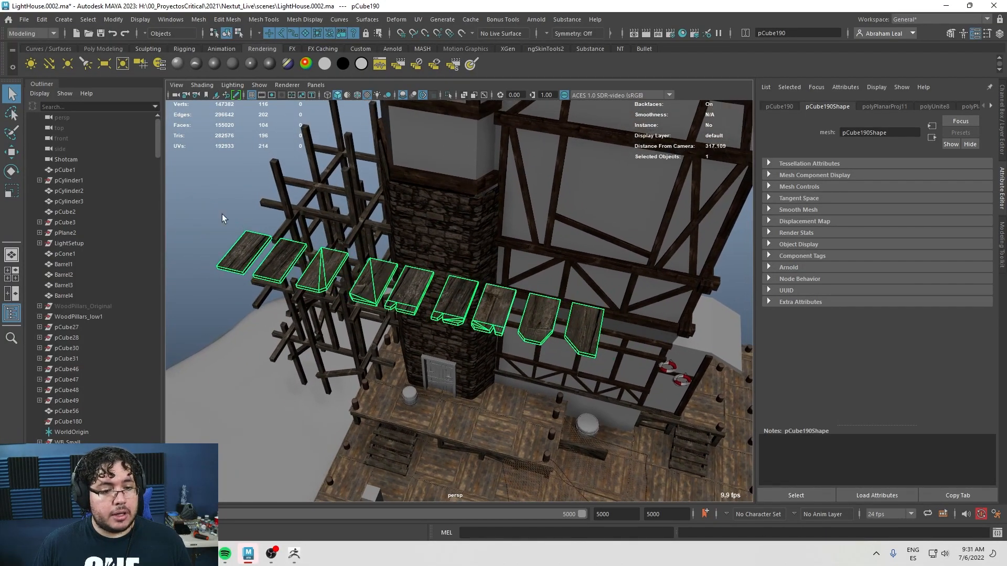
left_click(199, 19)
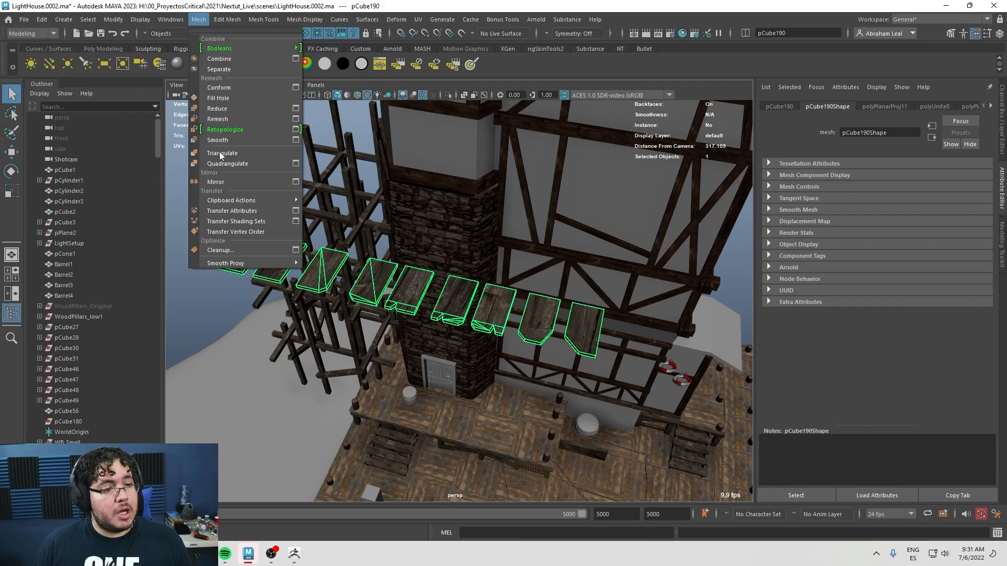
left_click(230, 155)
Export the triangulated shingles again, replacing the existing Shingles.fbx in the Lighthouse folder.
left_click(24, 19)
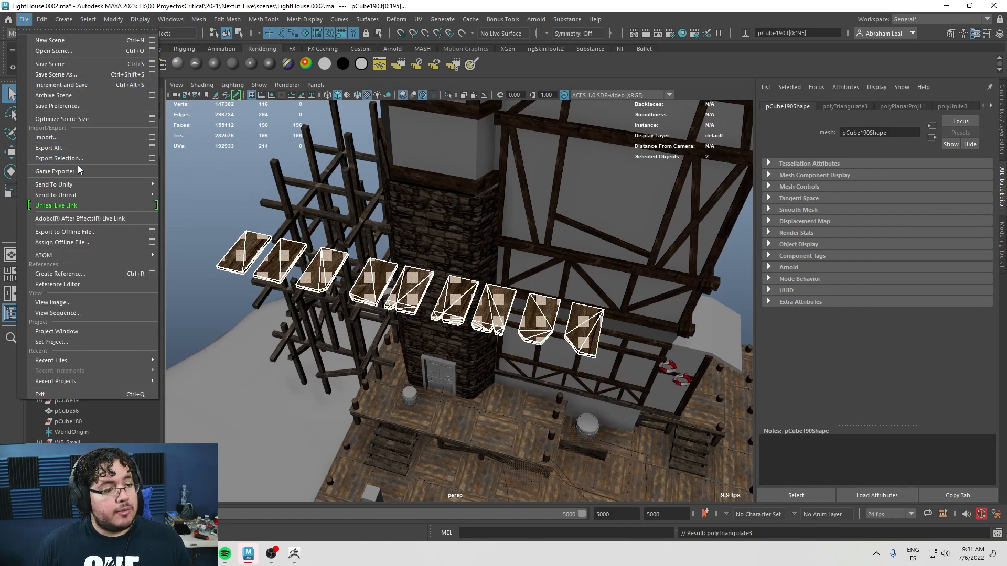
left_click(52, 164)
left_click(190, 165)
left_click(721, 401)
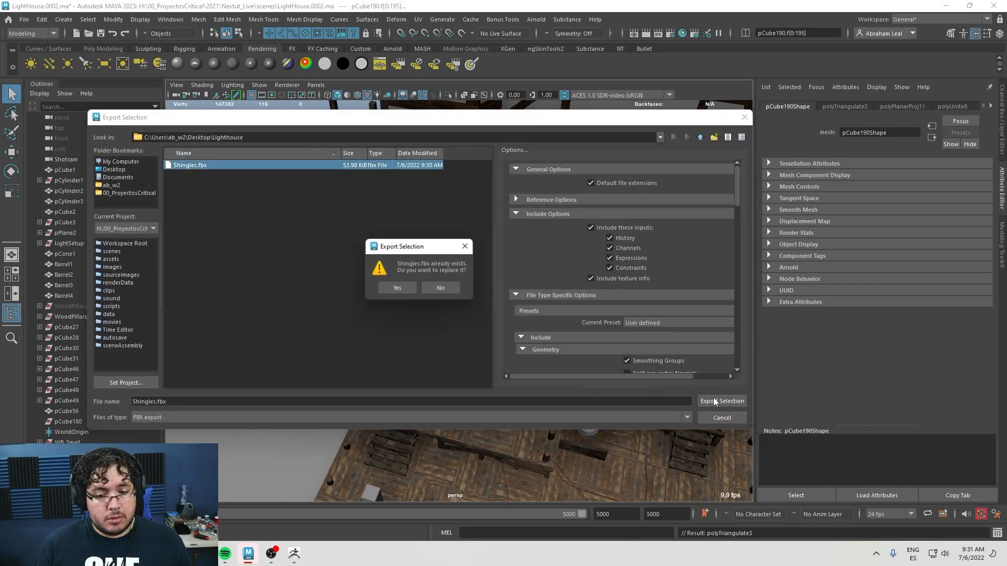
left_click(407, 290)
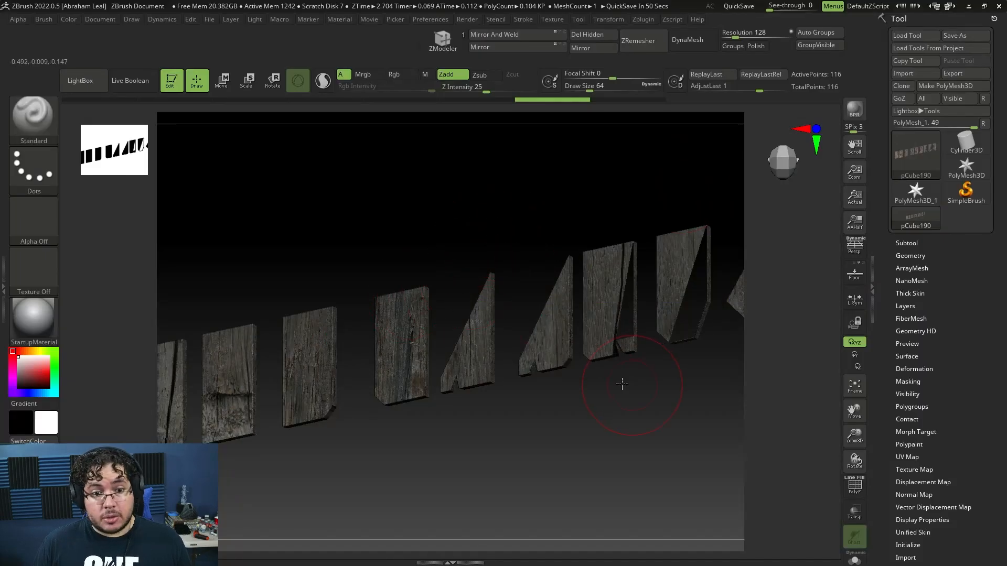
Switch to ZBrush and import the updated Shingles FBX with the default import options.
left_click_drag(622, 384, 565, 388)
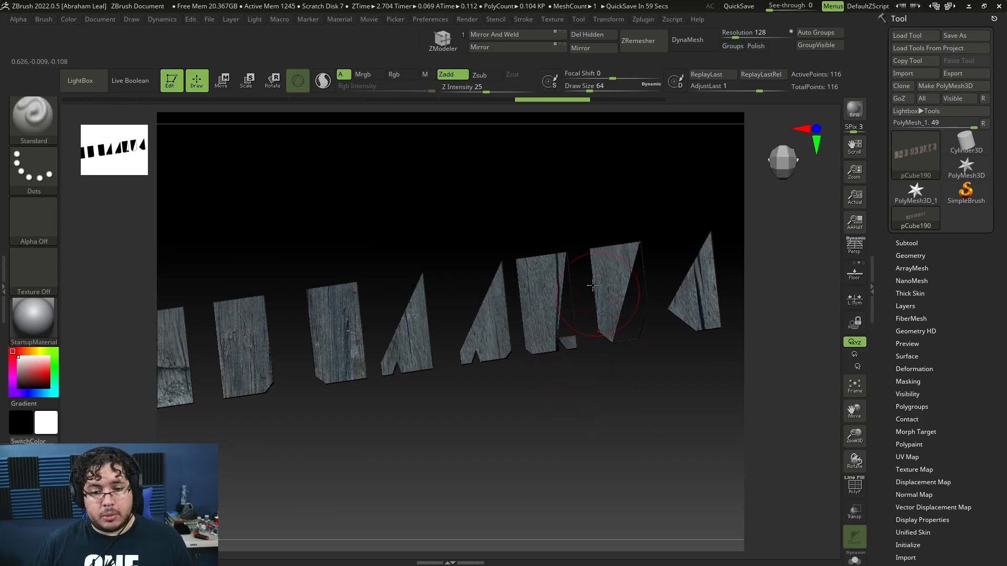
left_click(903, 75)
double_click(126, 87)
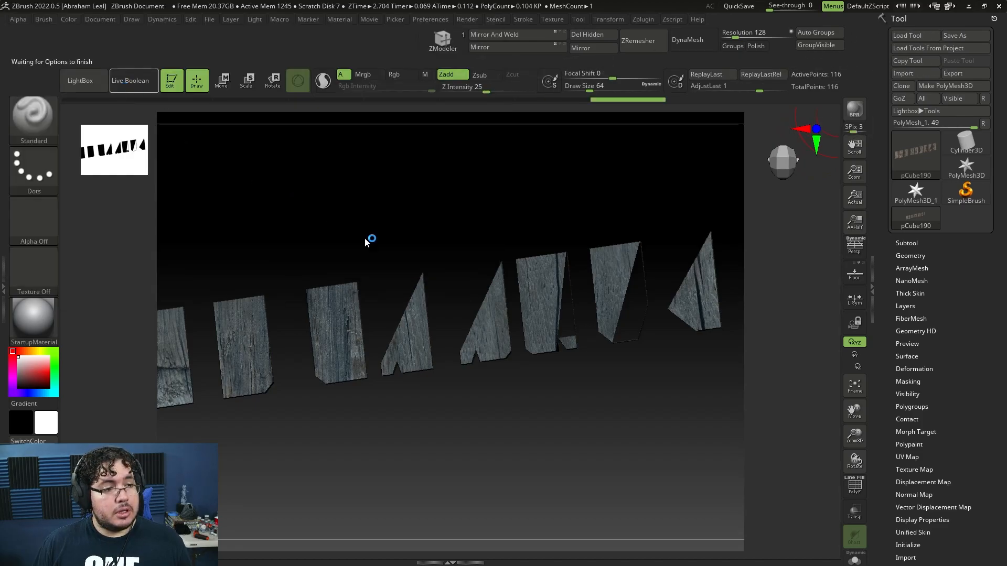
left_click(475, 390)
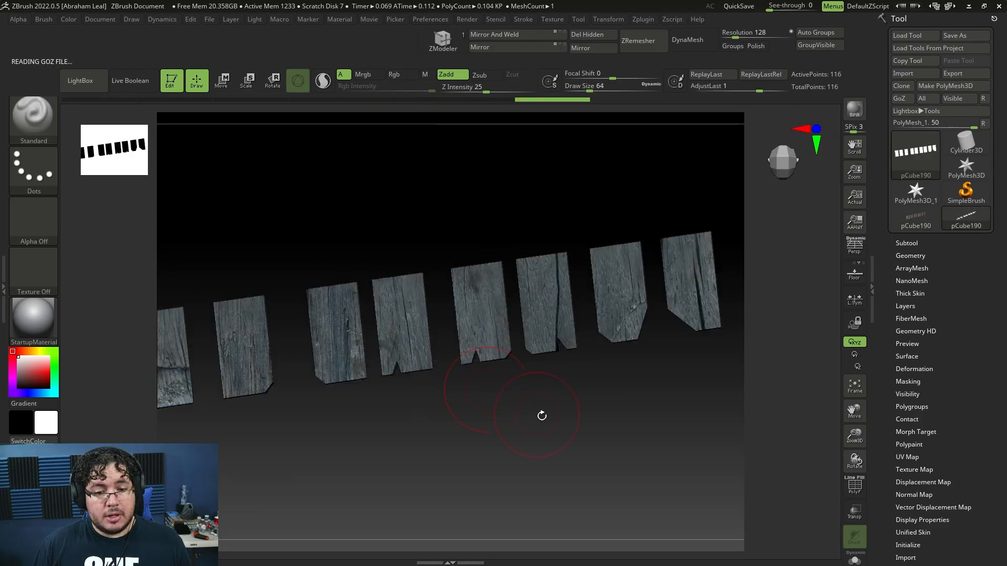
Turn off the wood texture map on the imported shingles and face them straight on.
scroll(940, 361, "down", 3)
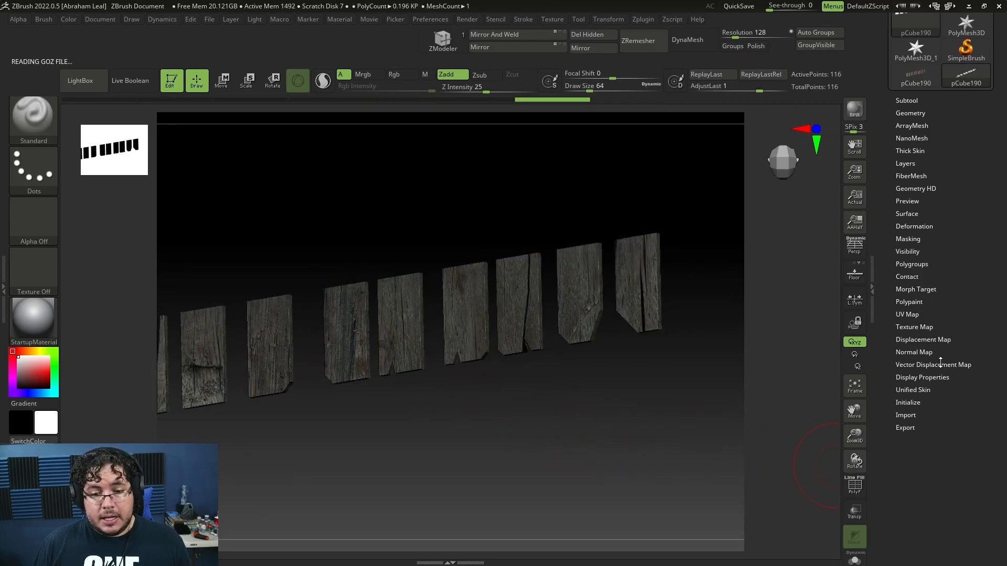
left_click(915, 328)
left_click(955, 339)
left_click_drag(618, 378, 576, 455)
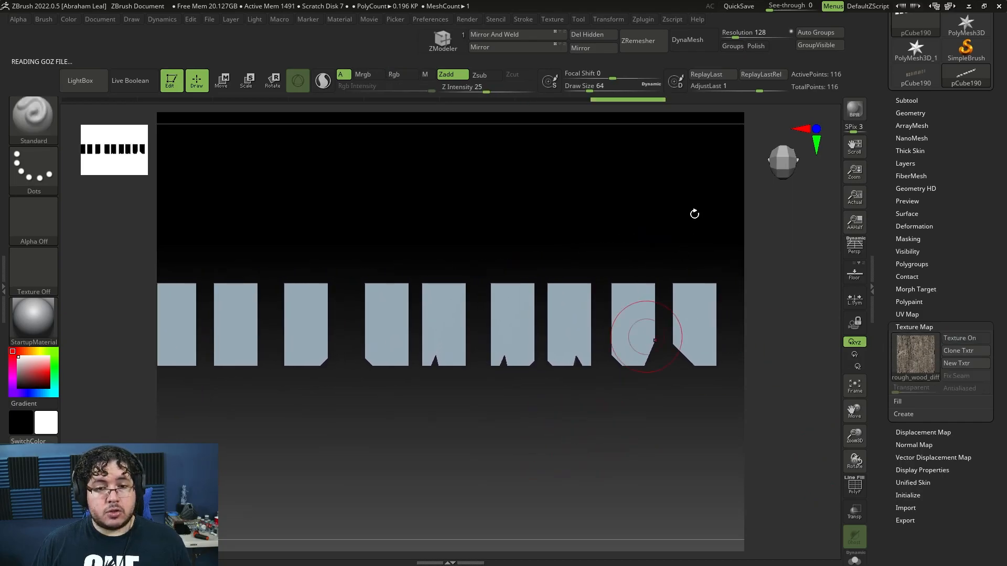
Try applying DynaMesh to the triangulated shingles at resolution 128 and undo it.
left_click(692, 43)
left_click_drag(614, 180, 611, 254, "alt")
key("ctrl+z")
Set the DynaMesh resolution to 256 and convert the shingles to a DynaMesh.
left_click_drag(651, 178, 619, 165, "alt")
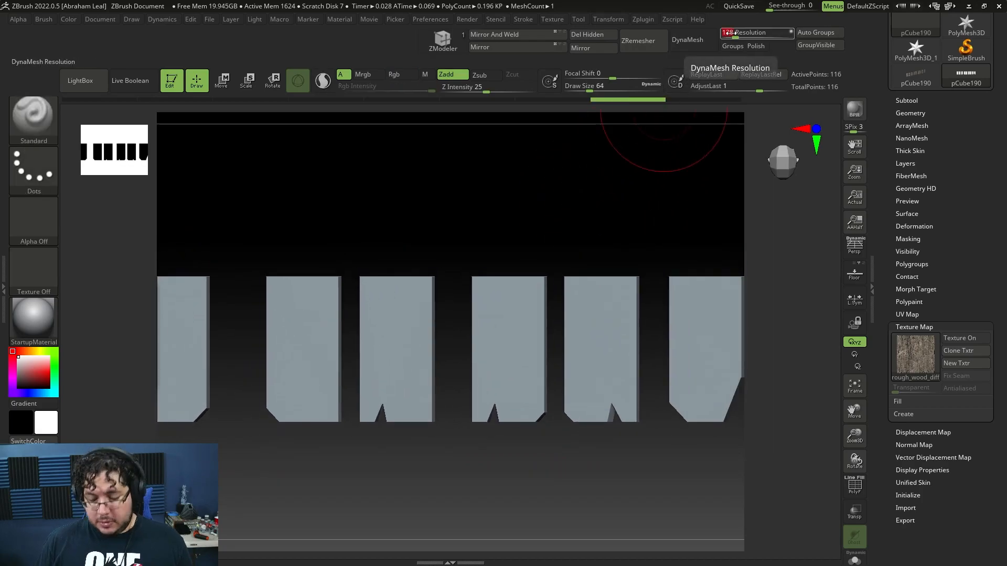
left_click(688, 41)
left_click_drag(557, 224, 608, 222, "alt")
left_click_drag(440, 222, 523, 230, "alt")
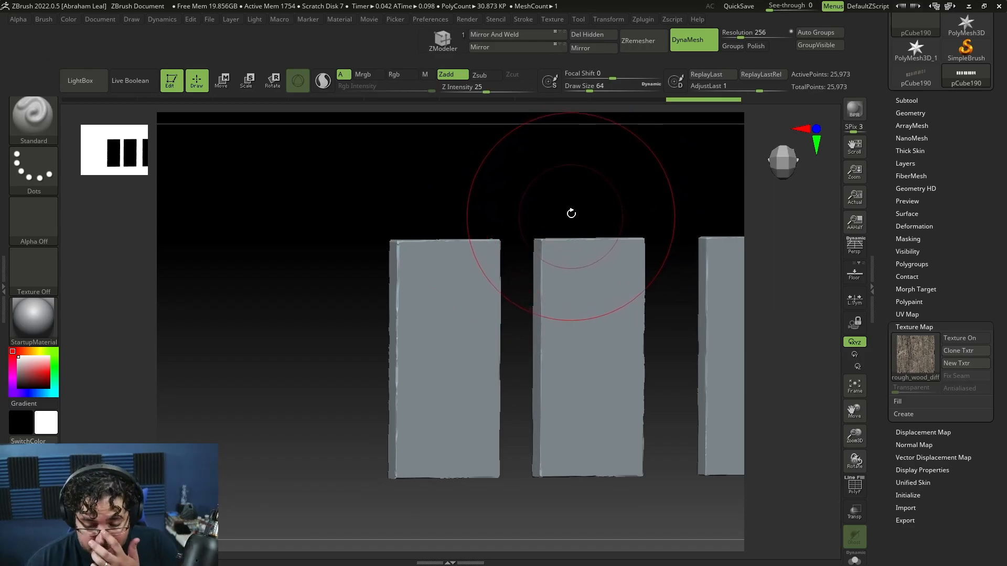
Assign automatic polygroups to the shingles and isolate the first shingle.
mouse_move(646, 194)
left_mouse_down("alt")
mouse_move(516, 191)
mouse_move(528, 230)
left_mouse_up("alt")
left_click_drag(432, 278, 602, 223, "alt")
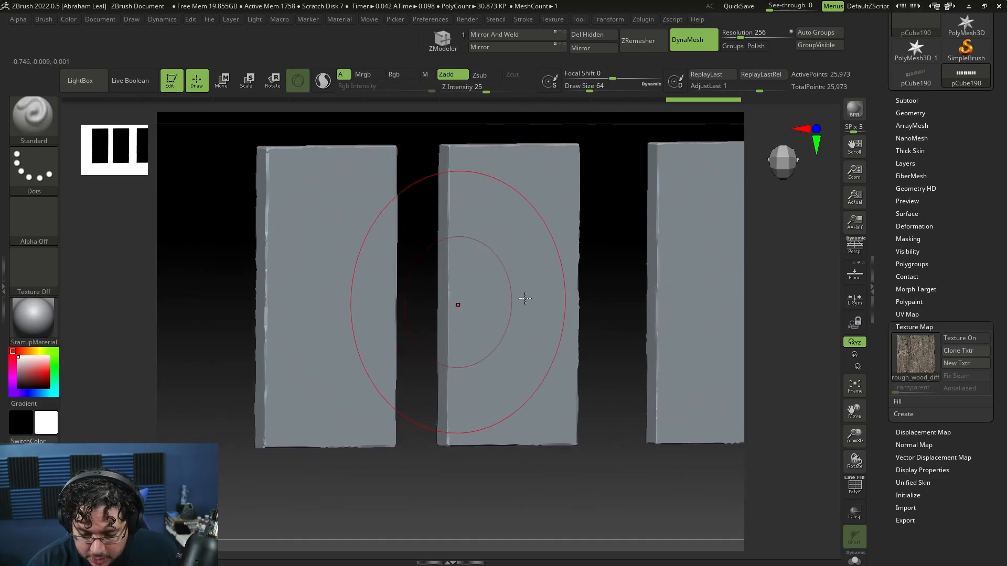
left_click_drag(984, 447, 982, 427)
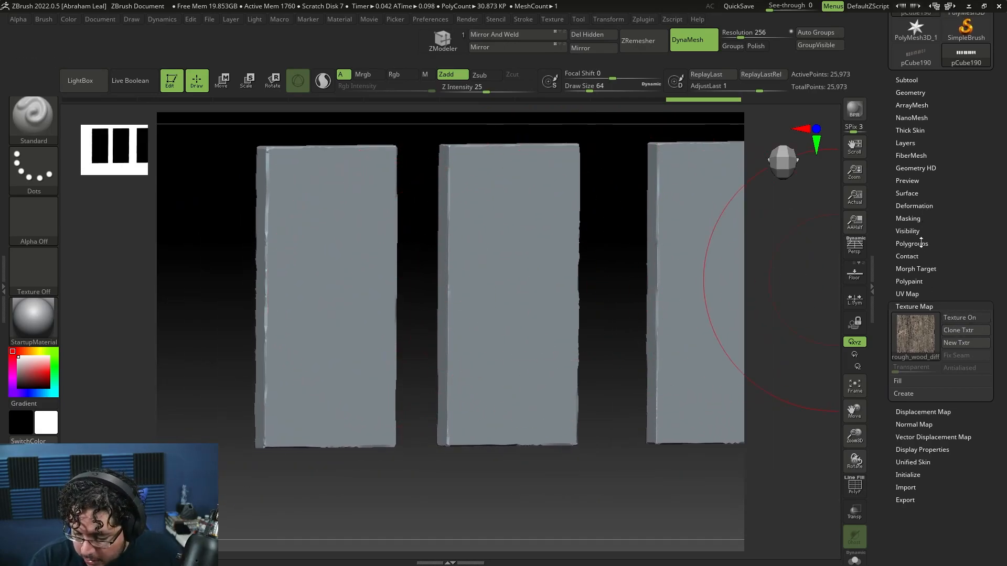
left_click(912, 242)
left_click(928, 259)
left_click(351, 326, "ctrl+shift")
Try trimming the isolated shingle's lower corner with the TrimDynamic brush.
mouse_move(551, 342)
left_mouse_down("alt")
mouse_move(582, 344)
mouse_move(632, 320)
mouse_move(544, 355)
mouse_move(641, 313)
mouse_move(644, 331)
mouse_move(562, 274)
mouse_move(543, 244)
left_mouse_up("alt")
key("b")
key("t")
key("d")
key("space")
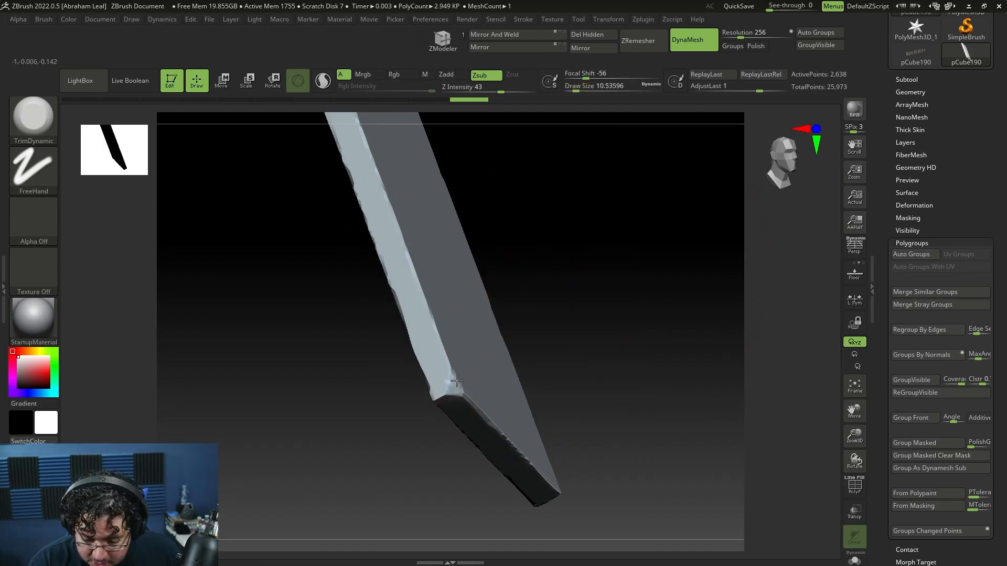
left_click_drag(470, 404, 597, 325, "shift")
left_click_drag(734, 247, 691, 290, "alt")
left_click_drag(692, 290, 727, 262)
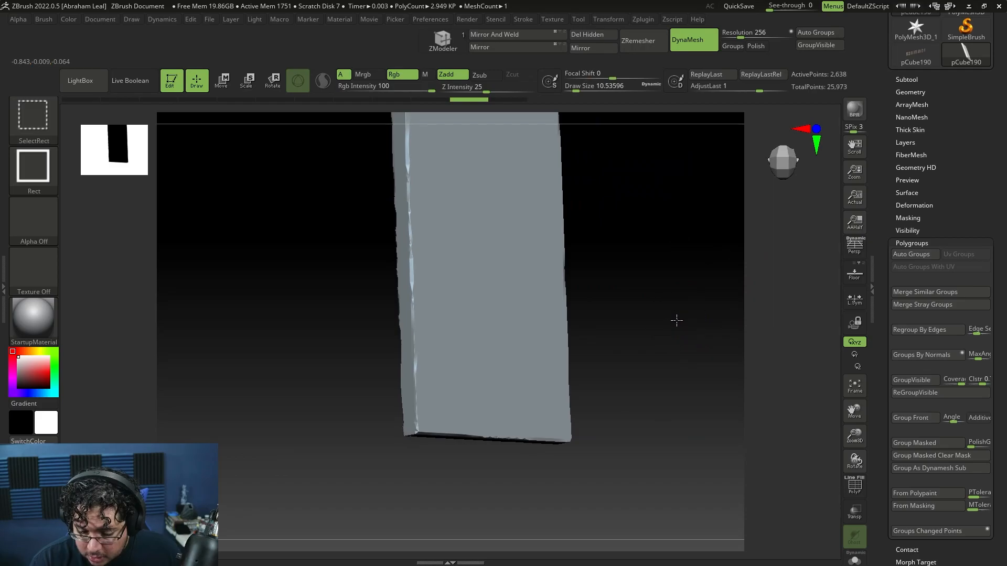
Show all the shingles again and rebuild them as a DynaMesh at resolution 1024.
left_click(676, 319, "ctrl+shift")
left_click_drag(741, 33, 748, 25)
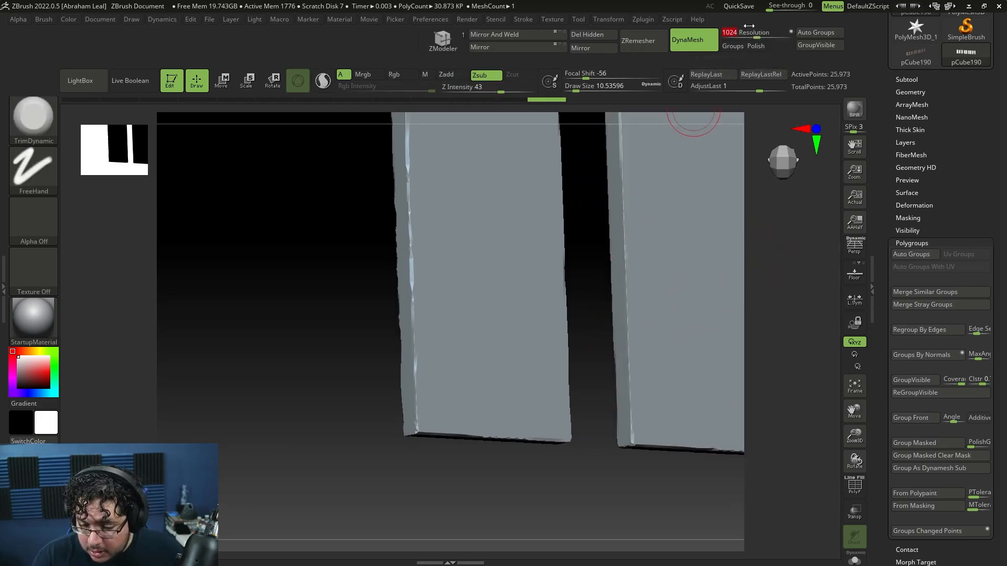
key("ctrl")
left_click_drag(355, 349, 357, 350, "ctrl")
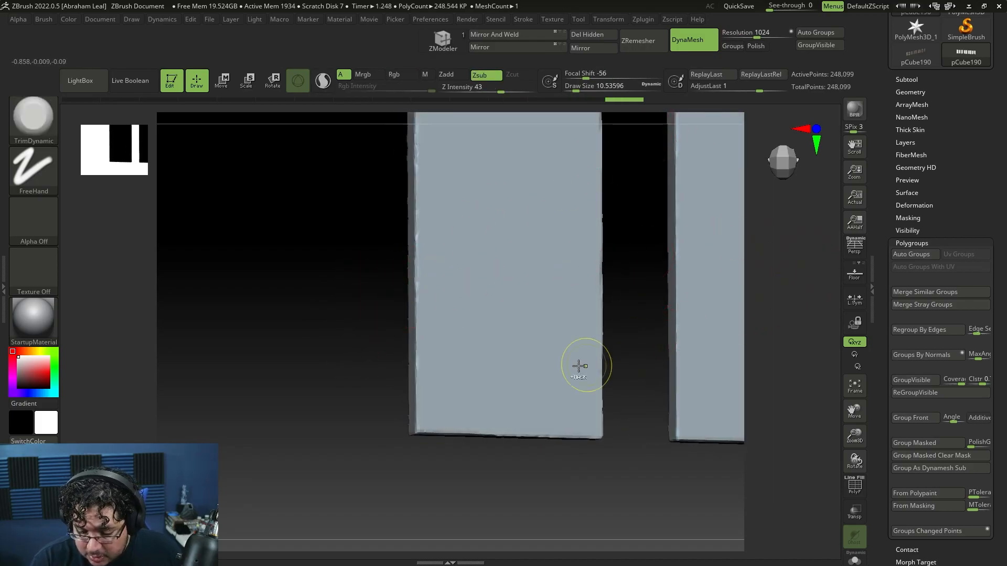
Isolate the first shingle and trim a notch in its right edge and its lower left corner with TrimDynamic.
left_click(585, 366, "ctrl+shift")
left_click_drag(638, 321, 668, 342)
left_click_drag(565, 292, 563, 280)
left_click_drag(614, 357, 635, 341)
Build up vertical wood-grain ridges through the middle of the isolated shingle's front face with the ClayBuildup brush.
key("b")
key("c")
key("b")
left_click_drag(580, 241, 582, 233, "alt")
key("space")
key("bracketright")
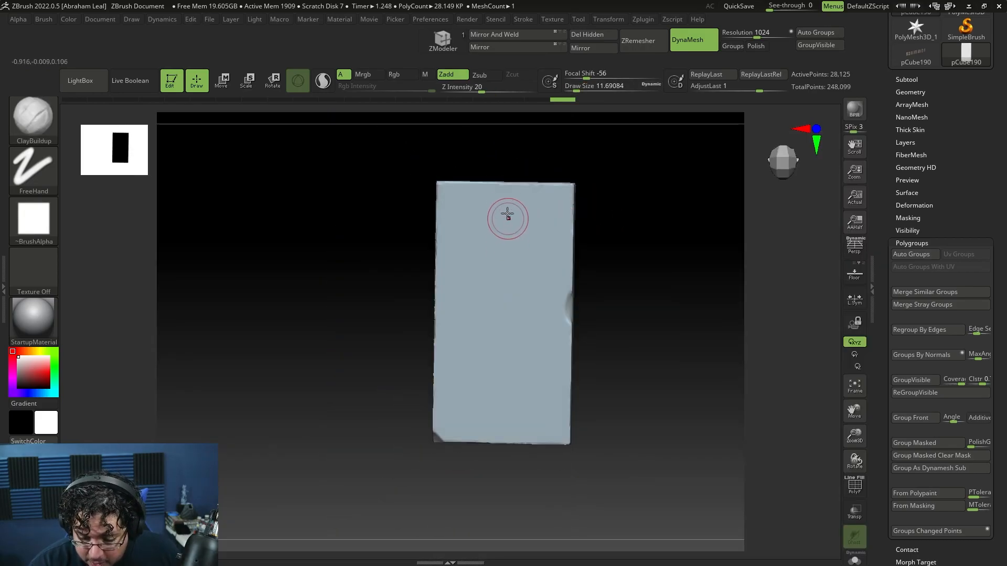
left_click_drag(488, 301, 498, 346)
key("space")
mouse_move(514, 221)
left_mouse_down()
mouse_move(523, 247)
mouse_move(510, 367)
left_mouse_up()
key("space")
left_click_drag(496, 347, 492, 347)
left_click_drag(534, 309, 530, 399)
Cover the rest of the isolated shingle's front with vertical ClayBuildup strokes at a draw size of about 22.
key("s")
left_click_drag(485, 247, 477, 355)
left_click_drag(474, 320, 466, 376)
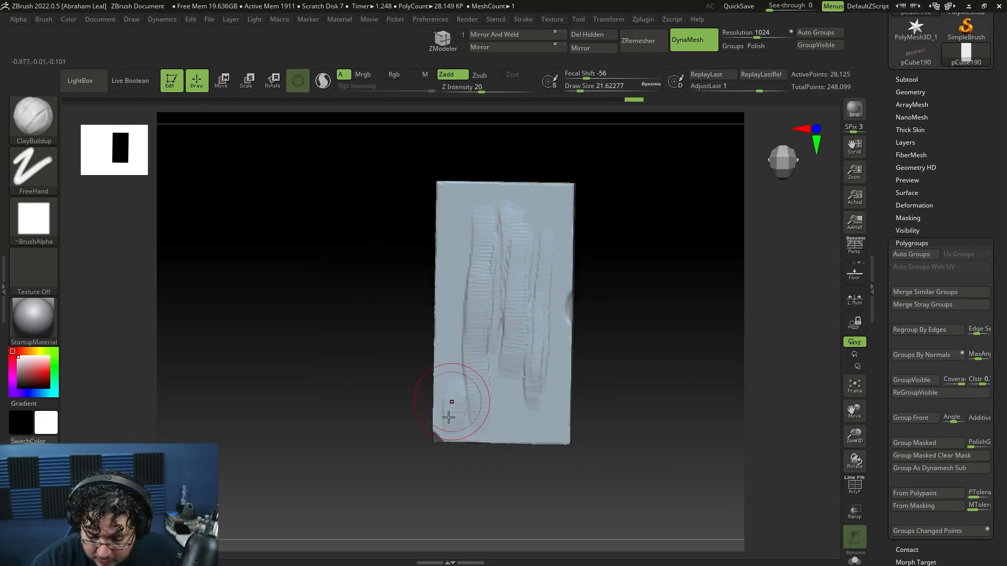
left_click_drag(503, 351, 505, 398)
mouse_move(505, 404)
left_mouse_down()
mouse_move(520, 400)
mouse_move(551, 319)
mouse_move(557, 195)
mouse_move(518, 235)
left_mouse_up()
mouse_move(457, 193)
left_mouse_down()
mouse_move(456, 415)
mouse_move(512, 411)
left_mouse_up()
mouse_move(590, 387)
left_mouse_down()
mouse_move(605, 379)
mouse_move(600, 400)
mouse_move(538, 425)
left_mouse_up()
Flatten the grain ridges on the isolated shingle's front with the TrimDynamic brush at a draw size of about 31.
key("b")
key("t")
key("d")
left_click_drag(538, 231, 538, 195)
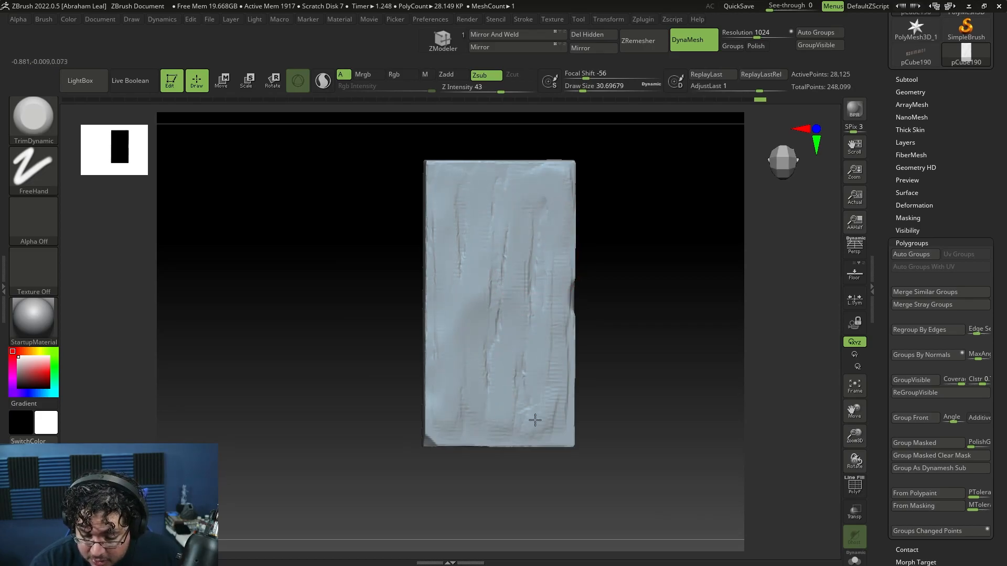
left_click_drag(534, 407, 559, 408)
Trim chips along the isolated shingle's right edge, lower right corner and bottom edge with TrimDynamic at a draw size of about 12.
left_click_drag(608, 385, 590, 372)
mouse_move(616, 320)
left_mouse_down("alt")
mouse_move(661, 392)
mouse_move(613, 323)
mouse_move(631, 316)
left_mouse_up("alt")
key("bracketleft")
key("bracketleft")
key("space")
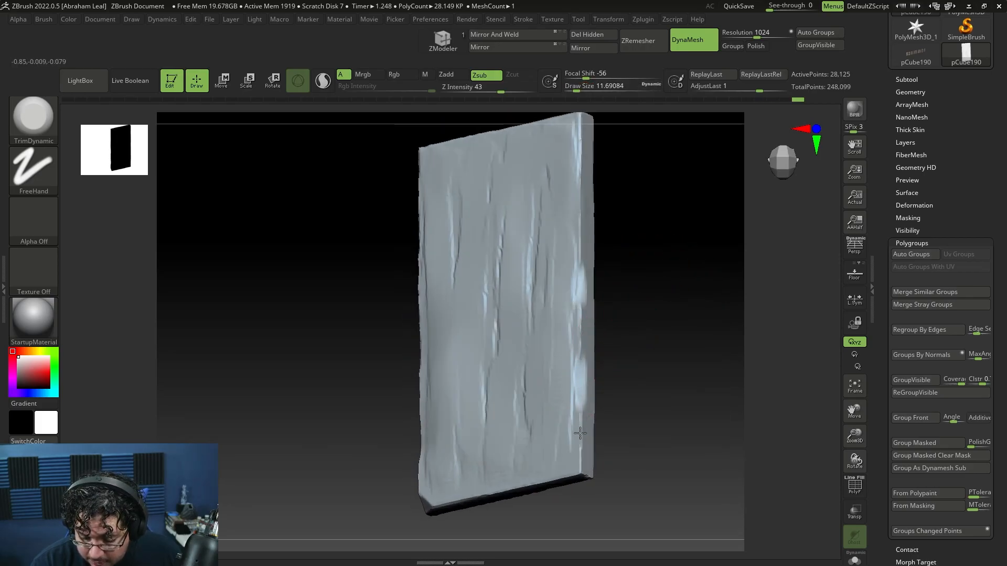
mouse_move(588, 474)
left_mouse_down()
mouse_move(569, 464)
mouse_move(640, 407)
left_mouse_up()
left_click_drag(505, 411, 514, 407)
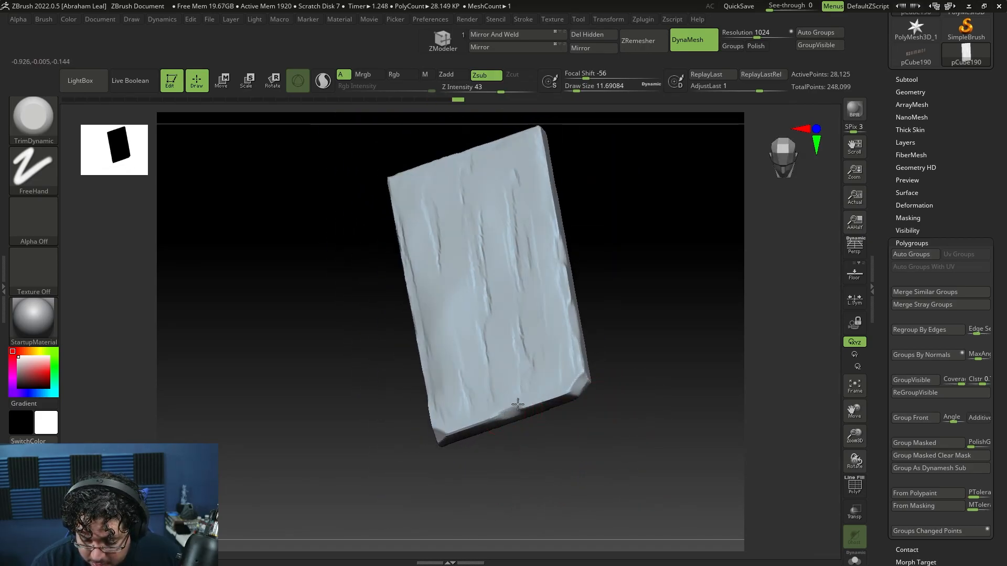
Chip the isolated shingle's left edge and top edge with the TrimDynamic brush.
left_click_drag(622, 412, 627, 427, "shift")
mouse_move(628, 371)
left_mouse_down("alt")
mouse_move(622, 426)
mouse_move(624, 398)
left_mouse_up("alt")
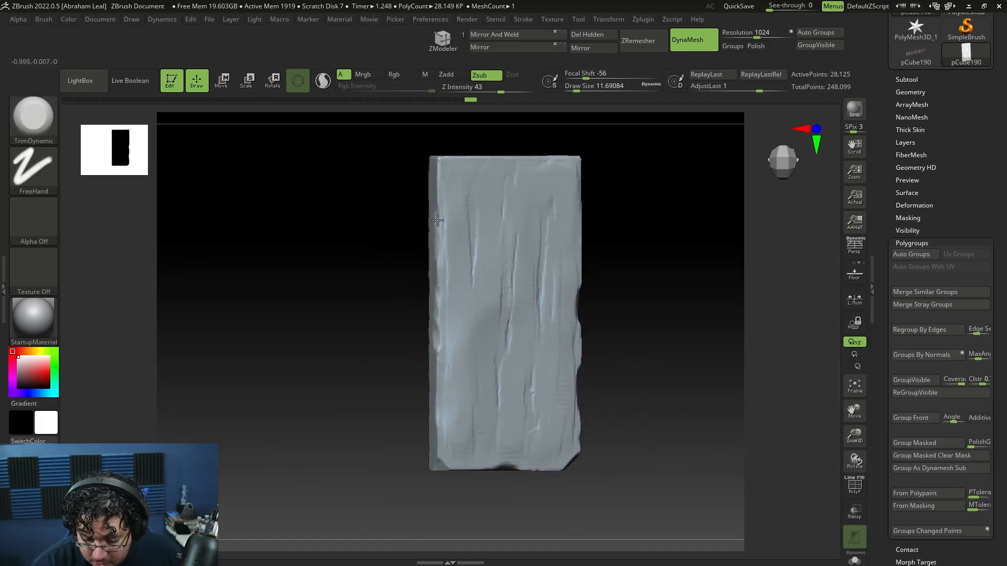
left_click_drag(434, 413, 438, 450)
mouse_move(635, 262)
left_mouse_down()
mouse_move(623, 257)
mouse_move(624, 230)
left_mouse_up()
mouse_move(628, 227)
left_mouse_down("alt")
mouse_move(613, 250)
mouse_move(546, 207)
mouse_move(587, 178)
mouse_move(552, 232)
mouse_move(618, 209)
mouse_move(460, 258)
left_mouse_up("alt")
left_click_drag(649, 257, 653, 268, "shift")
Show all the shingles and trim the second shingle's lower right corner and left edge at a draw size of about 14.
left_click_drag(654, 294, 571, 285, "alt")
left_click(573, 261, "ctrl+shift")
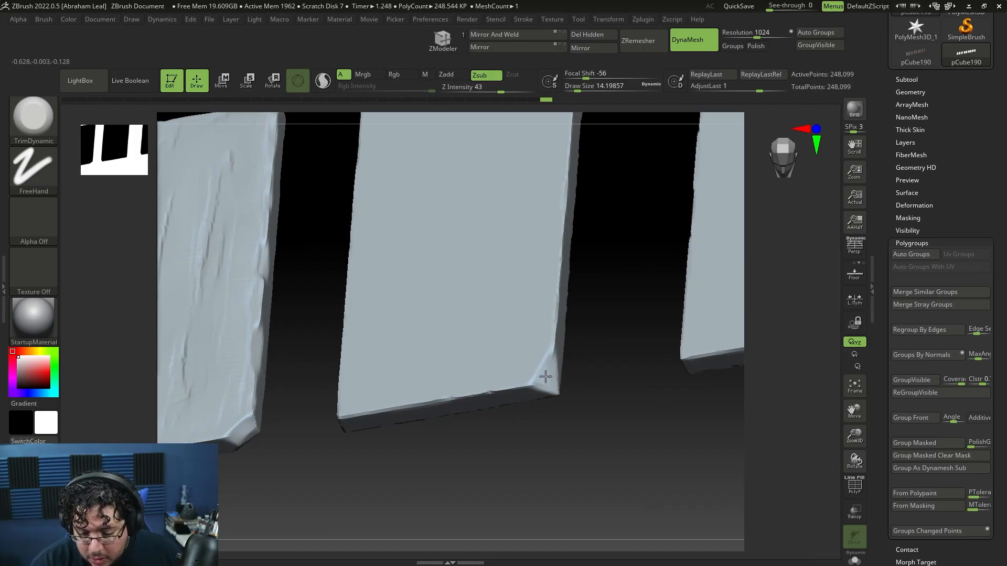
left_click_drag(582, 346, 584, 360, "shift")
left_click_drag(584, 312, 599, 342, "alt")
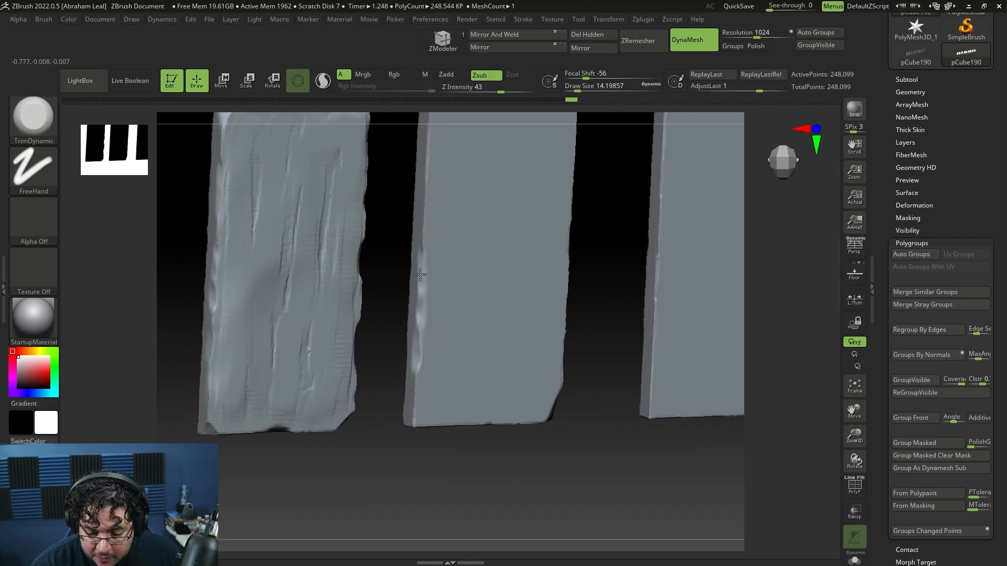
left_click_drag(601, 184, 598, 280, "alt")
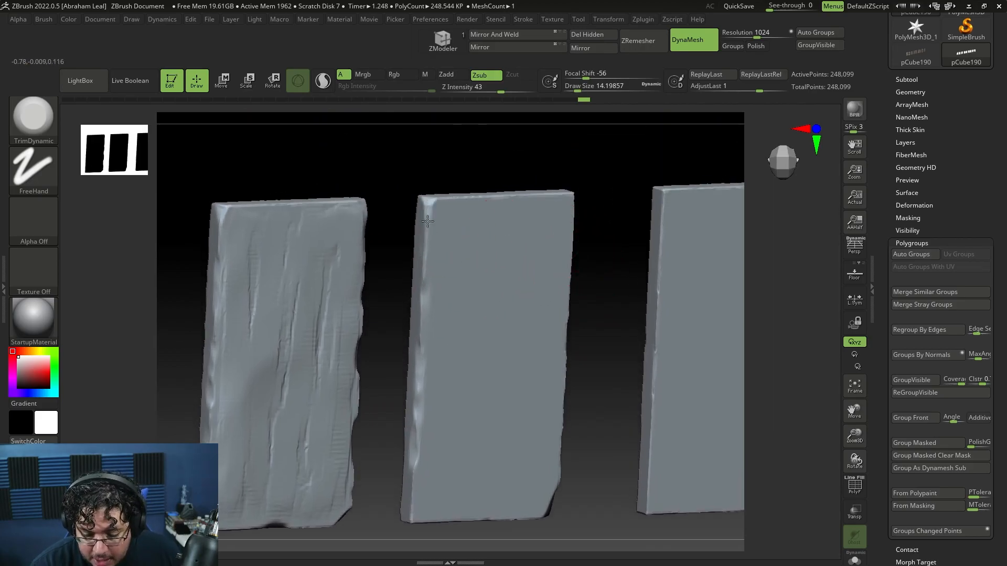
Bevel the second shingle's lower left corner and chip more of its left and bottom edges with TrimDynamic.
mouse_move(415, 319)
right_mouse_down()
mouse_move(595, 268)
mouse_move(433, 266)
right_mouse_up()
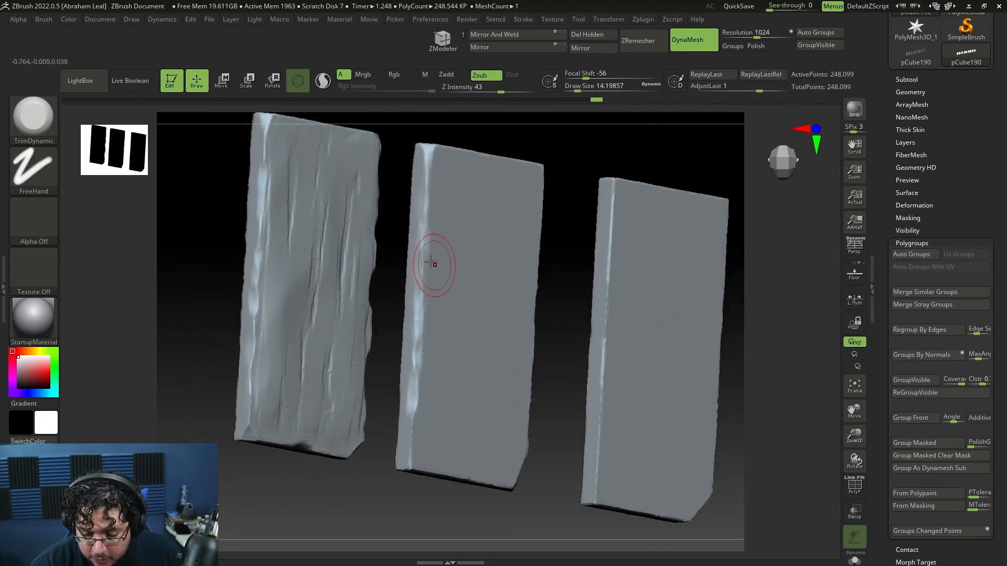
mouse_move(477, 294)
right_mouse_down()
mouse_move(585, 307)
mouse_move(542, 292)
right_mouse_up()
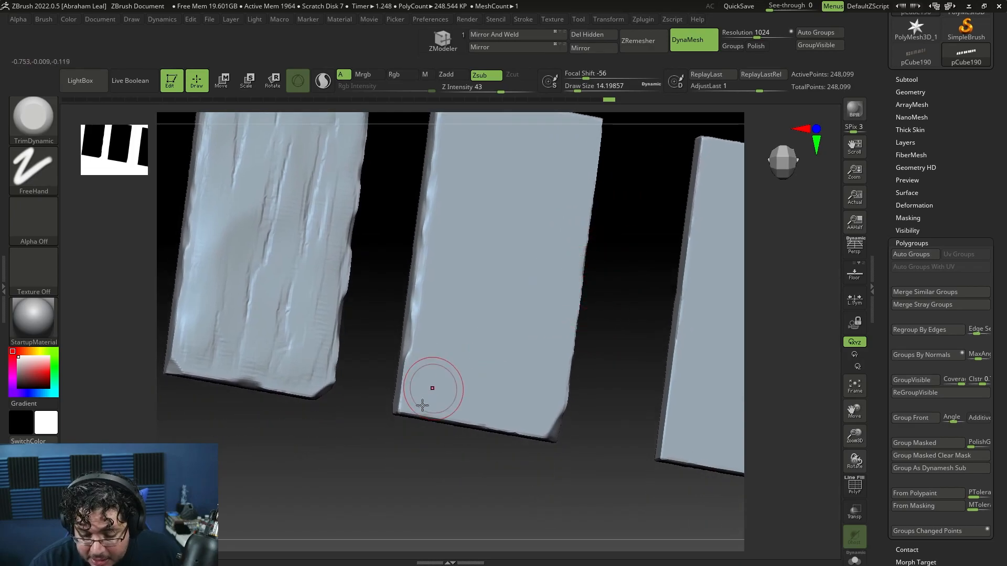
right_click_drag(427, 401, 450, 408)
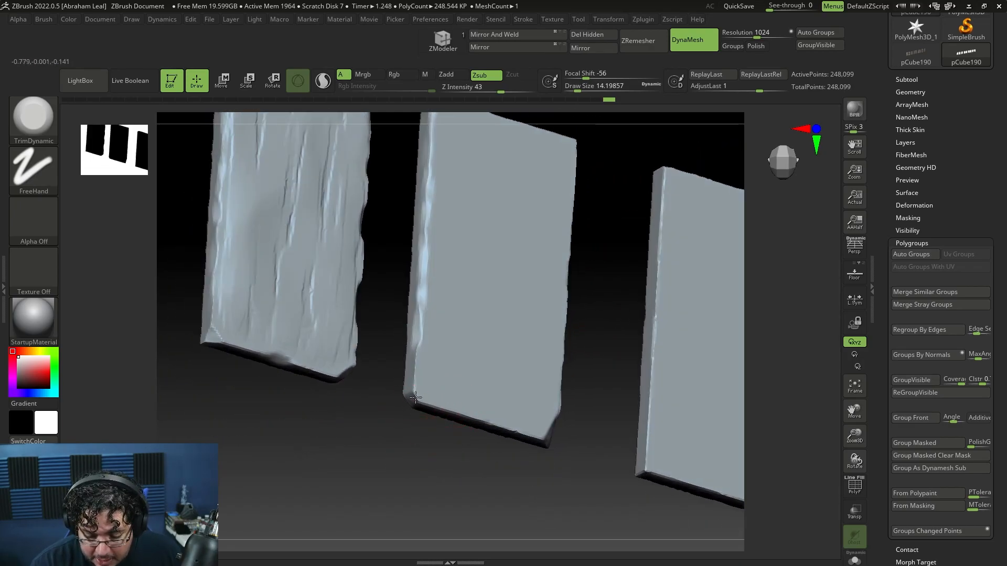
right_click_drag(439, 436, 469, 397, "shift")
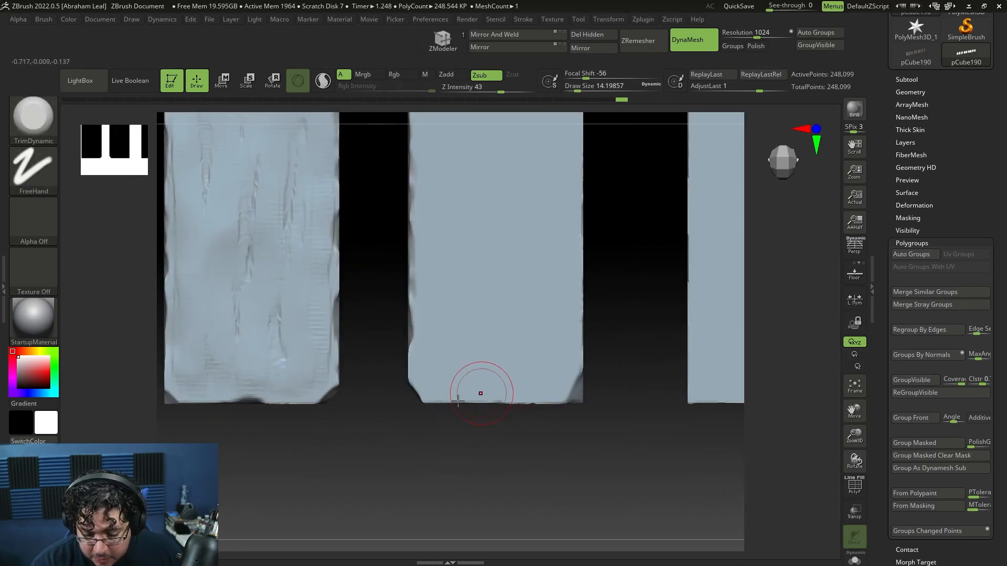
right_click_drag(563, 416, 587, 365, "alt")
Build up vertical wood-grain ridges on the left half of the second shingle's front with the ClayBuildup brush.
key("b")
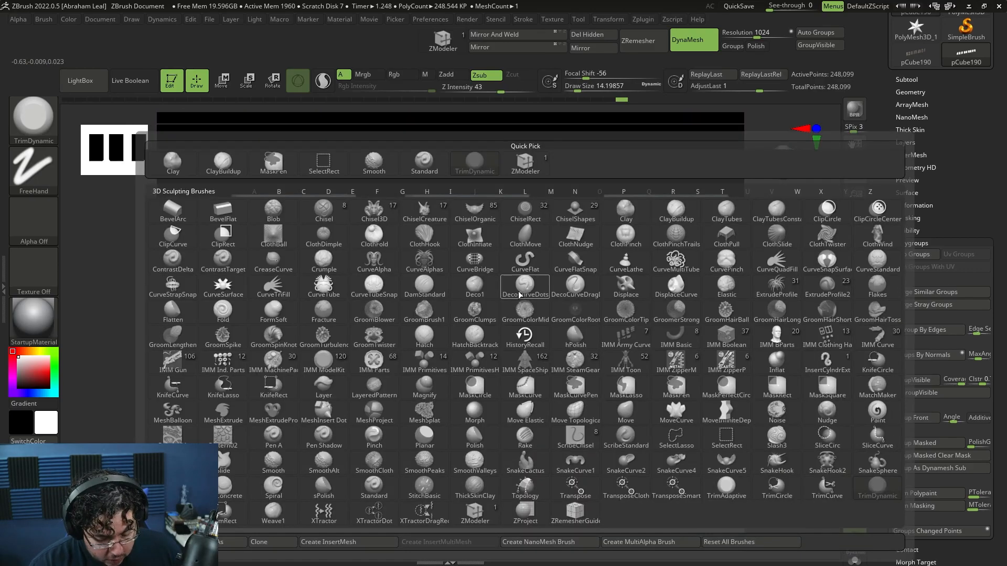
key("c")
key("b")
key("space")
key("space")
left_click_drag(421, 210, 427, 254)
key("space")
key("space")
left_click(419, 215)
left_click_drag(422, 208, 417, 417)
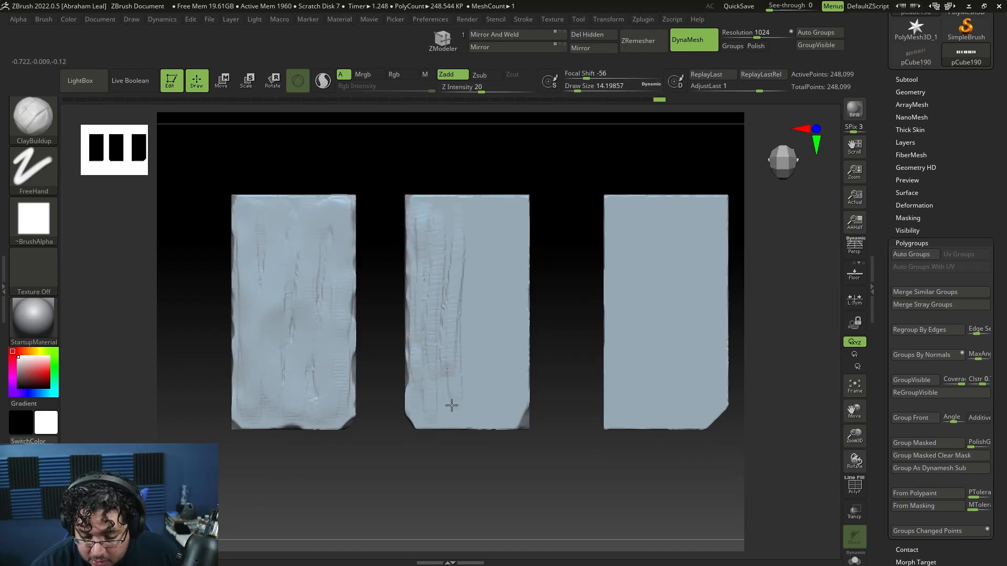
Extend the vertical ClayBuildup grain across the right half of the second shingle, enlarging the draw size to about 25.
left_click_drag(470, 236, 489, 412)
left_click_drag(496, 370, 494, 404)
key("space")
left_click(511, 227)
mouse_move(512, 230)
left_mouse_down()
mouse_move(483, 398)
mouse_move(441, 381)
left_mouse_up()
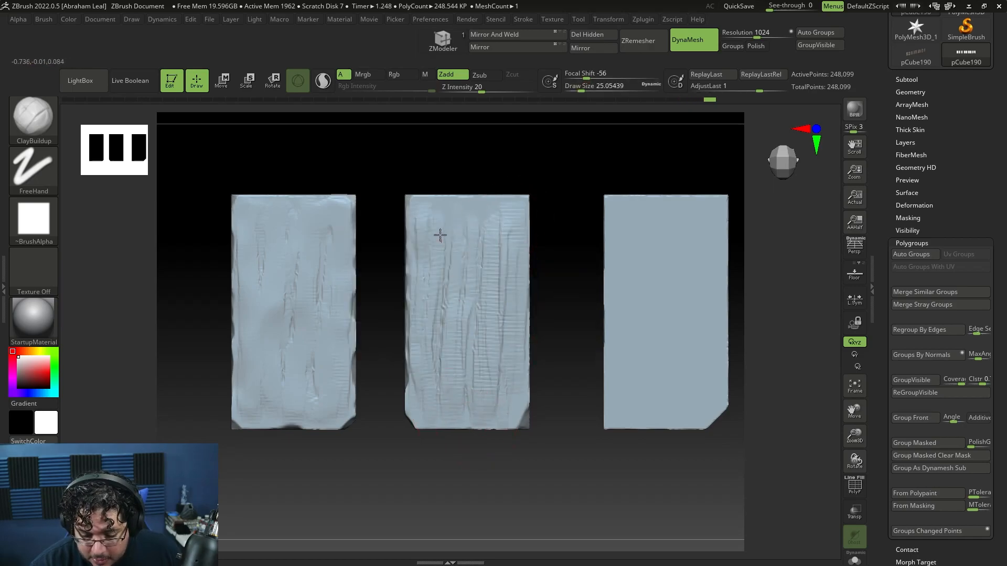
Flatten the second shingle's grain ridges with the TrimDynamic brush at a draw size of about 35.
key("b")
key("t")
key("d")
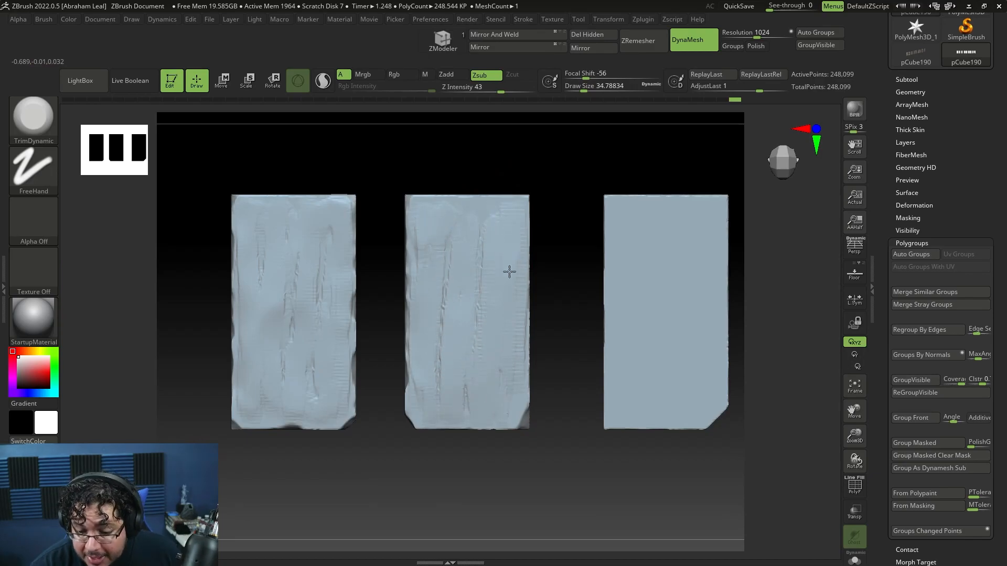
Trim the second shingle's upper right corner and chip along its right edge with a smaller TrimDynamic brush.
mouse_move(529, 254)
left_mouse_down()
mouse_move(553, 247)
mouse_move(544, 252)
mouse_move(555, 257)
mouse_move(546, 173)
mouse_move(551, 233)
left_mouse_up()
key("space")
left_click(541, 252)
key("space")
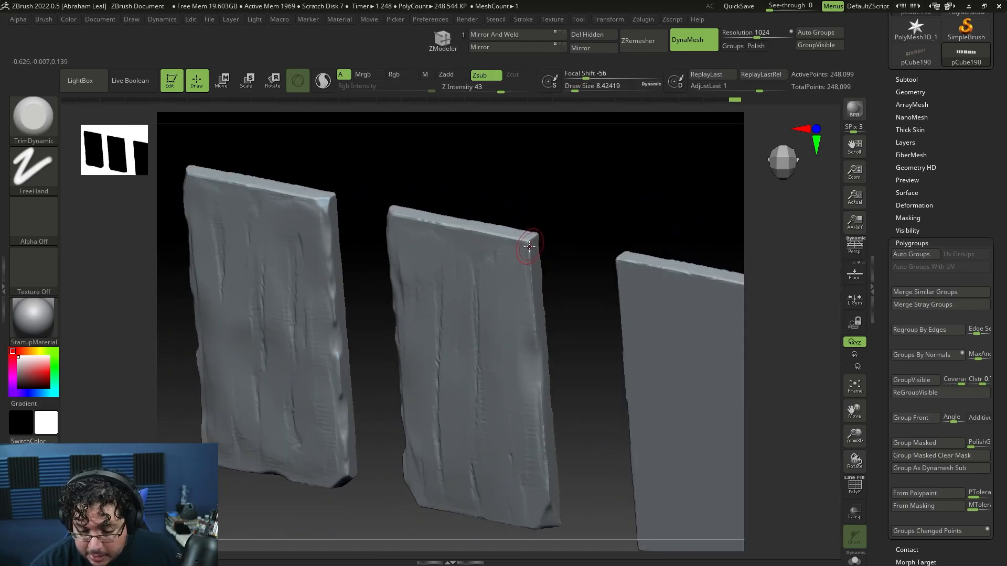
mouse_move(554, 278)
left_mouse_down()
mouse_move(558, 254)
mouse_move(546, 294)
mouse_move(557, 306)
mouse_move(520, 303)
mouse_move(519, 319)
left_mouse_up()
mouse_move(552, 331)
left_mouse_down()
mouse_move(519, 327)
mouse_move(519, 277)
left_mouse_up()
key("space")
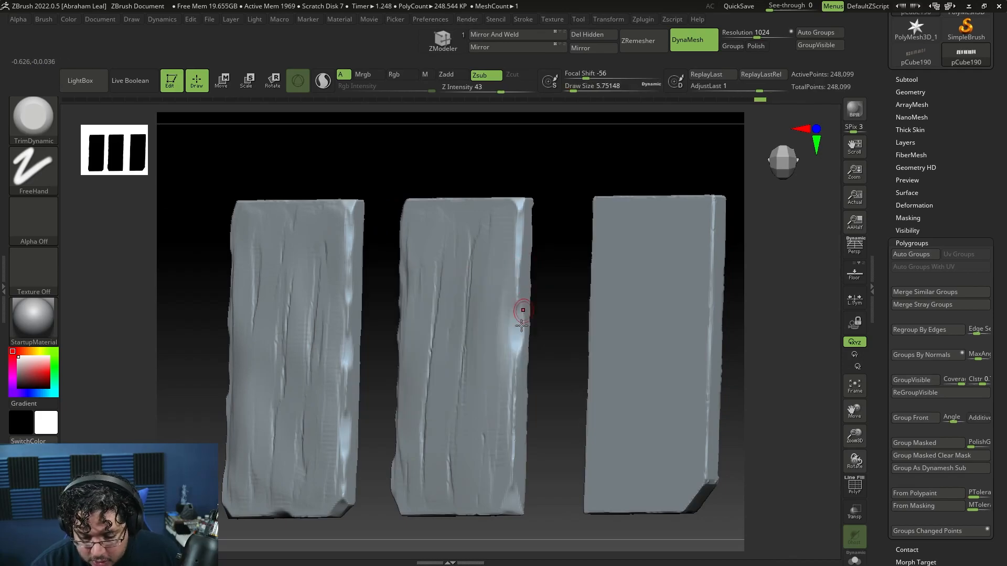
key("space")
left_click_drag(499, 260, 510, 260)
Chip the third shingle's lower right corner and bottom edge with TrimDynamic at a draw size of about 13.
left_click_drag(548, 294, 555, 317, "shift")
left_click_drag(555, 318, 484, 267, "alt")
left_click_drag(606, 370, 578, 398, "alt")
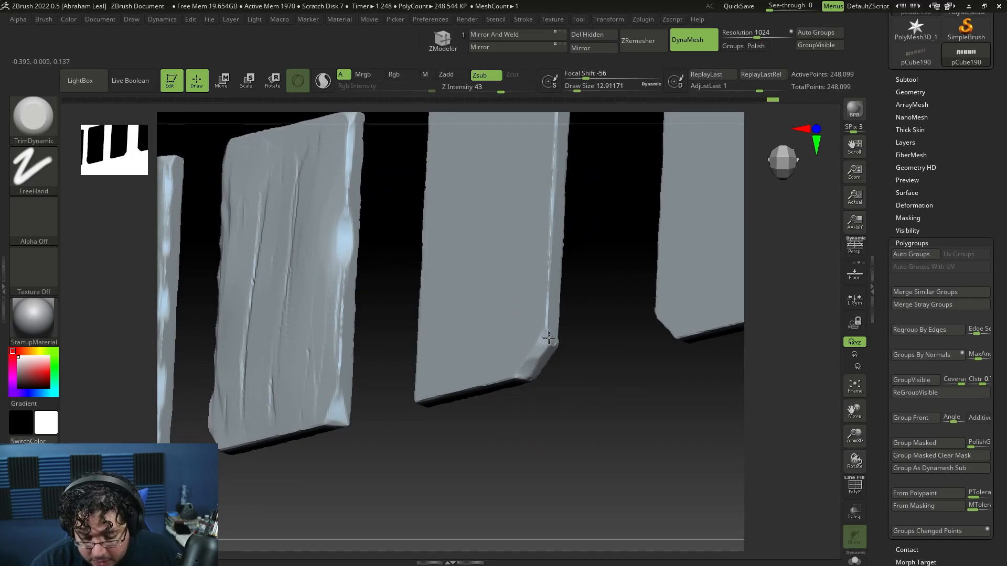
mouse_move(542, 356)
left_mouse_down()
mouse_move(539, 370)
mouse_move(499, 387)
left_mouse_up()
left_click_drag(438, 408, 585, 275)
Turn to the backs of the shingles, select the ClayBuildup brush and open its auto masking options.
mouse_move(461, 337)
left_mouse_down("alt")
mouse_move(462, 394)
mouse_move(411, 411)
mouse_move(659, 259)
mouse_move(593, 254)
mouse_move(606, 274)
mouse_move(478, 372)
left_mouse_up("alt")
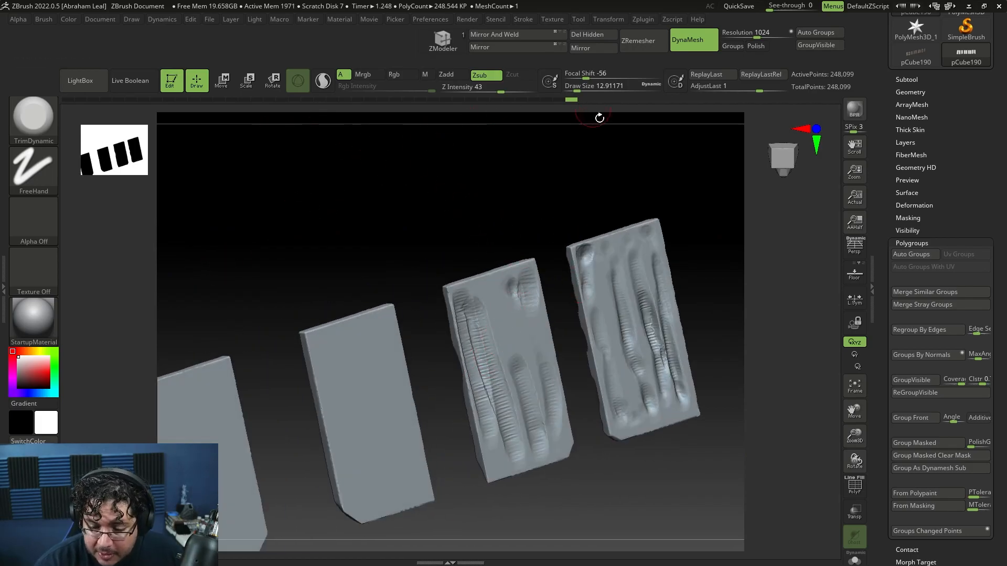
key("b")
key("c")
key("b")
key("space")
left_click_drag(368, 206, 374, 202)
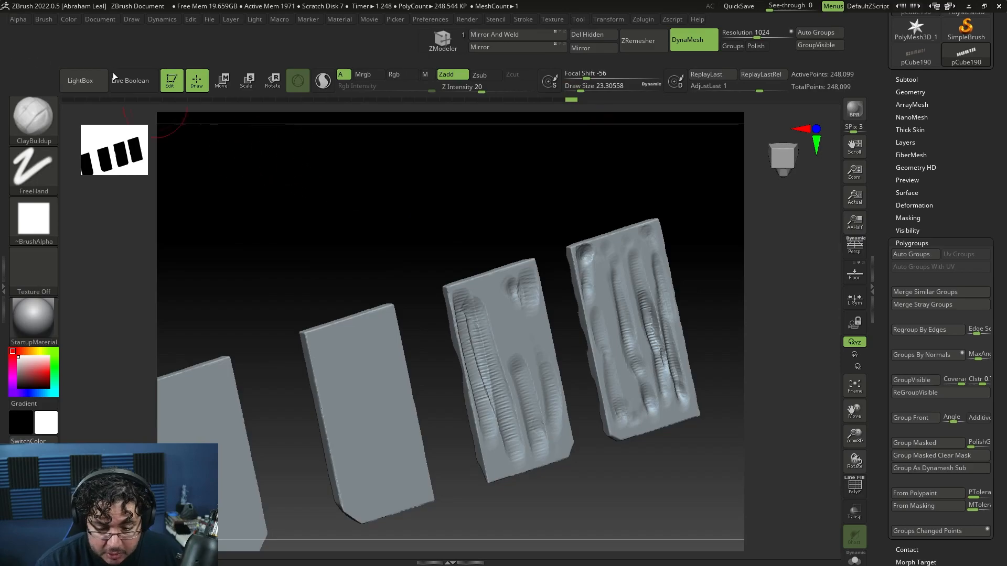
left_click(54, 22)
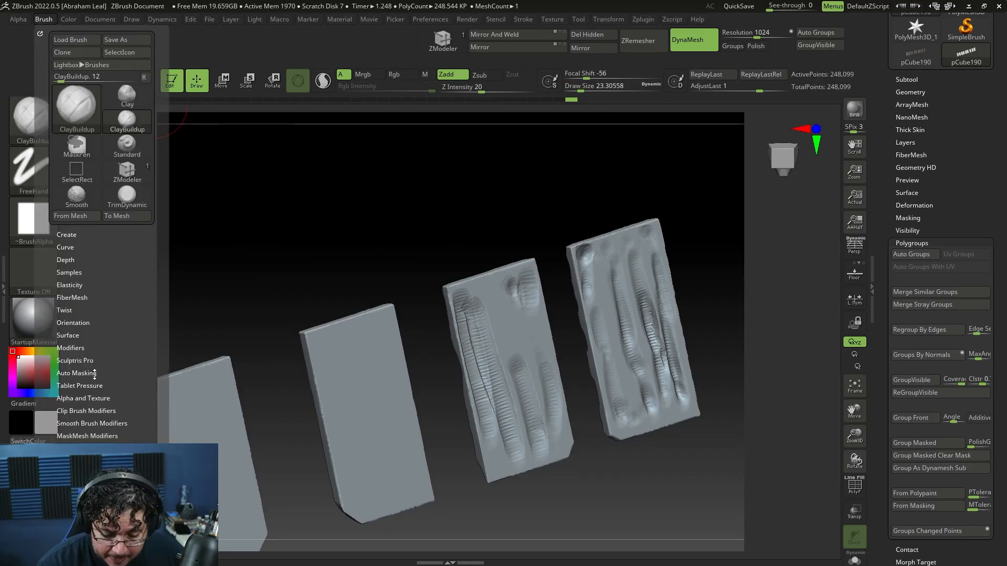
left_click(77, 374)
scroll(100, 378, "down", 2)
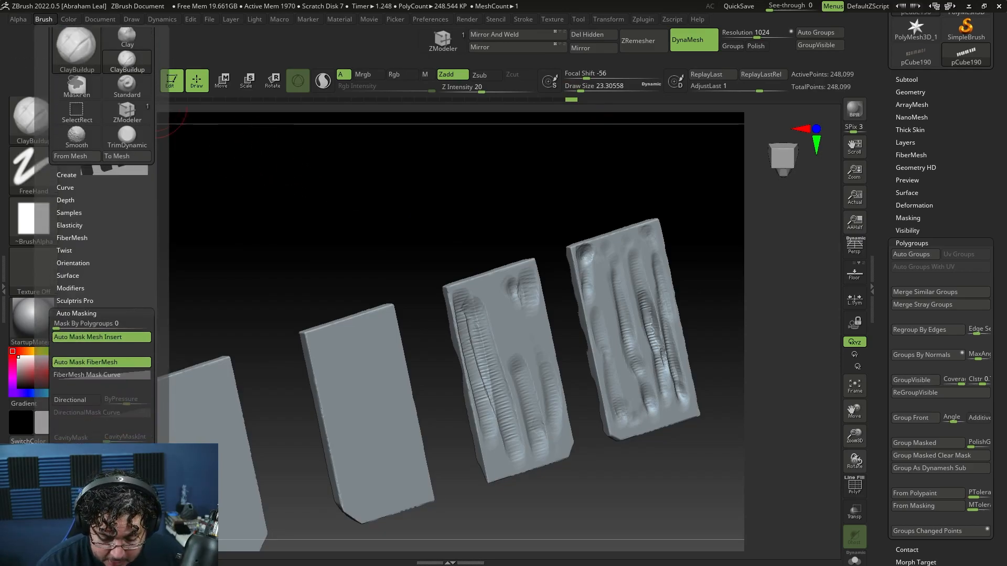
Fill and smooth the dents on the second shingle's back with the ClayBuildup and Smooth brushes.
left_click_drag(516, 212, 492, 214)
key("space")
mouse_move(471, 336)
left_mouse_down()
mouse_move(480, 357)
mouse_move(470, 309)
mouse_move(493, 407)
left_mouse_up()
left_click_drag(467, 309, 517, 453, "shift")
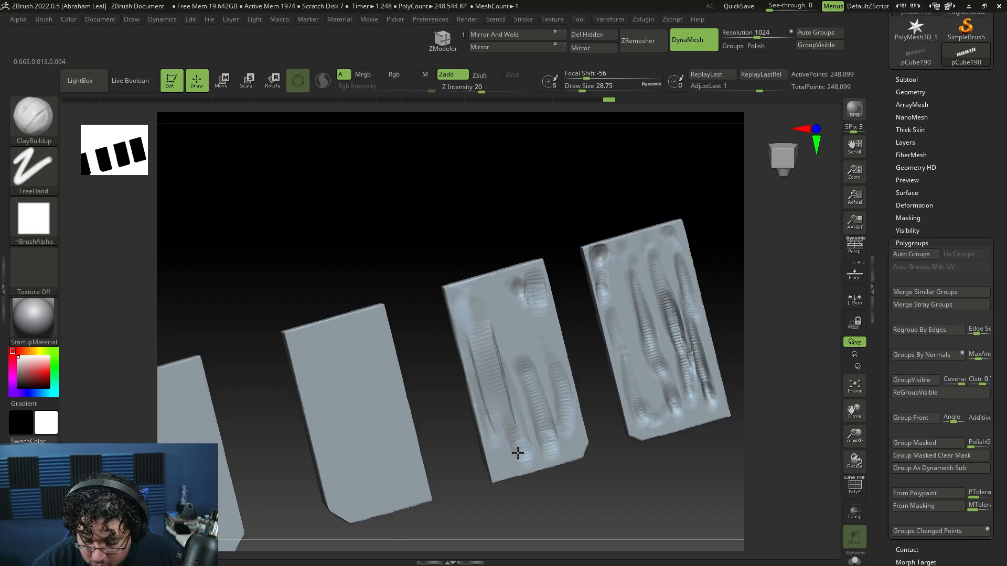
left_click_drag(550, 375, 560, 409)
mouse_move(531, 286)
left_mouse_down()
mouse_move(517, 303)
mouse_move(539, 314)
mouse_move(519, 297)
left_mouse_up()
mouse_move(613, 479)
left_mouse_down()
mouse_move(697, 476)
mouse_move(623, 454)
left_mouse_up()
Fill the dented back of the first shingle with ClayBuildup strokes and smooth them.
mouse_move(539, 254)
left_mouse_down()
mouse_move(539, 287)
mouse_move(573, 367)
left_mouse_up()
mouse_move(593, 268)
left_mouse_down()
mouse_move(597, 365)
mouse_move(613, 360)
mouse_move(608, 378)
mouse_move(593, 360)
mouse_move(589, 427)
mouse_move(575, 411)
mouse_move(542, 430)
mouse_move(534, 338)
left_mouse_up()
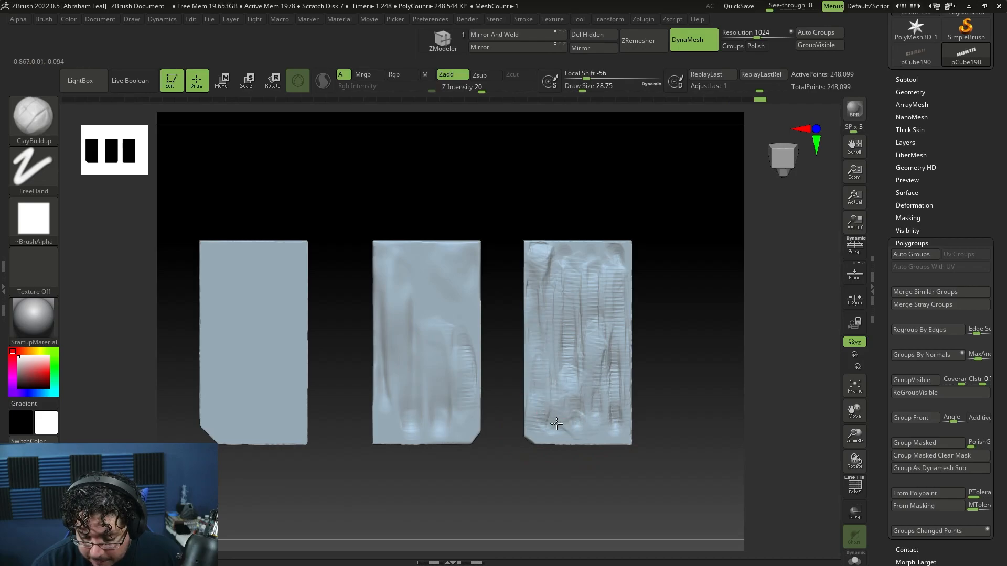
mouse_move(571, 272)
left_mouse_down()
mouse_move(548, 266)
mouse_move(539, 242)
left_mouse_up()
left_click_drag(540, 244, 546, 256)
mouse_move(601, 403)
left_mouse_down("shift")
mouse_move(612, 283)
mouse_move(580, 242)
mouse_move(694, 274)
mouse_move(745, 305)
mouse_move(675, 243)
mouse_move(584, 223)
mouse_move(620, 222)
mouse_move(569, 267)
mouse_move(587, 251)
left_mouse_up("shift")
Carve broken notches into the second shingle's right edge and the third shingle's left edge with small ClayBuildup strokes.
key("space")
key("space")
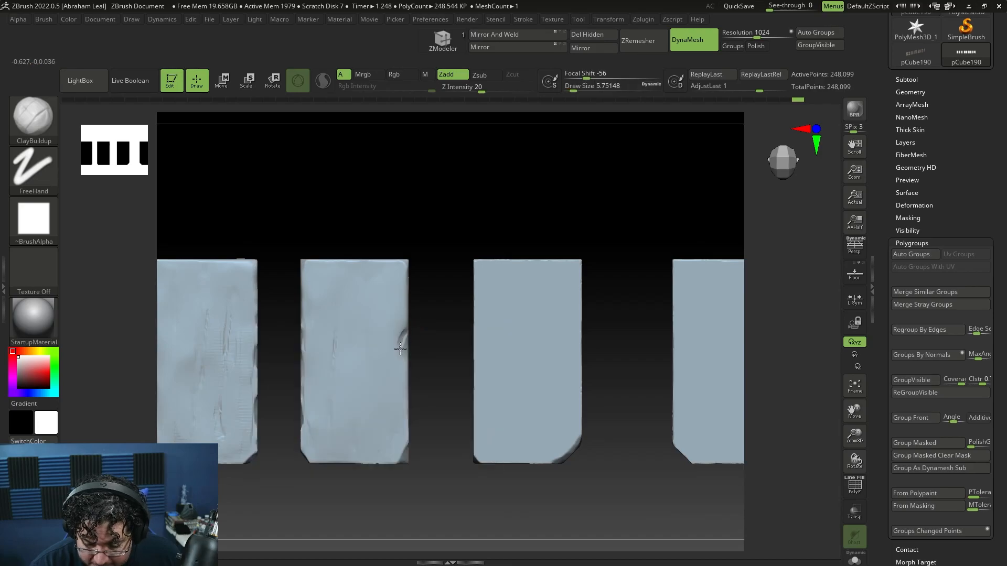
left_click_drag(430, 290, 412, 248, "alt")
key("space")
left_click_drag(480, 327, 482, 328)
right_click_drag(465, 332, 466, 334)
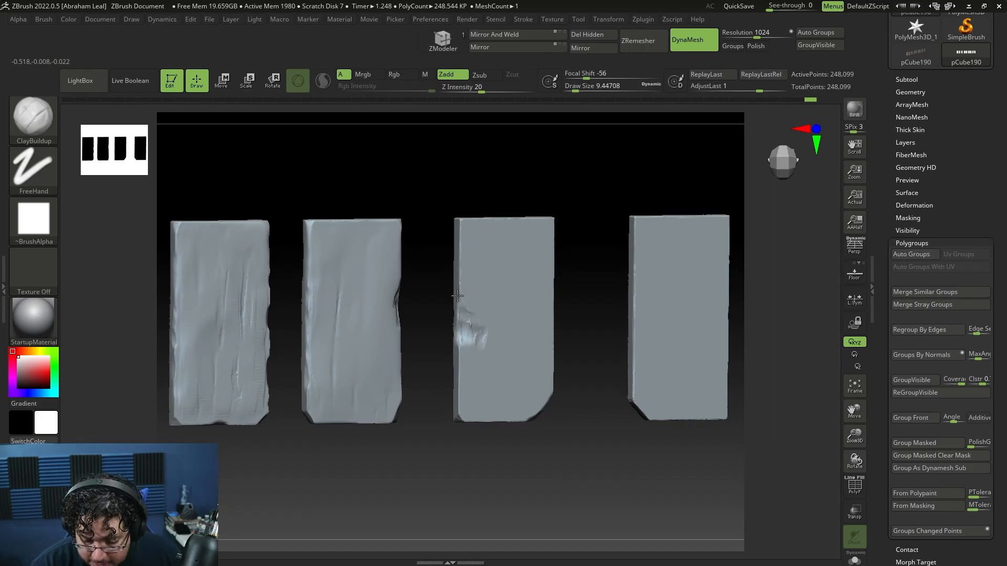
Roughen the third shingle's lower right corner with the ClayBuildup brush at a draw size of about 13.
left_click_drag(580, 303, 556, 309, "shift")
key("space")
mouse_move(547, 316)
left_mouse_down()
mouse_move(510, 350)
mouse_move(544, 383)
mouse_move(538, 401)
mouse_move(569, 324)
left_mouse_up()
key("space")
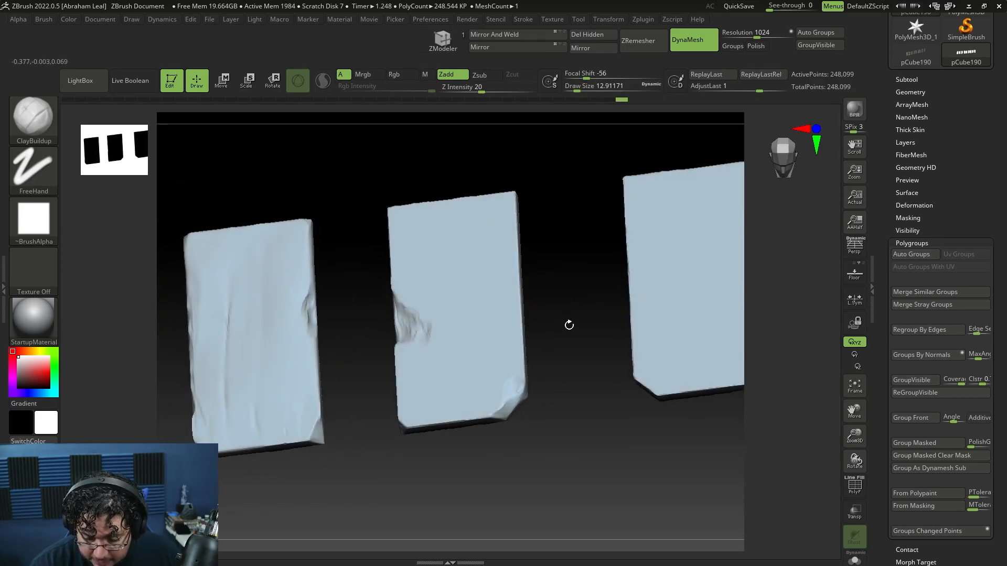
Build up vertical wood-grain strokes across the third shingle's front with ClayBuildup at a draw size of about 18.
key("bracketright")
mouse_move(494, 229)
left_mouse_down()
mouse_move(497, 299)
mouse_move(483, 339)
mouse_move(473, 230)
mouse_move(472, 357)
left_mouse_up()
mouse_move(569, 329)
left_mouse_down()
mouse_move(577, 362)
mouse_move(561, 309)
left_mouse_up()
mouse_move(412, 225)
left_mouse_down()
mouse_move(442, 299)
mouse_move(450, 288)
mouse_move(441, 354)
mouse_move(472, 304)
left_mouse_up()
Flatten the raised grain on the third shingle's front with the TrimDynamic brush.
key("b")
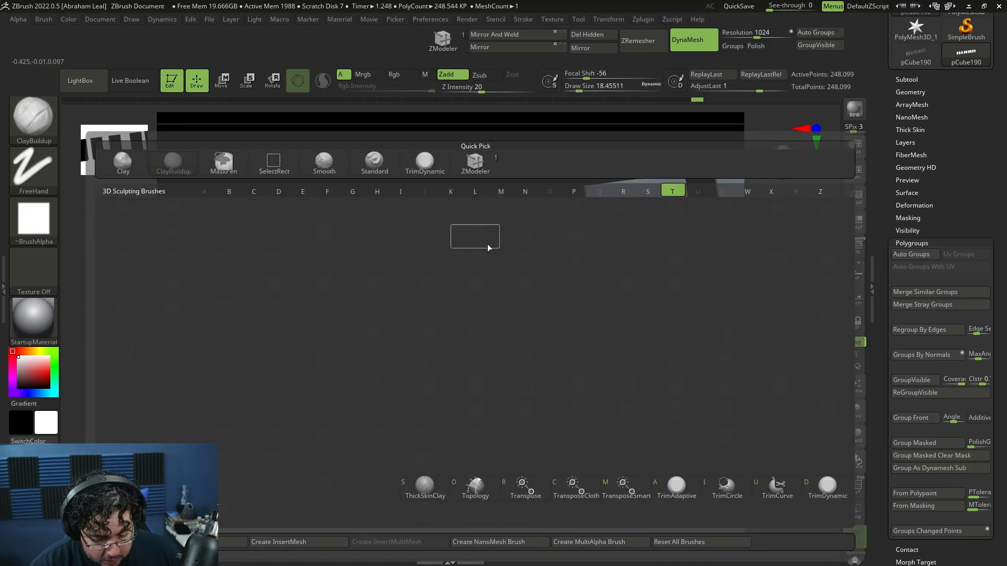
key("t")
key("d")
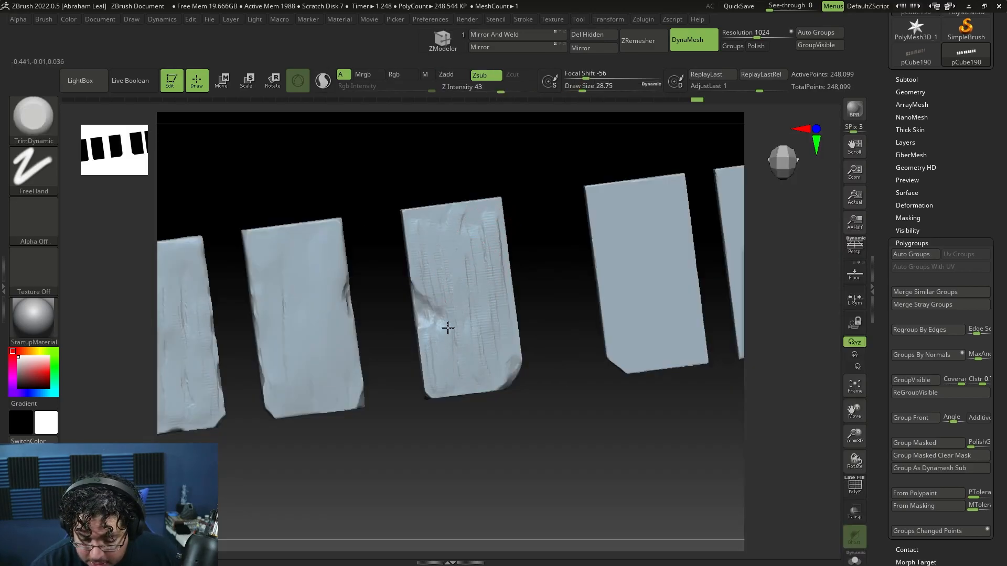
mouse_move(551, 368)
left_mouse_down("alt")
mouse_move(546, 273)
mouse_move(522, 360)
mouse_move(510, 351)
mouse_move(504, 379)
mouse_move(530, 423)
mouse_move(506, 406)
left_mouse_up("alt")
key("b")
key("t")
key("d")
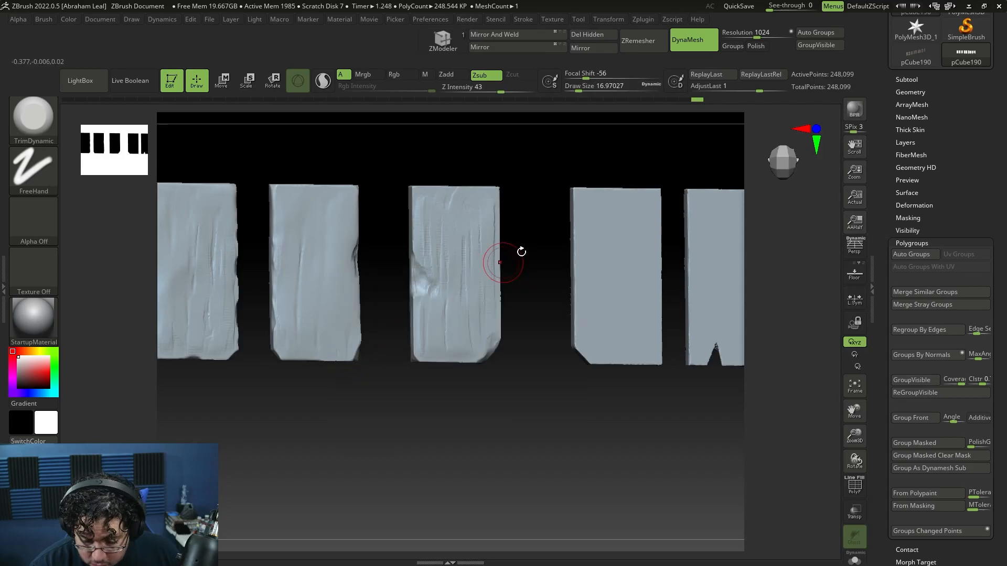
Trim the notch and side edges of the third shingle with TrimDynamic at a draw size of about 7.5.
key("space")
left_click(421, 301)
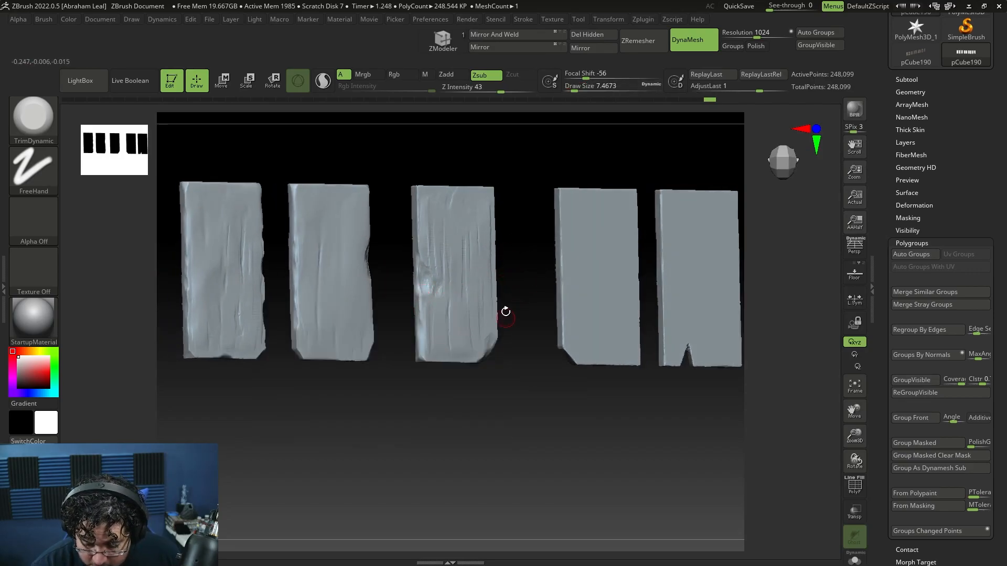
left_click_drag(504, 318, 483, 310, "shift")
mouse_move(504, 272)
left_mouse_down()
mouse_move(484, 258)
mouse_move(520, 283)
left_mouse_up()
left_click_drag(520, 294, 511, 256, "alt")
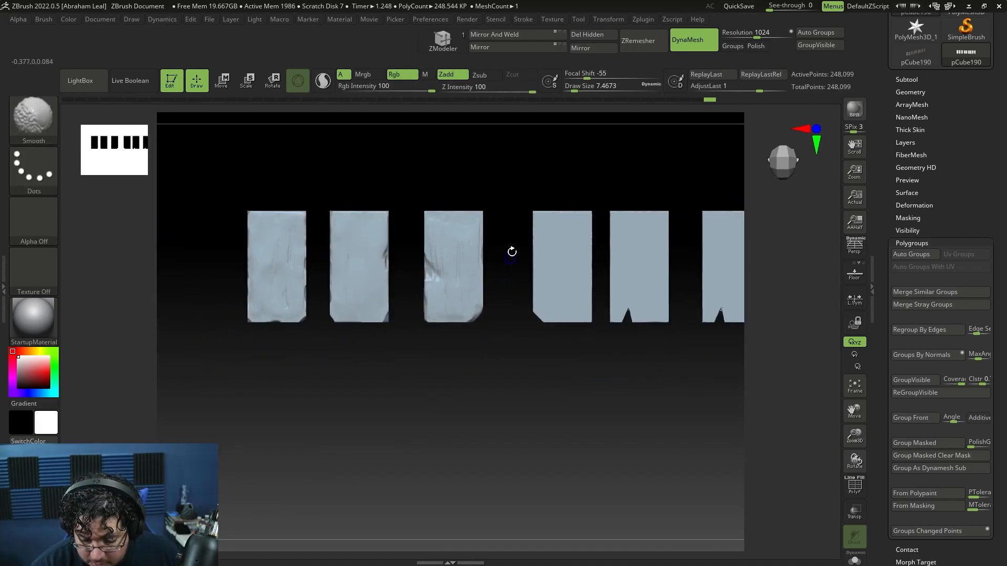
Chip the fourth shingle's lower corners and both side edges with TrimDynamic at a draw size of about 12.
left_click_drag(594, 170, 511, 188, "alt")
left_click_drag(614, 194, 582, 199, "alt")
left_click_drag(634, 177, 634, 240)
left_click_drag(619, 164, 603, 187)
key("space")
left_click_drag(476, 230, 481, 230)
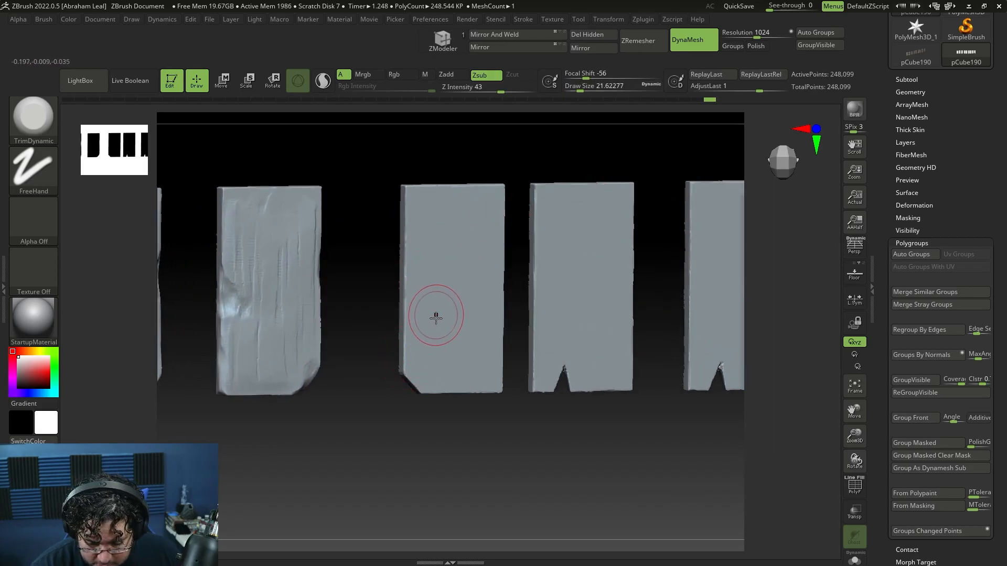
key("b")
key("t")
key("d")
key("space")
left_click_drag(443, 294, 438, 295)
mouse_move(391, 416)
left_mouse_down()
mouse_move(418, 379)
mouse_move(391, 386)
mouse_move(474, 410)
left_mouse_up()
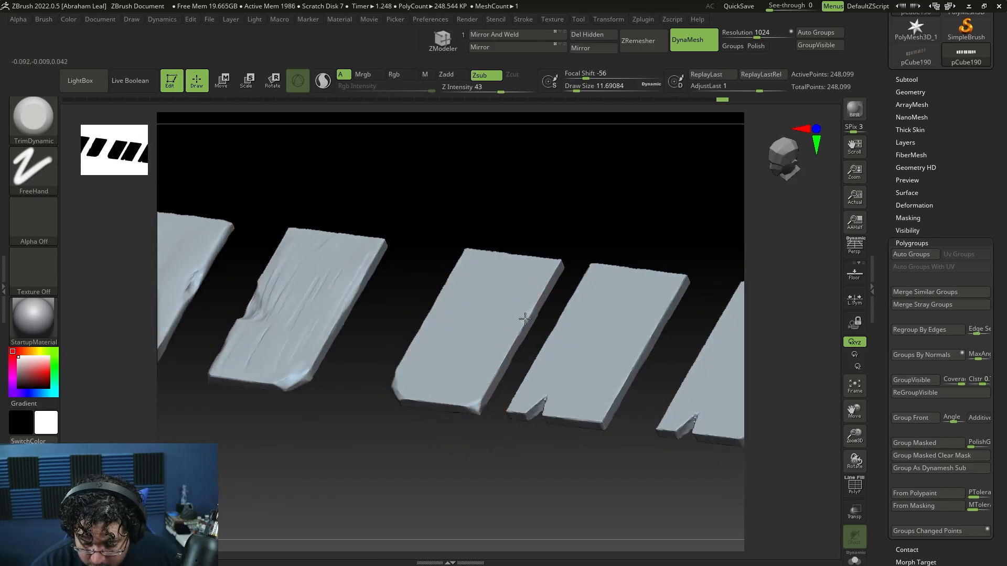
right_click_drag(518, 336, 490, 259)
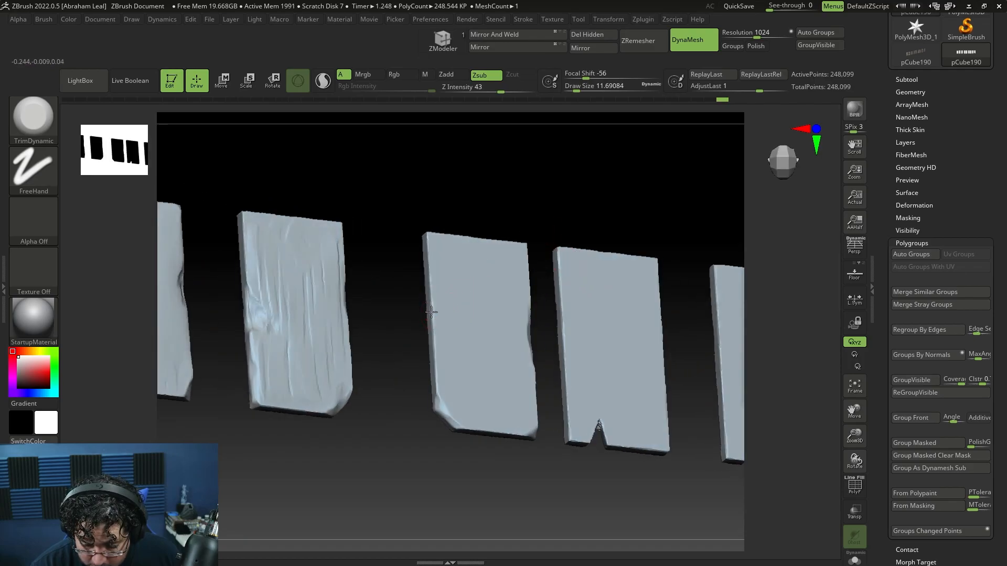
right_click_drag(435, 292, 513, 203)
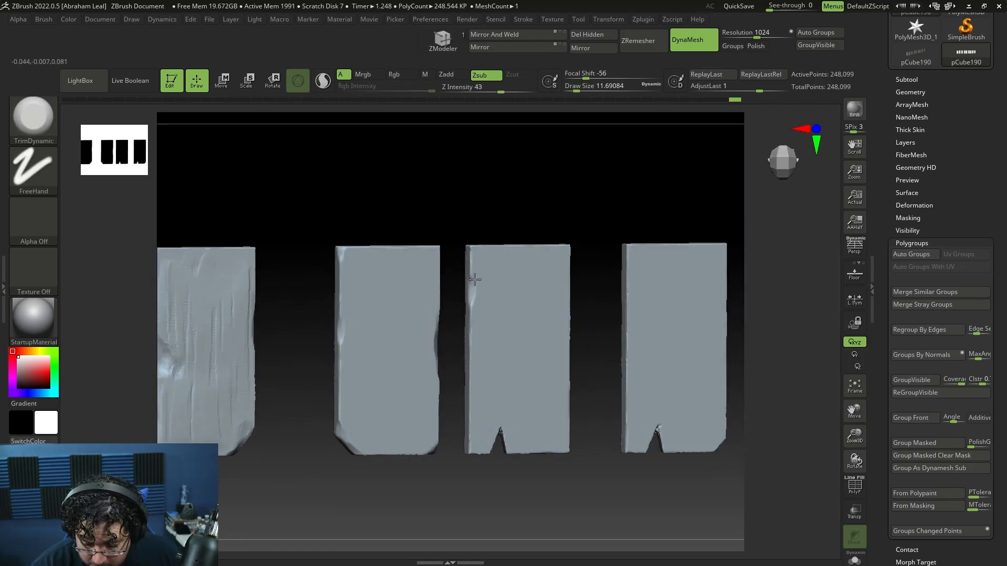
Chip the side edges and lower corners of the fifth and sixth shingles with the TrimDynamic brush.
right_click_drag(472, 303, 489, 401)
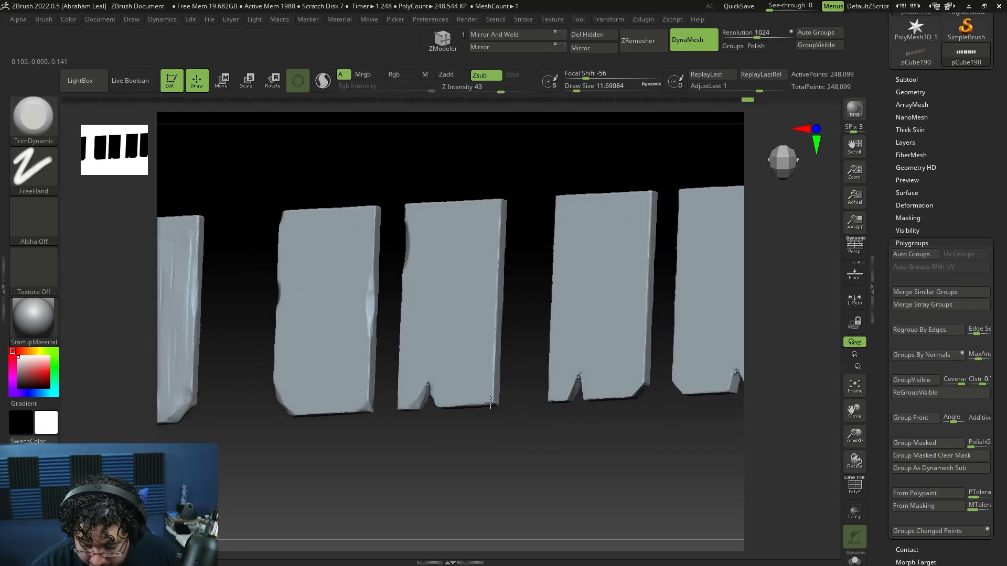
mouse_move(486, 319)
right_mouse_down()
mouse_move(503, 299)
mouse_move(495, 263)
mouse_move(490, 277)
mouse_move(553, 446)
mouse_move(489, 398)
mouse_move(487, 311)
right_mouse_up()
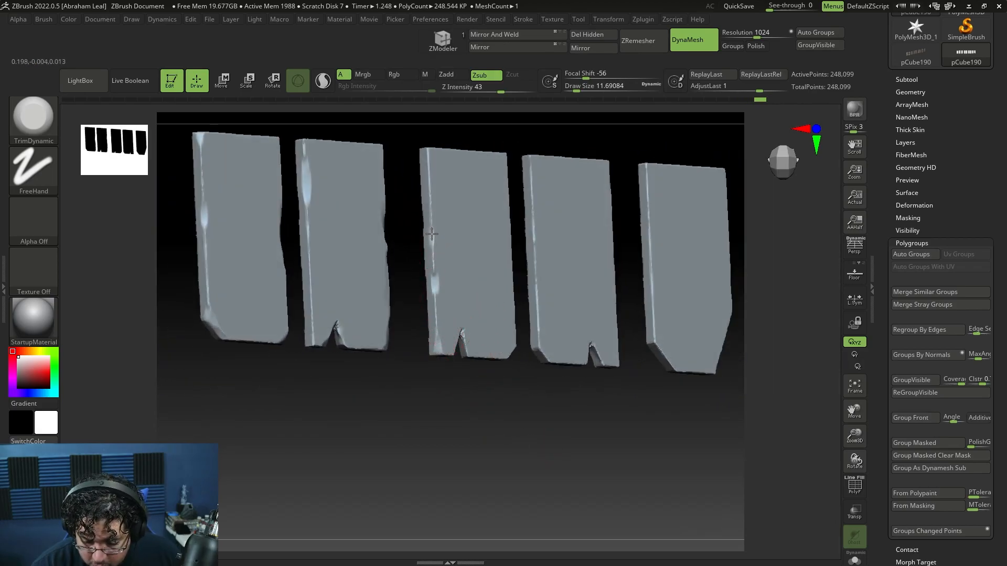
right_click_drag(432, 229, 460, 275)
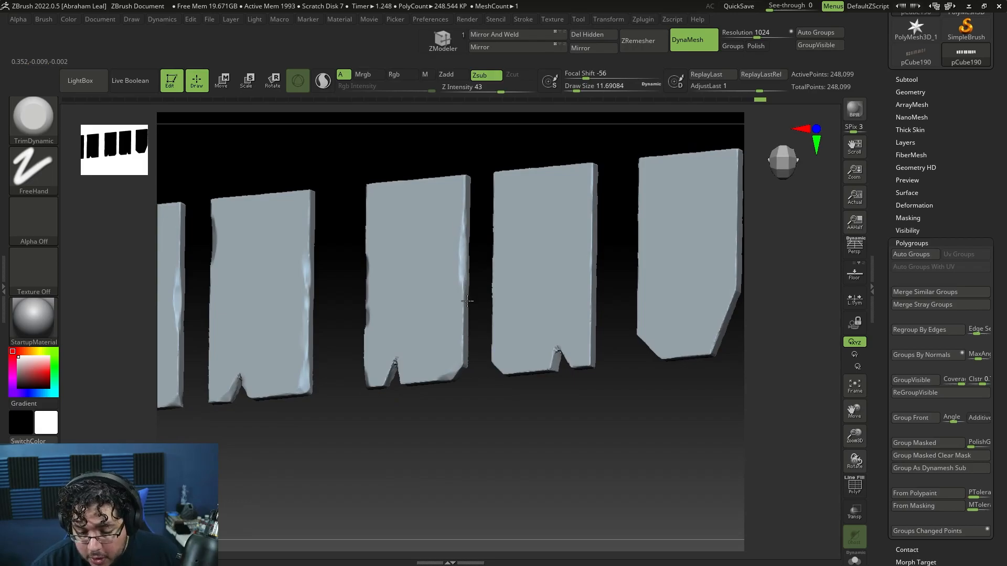
right_click_drag(471, 307, 490, 331)
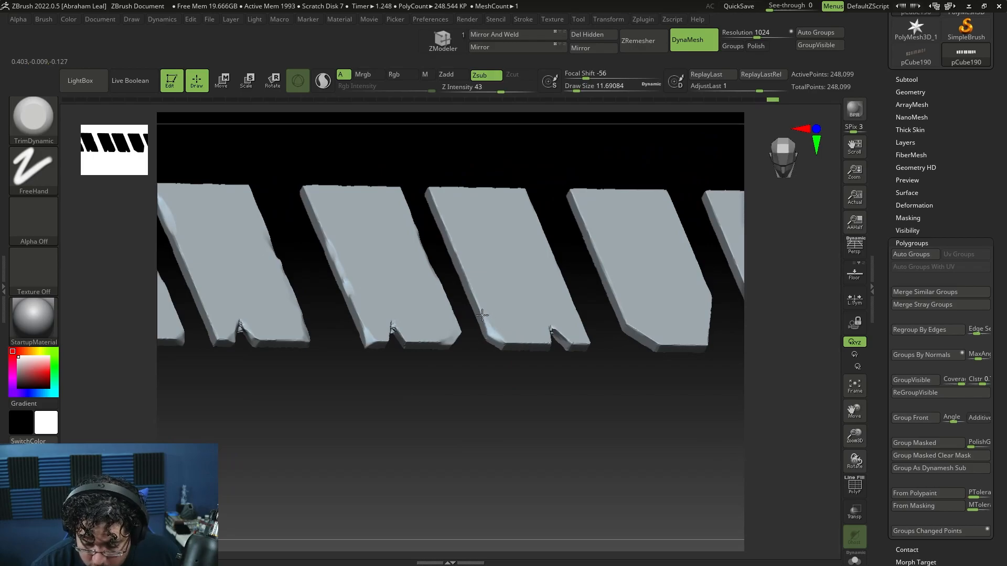
Chip the seventh shingle's corners and right edge with TrimDynamic and smooth its bottom notch.
right_click_drag(511, 349, 584, 281)
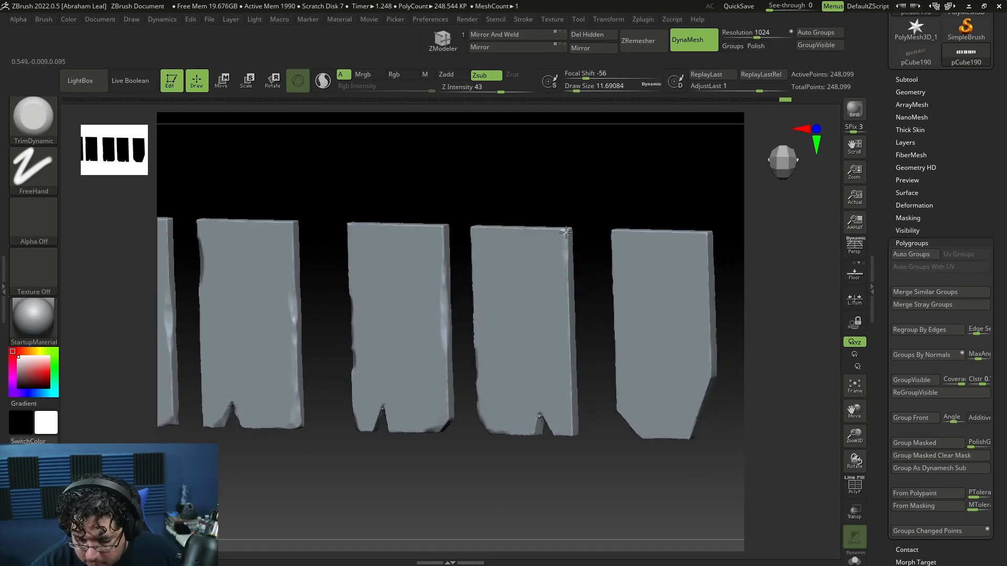
mouse_move(568, 290)
right_mouse_down()
mouse_move(584, 308)
mouse_move(564, 301)
right_mouse_up()
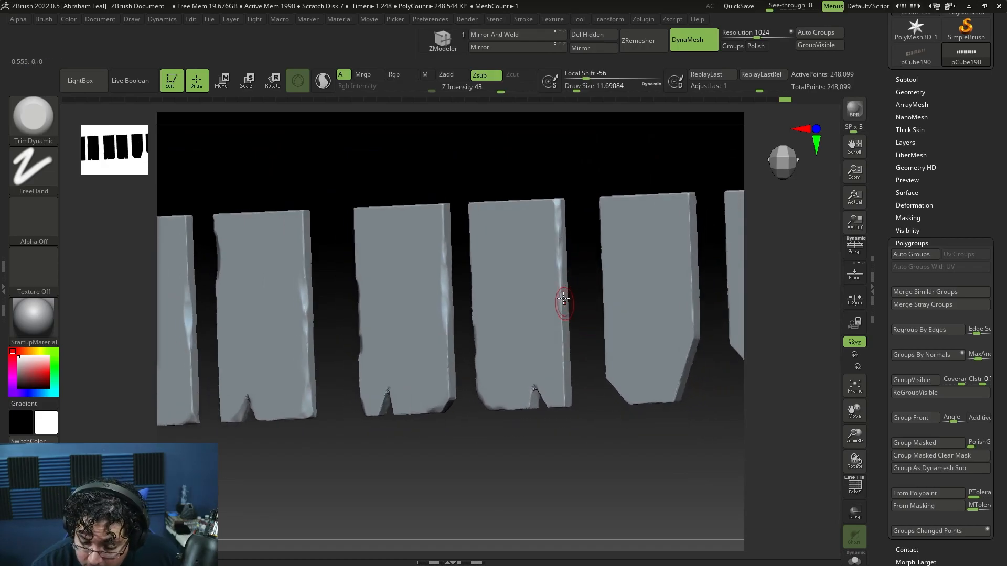
right_click_drag(569, 355, 514, 371)
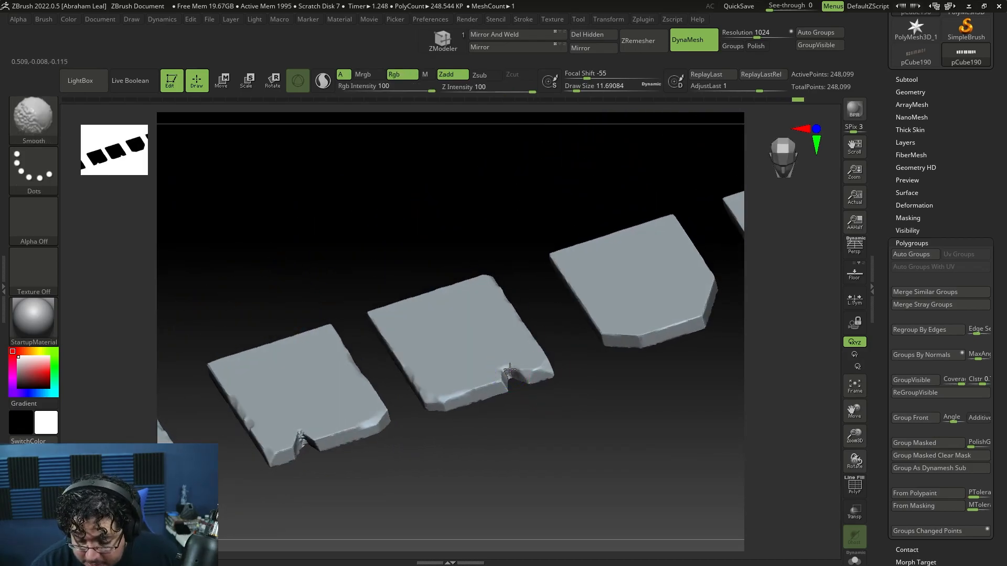
Remesh the shingles with DynaMesh and smooth the jagged notches in their bottom edges.
left_click_drag(545, 282, 545, 287, "ctrl")
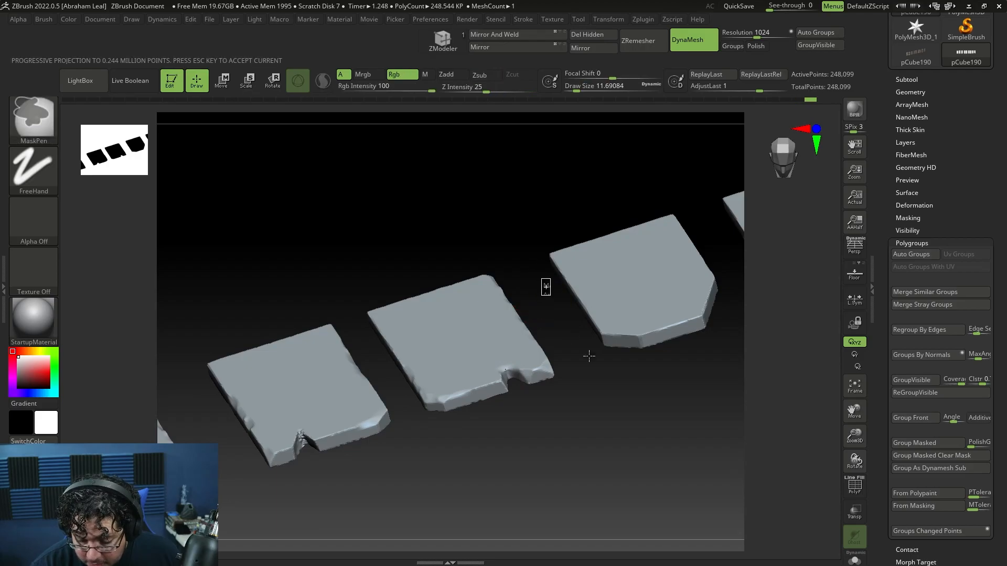
right_click_drag(550, 315, 571, 400, "shift")
right_click_drag(425, 414, 510, 414, "alt")
left_click_drag(372, 373, 374, 367, "shift")
mouse_move(413, 429)
right_mouse_down("alt")
mouse_move(422, 443)
mouse_move(405, 470)
right_mouse_up("alt")
Chip the eighth shingle's corners, slanted lower edges and both sides with the TrimDynamic brush.
mouse_move(413, 310)
right_mouse_down()
mouse_move(399, 307)
mouse_move(499, 225)
mouse_move(566, 209)
mouse_move(510, 225)
right_mouse_up()
right_click_drag(491, 359, 484, 433)
left_click_drag(470, 373, 464, 402)
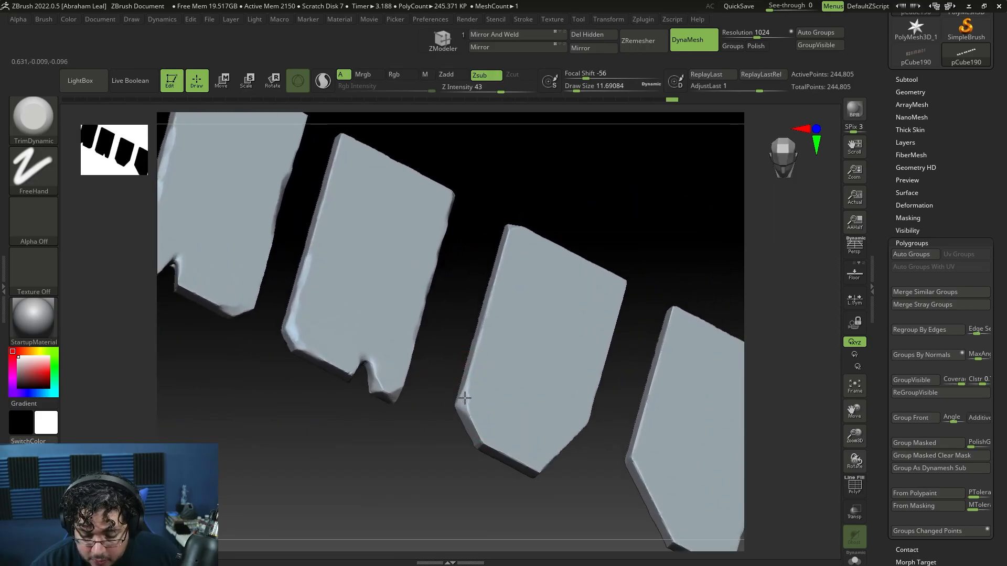
right_click_drag(477, 313, 476, 299)
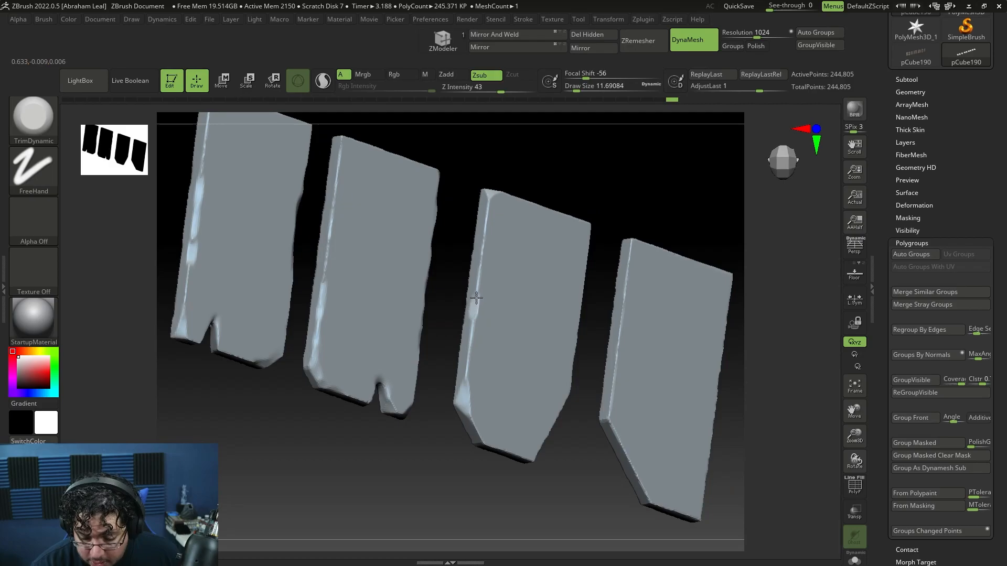
right_click_drag(487, 464, 522, 365)
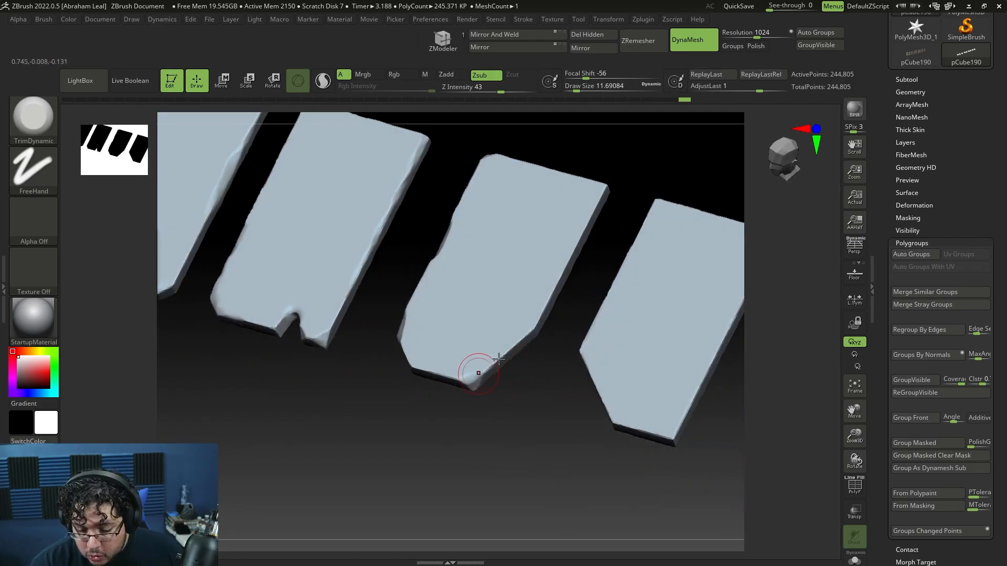
right_click_drag(526, 334, 586, 288)
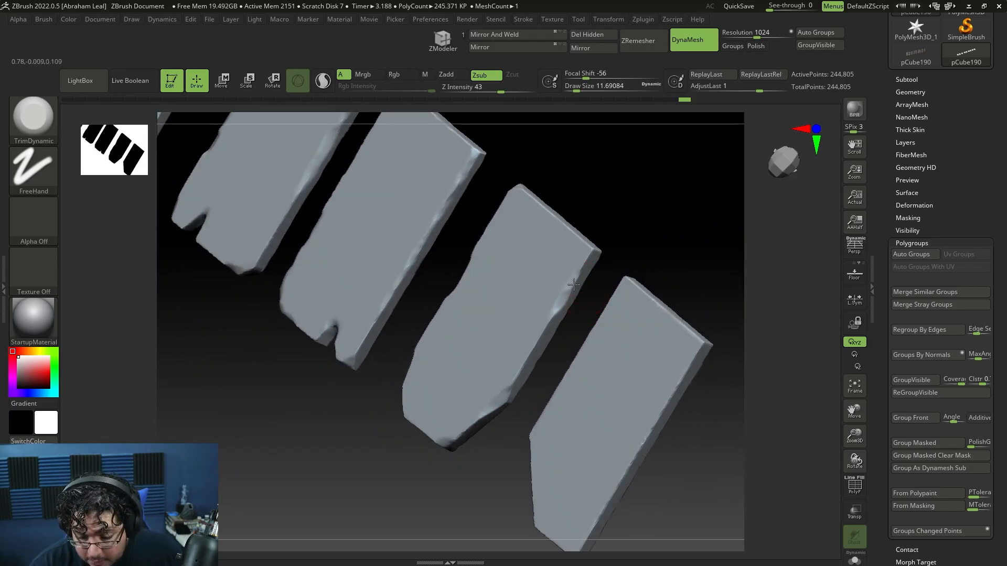
right_click_drag(589, 243, 709, 251)
Add more chips along the seventh shingle's right edge with the TrimDynamic brush.
left_click_drag(633, 286, 526, 314, "alt")
left_click_drag(315, 228, 390, 205, "alt")
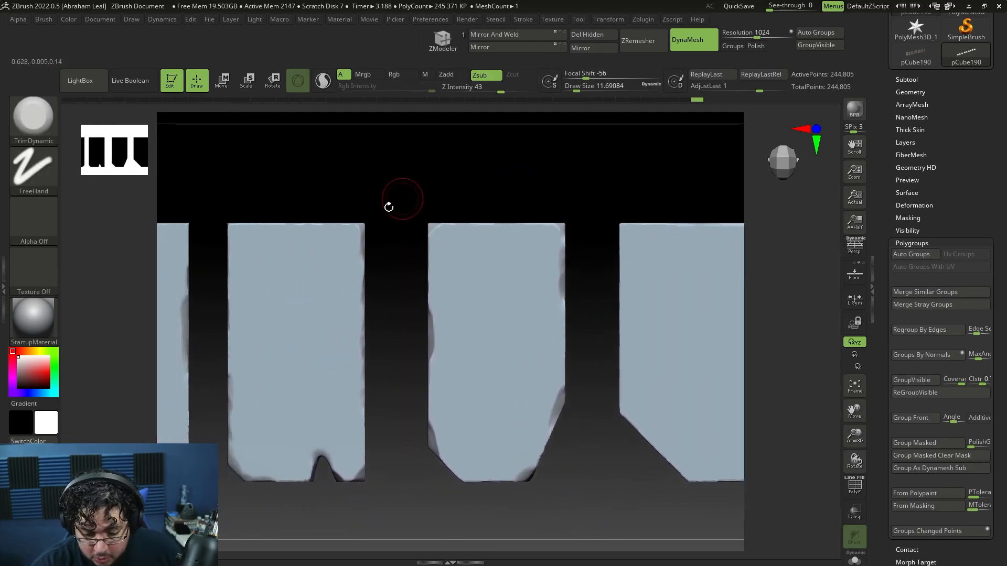
right_click_drag(390, 205, 375, 317)
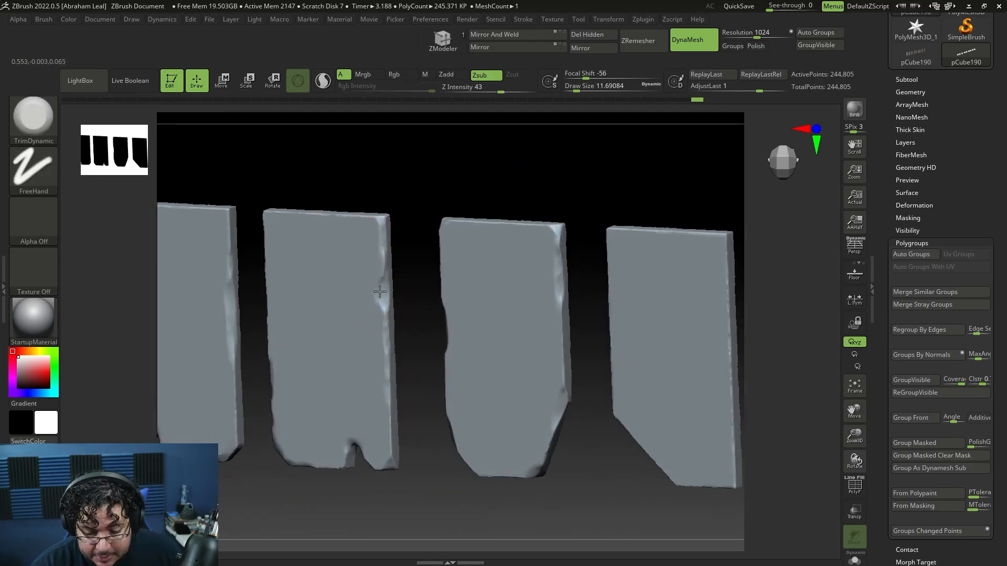
left_click_drag(415, 250, 432, 224, "shift")
Chip the ninth shingle's corners, side edges and top edge with TrimDynamic at a draw size of about 12.
left_click_drag(588, 161, 548, 173, "alt")
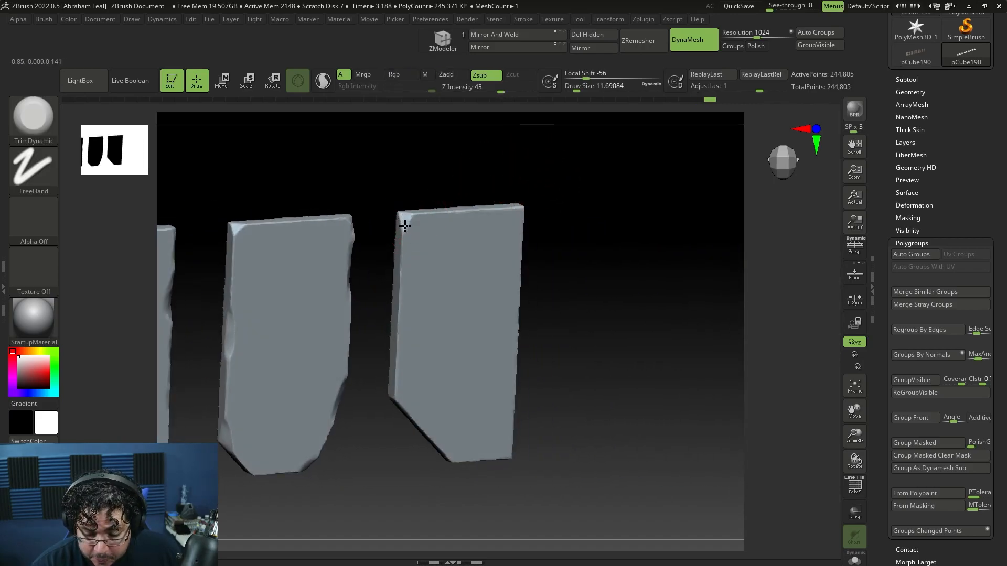
left_click_drag(378, 411, 396, 395)
mouse_move(402, 445)
left_mouse_down()
mouse_move(566, 414)
mouse_move(530, 371)
mouse_move(490, 353)
mouse_move(524, 420)
mouse_move(440, 393)
mouse_move(460, 433)
mouse_move(381, 387)
mouse_move(426, 353)
mouse_move(501, 364)
mouse_move(468, 336)
mouse_move(519, 328)
left_mouse_up()
left_click_drag(527, 246, 533, 295)
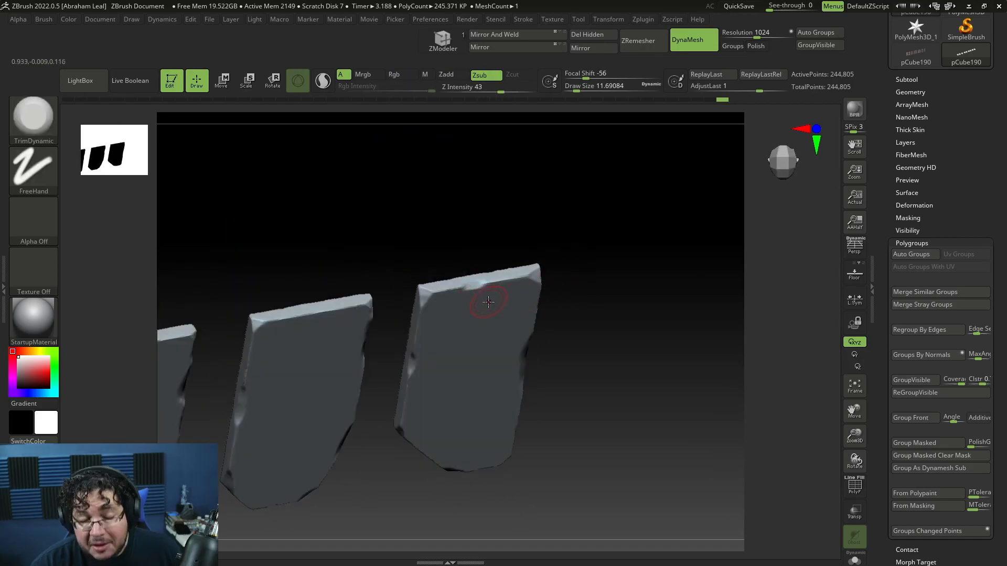
left_click_drag(489, 302, 495, 230)
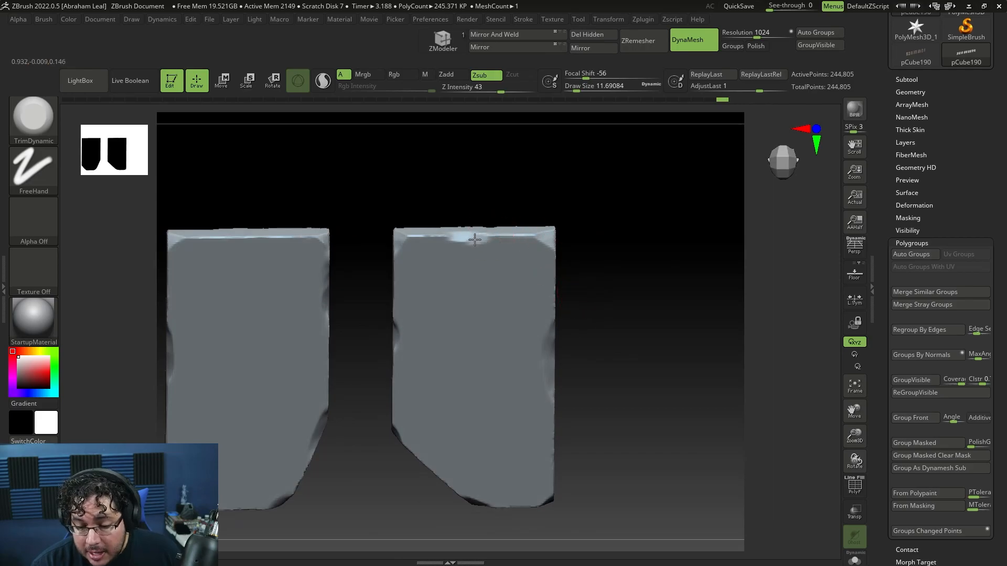
Add vertical grain strokes to the second shingle's front with ClayBuildup at a draw size of about 27.
left_click_drag(589, 278, 564, 242, "shift")
mouse_move(572, 309)
left_mouse_down("alt")
mouse_move(628, 347)
mouse_move(694, 418)
left_mouse_up("alt")
left_click_drag(355, 431, 461, 463, "alt")
key("b")
key("c")
key("b")
key("space")
left_click_drag(438, 273, 472, 232)
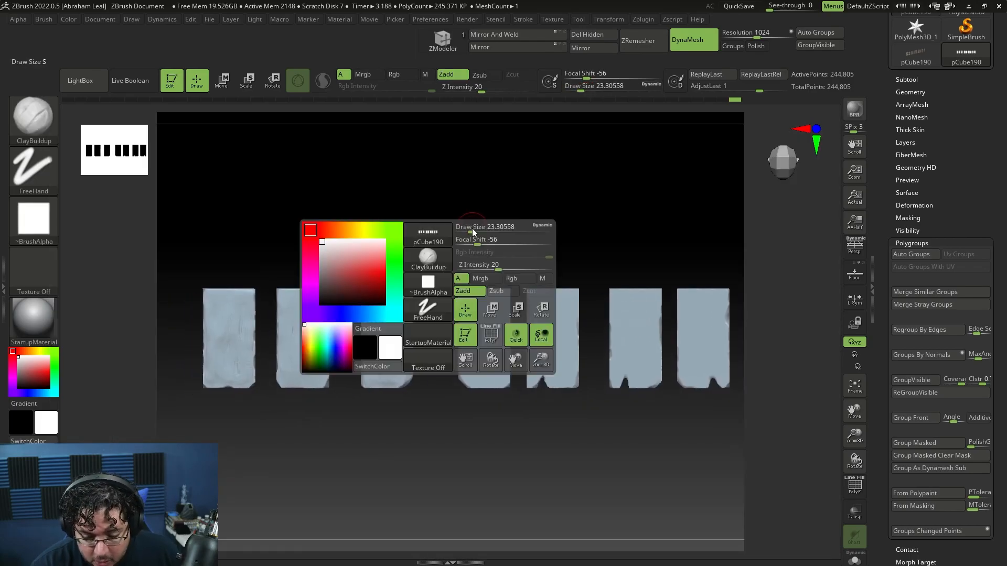
mouse_move(295, 297)
left_mouse_down()
mouse_move(289, 353)
mouse_move(299, 380)
left_mouse_up()
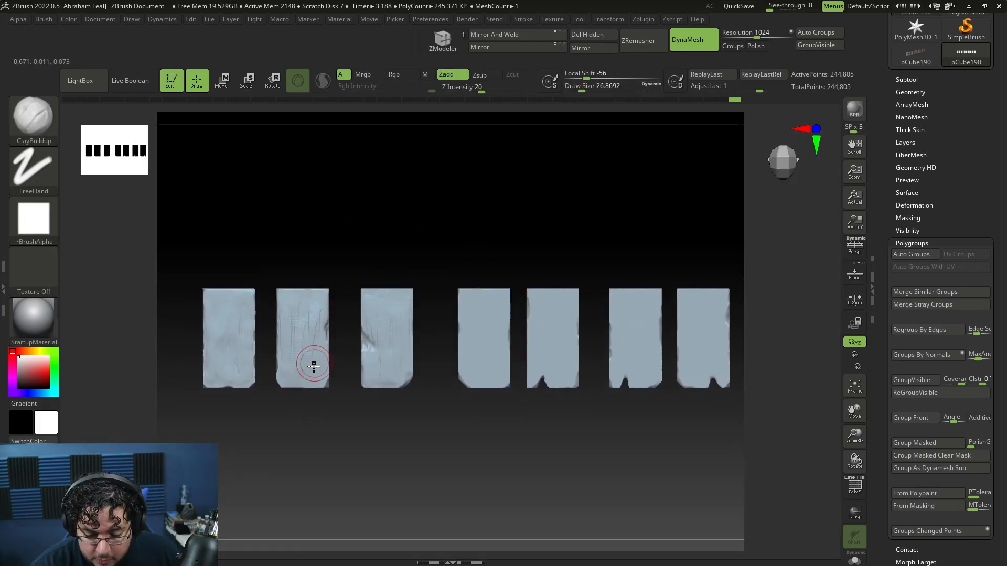
Build up vertical wood grain on the fronts of the fourth through seventh shingles with ClayBuildup.
left_click_drag(504, 244, 463, 222, "alt")
left_click_drag(428, 268, 427, 367)
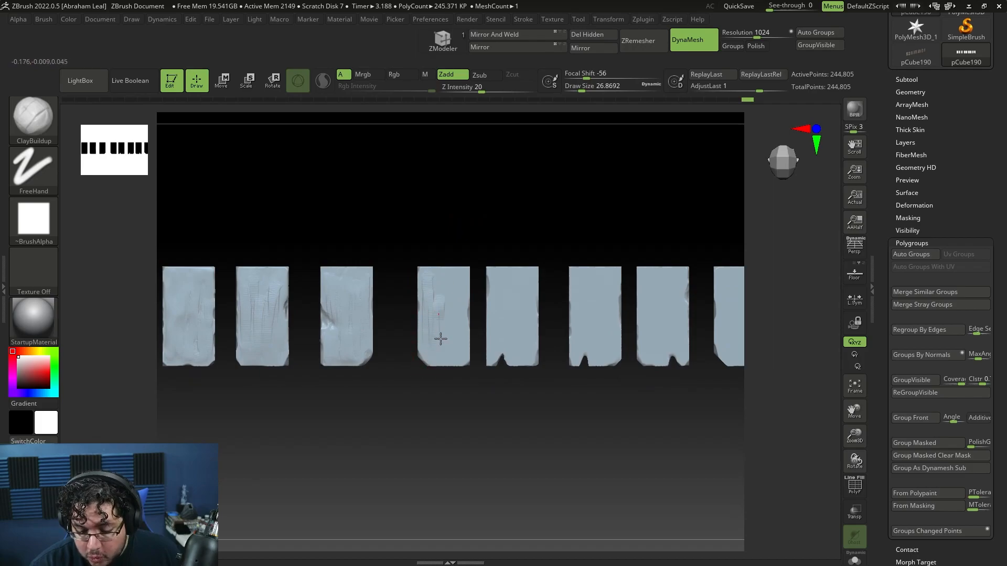
left_click_drag(446, 289, 435, 296)
left_click_drag(520, 222, 481, 211, "alt")
mouse_move(460, 267)
left_mouse_down()
mouse_move(455, 340)
mouse_move(470, 309)
left_mouse_up()
mouse_move(550, 237)
left_mouse_down("alt")
mouse_move(504, 227)
mouse_move(495, 315)
left_mouse_up("alt")
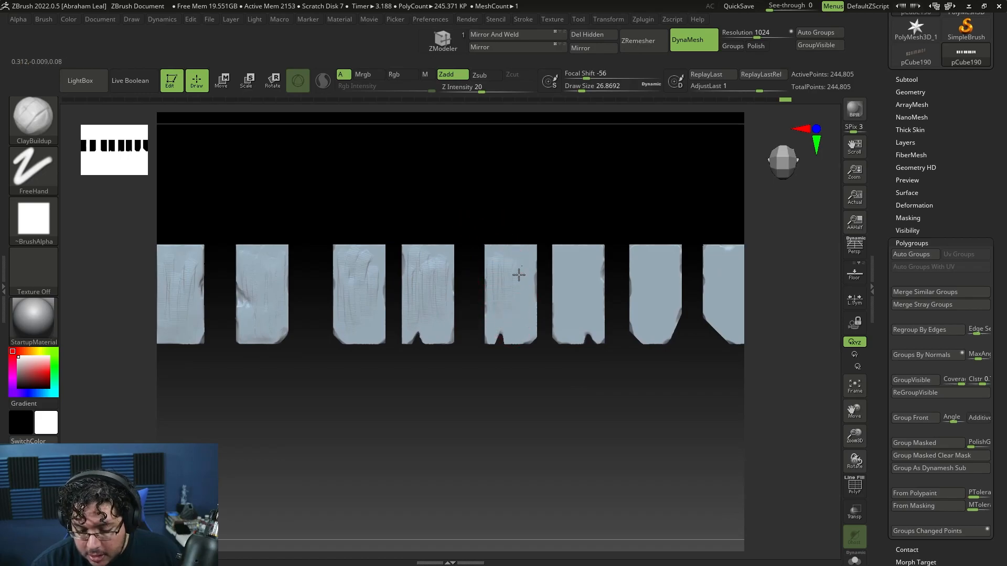
left_click_drag(543, 231, 491, 238, "alt")
mouse_move(508, 266)
left_mouse_down()
mouse_move(509, 319)
mouse_move(536, 290)
left_mouse_up()
Flatten the grain on the fourth through seventh shingles with TrimDynamic at a draw size of about 54.
mouse_move(556, 203)
left_mouse_down("alt")
mouse_move(539, 201)
mouse_move(527, 220)
left_mouse_up("alt")
key("b")
key("t")
key("d")
key("space")
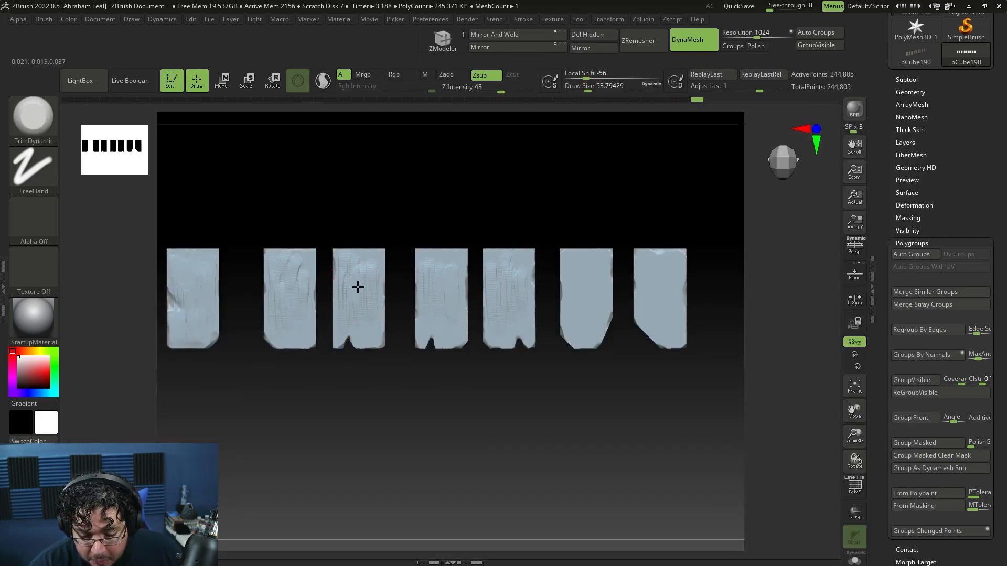
left_click_drag(285, 299, 295, 271)
left_click_drag(330, 226, 286, 208, "alt")
left_click_drag(461, 272, 457, 263)
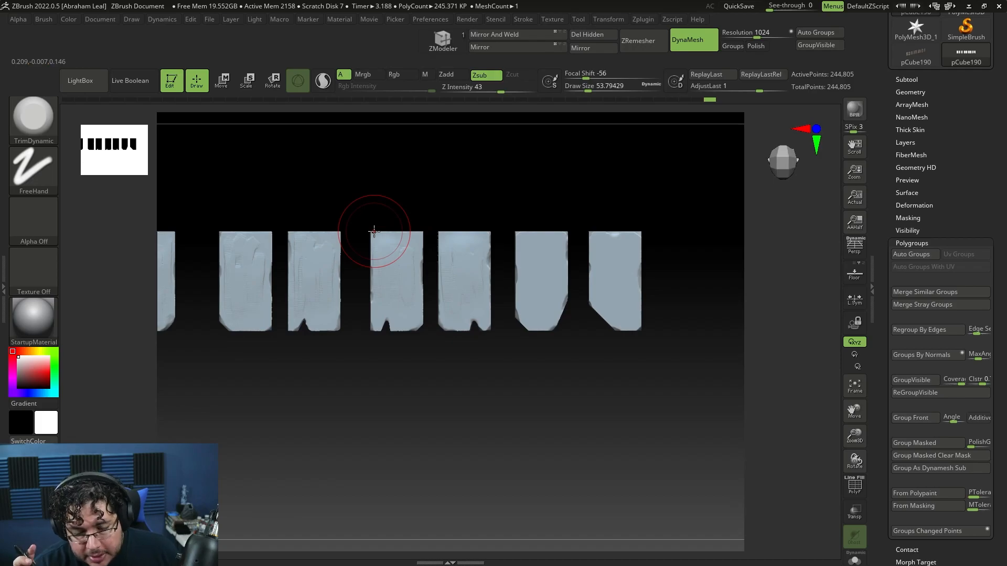
Build up vertical wood grain on the eighth shingle's front with ClayBuildup at a draw size of 28.75.
key("b")
key("c")
key("b")
key("space")
left_click_drag(557, 203, 550, 203)
left_click_drag(585, 196, 541, 184, "alt")
key("bracketleft")
mouse_move(488, 236)
left_mouse_down()
mouse_move(480, 291)
mouse_move(485, 232)
left_mouse_up()
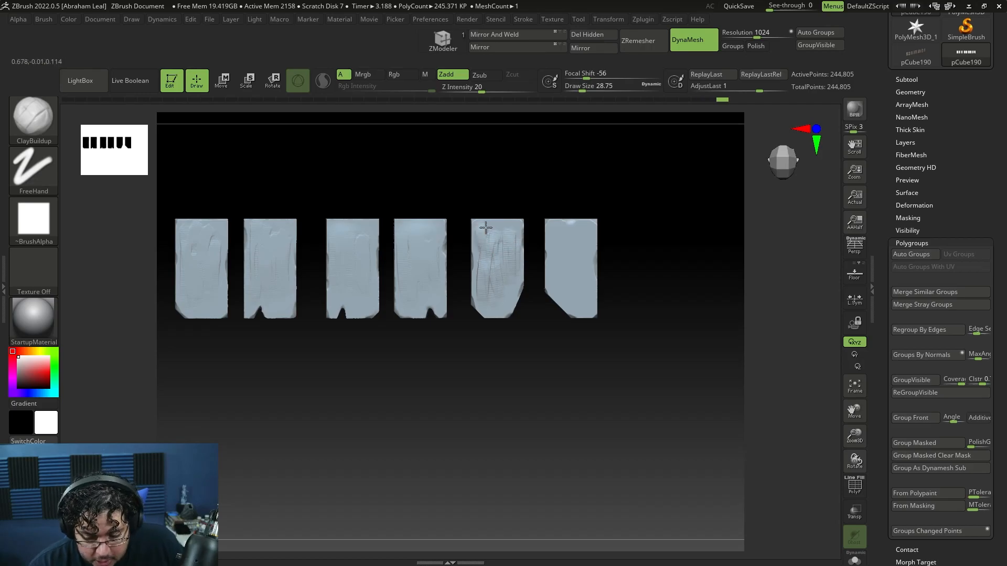
Flatten the eighth shingle's grain with TrimDynamic at a draw size of about 51.
key("b")
key("t")
key("d")
key("space")
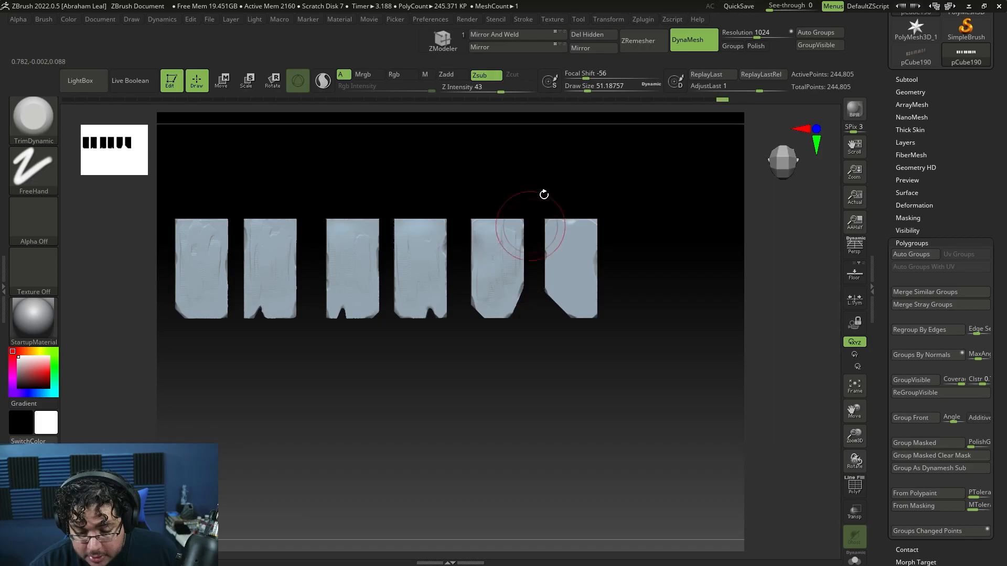
Build up vertical wood grain on the ninth shingle's front with ClayBuildup at a draw size of about 25.
left_click_drag(534, 203, 508, 184, "alt")
key("b")
key("c")
key("b")
key("space")
mouse_move(526, 222)
left_mouse_down()
mouse_move(513, 244)
mouse_move(548, 290)
left_mouse_up()
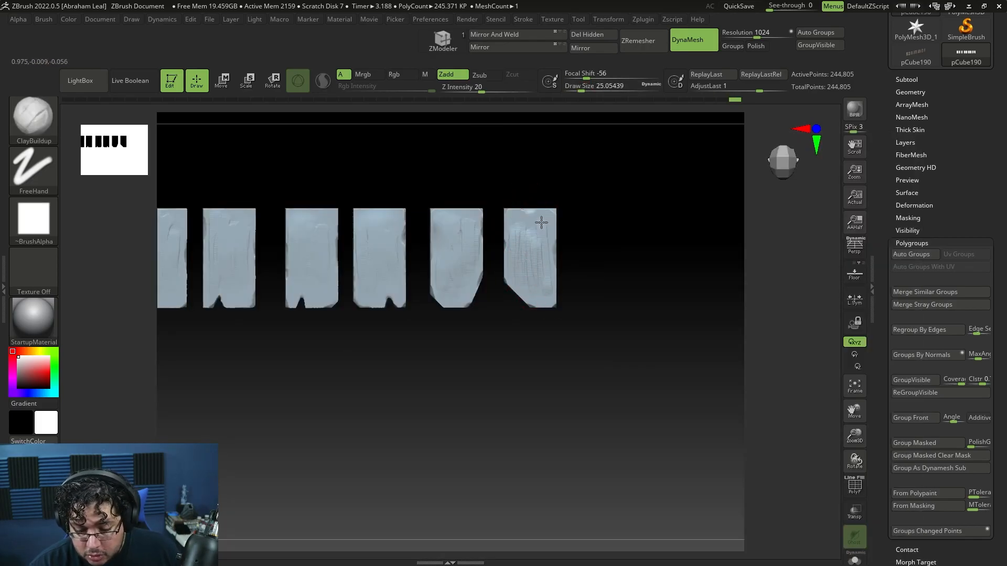
Finish the grain on the ninth shingle's upper part and flatten its front with TrimDynamic at a draw size of about 39.
left_click_drag(517, 238, 516, 219)
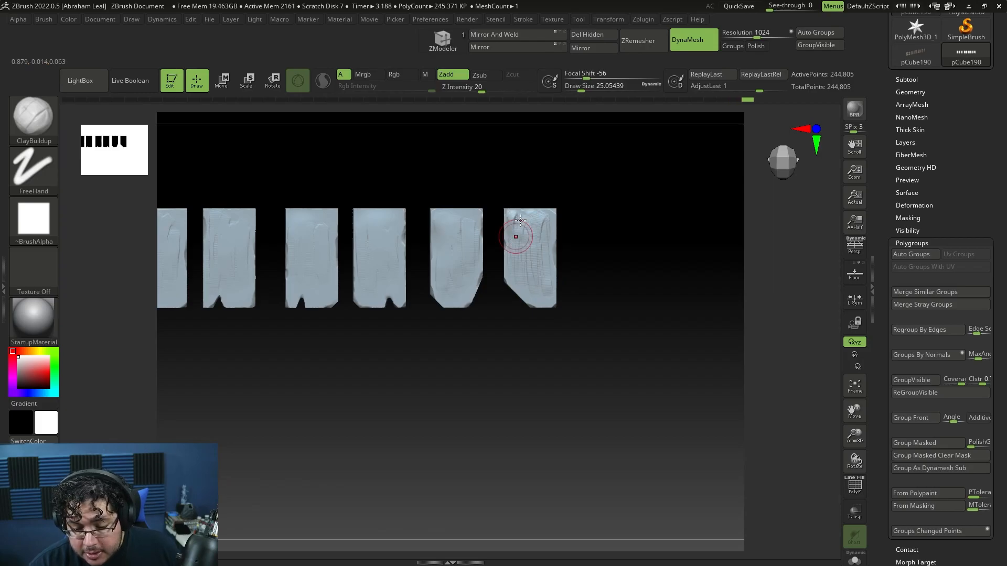
key("b")
key("t")
key("d")
key("space")
left_click(533, 253)
left_click_drag(533, 256, 518, 225)
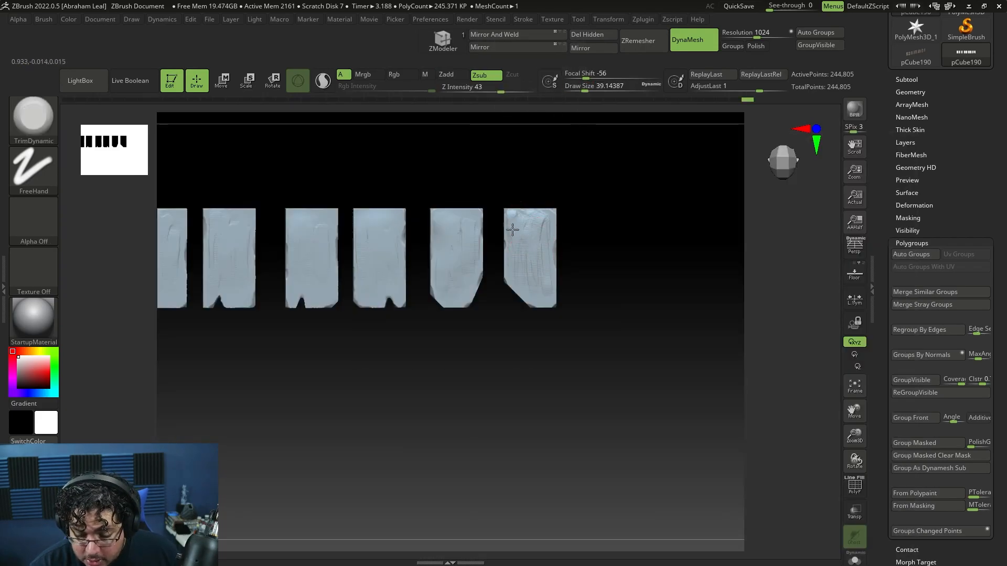
mouse_move(548, 277)
left_mouse_down()
mouse_move(545, 225)
mouse_move(549, 279)
mouse_move(577, 288)
mouse_move(566, 305)
mouse_move(602, 317)
mouse_move(571, 327)
left_mouse_up()
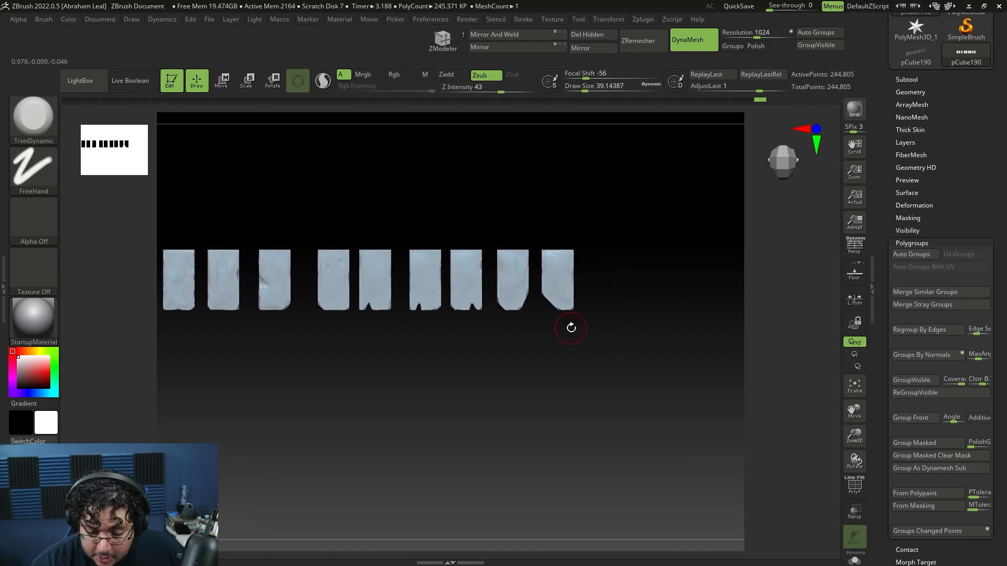
Warp the side edges and upper corners of the fifth and sixth shingles with the Move brush at a draw size of about 49.
left_click_drag(579, 291, 560, 422)
key("b")
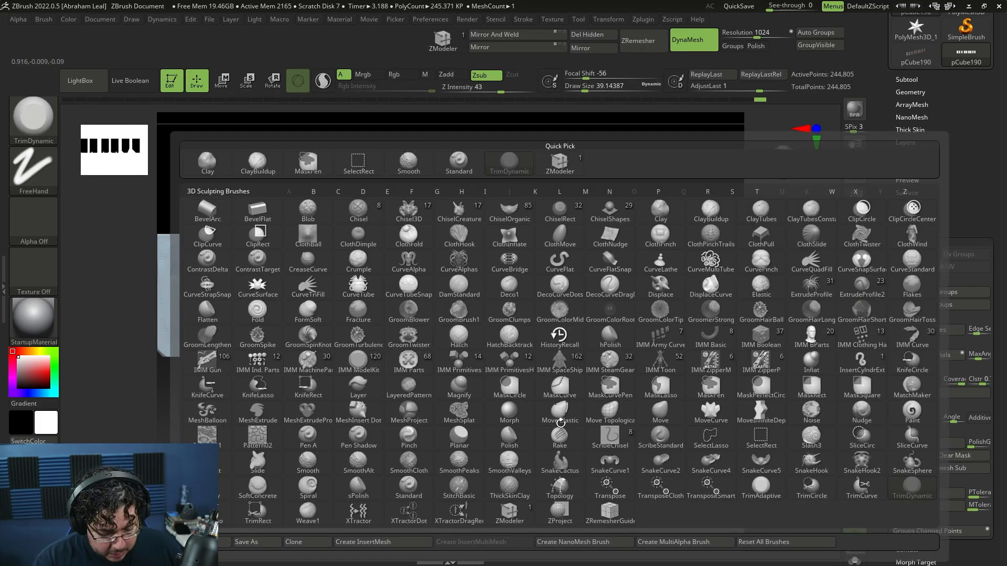
key("m")
key("v")
key("space")
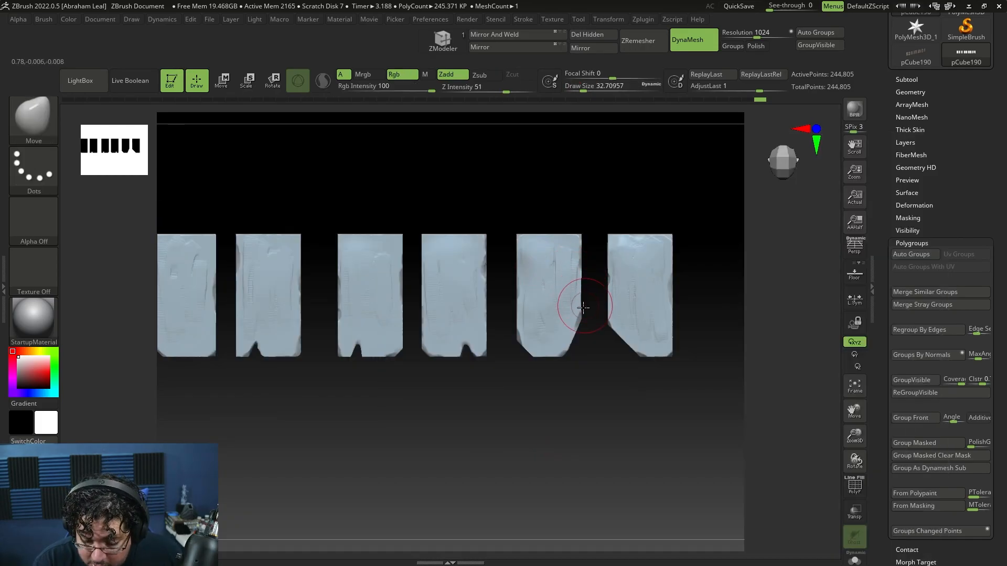
key("space")
left_click(456, 287)
left_click_drag(338, 290, 344, 289)
left_click_drag(352, 403, 412, 420, "alt")
left_click_drag(462, 254, 458, 254)
left_click_drag(358, 303, 355, 304)
Pull up the fifth shingle's lower corner beside its notch and reshape the remaining shingles' outlines with the Move brush.
left_click_drag(351, 422, 399, 442, "alt")
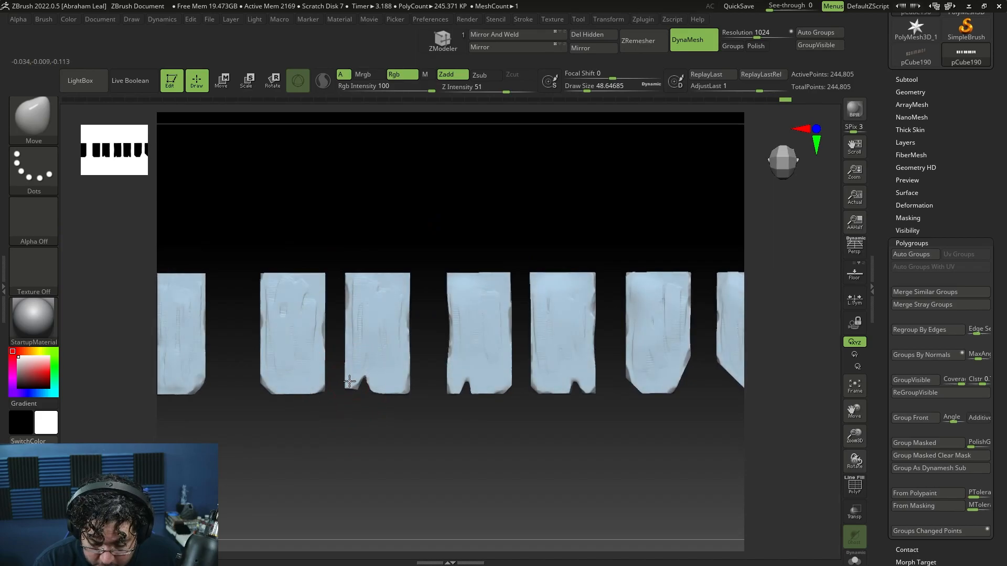
left_click_drag(358, 388, 356, 381)
left_click_drag(443, 431, 447, 400, "alt")
left_click_drag(447, 399, 465, 416, "alt")
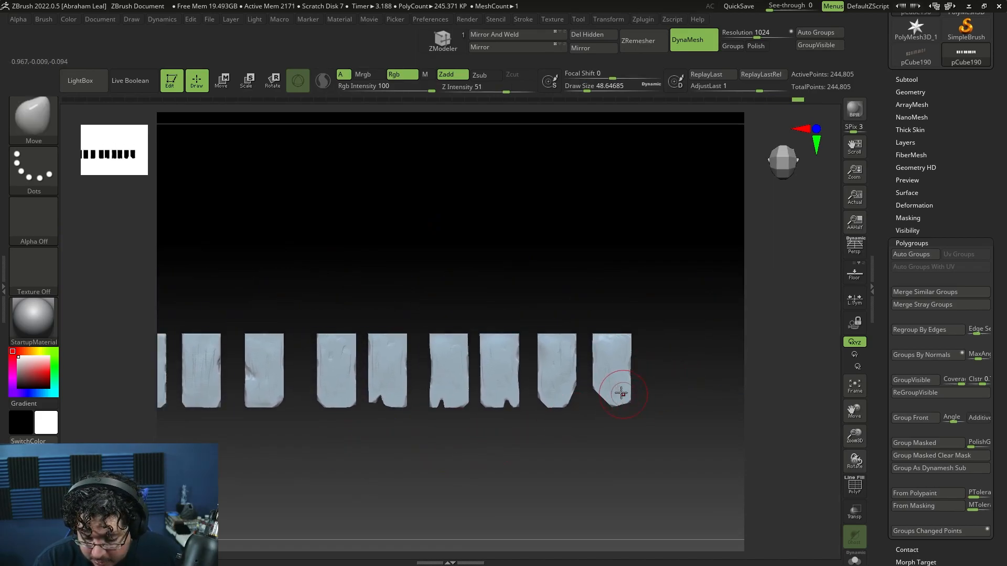
left_click_drag(622, 394, 592, 394, "alt")
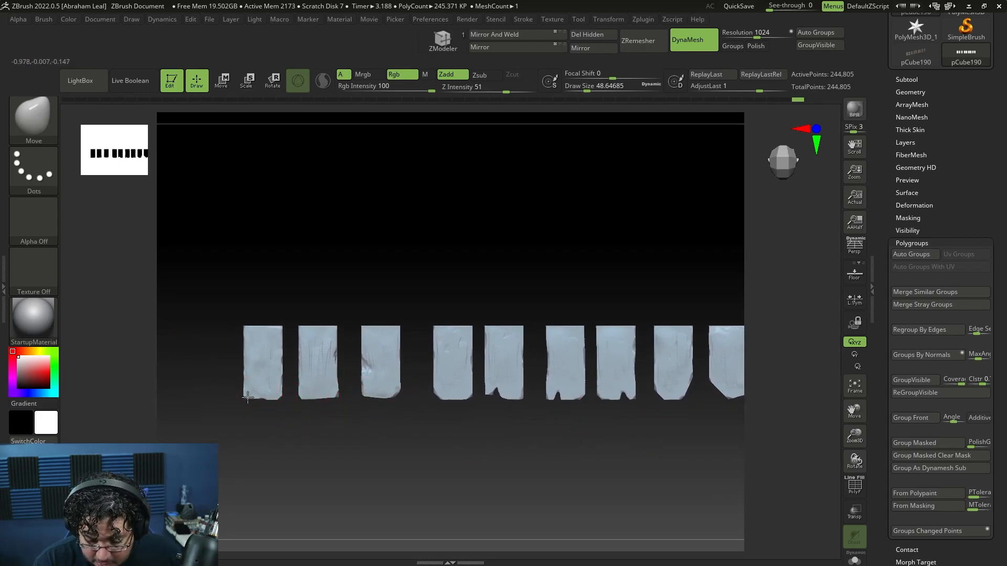
mouse_move(539, 287)
left_mouse_down("shift")
mouse_move(576, 263)
mouse_move(543, 257)
mouse_move(591, 261)
mouse_move(556, 257)
left_mouse_up("shift")
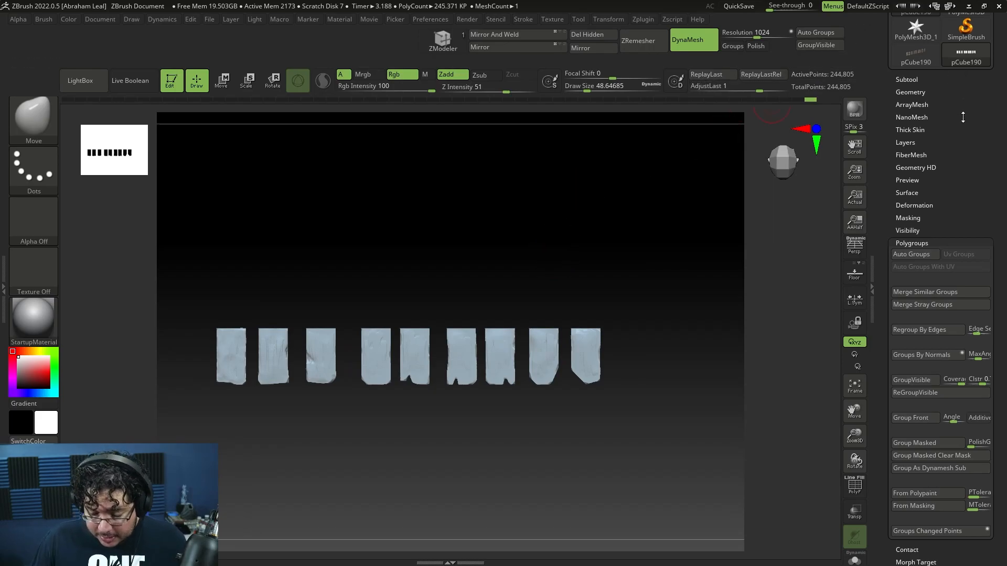
Clone the shingles tool as a backup copy and decimate the current mesh to 35 k points with Decimation Master.
left_click_drag(963, 117, 963, 281)
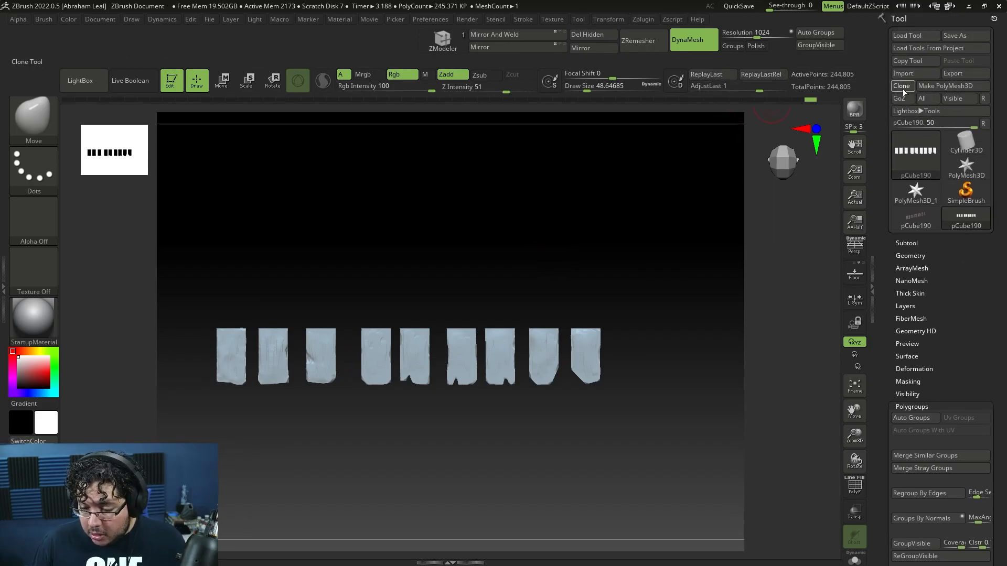
left_click(901, 87)
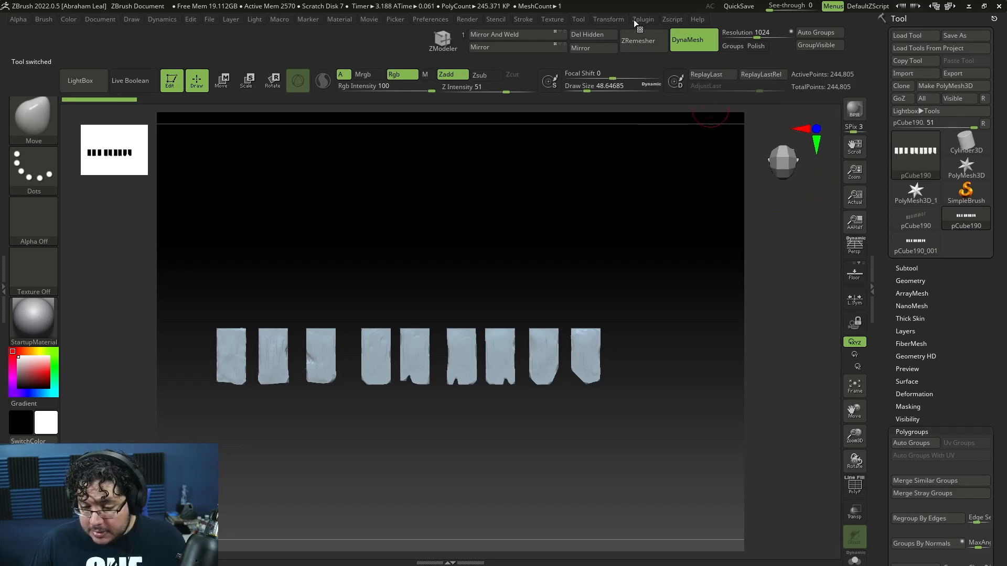
left_click(643, 19)
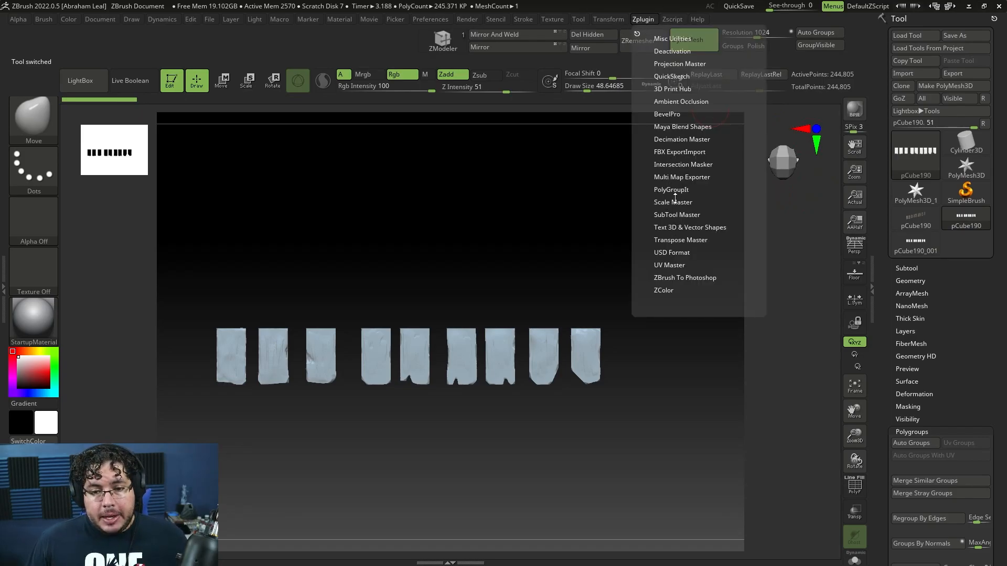
left_click(674, 139)
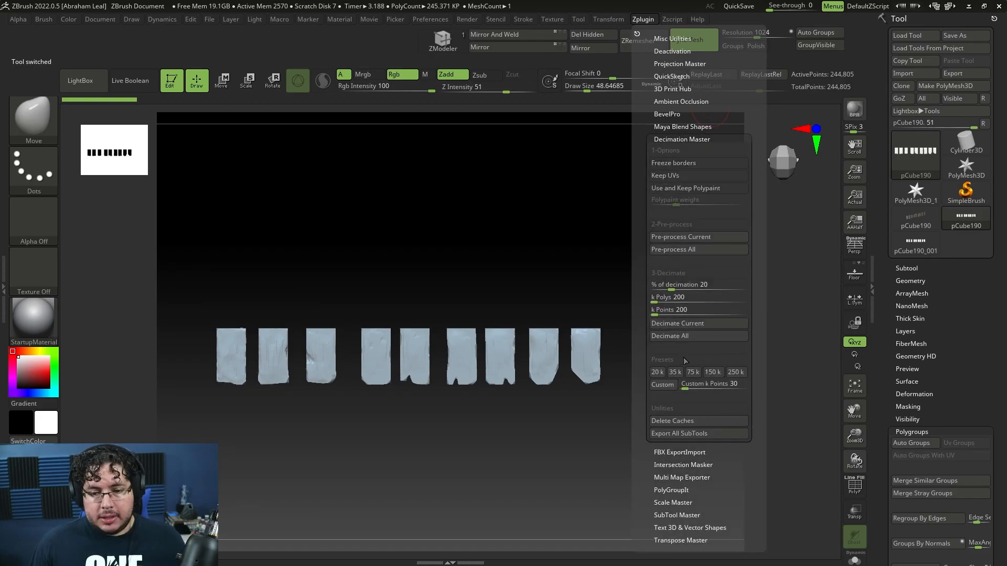
left_click(640, 21)
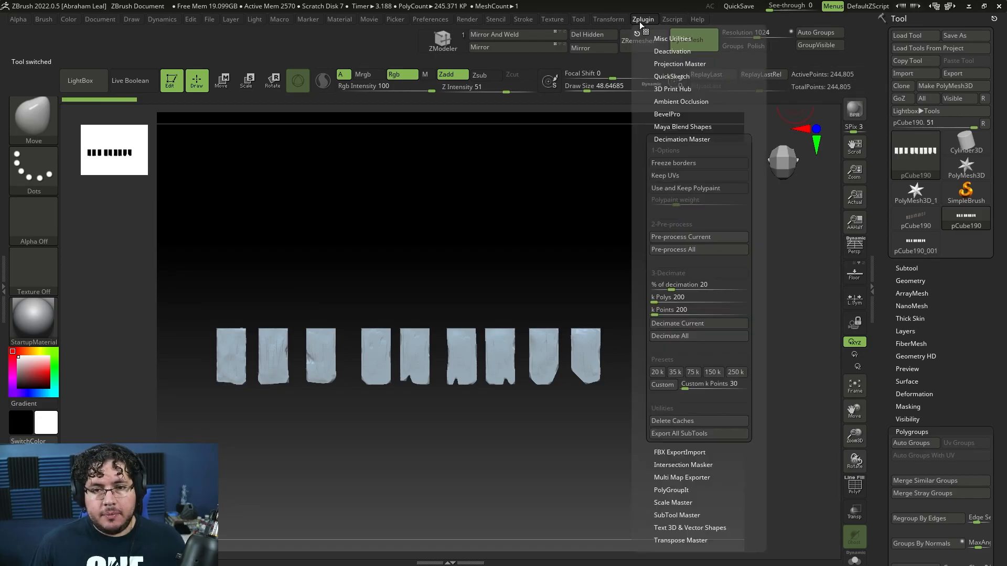
left_click(676, 372)
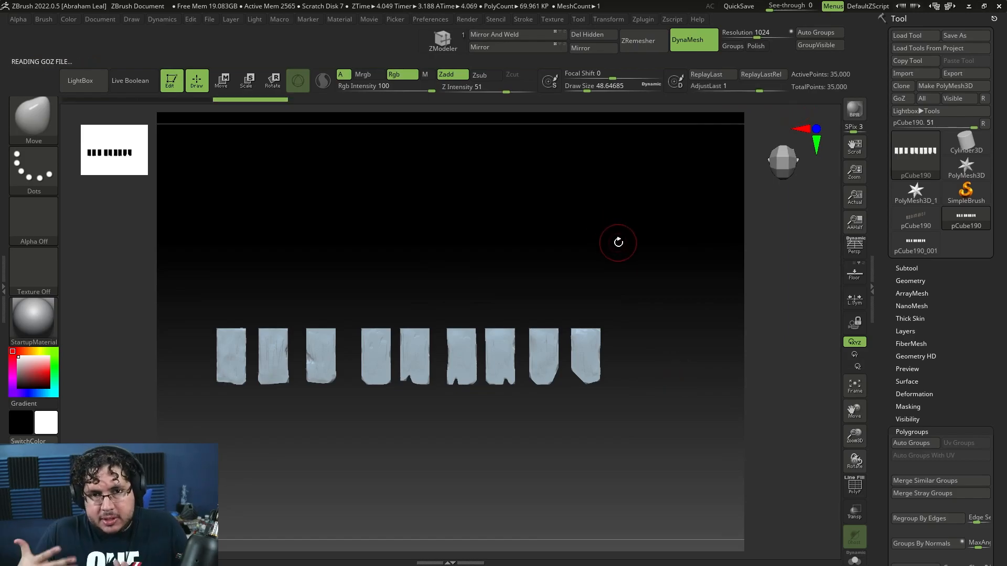
Examine the decimated shingles up close and with the polyframe shown, checking detail and triangulation.
right_click_drag(539, 211, 548, 442)
right_click_drag(621, 204, 613, 177)
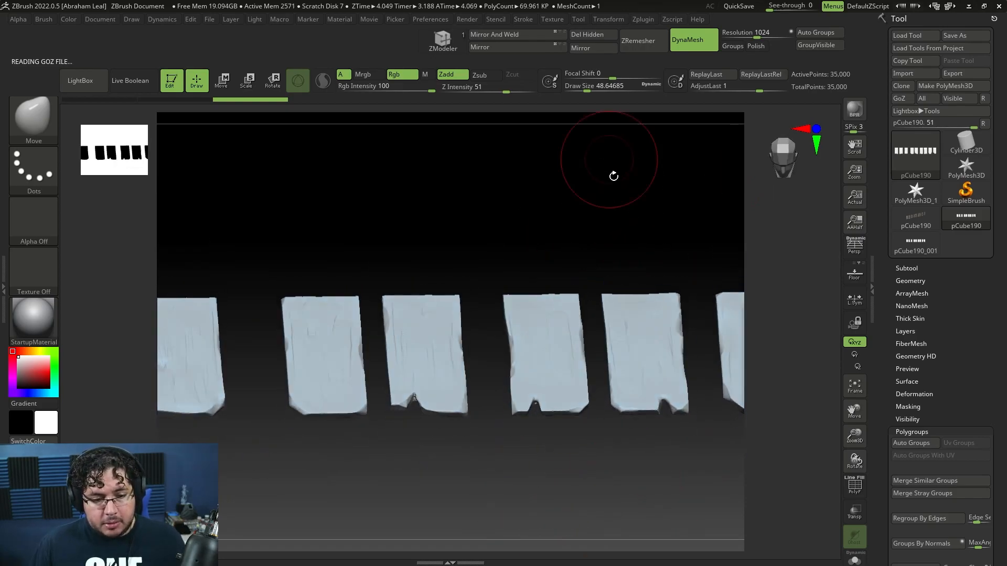
left_click(851, 492)
right_click_drag(572, 378, 757, 132)
Export the decimated shingles in FBX format as Shimgles_hp to the Lighthouse folder on the Desktop.
left_click(953, 73)
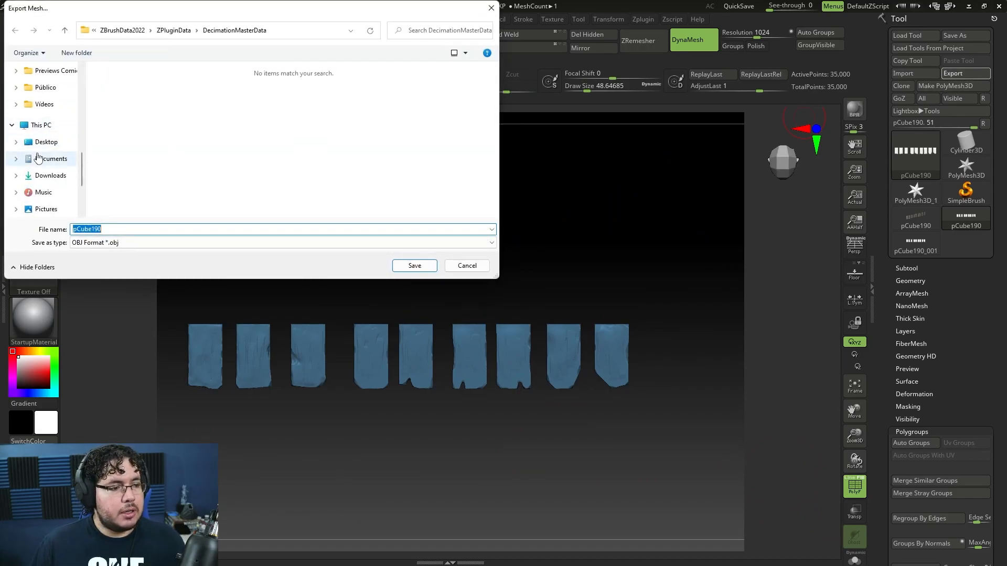
left_click(50, 143)
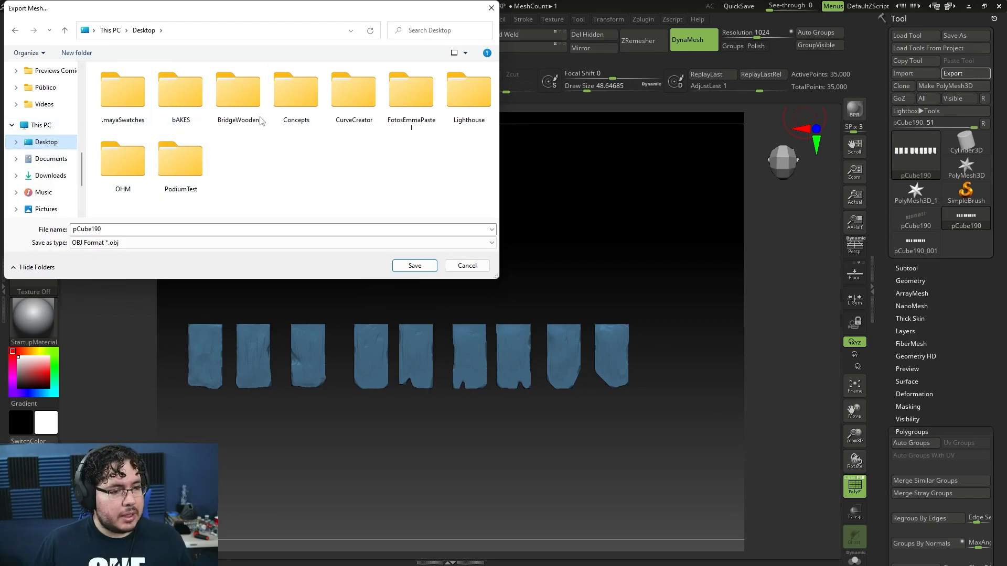
double_click(464, 97)
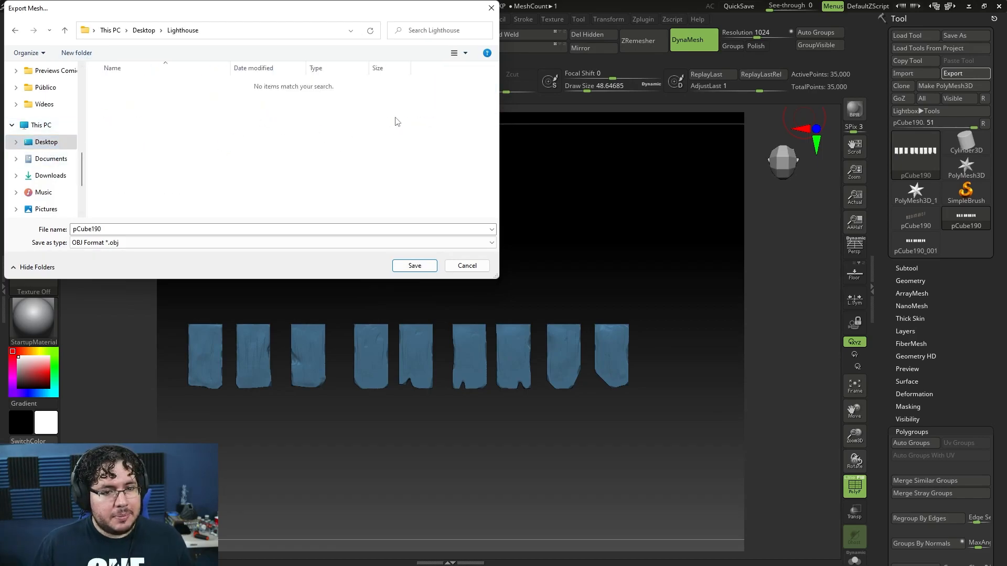
left_click(145, 242)
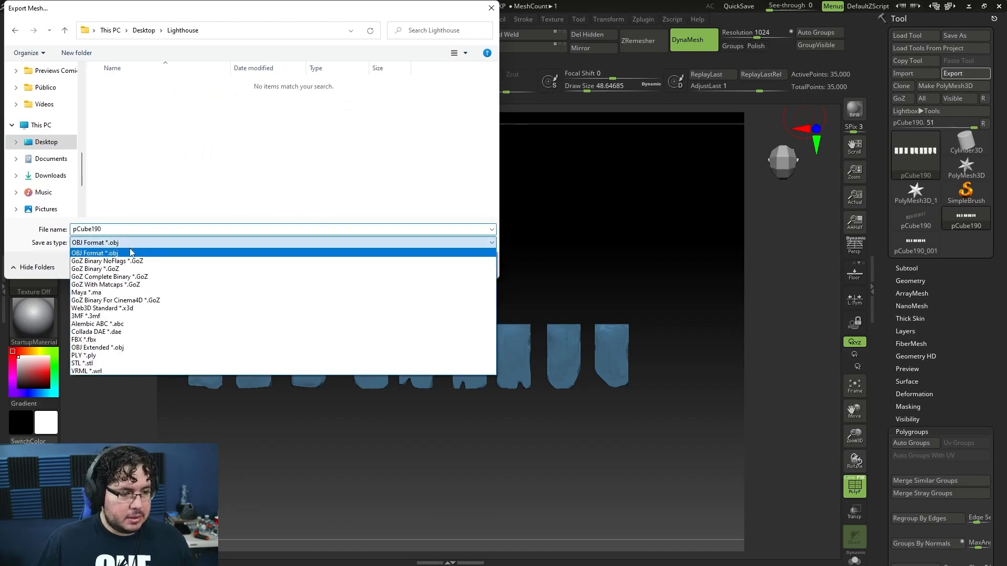
left_click(100, 342)
double_click(107, 233)
type("Shimng")
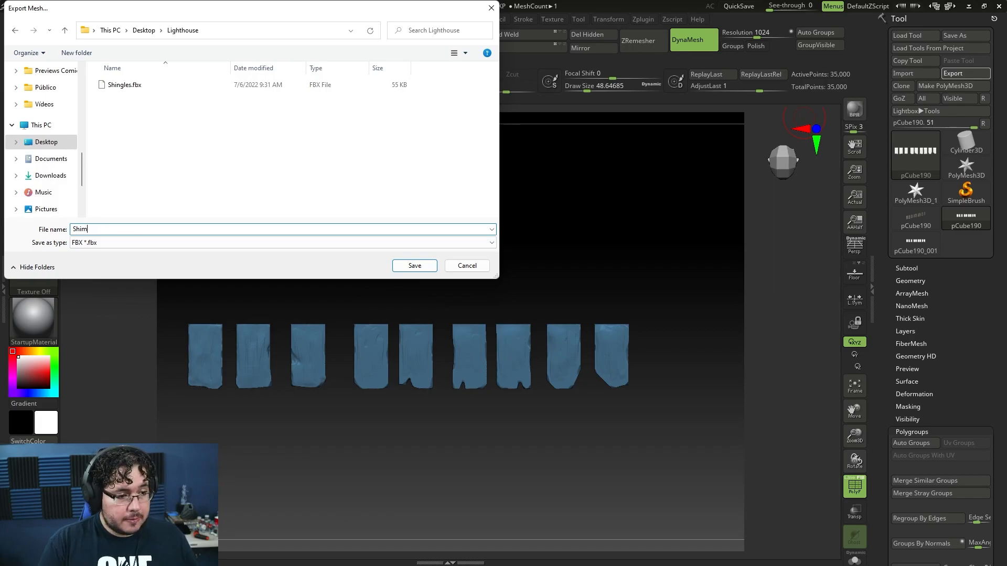
key("BackSpace")
key("BackSpace")
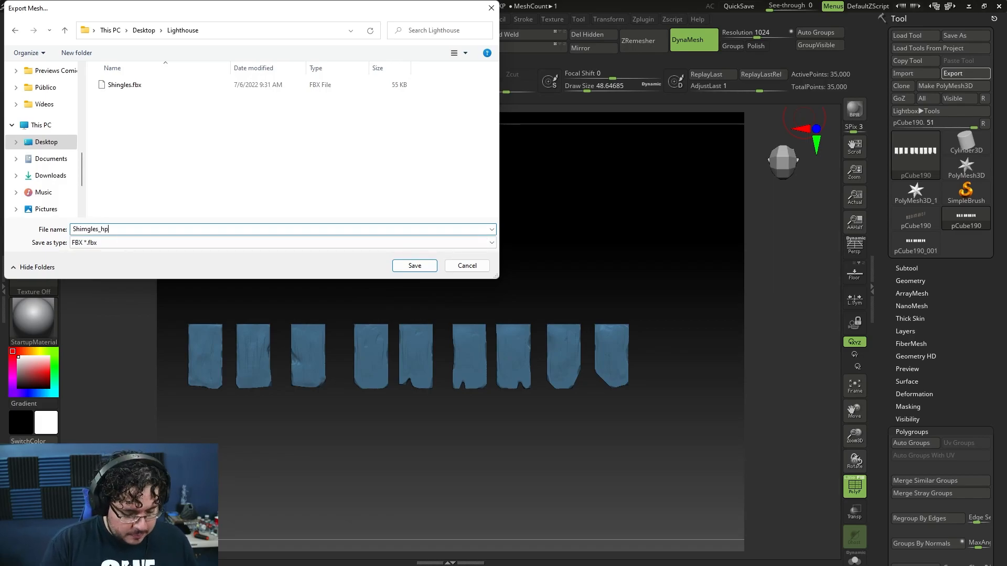
key("Return")
left_click(469, 399)
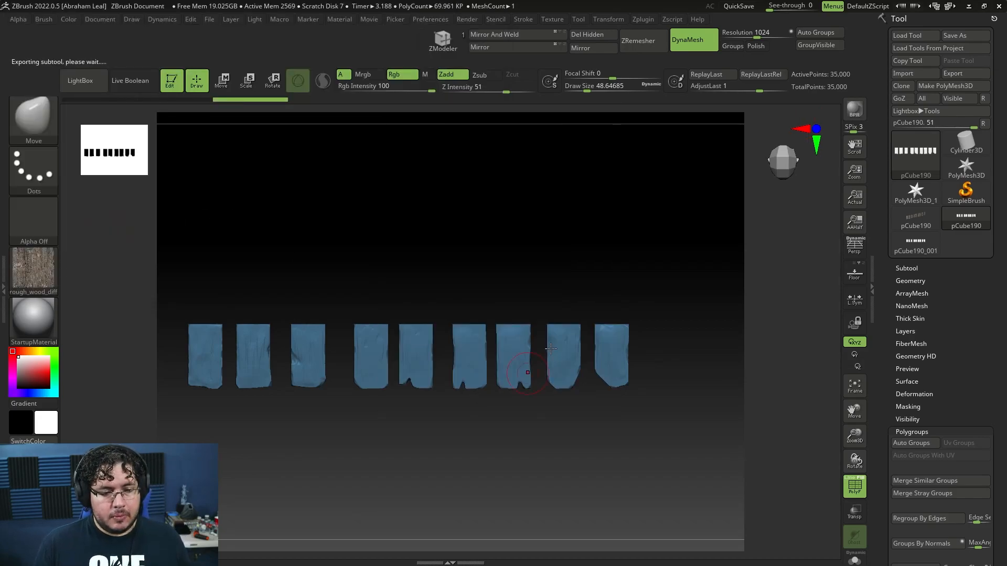
Switch to Maya and import Shimgles_hp.fbx from the Lighthouse folder on the Desktop.
key("super+Tab")
left_click(534, 228)
left_click(230, 129)
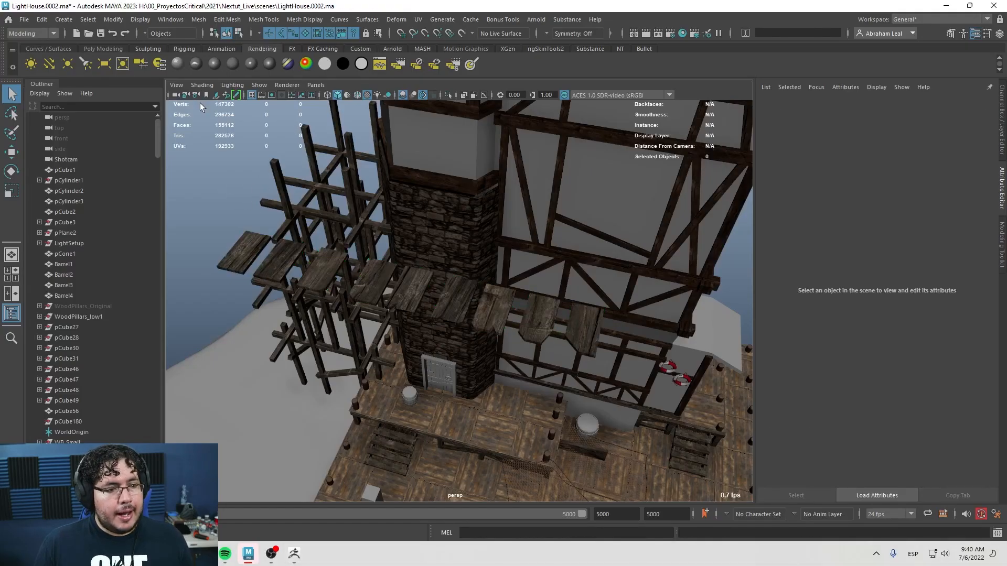
left_click(27, 20)
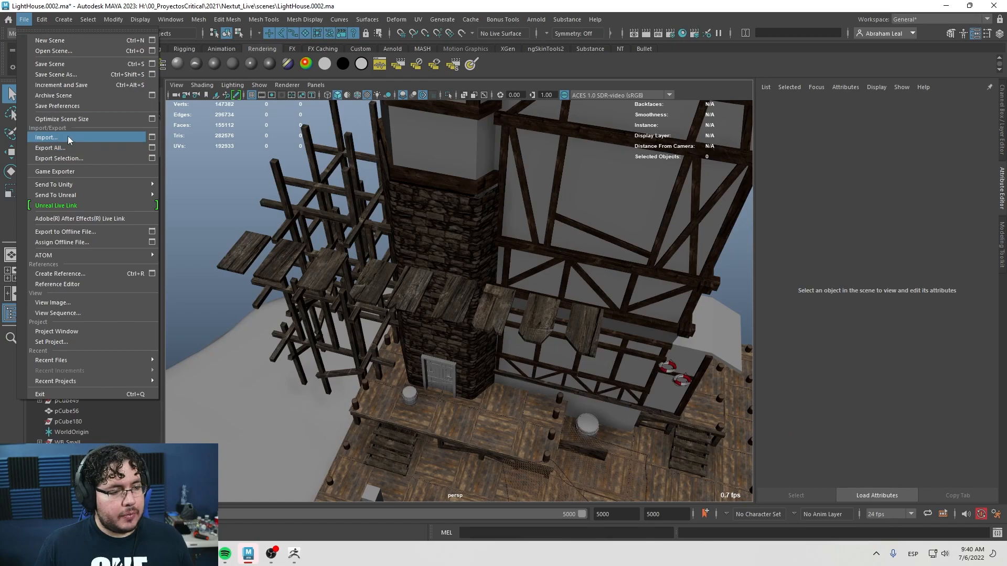
left_click(68, 138)
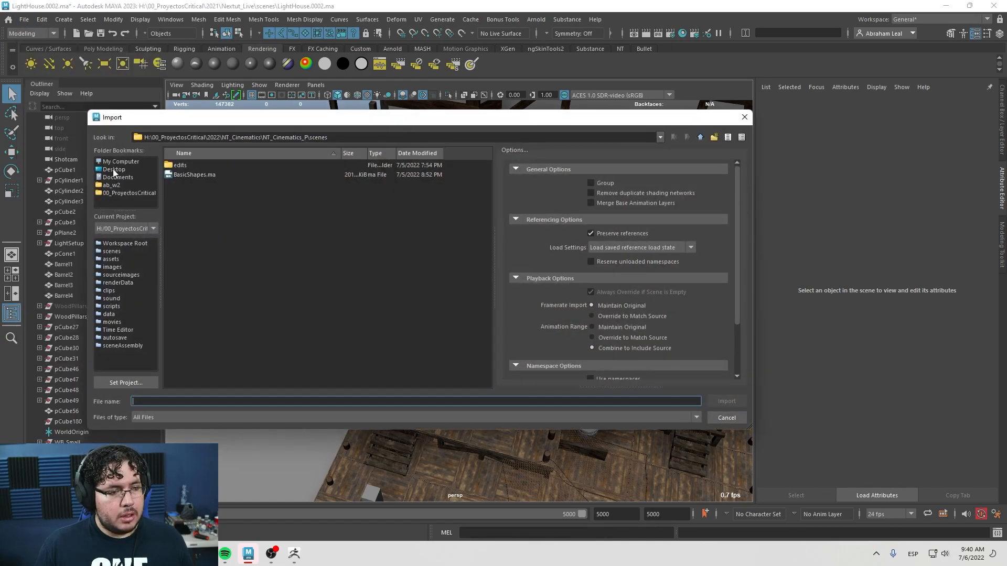
left_click(114, 170)
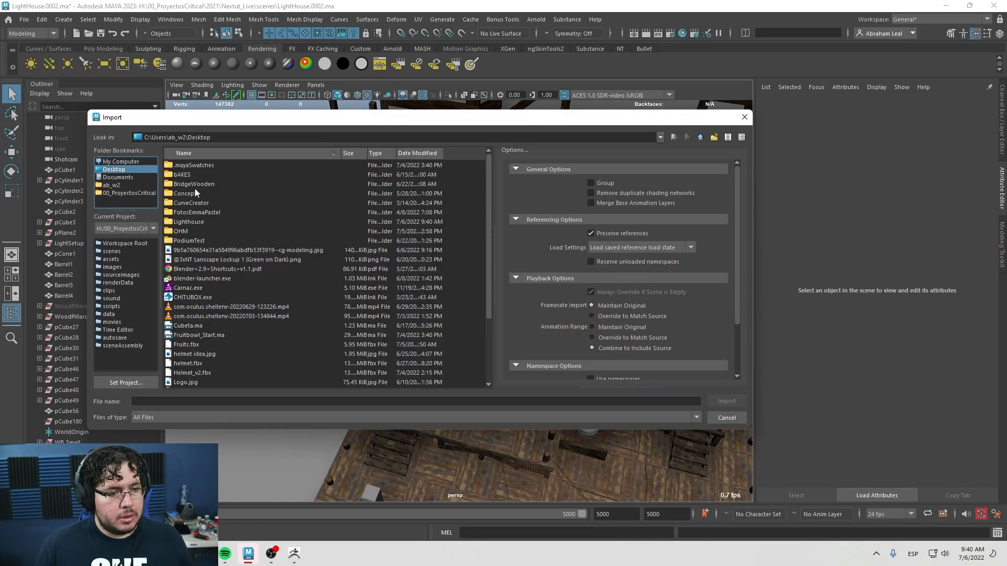
double_click(194, 221)
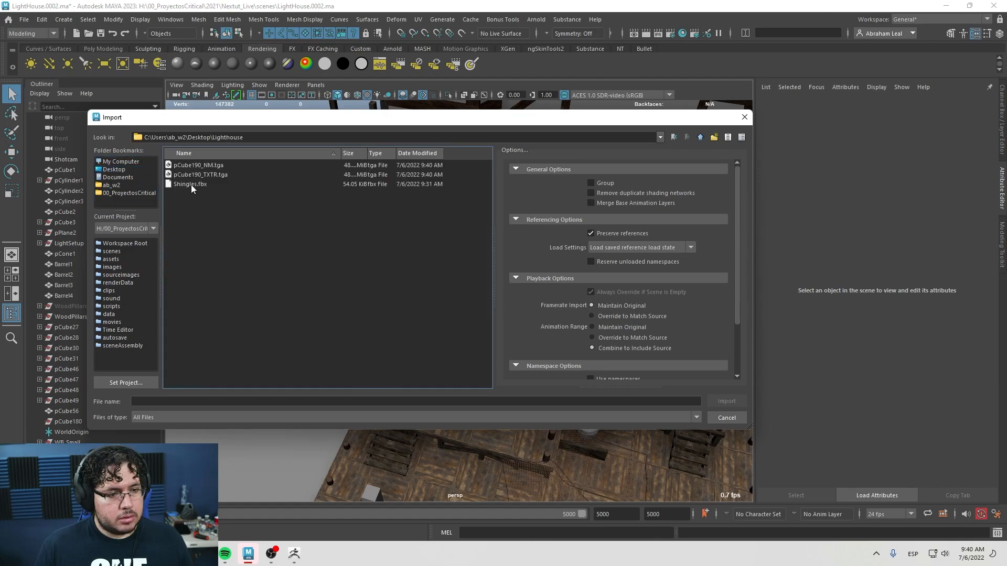
key("alt+Tab")
left_click(558, 216)
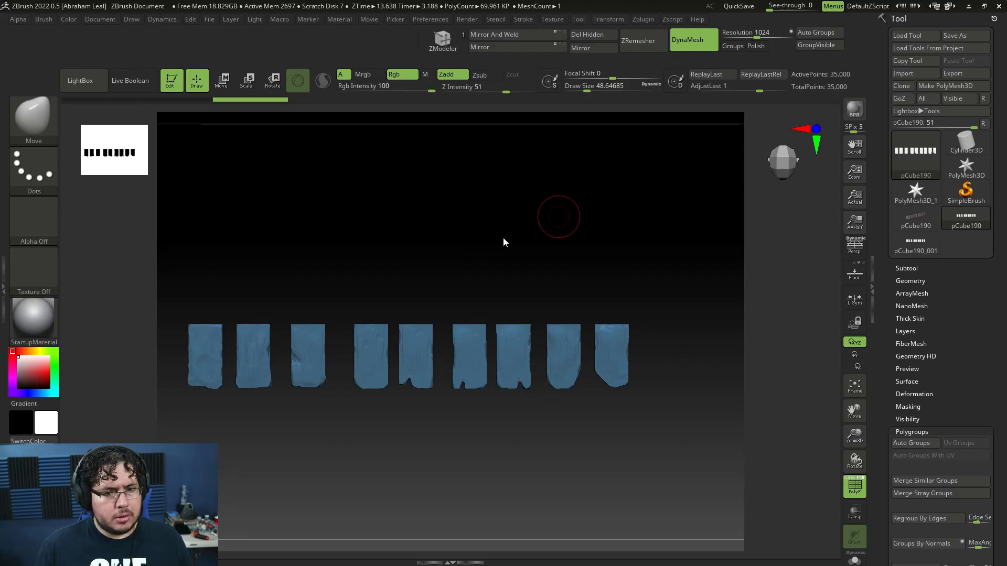
key("alt+Tab")
left_click(210, 165)
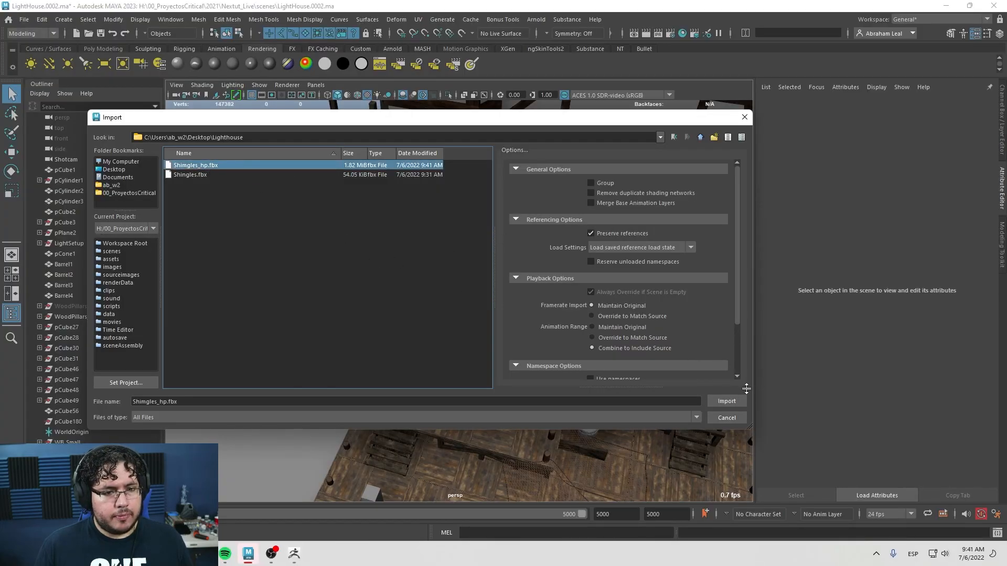
left_click(726, 401)
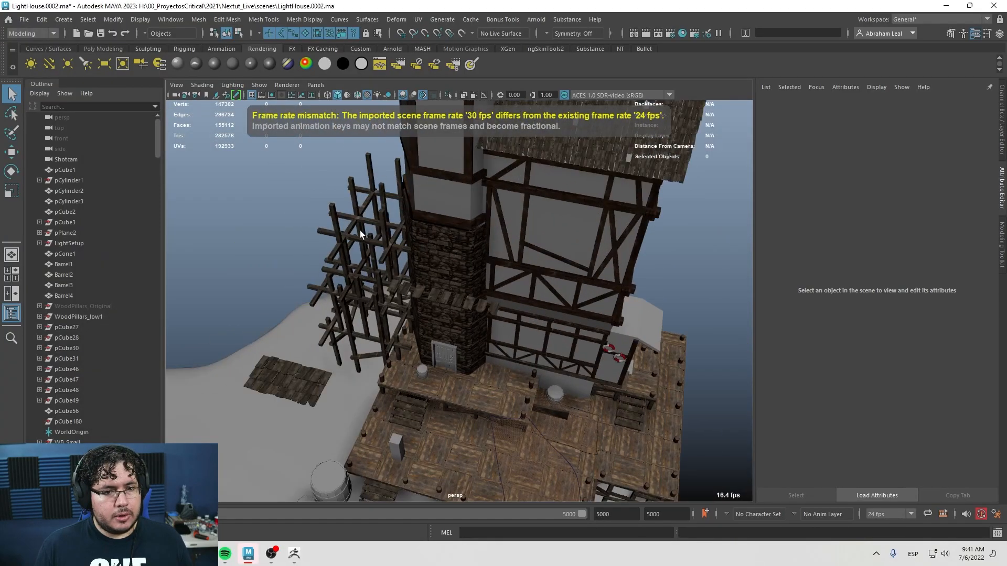
Frame the low-poly shingles beside the tower, try to raise them about 365 units, and undo the move.
left_click_drag(266, 278, 303, 239, "alt")
left_click(327, 200)
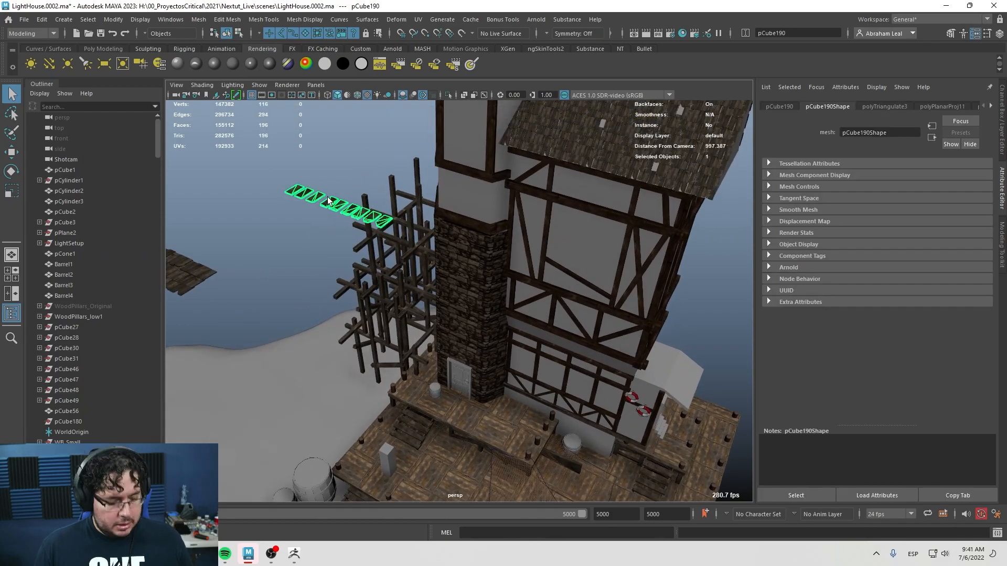
key("f")
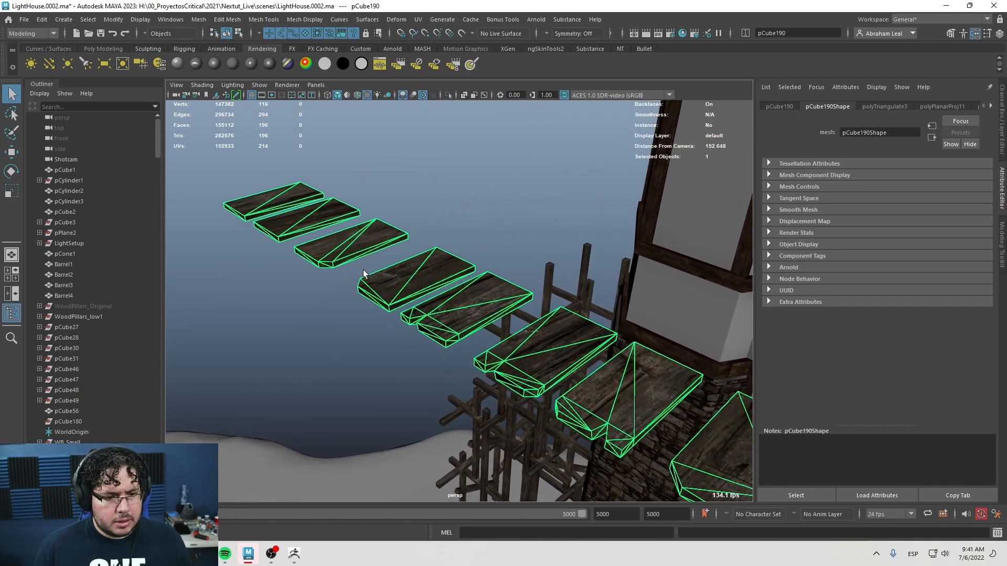
left_click(365, 262)
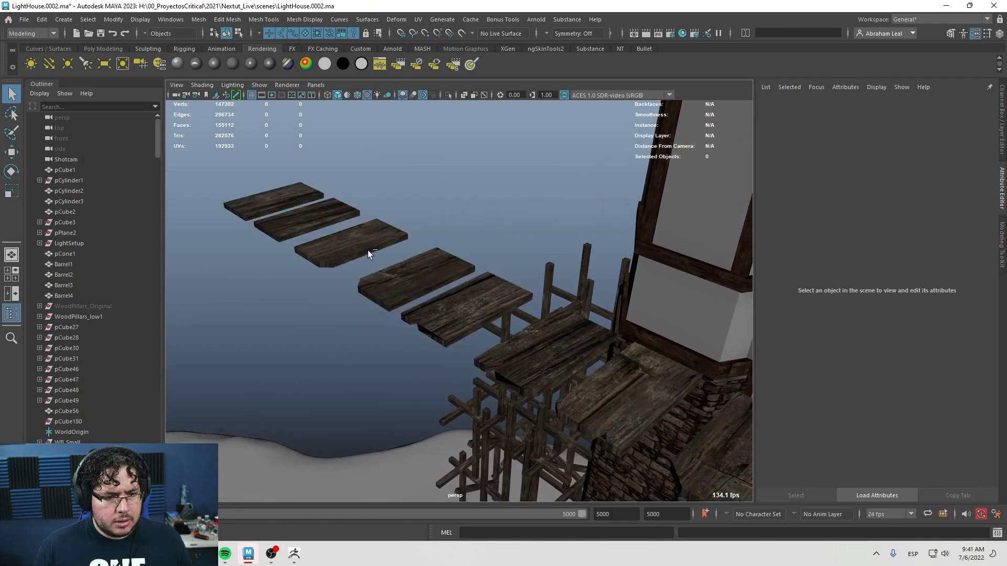
left_click(367, 250)
key("w")
scroll(398, 245, "down", 4)
middle_click_drag(502, 294, 492, 230)
key("ctrl+z")
Start a new empty scene, discarding the changes to the lighthouse scene.
scroll(142, 348, "down", 15)
left_click_drag(159, 227, 159, 474)
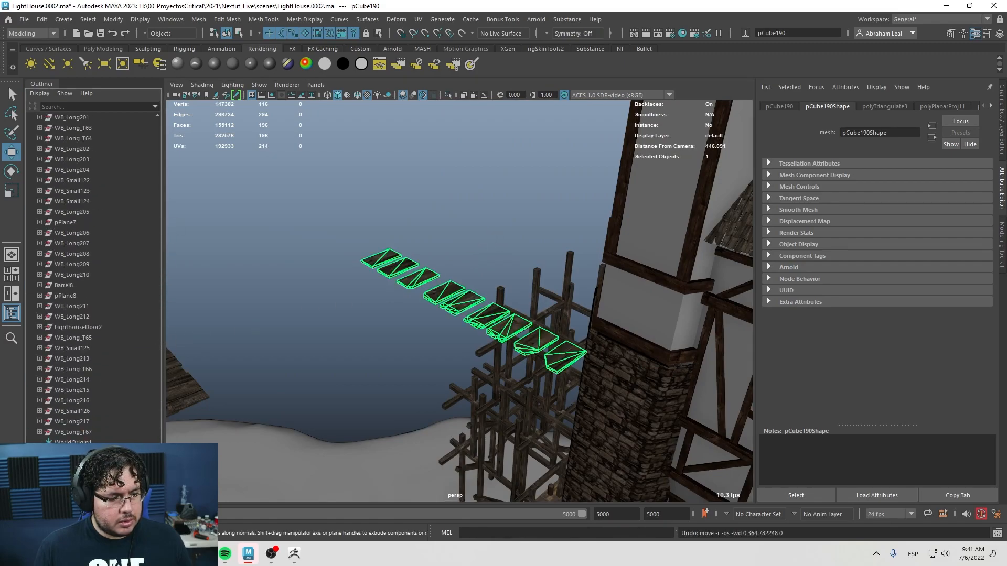
scroll(108, 306, "up", 10)
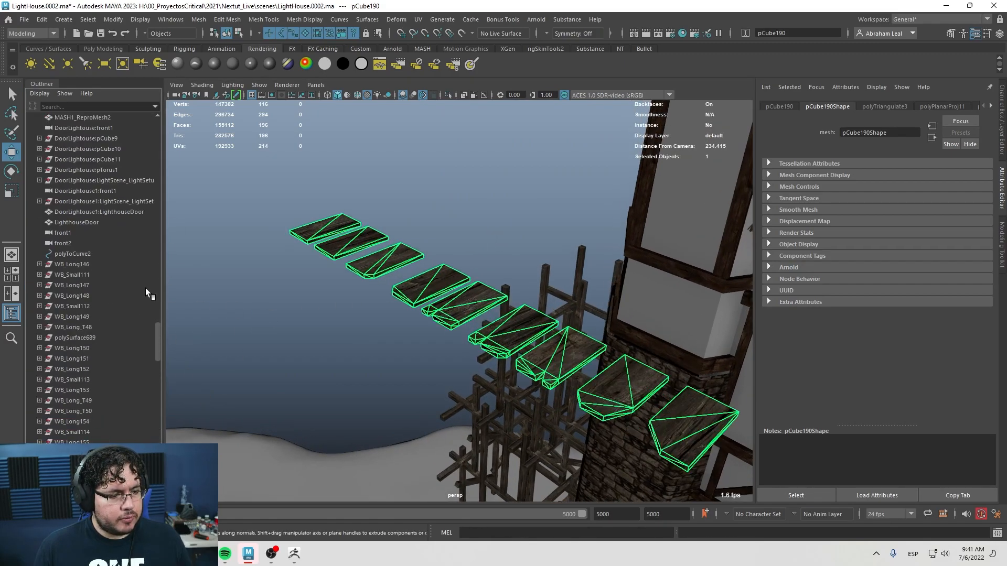
left_click(236, 184)
key("ctrl+n")
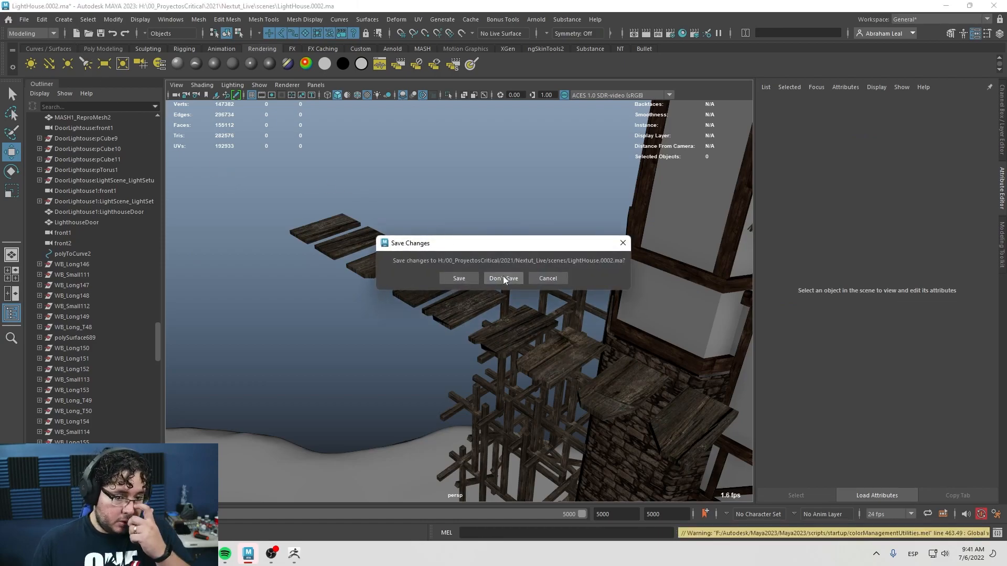
left_click(503, 275)
Import the high-poly shingles FBX into the empty scene and frame the mesh.
left_click(22, 24)
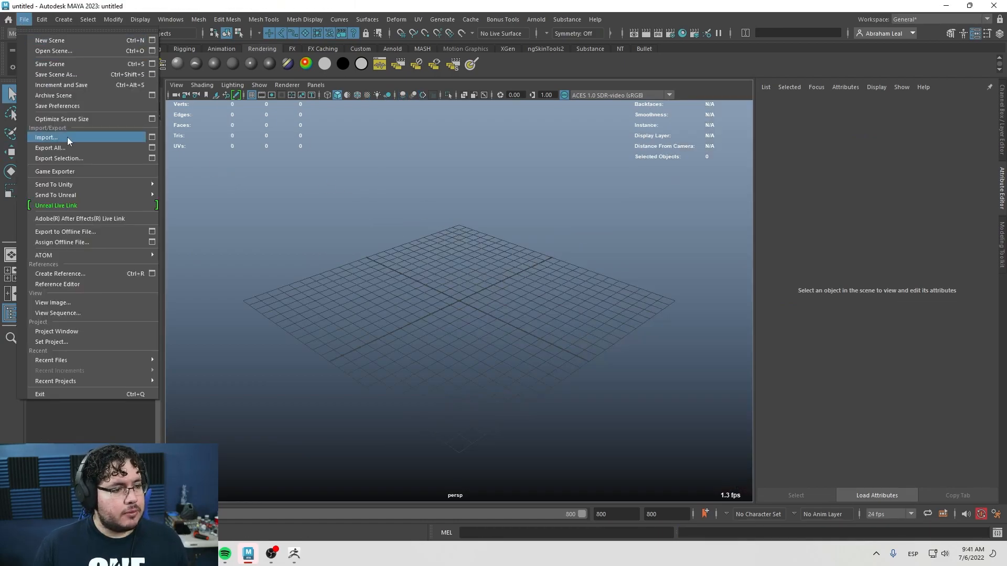
left_click(67, 136)
double_click(215, 165)
scroll(510, 261, "down", 5)
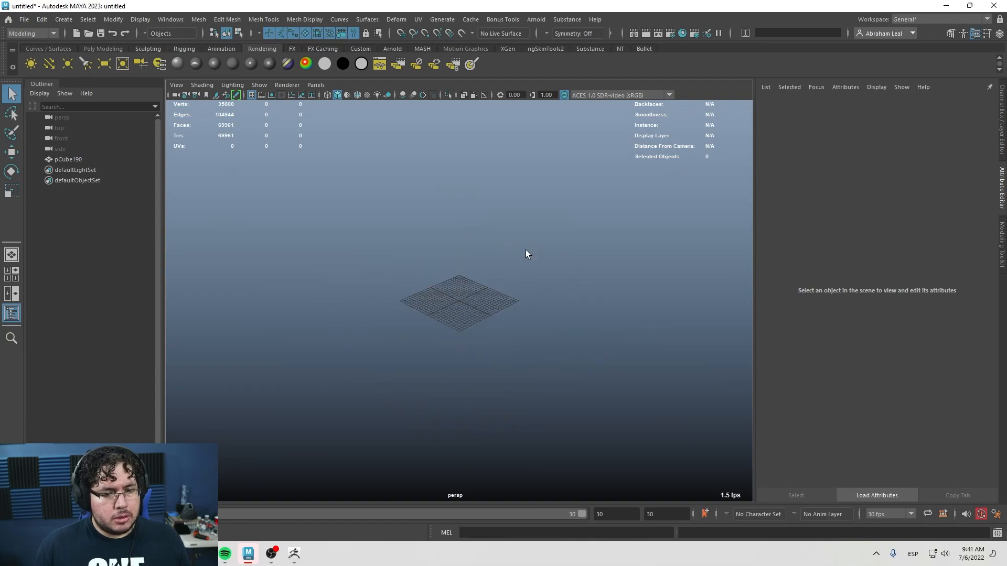
key("a")
scroll(485, 301, "down", 8)
left_click(473, 310)
scroll(473, 310, "up", 7)
Examine the imported high-poly shingles up close, checking their sculpted surfaces, edges and triangulated wireframe.
left_click_drag(461, 308, 620, 344, "alt")
scroll(526, 348, "up", 2)
scroll(519, 379, "up", 3)
scroll(621, 344, "up", 4)
left_click(553, 241)
left_click_drag(577, 257, 439, 329, "alt")
left_click(564, 293)
scroll(505, 342, "up", 3)
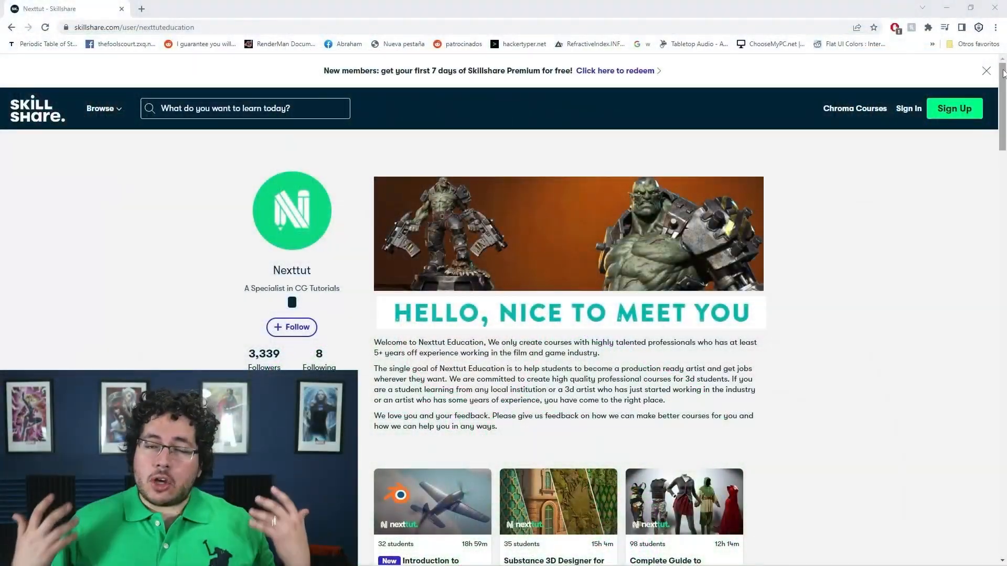
Switch to the browser, close the Skillshare trial banner and browse the course list on the Nexttut profile page.
left_click(987, 71)
scroll(504, 314, "down", 2)
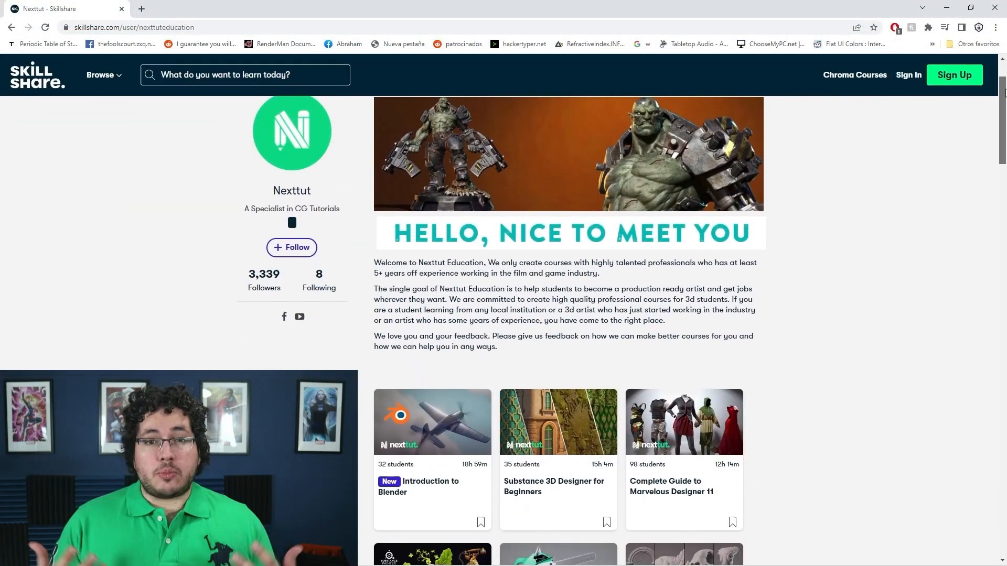
scroll(504, 315, "down", 3)
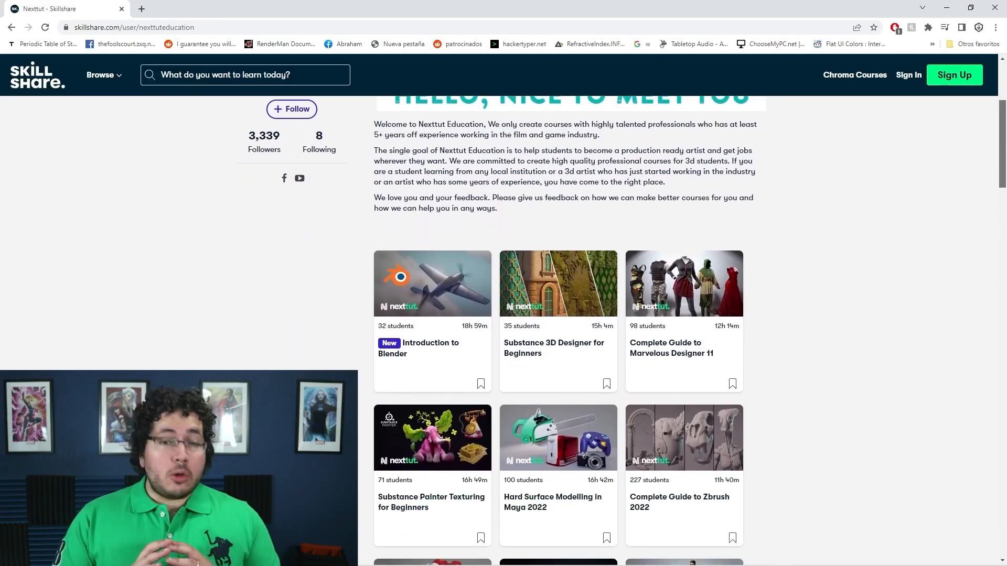
scroll(503, 315, "down", 1)
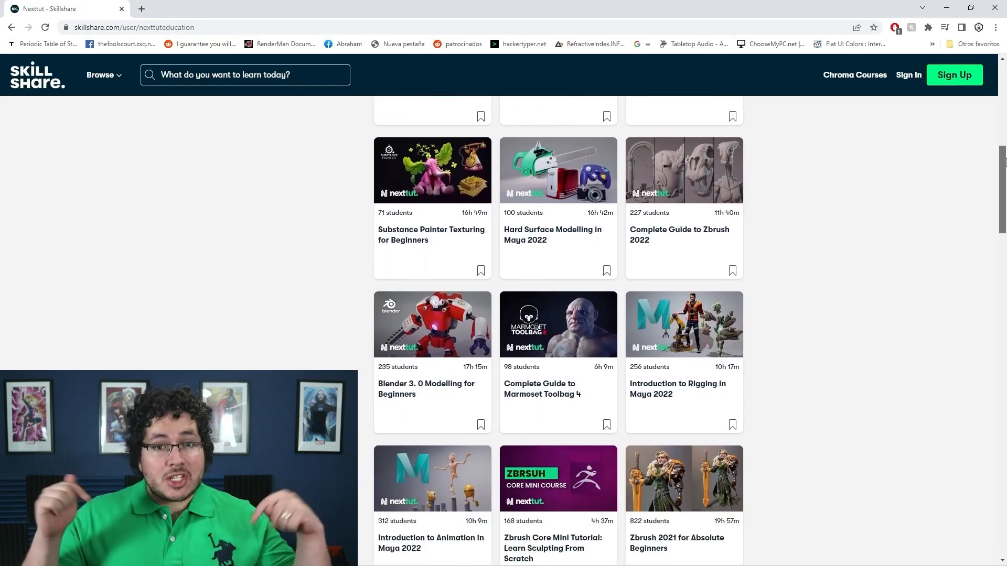
left_click_drag(1002, 185, 976, 297)
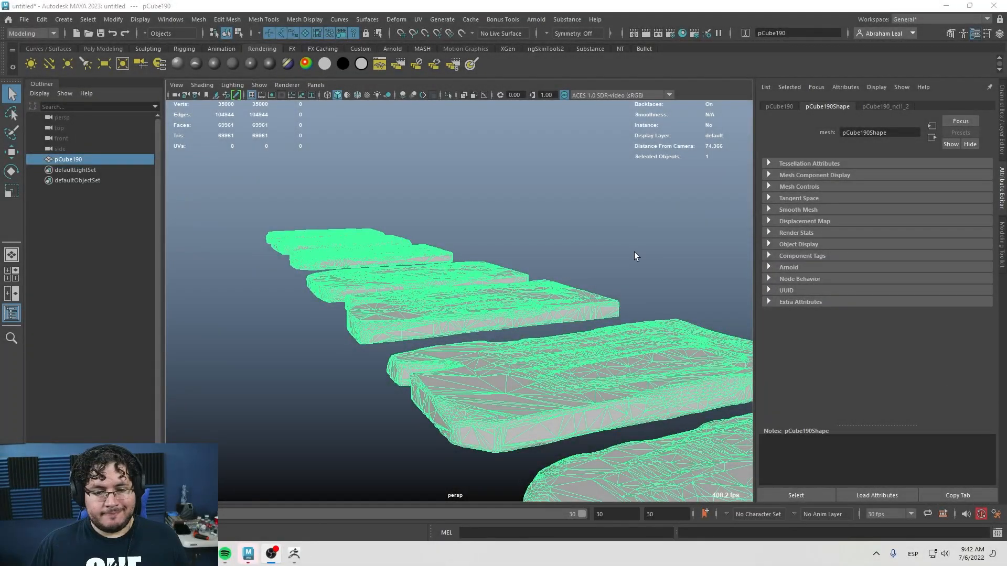
left_click(634, 256)
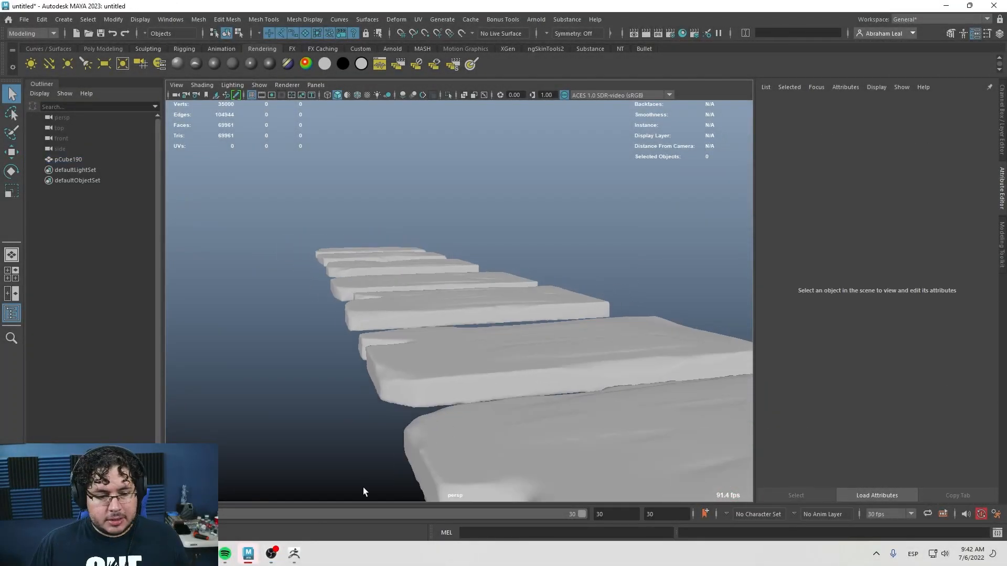
left_click(259, 546)
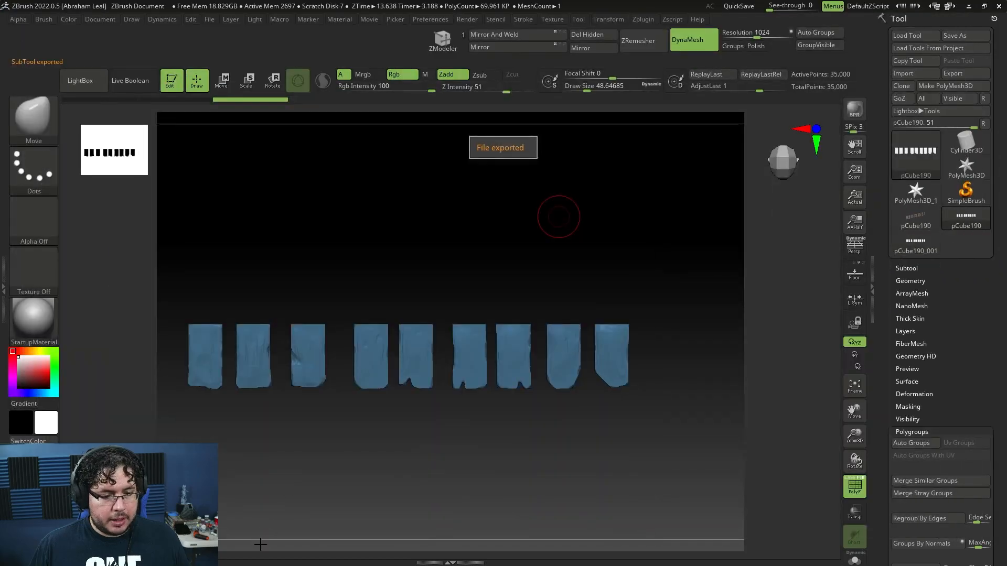
key("super+Tab")
left_click(537, 195)
scroll(591, 285, "up", 10)
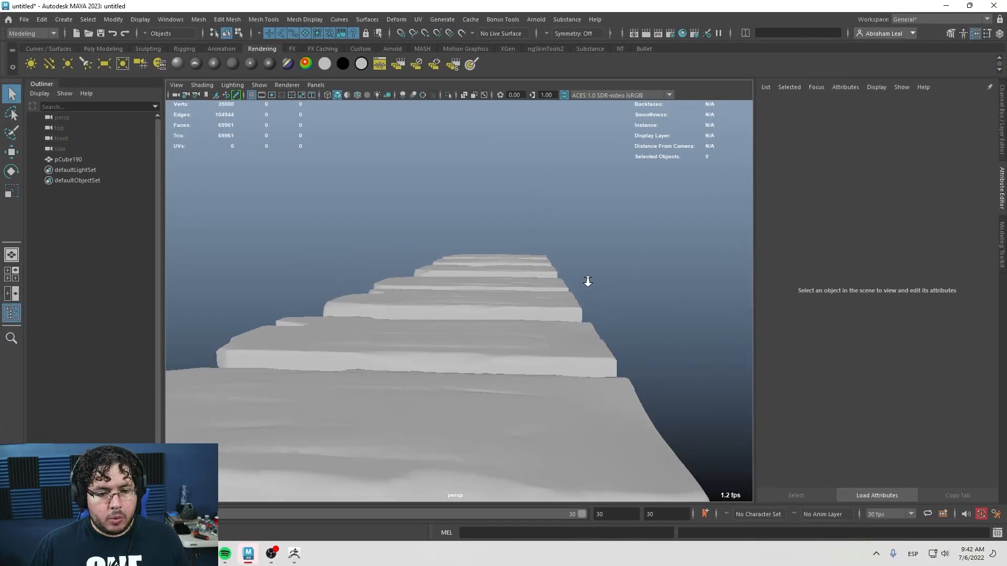
Frame the shingle mesh in the side view and select its top and edge faces, leaving out the undersides.
left_click(495, 309)
key("f")
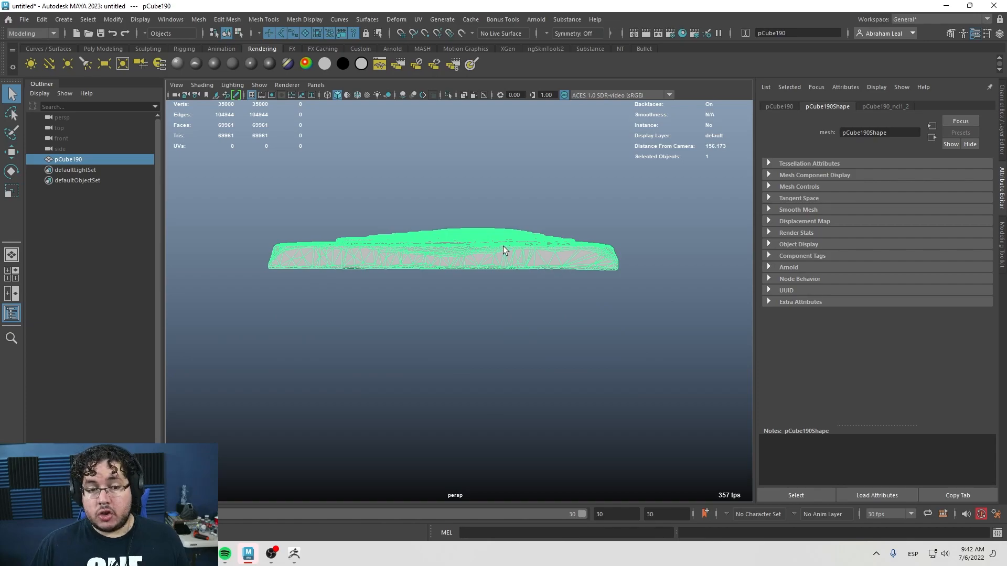
key("space")
left_click_drag(519, 248, 546, 244)
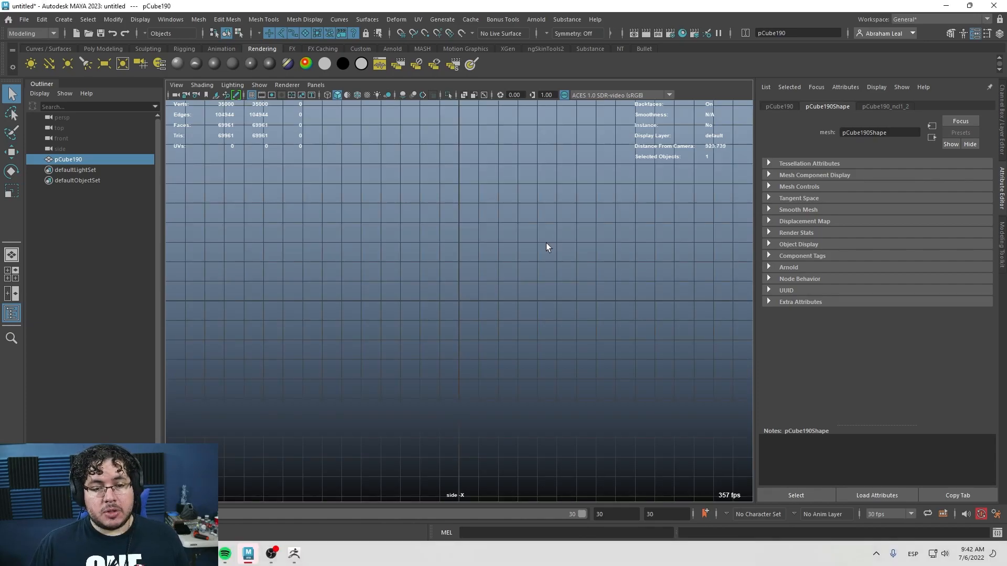
key("f")
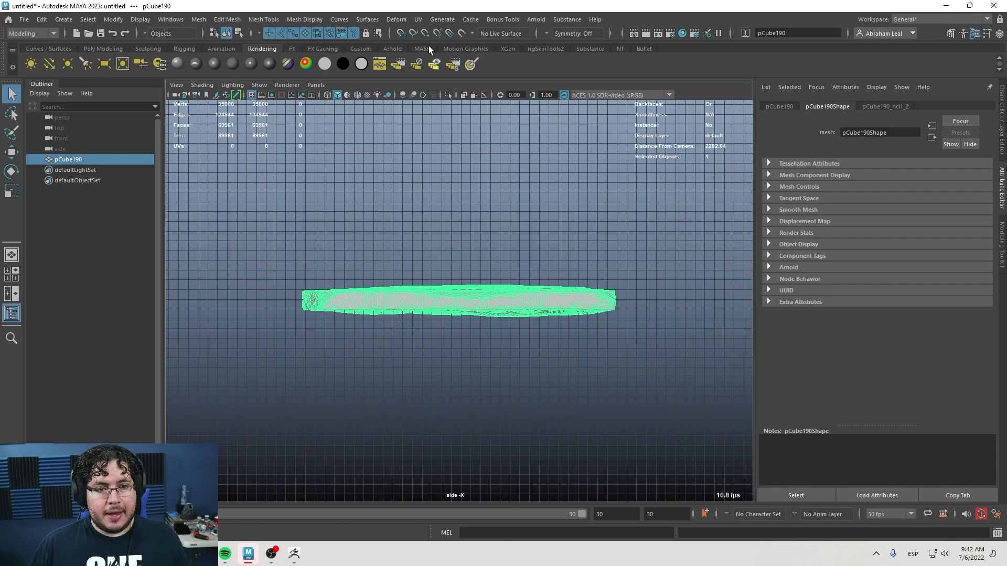
right_click(500, 291)
left_click(499, 262)
left_click_drag(665, 249, 361, 278)
left_click_drag(251, 304, 238, 307)
Apply a planar UV projection from the Y axis to the selected faces, fitted to the bounding box with the image ratio kept.
left_click(418, 19)
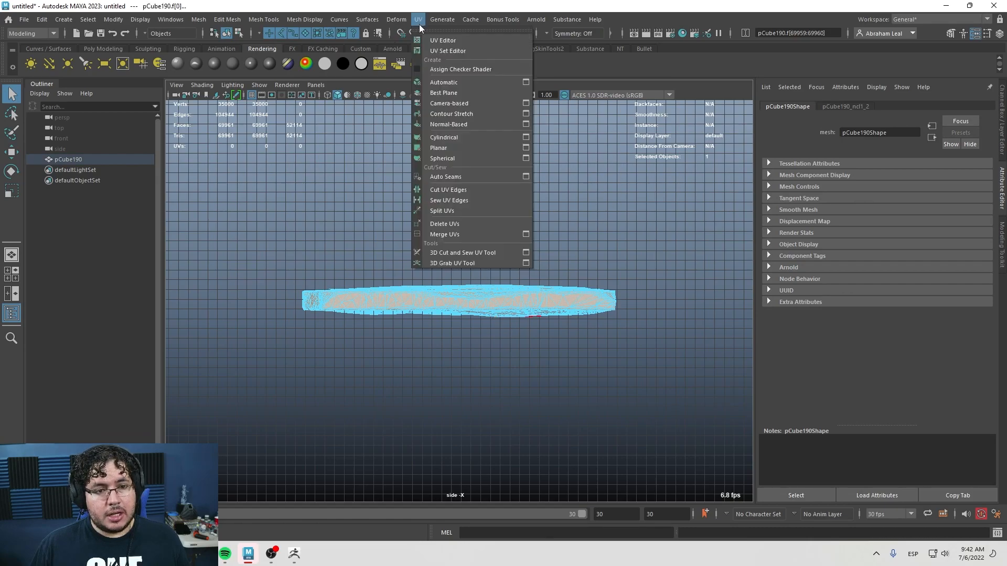
left_click(525, 146)
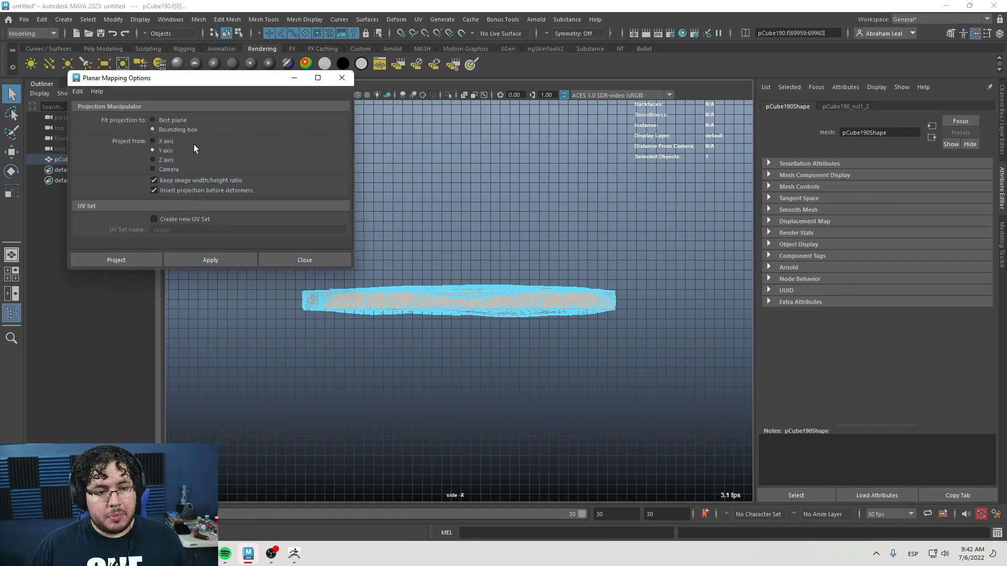
left_click(209, 259)
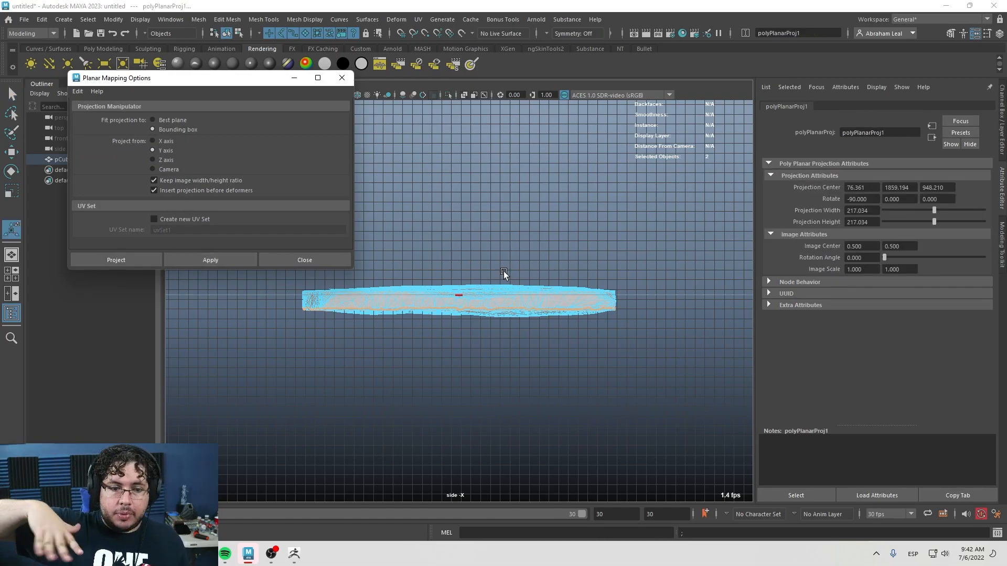
left_click(627, 324)
key("space")
left_click_drag(566, 342, 517, 266)
right_click_drag(517, 265, 560, 202)
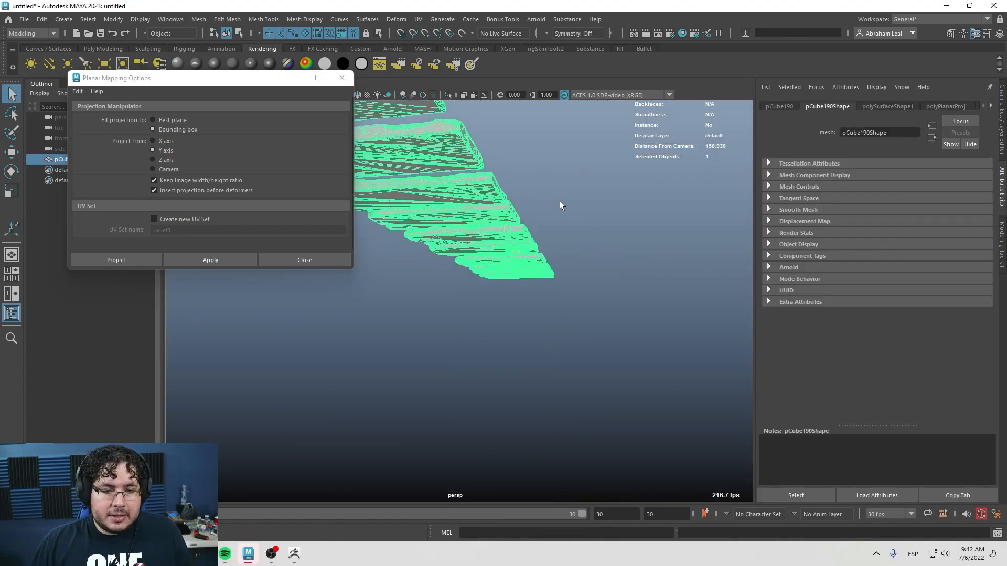
left_click(560, 201)
left_click_drag(560, 201, 479, 247, "alt")
left_click(479, 248)
left_click(346, 76)
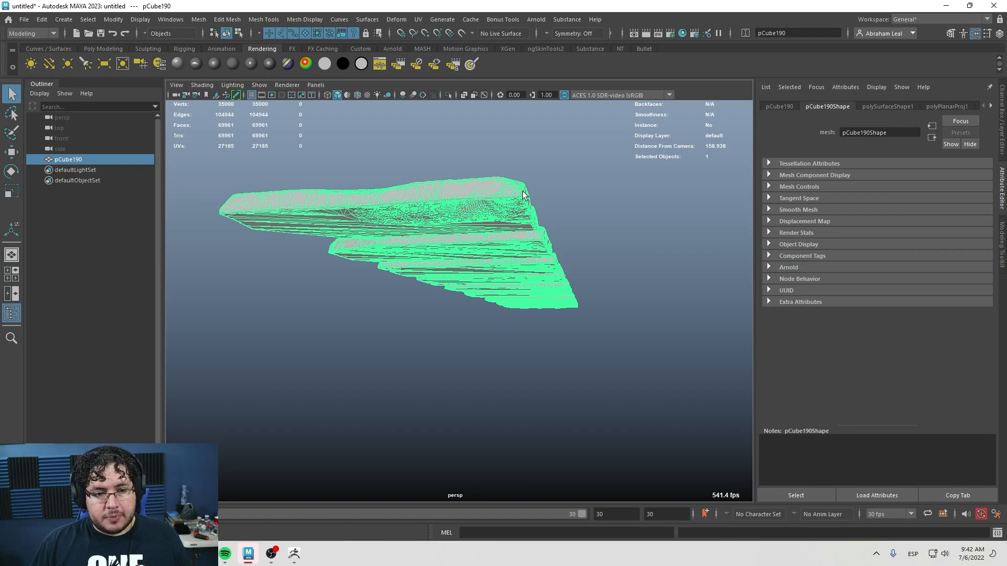
Open the shingles' UVs in the UV Editor and check the projected shells up close.
left_click(418, 19)
left_click(440, 39)
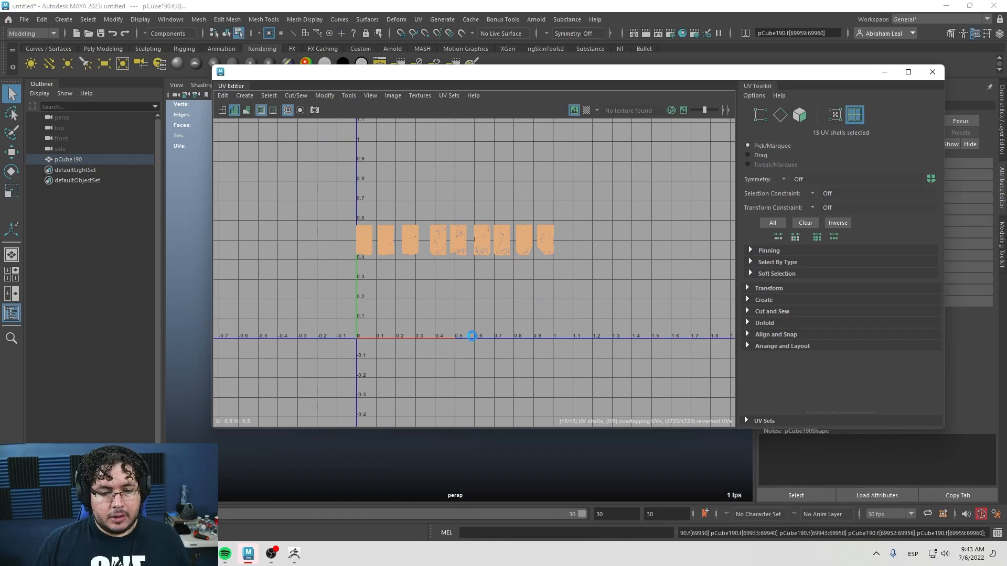
left_click(470, 332)
scroll(461, 283, "up", 8)
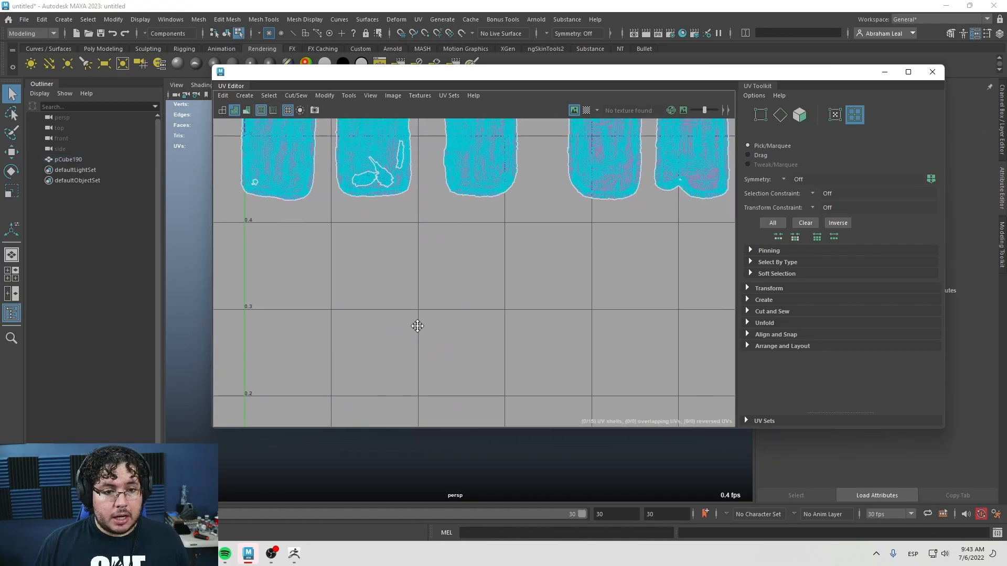
scroll(470, 342, "down", 8)
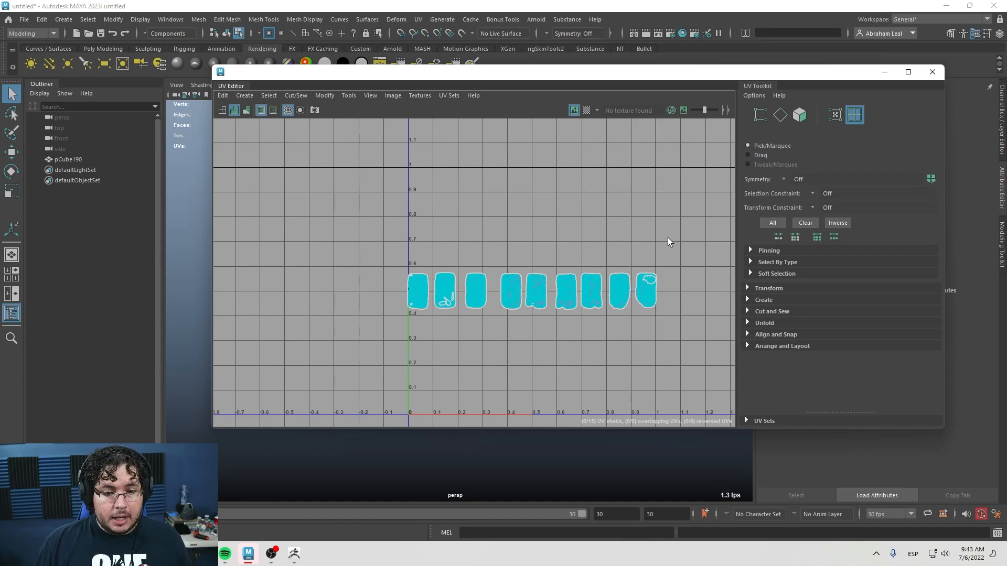
Select all the shingles' unfolded UV shells and lay them out packed within the UV tile.
left_click_drag(668, 242, 337, 341)
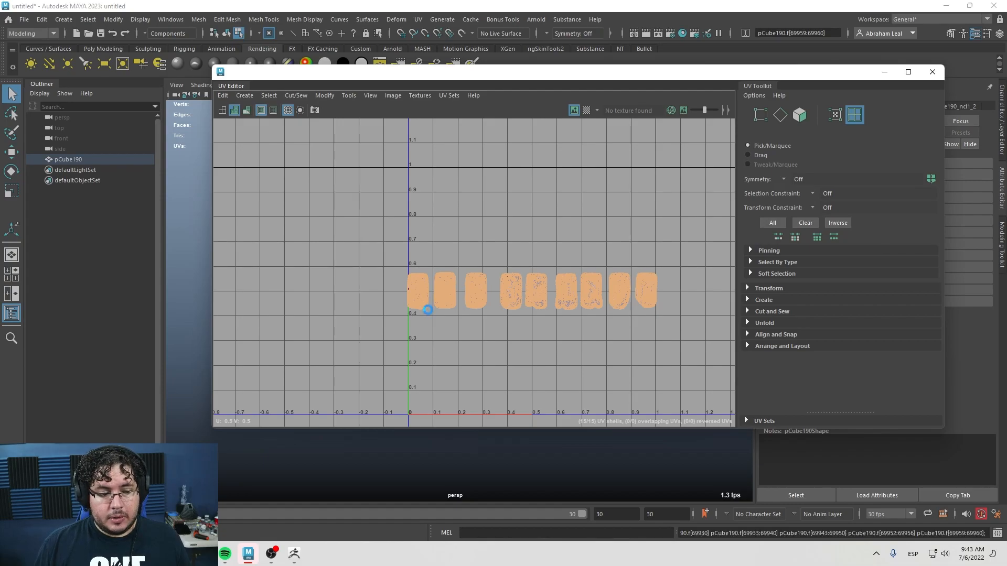
scroll(427, 309, "down", 2)
scroll(352, 282, "up", 2)
left_click(352, 283)
scroll(423, 292, "up", 1)
scroll(372, 285, "up", 1)
middle_click_drag(428, 319, 372, 265, "alt")
scroll(418, 282, "up", 7)
scroll(292, 188, "down", 3)
scroll(292, 188, "down", 1)
left_click_drag(498, 72, 371, 124)
scroll(519, 261, "down", 4)
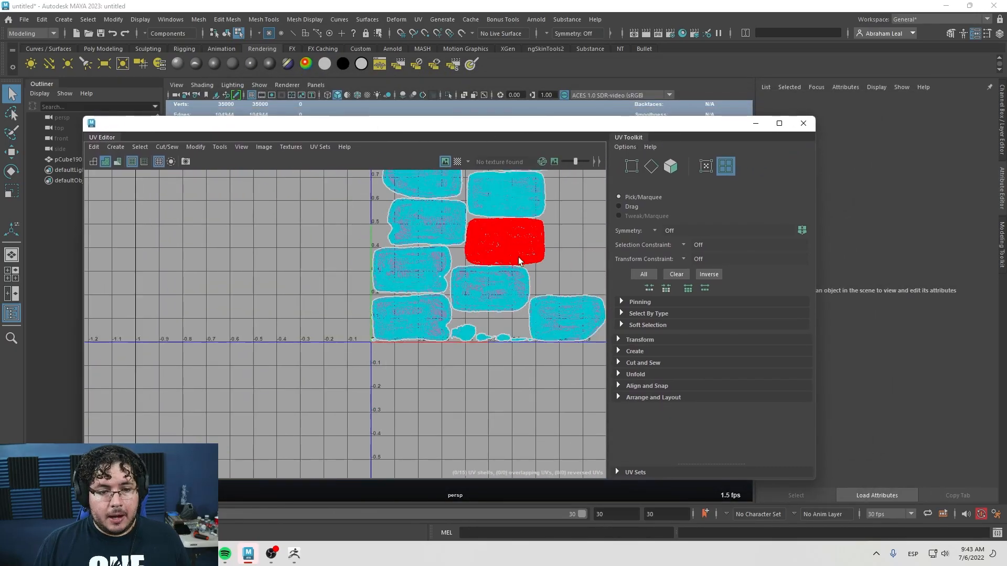
scroll(520, 260, "down", 3)
mouse_move(292, 394)
left_mouse_down()
mouse_move(587, 210)
mouse_move(622, 231)
mouse_move(657, 233)
mouse_move(277, 397)
left_mouse_up()
Minimize the UV Editor and try to apply a planar projection to the shingles in the side view.
left_click(757, 122)
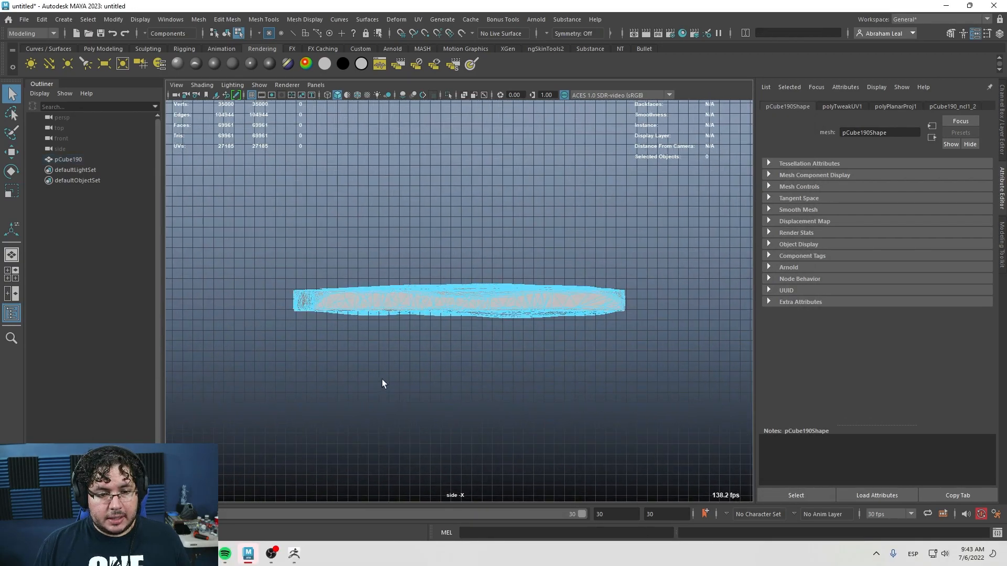
scroll(492, 342, "up", 5)
scroll(492, 342, "down", 3)
left_click(421, 21)
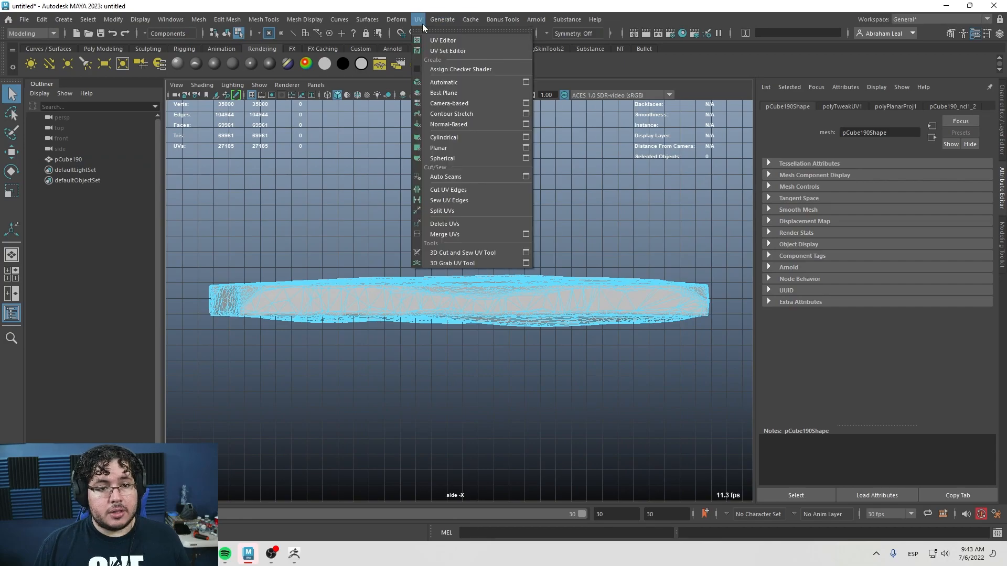
left_click(440, 148)
Examine the shingles' undersides and lower edges in the perspective view.
key("space")
left_click_drag(394, 388, 401, 242)
middle_click_drag(400, 242, 367, 367, "alt")
right_click_drag(367, 367, 513, 323, "alt")
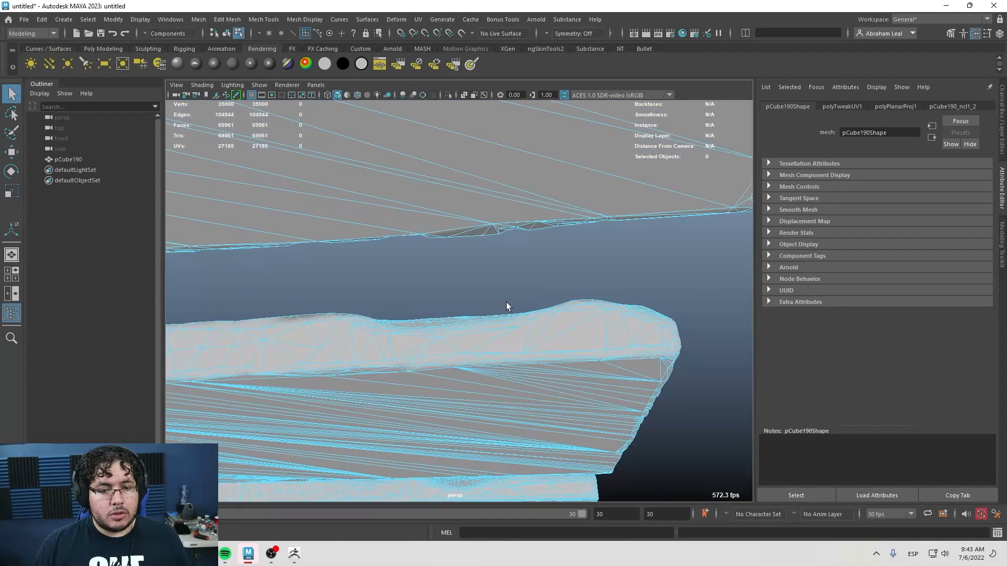
middle_click_drag(513, 323, 427, 290, "alt")
mouse_move(427, 290)
left_mouse_down("alt")
mouse_move(447, 306)
mouse_move(412, 294)
mouse_move(445, 313)
mouse_move(461, 308)
mouse_move(483, 351)
mouse_move(446, 276)
mouse_move(470, 375)
mouse_move(441, 282)
left_mouse_up("alt")
right_click_drag(441, 282, 469, 316, "alt")
middle_click_drag(469, 315, 476, 314, "alt")
right_click_drag(476, 314, 483, 308, "alt")
middle_click_drag(482, 308, 466, 308, "alt")
right_click_drag(467, 308, 363, 286, "alt")
Restore the UV Editor, display the checker map on the shingles and inspect it on the edges and undersides.
key("alt+Tab")
scroll(480, 273, "down", 3)
right_click_drag(480, 272, 502, 262)
left_click_drag(398, 342, 528, 219)
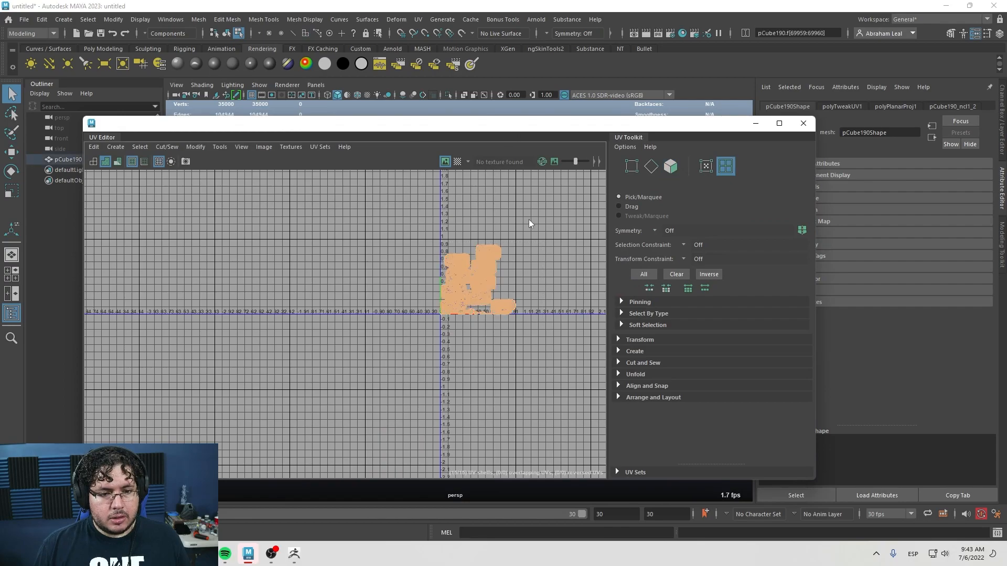
left_click(458, 161)
left_click_drag(546, 129, 538, 411)
left_click_drag(490, 330, 462, 229, "alt")
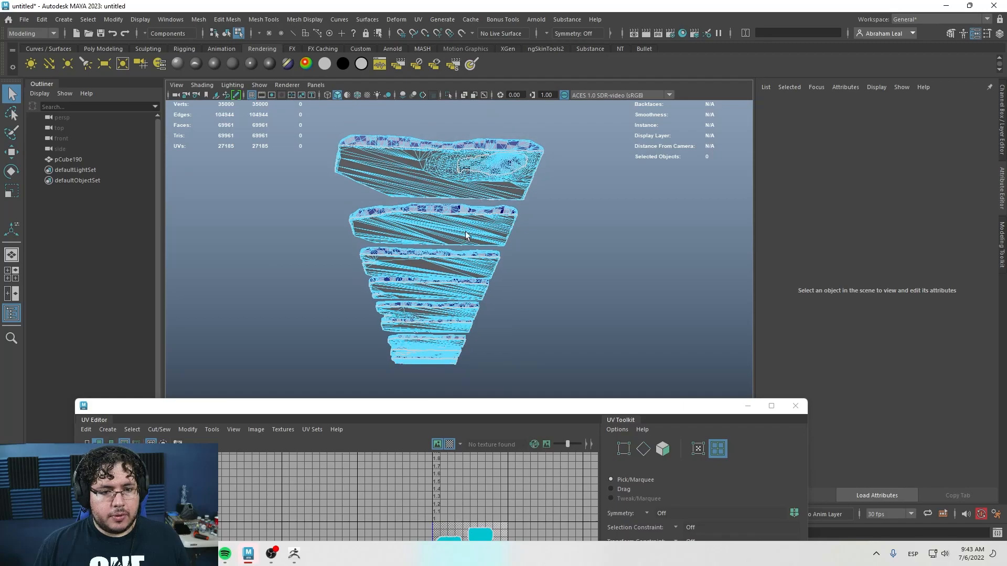
scroll(461, 226, "up", 8)
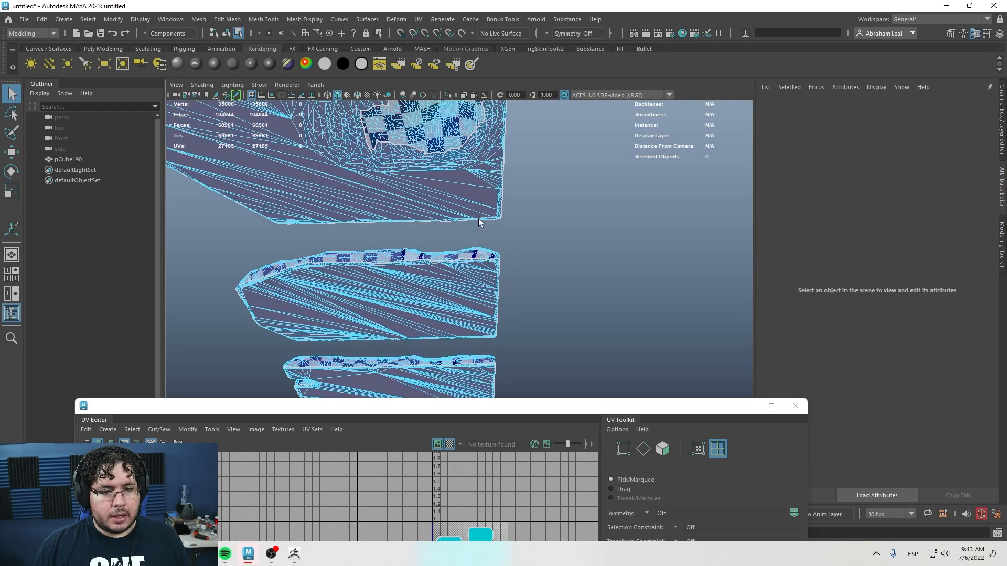
scroll(461, 247, "down", 5)
Move the UV Editor clear of the shingles and select the faces of all the mapped shells in it.
left_click_drag(483, 412, 401, 116)
left_click_drag(727, 288, 303, 278)
left_click_drag(451, 221, 533, 271, "alt")
scroll(534, 266, "up", 1)
right_click_drag(96, 301, 96, 329)
left_click_drag(98, 280, 55, 326)
Toggle the face selection across the whole mesh so only the unmapped underside faces are selected, and check them from below.
left_click_drag(531, 253, 543, 260, "alt")
scroll(543, 260, "up", 6)
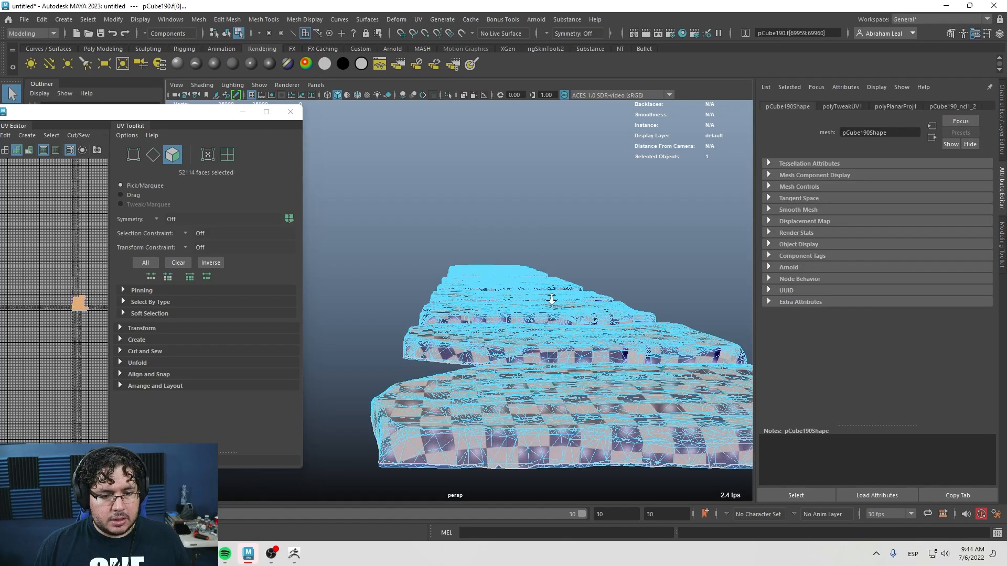
scroll(551, 298, "down", 6)
left_click_drag(611, 231, 377, 429)
scroll(533, 358, "up", 2)
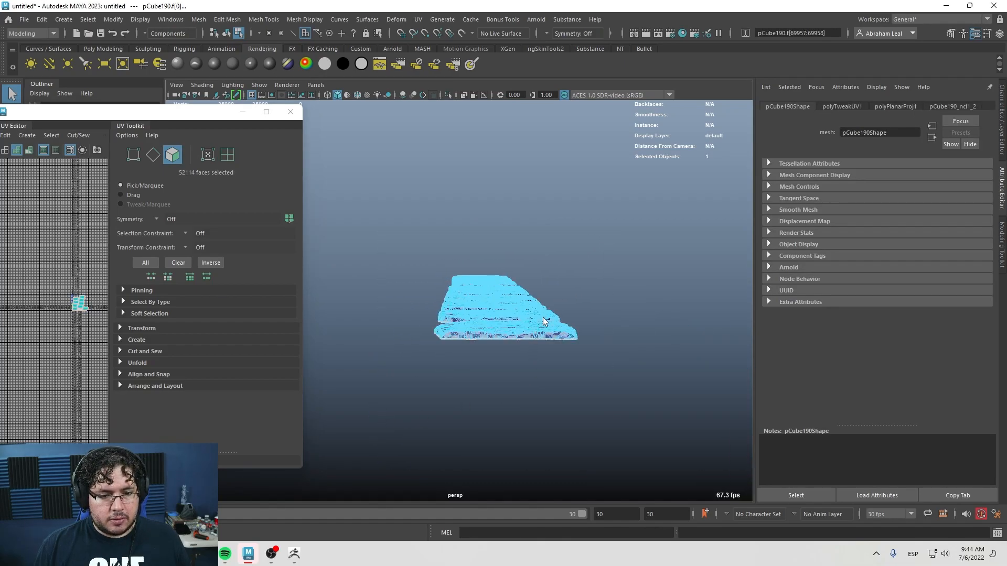
left_click_drag(542, 320, 543, 270, "alt")
scroll(544, 270, "up", 3)
middle_click_drag(546, 270, 533, 383, "alt")
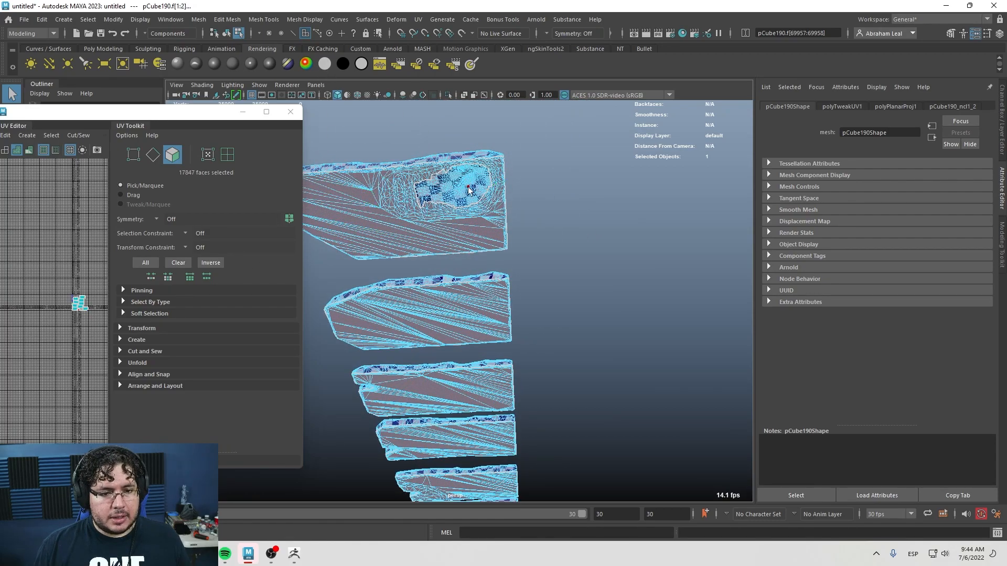
Apply a planar UV projection to the selected underside faces and switch the mesh to UV shell selection.
left_click(418, 19)
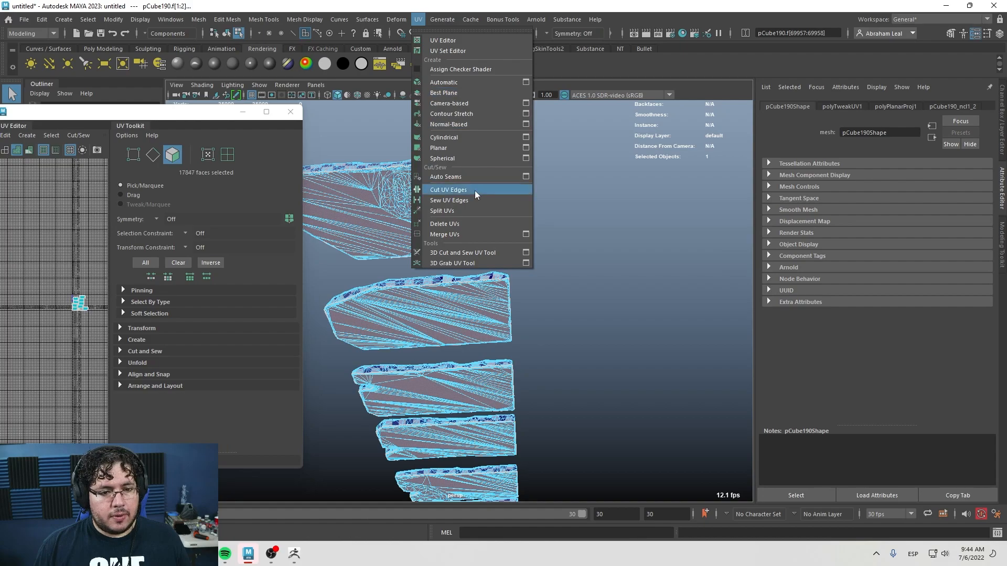
left_click(448, 146)
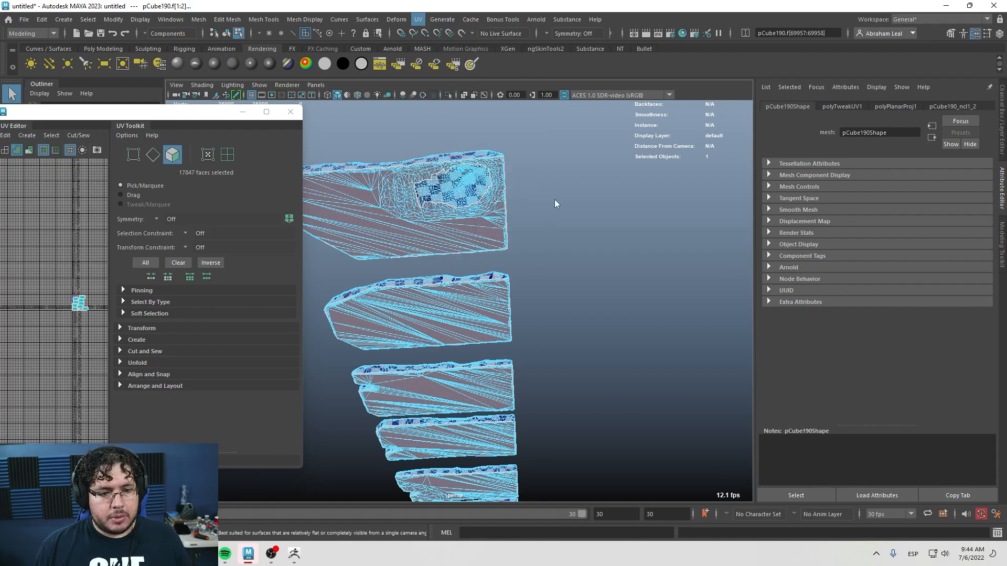
scroll(479, 185, "up", 2)
right_click_drag(478, 177, 511, 201)
Select the shells around the checkered dent under the largest shingle and apply a planar UV projection to them.
left_click(470, 162)
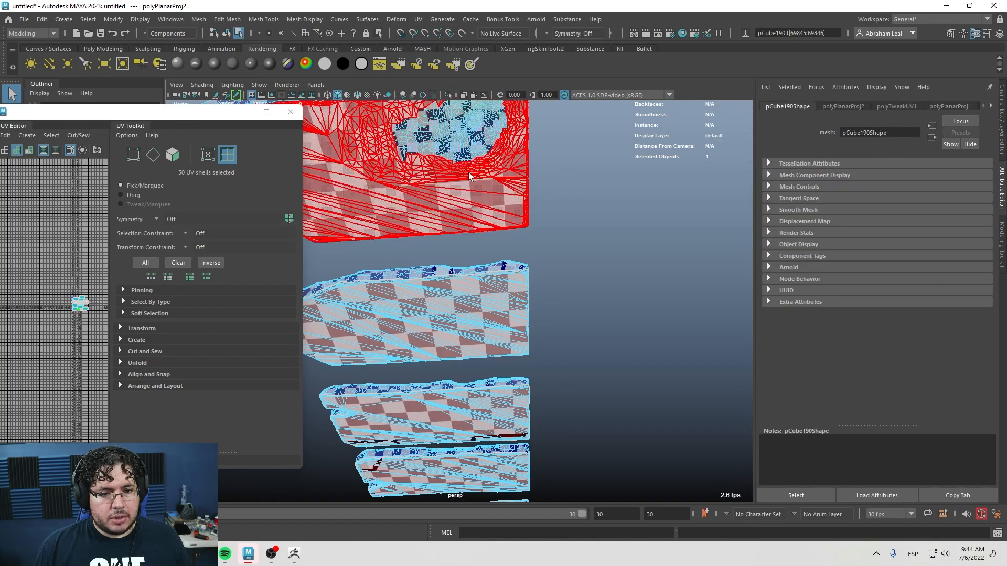
left_click(465, 185)
left_click(418, 19)
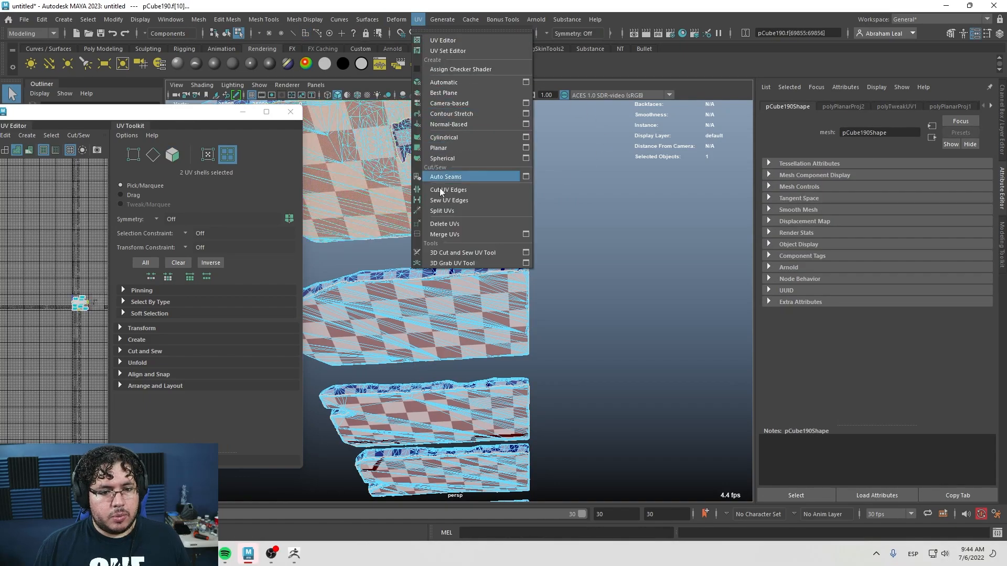
left_click(439, 148)
Deselect the shells and check the UV Editor at full size before restoring it to a floating window.
left_click(585, 192)
right_click_drag(586, 192, 540, 202, "alt")
left_click(539, 202)
left_click(266, 111)
scroll(409, 199, "down", 5)
scroll(519, 177, "up", 4)
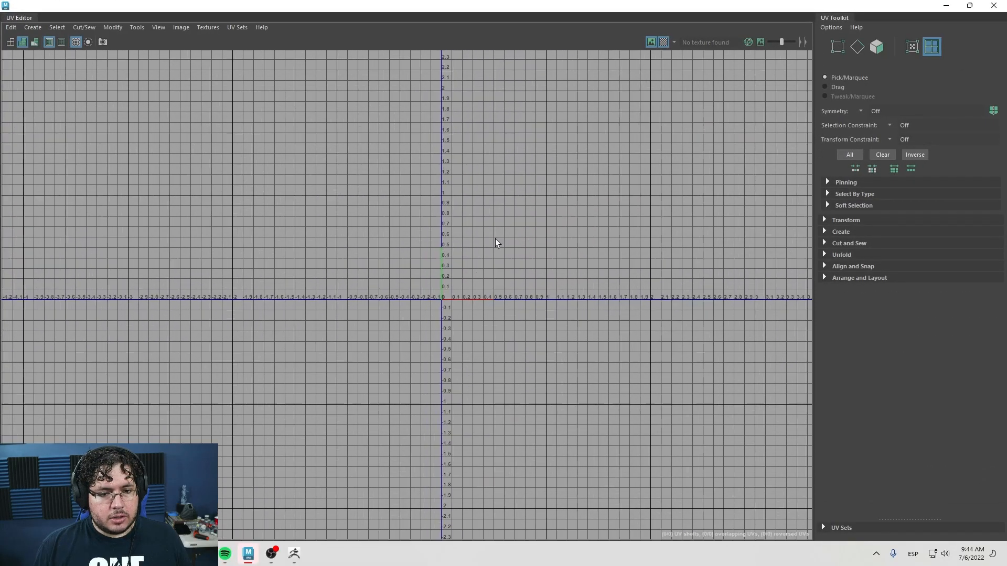
double_click(628, 6)
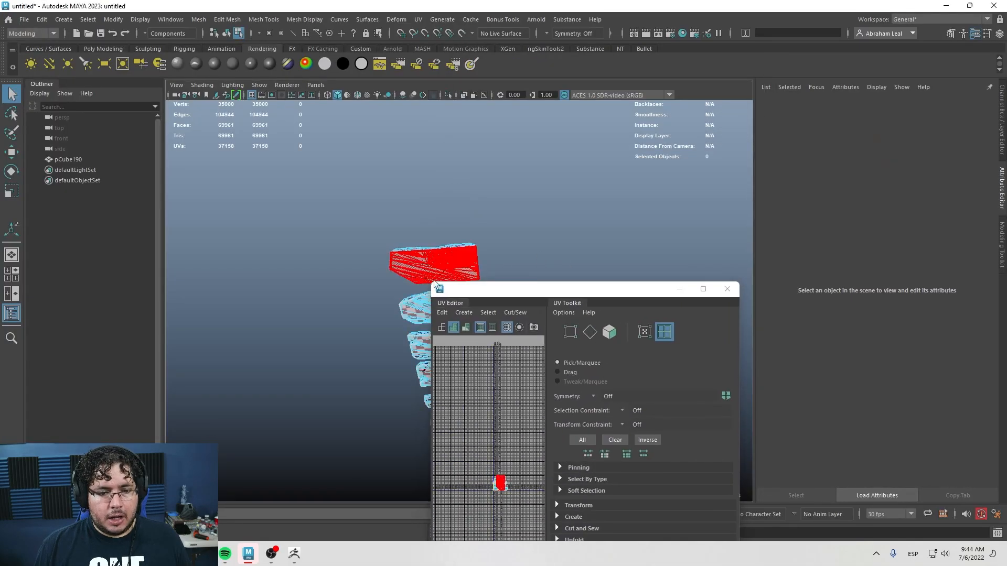
Place the UV Editor over the viewport, select all the UV shells in it and unfold them.
left_click_drag(514, 283, 413, 96)
right_click_drag(349, 251, 373, 281, "alt")
middle_click_drag(374, 281, 434, 275, "alt")
scroll(397, 256, "down", 5)
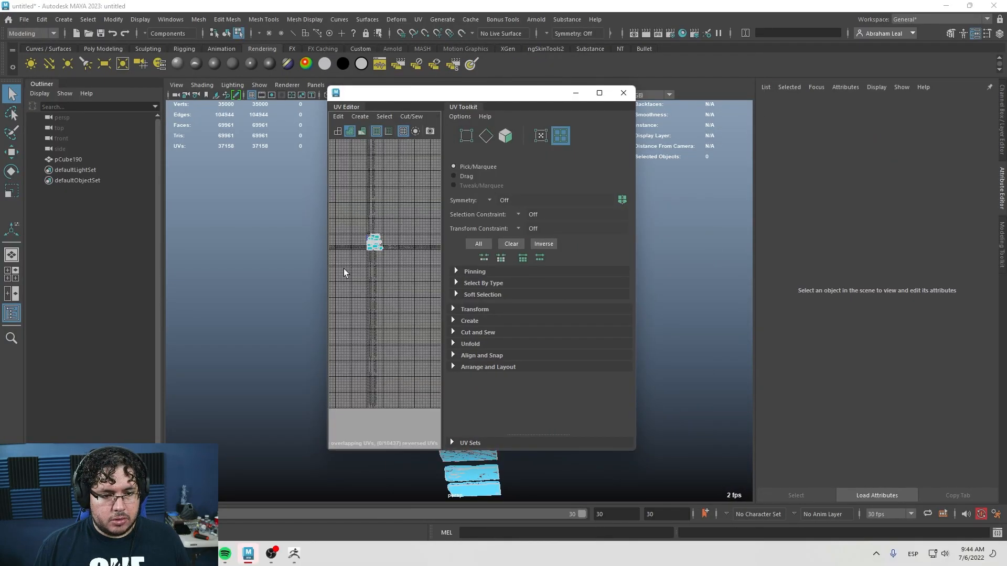
left_click_drag(404, 224, 344, 269)
key("ctrl+u")
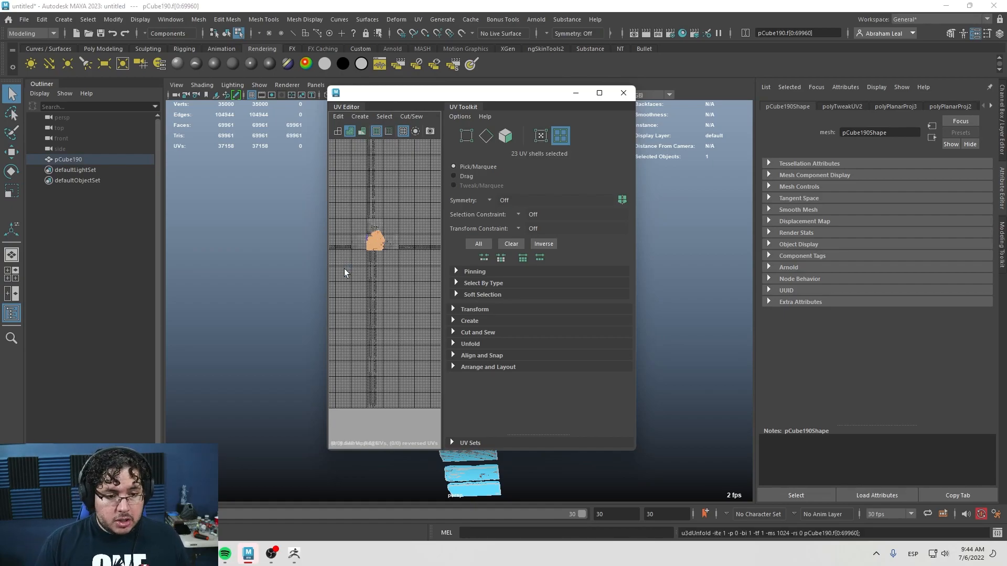
Lay out all the unfolded shells in the UV tile and widen the UV Editor to check the packing.
key("ctrl+l")
scroll(367, 225, "up", 15)
scroll(367, 225, "down", 5)
middle_click_drag(377, 231, 371, 206, "alt")
left_click_drag(328, 235, 143, 236)
middle_click_drag(366, 280, 322, 255, "alt")
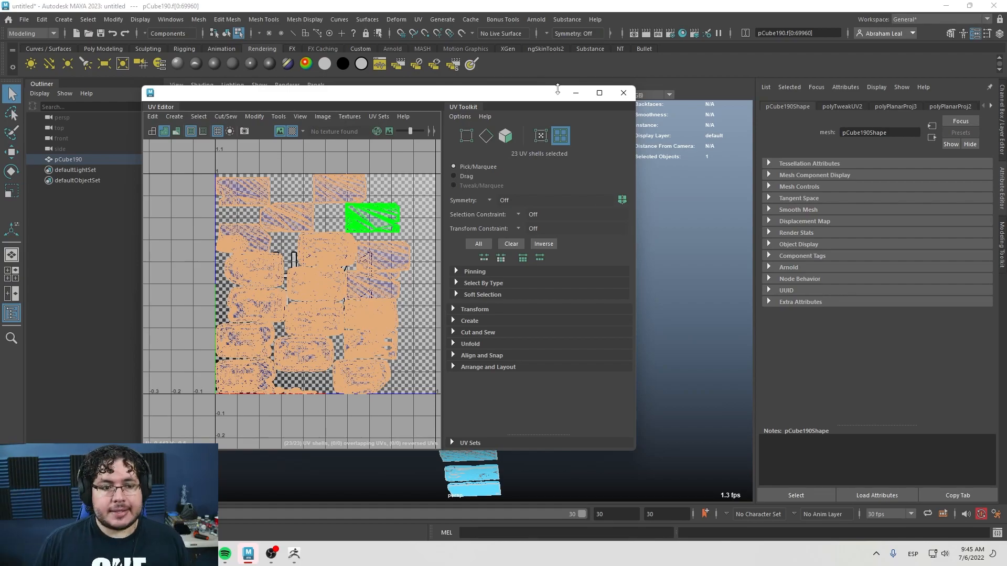
Close the UV Editor, put the shingle mesh back in object mode and return to the scene from the Home screen.
left_click(624, 93)
left_click_drag(524, 275, 576, 356, "alt")
scroll(575, 355, "down", 1)
left_click(446, 292)
right_click_drag(426, 268, 479, 209)
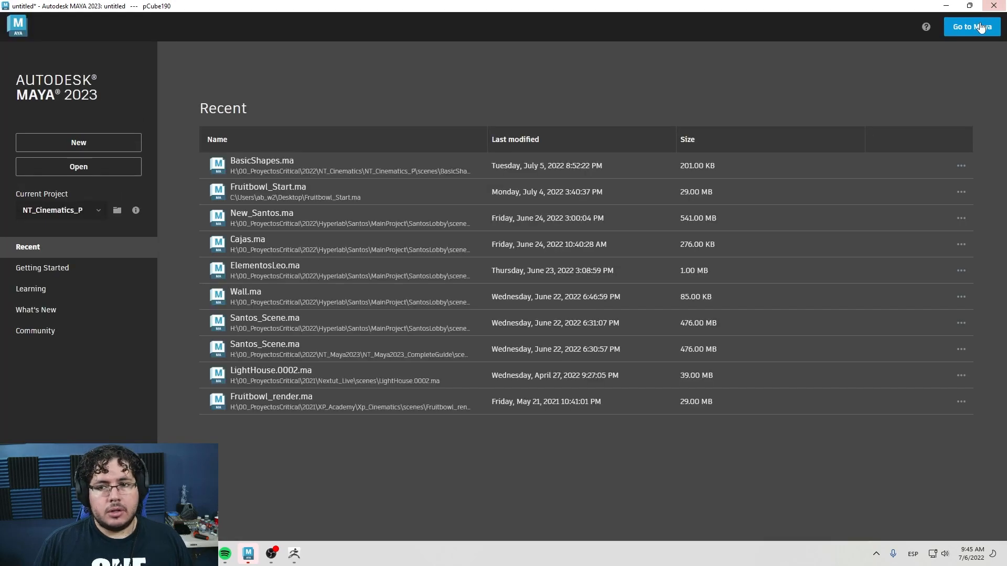
left_click(959, 26)
Export the selected shingle mesh as Shimgles_hp.fbx, replacing the existing file.
left_click(21, 18)
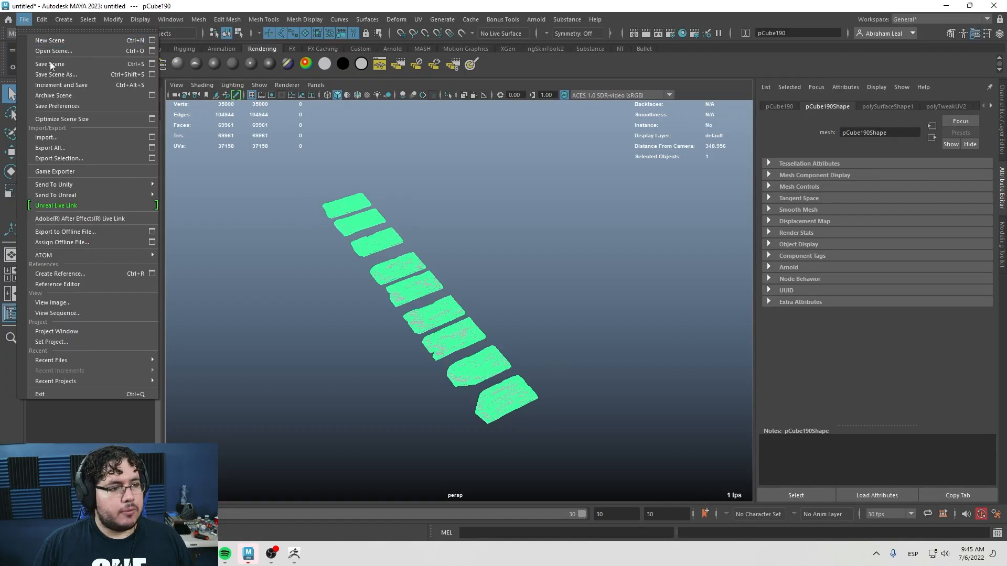
left_click(65, 159)
left_click(176, 166)
left_click(722, 401)
left_click(397, 288)
Open the recent scene LightHouse.0002.ma without saving the current scene.
left_click(25, 19)
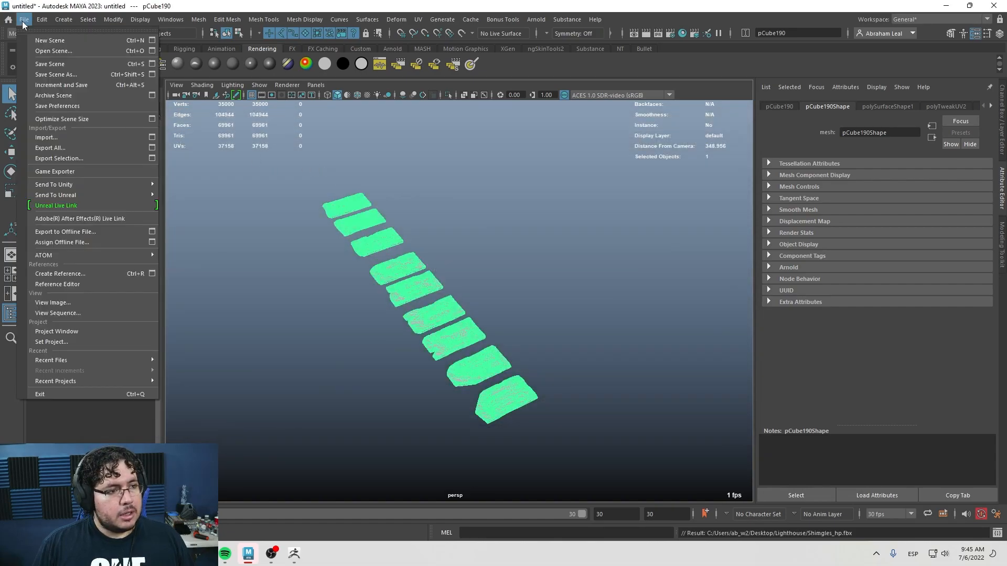
mouse_move(124, 360)
left_click(306, 362)
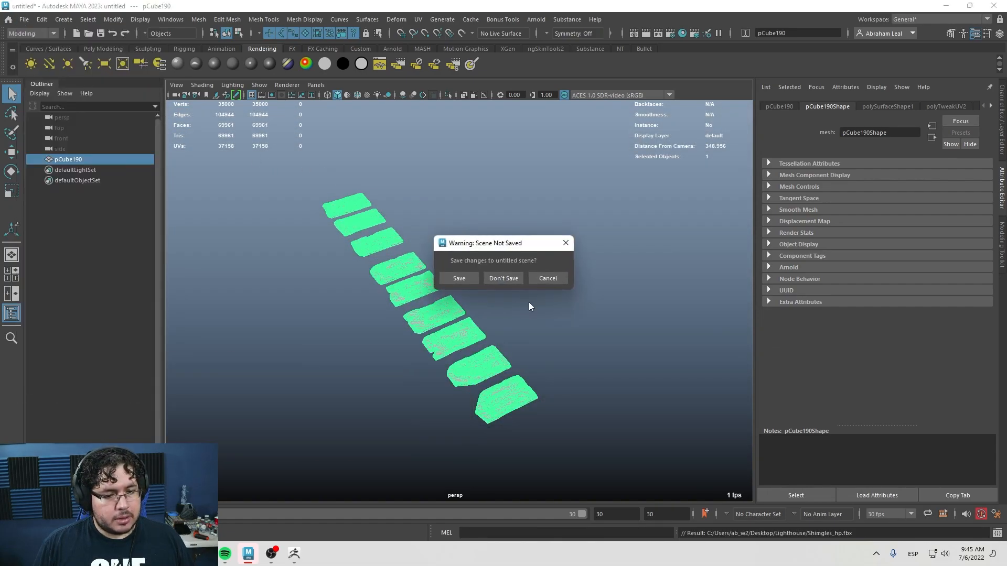
left_click(513, 282)
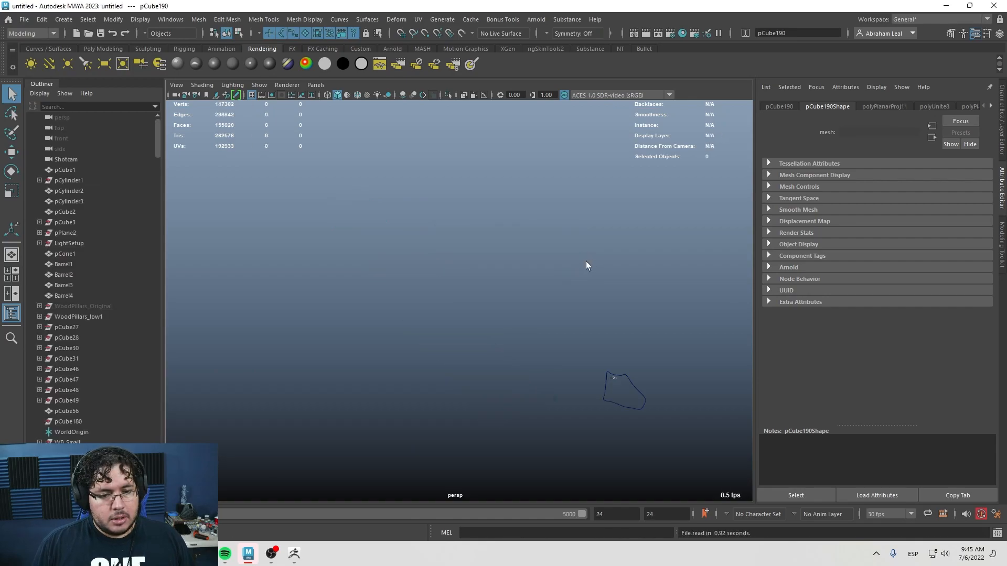
Try to import Shimgles_hp.fbx into the lighthouse scene.
left_click(25, 20)
left_click(75, 136)
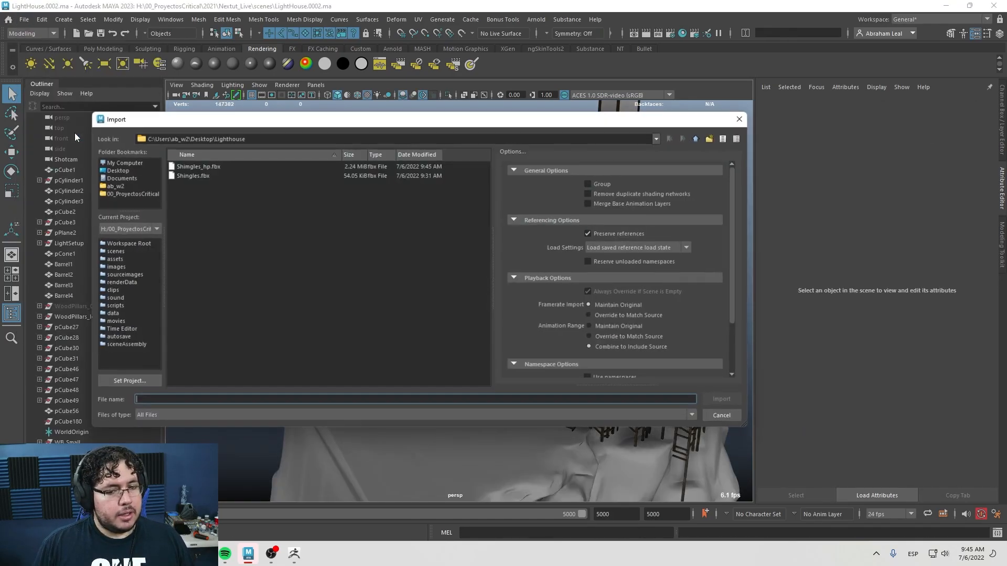
left_click(191, 166)
double_click(190, 167)
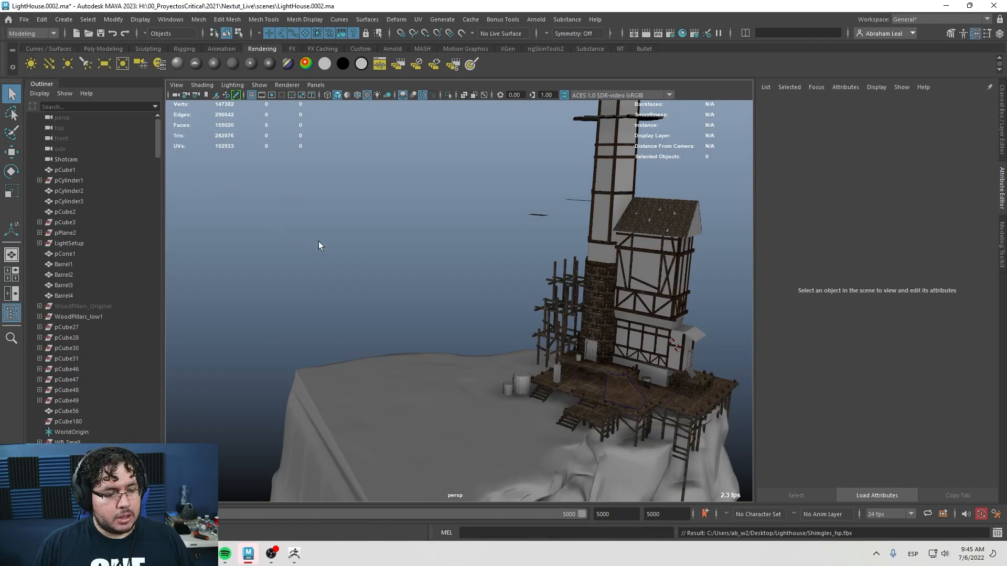
Frame the whole scene, look through the Outliner and filter it by "shi" to find the imported shingles, then clear the filter.
key("a")
scroll(104, 273, "down", 20)
left_click_drag(157, 253, 180, 108)
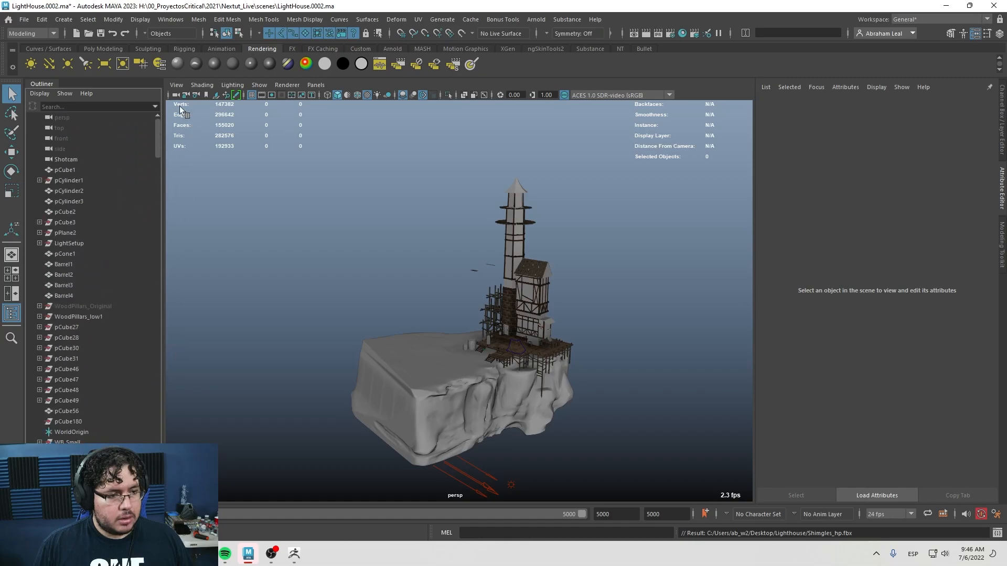
left_click(90, 106)
type("shi")
key("BackSpace")
key("BackSpace")
key("BackSpace")
Search around the lighthouse in wireframe display for the imported high-poly shingles.
scroll(541, 389, "up", 5)
middle_click_drag(541, 389, 490, 420, "alt")
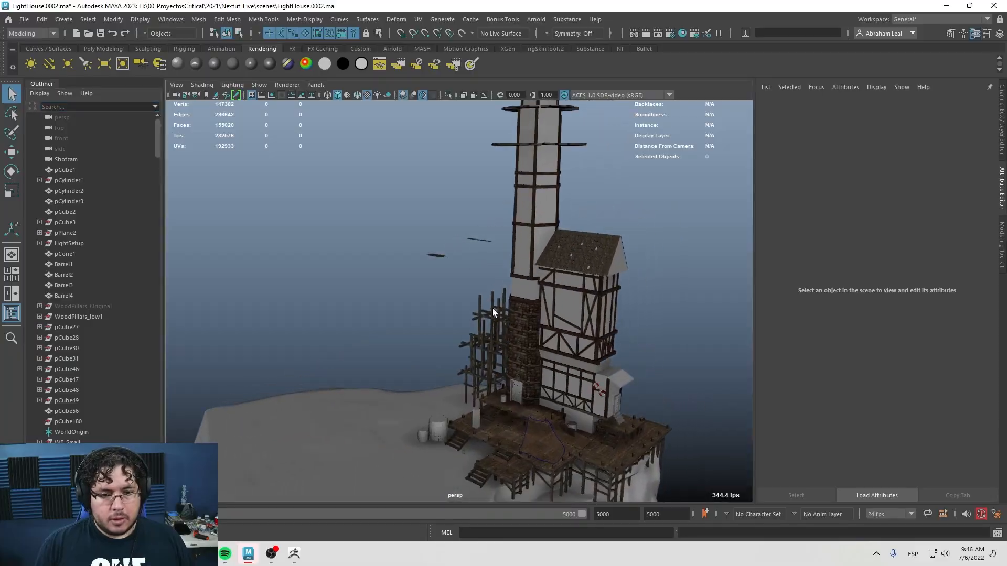
left_click_drag(495, 317, 583, 379, "alt")
middle_click_drag(583, 379, 435, 205, "alt")
key("4")
left_click_drag(526, 312, 480, 251, "alt")
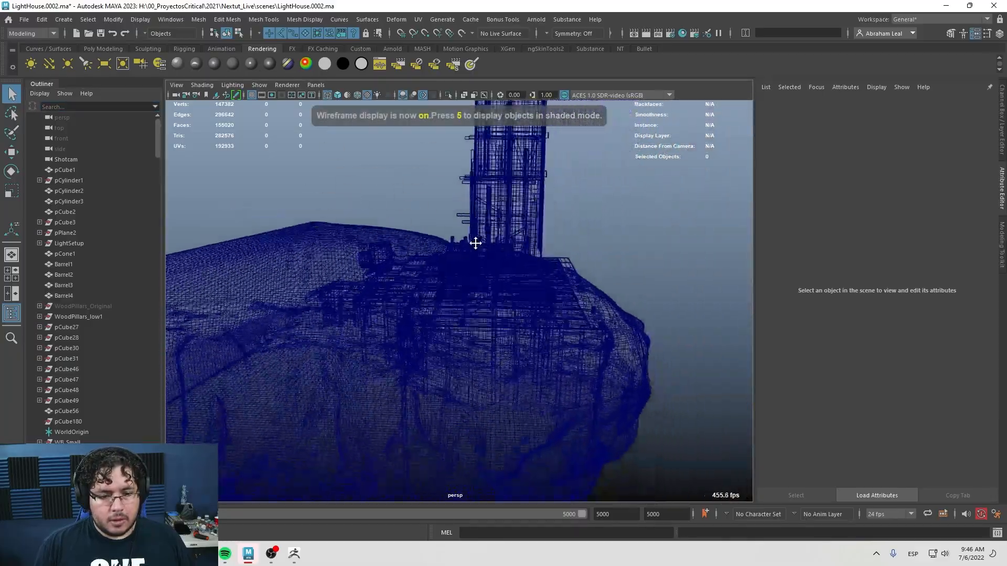
right_click_drag(480, 251, 792, 422, "alt")
left_click_drag(739, 409, 427, 282, "alt")
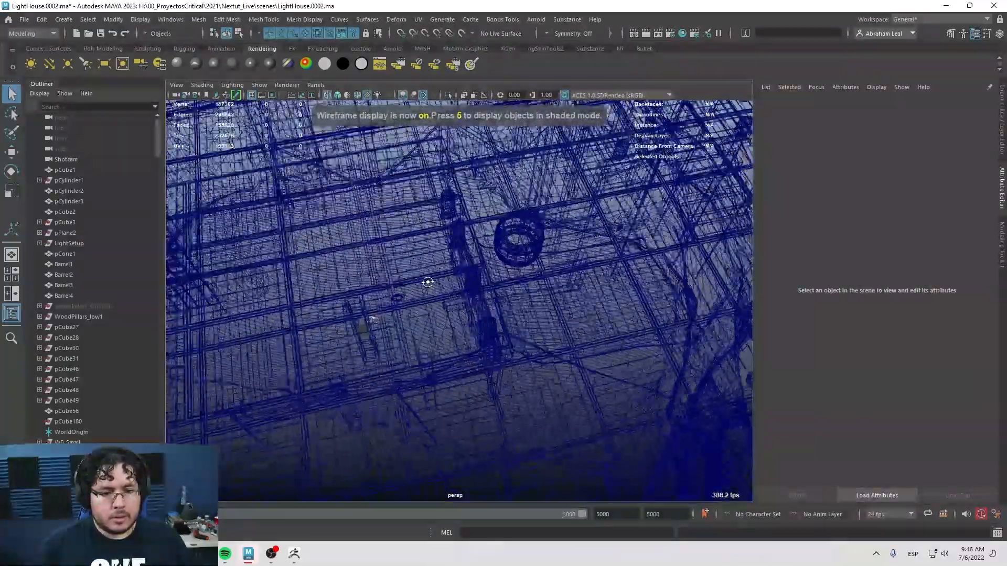
right_click_drag(427, 283, 485, 381, "alt")
middle_click_drag(246, 320, 398, 263, "alt")
mouse_move(398, 263)
right_mouse_down("alt")
mouse_move(573, 328)
mouse_move(474, 349)
mouse_move(357, 297)
mouse_move(407, 330)
mouse_move(348, 304)
mouse_move(373, 217)
mouse_move(213, 180)
right_mouse_up("alt")
Return to shaded display and select the row of shingles floating beside the building.
key("5")
mouse_move(481, 299)
right_mouse_down("alt")
mouse_move(480, 321)
mouse_move(688, 366)
right_mouse_up("alt")
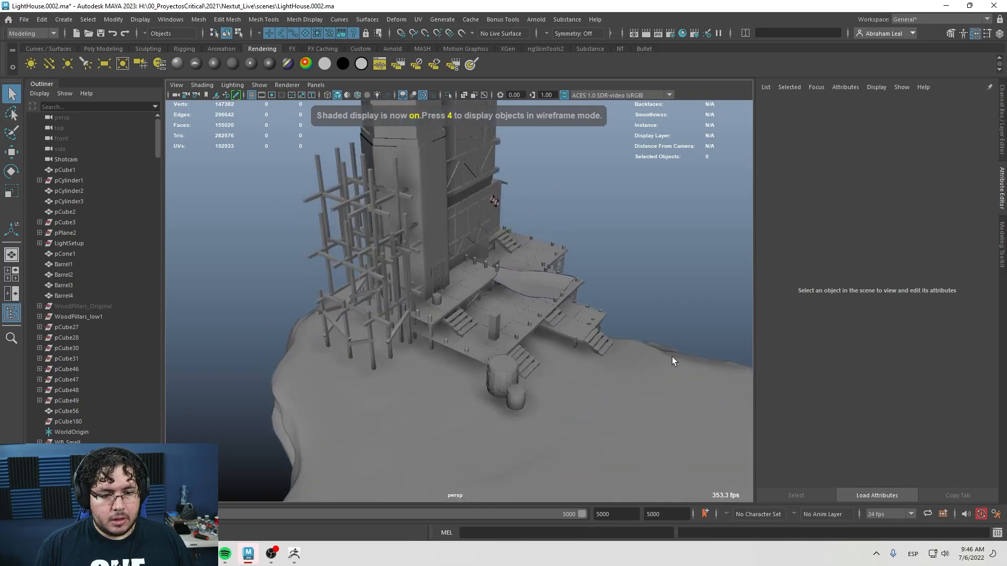
middle_click_drag(664, 283, 589, 435, "alt")
right_click_drag(525, 314, 598, 313, "alt")
middle_click_drag(598, 312, 514, 398, "alt")
left_click(447, 260)
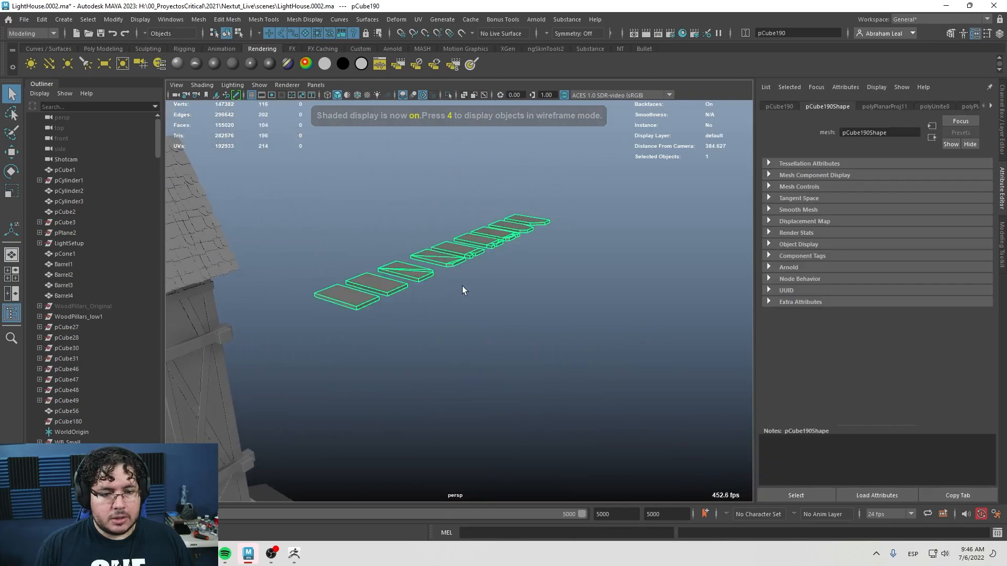
Check the selected shingle row in wireframe and textured display and locate it relative to the whole lighthouse.
right_click_drag(460, 284, 345, 246, "alt")
mouse_move(345, 247)
left_mouse_down("alt")
mouse_move(454, 263)
mouse_move(409, 278)
mouse_move(540, 352)
mouse_move(603, 339)
mouse_move(446, 304)
left_mouse_up("alt")
key("4")
key("6")
right_click_drag(446, 304, 288, 268, "alt")
left_click_drag(288, 268, 399, 297, "alt")
right_click_drag(398, 297, 448, 335, "alt")
middle_click_drag(448, 336, 514, 370, "alt")
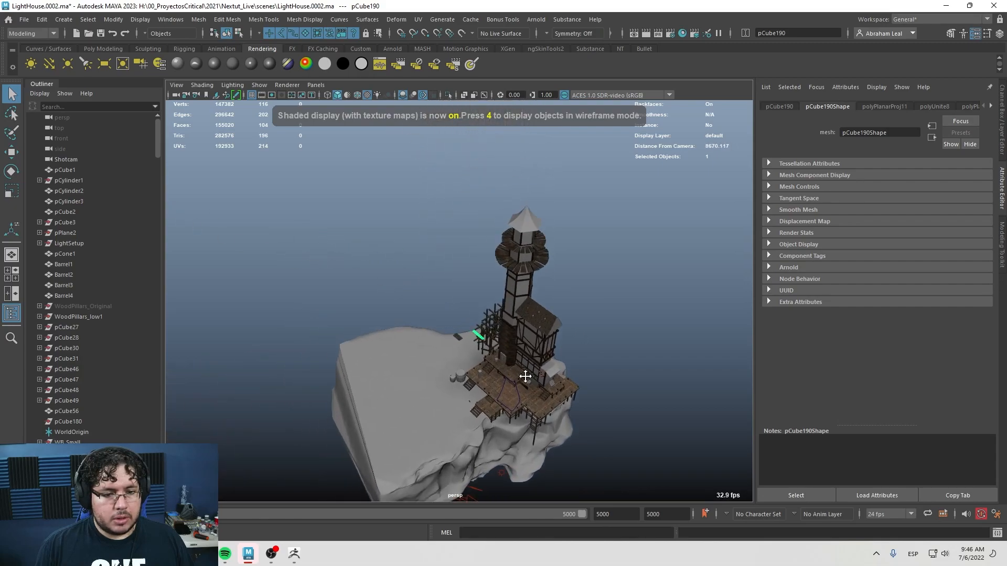
Select the assembled group of overlapping shingles floating beside the lighthouse and examine it up close.
left_click_drag(514, 370, 398, 328, "alt")
middle_click_drag(398, 328, 406, 349, "alt")
right_click_drag(406, 349, 477, 355, "alt")
middle_click_drag(476, 355, 573, 359, "alt")
right_click_drag(573, 359, 609, 369, "alt")
middle_click_drag(609, 370, 562, 288, "alt")
left_click(485, 217)
left_click_drag(495, 236, 638, 345, "alt")
middle_click_drag(638, 345, 549, 253, "alt")
left_click_drag(549, 254, 488, 267, "alt")
right_click_drag(487, 268, 537, 286, "alt")
left_click_drag(537, 285, 568, 135, "alt")
left_click(598, 222)
key("ctrl+z")
Inspect the UVs of the assembled shingles in the UV Editor, close it and deselect them.
left_click(416, 19)
left_click(444, 40)
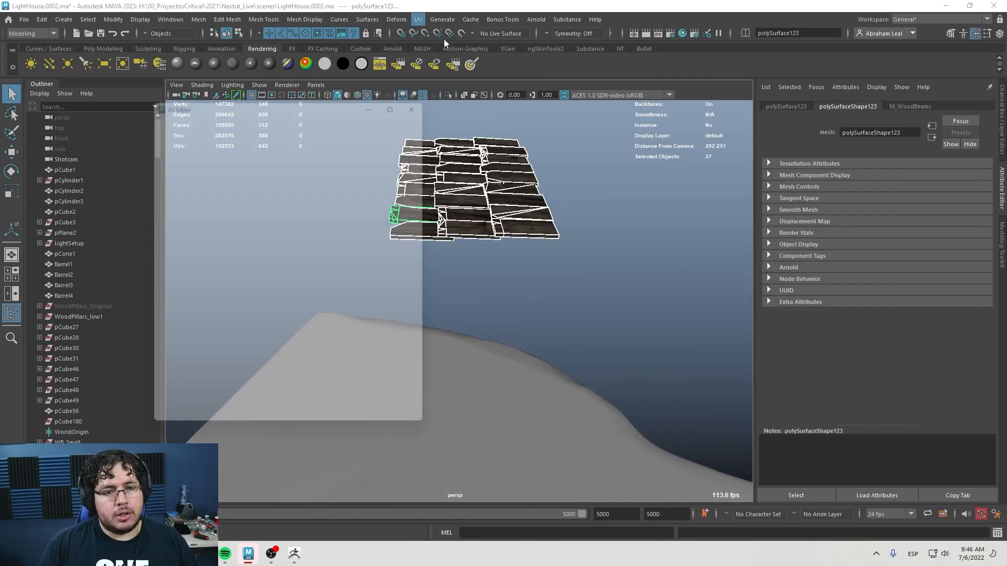
left_click(623, 92)
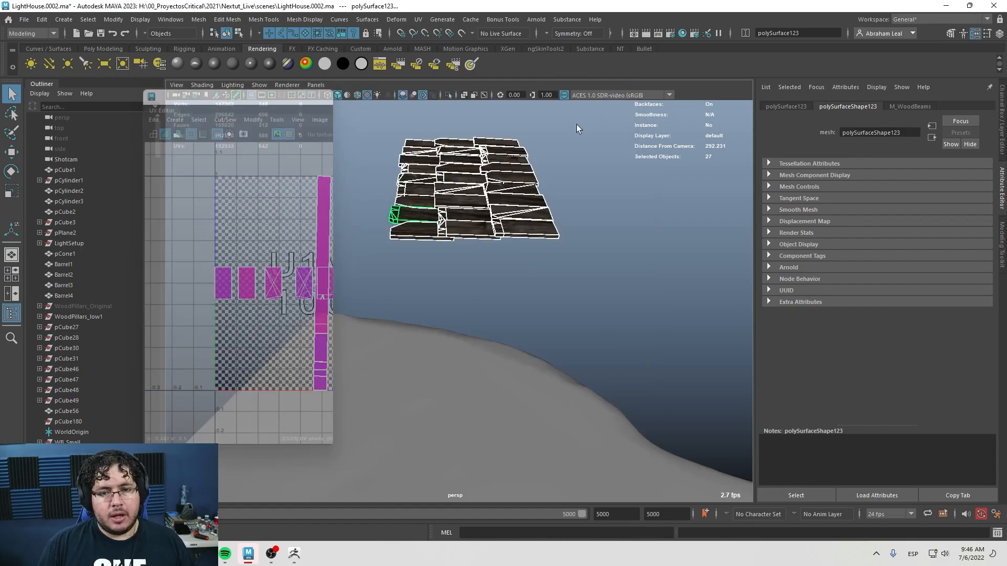
left_click(579, 141)
View both floating shingle sets together and look through the Outliner for the imported mesh.
scroll(583, 210, "down", 5)
middle_click_drag(584, 220, 495, 200, "alt")
scroll(495, 200, "down", 2)
scroll(495, 199, "up", 3)
left_click_drag(495, 199, 461, 244, "alt")
scroll(462, 244, "down", 3)
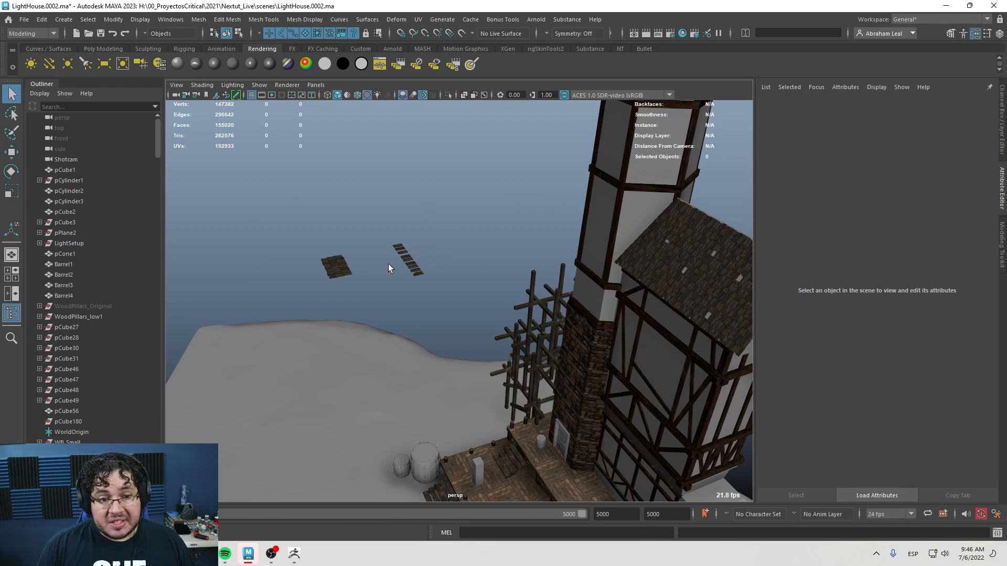
left_click_drag(157, 143, 171, 405)
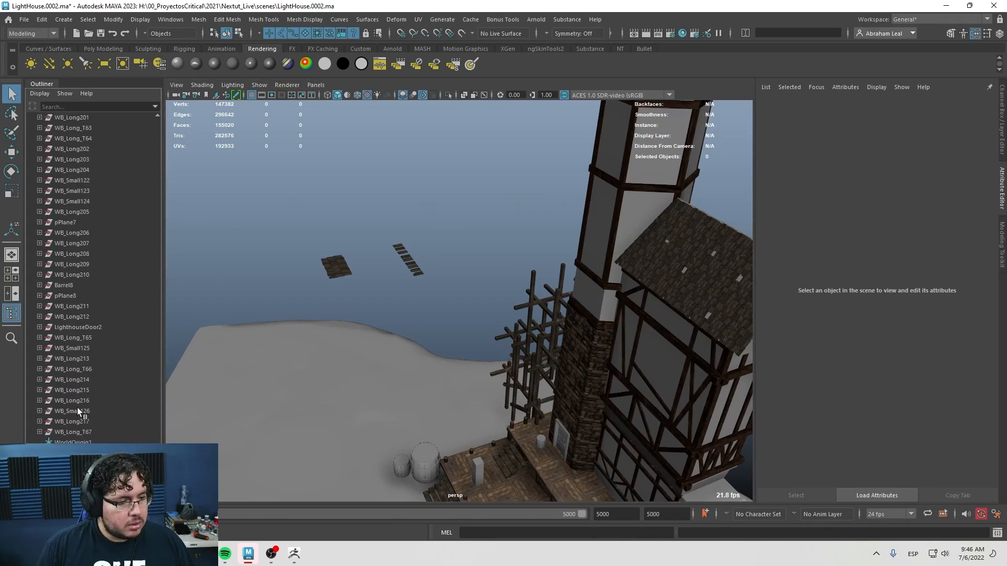
scroll(60, 313, "up", 10)
In wireframe display, select the low-poly shingle row and rename it shimngles.
left_click_drag(499, 304, 571, 328, "alt")
key("4")
right_click_drag(572, 328, 470, 265, "alt")
middle_click_drag(470, 266, 541, 353, "alt")
left_click_drag(541, 354, 519, 367, "alt")
right_click_drag(519, 367, 593, 336, "alt")
middle_click_drag(593, 335, 420, 389, "alt")
right_click_drag(420, 389, 411, 381, "alt")
middle_click_drag(411, 381, 545, 335, "alt")
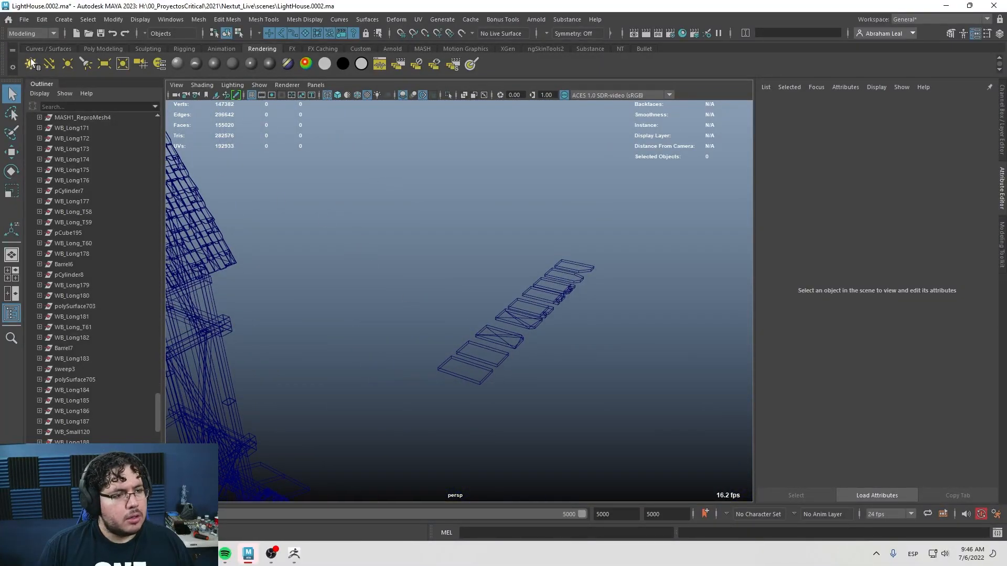
left_click(542, 266)
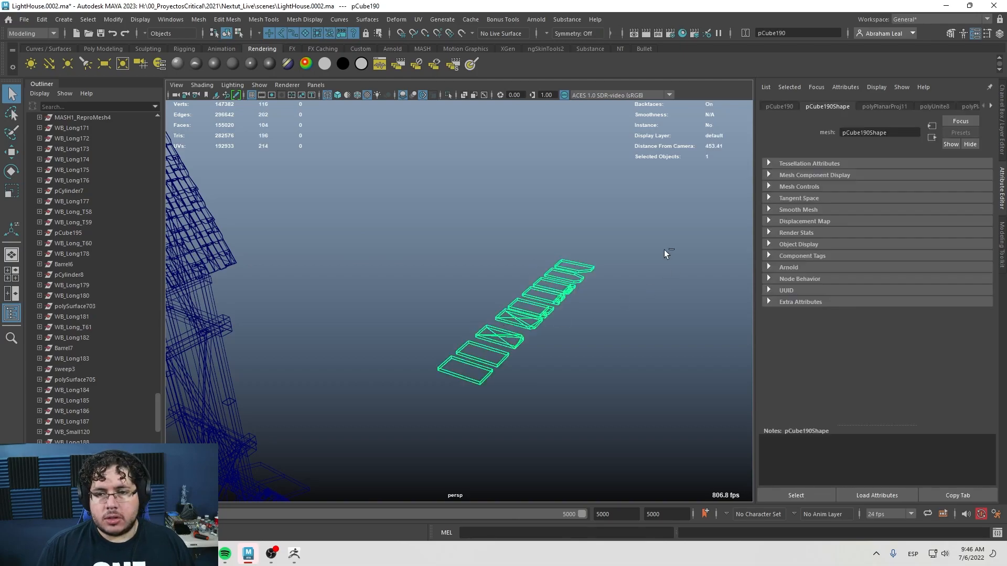
key("ctrl+a")
type("s")
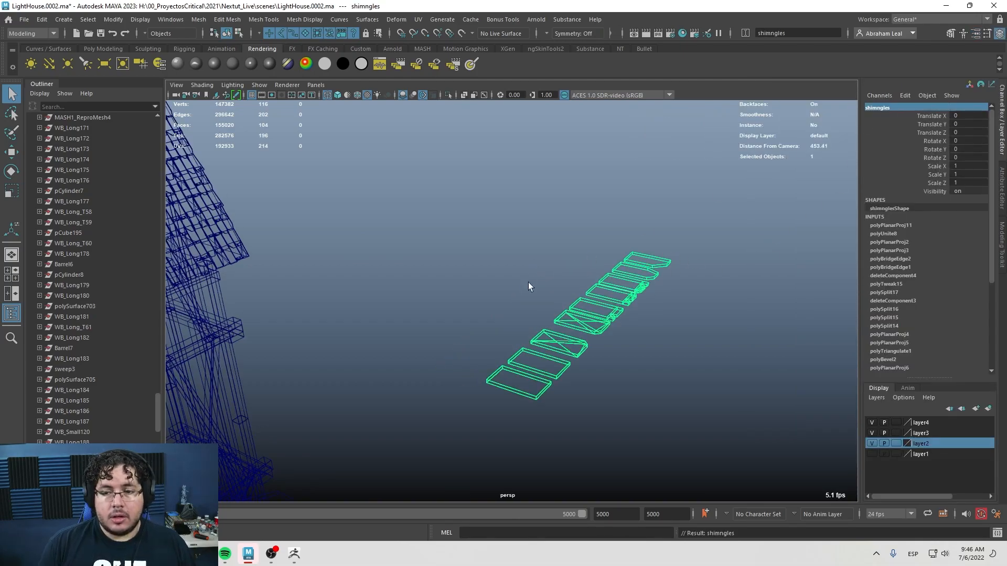
Deselect the low-poly row and import Shimgles_hp.fbx into the scene.
left_click(528, 282)
left_click(24, 20)
left_click(65, 137)
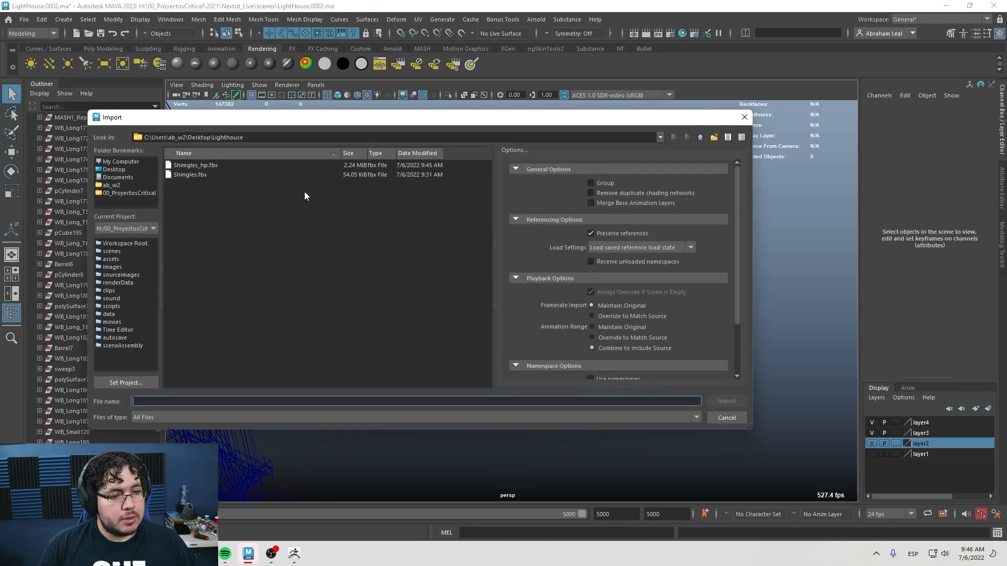
double_click(192, 166)
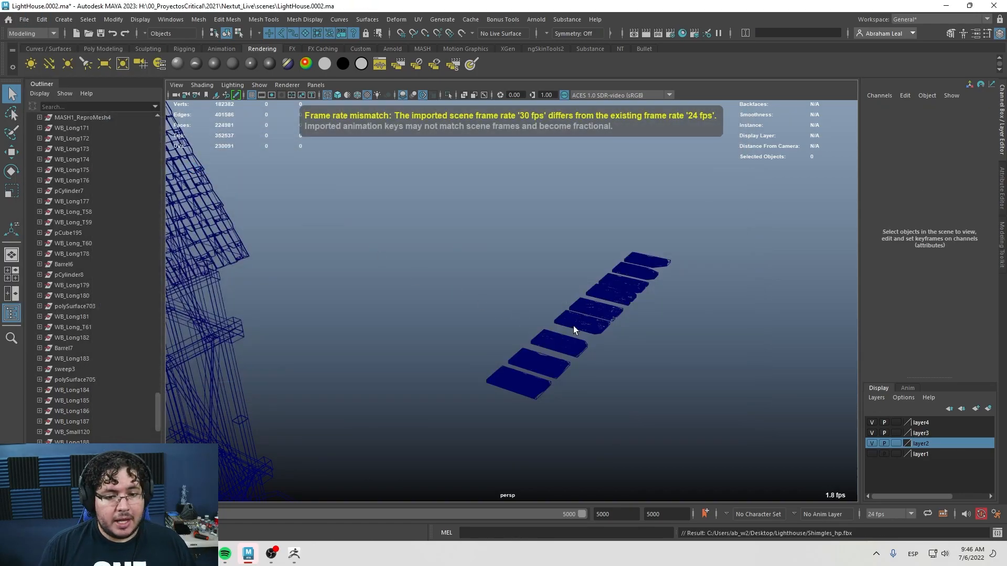
Select the imported high-poly shingles, frame and isolate them, and examine them.
left_click(574, 326)
key("f")
left_click(450, 94)
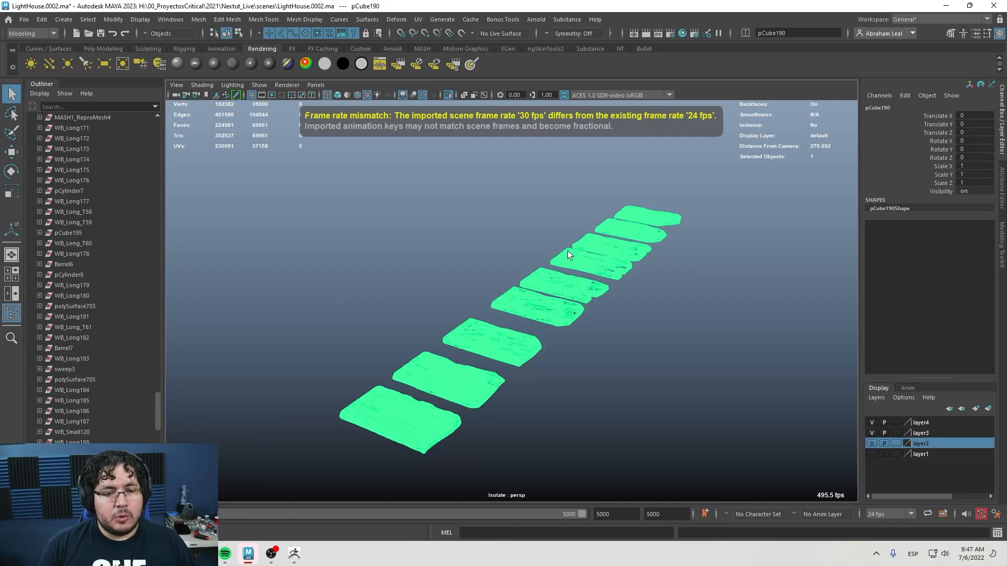
left_click_drag(556, 240, 436, 248, "alt")
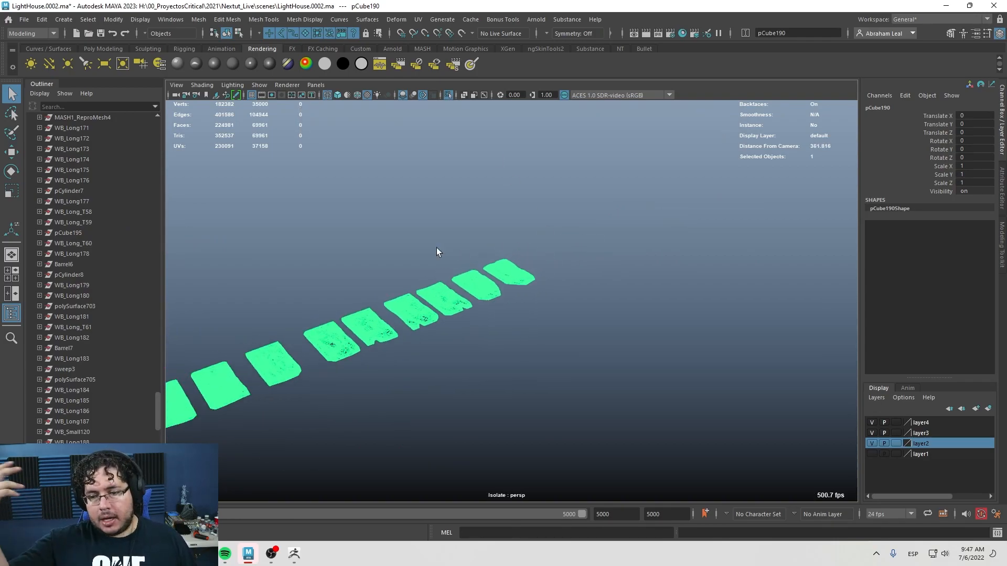
middle_click_drag(421, 240, 480, 210, "alt")
Turn off isolation and view the high-poly shingles in the full scene next to the roof.
left_click(448, 95)
left_click_drag(470, 243, 398, 210, "alt")
middle_click_drag(398, 209, 503, 227, "alt")
right_click_drag(503, 227, 371, 184, "alt")
left_click_drag(371, 184, 378, 221, "alt")
right_click_drag(379, 221, 440, 130, "alt")
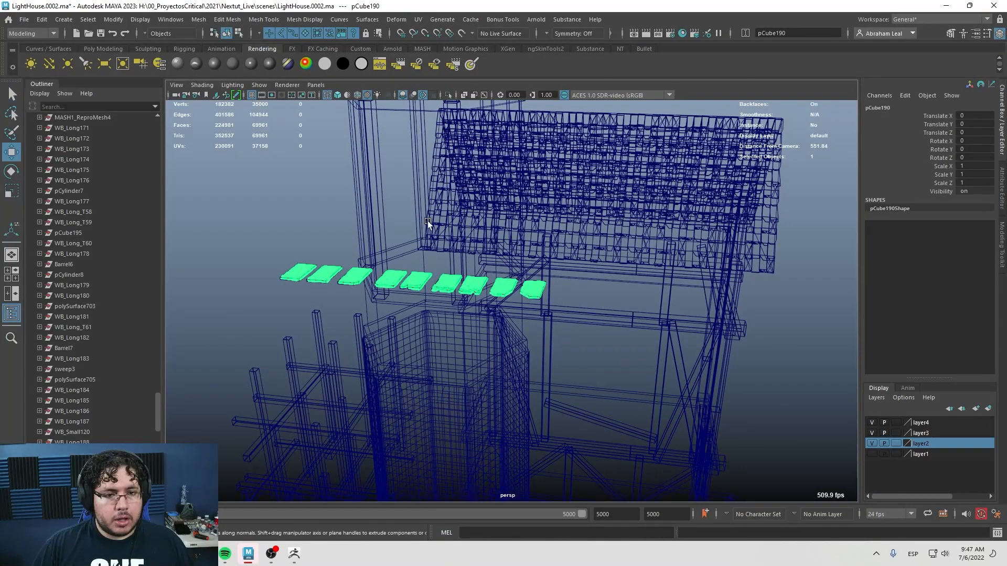
Raise the high-poly shingle row about 56 units in Y, clear of the low-poly row.
left_click_drag(421, 253, 353, 228)
right_click_drag(354, 229, 412, 221, "alt")
middle_click_drag(412, 220, 480, 253, "alt")
right_click_drag(481, 252, 514, 237, "alt")
left_click_drag(514, 237, 470, 240, "alt")
left_click(470, 240)
left_click(315, 214)
left_click_drag(315, 214, 587, 168, "alt")
left_click(371, 305)
left_click_drag(596, 147, 517, 195)
left_click_drag(517, 194, 595, 196, "alt")
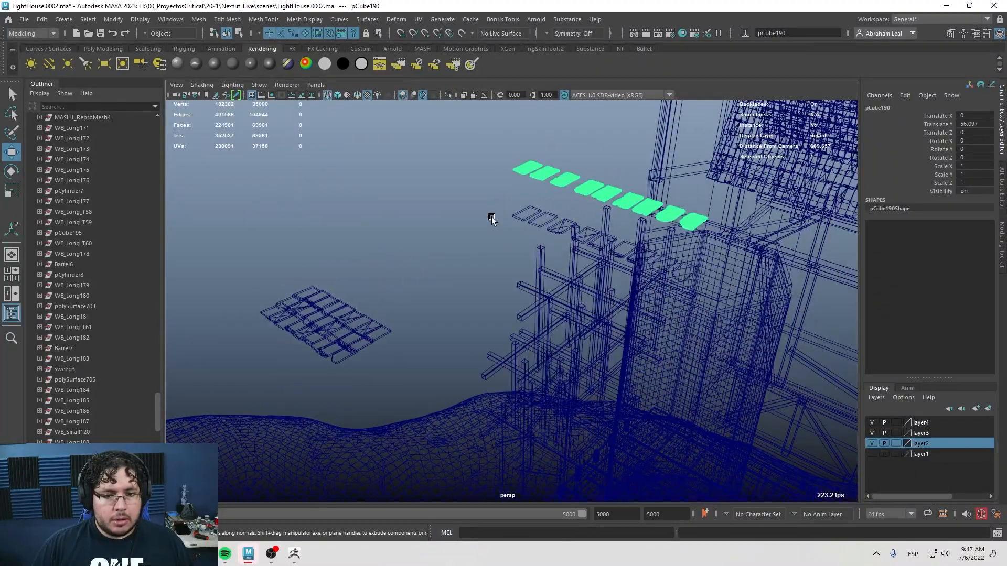
Separate the high-poly row into individual shingle meshes and center their pivots.
left_click(198, 19)
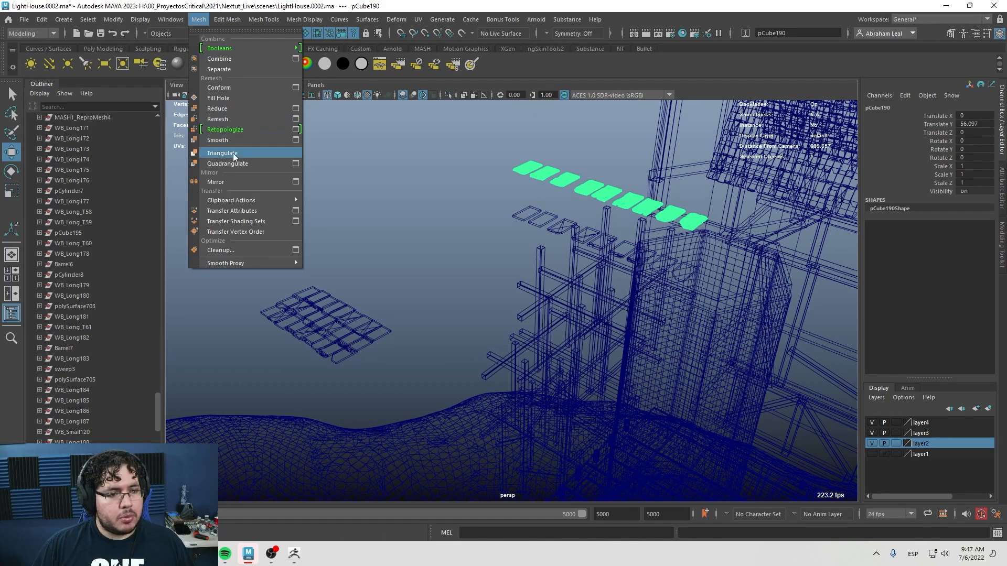
left_click(231, 69)
left_click_drag(462, 202, 546, 232, "alt")
scroll(569, 239, "down", 3)
scroll(569, 239, "up", 2)
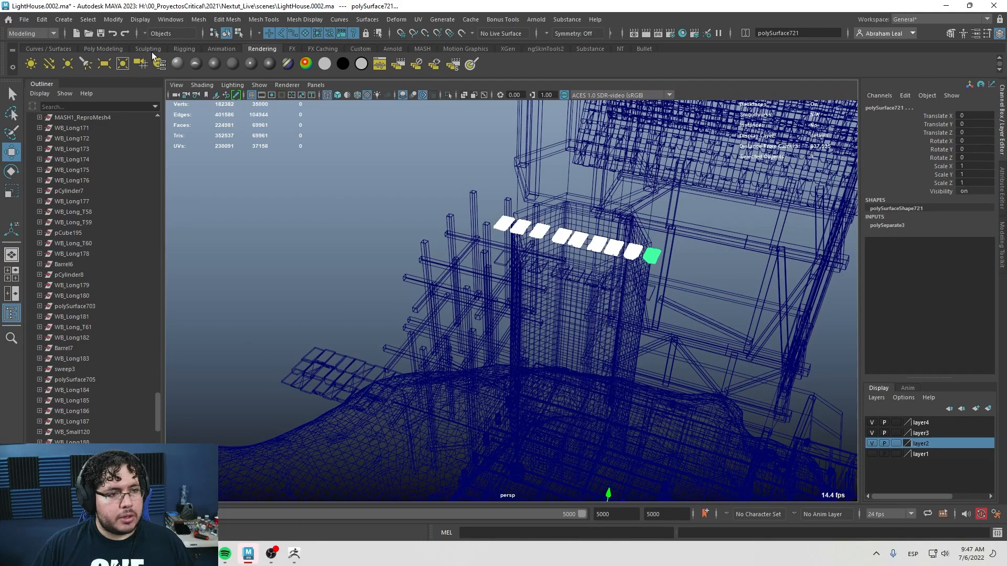
left_click(104, 49)
left_click(299, 64)
Move the separated shingles to about -218.8 in X, away from the lighthouse.
left_click_drag(478, 152, 413, 163, "alt")
left_click_drag(676, 232, 514, 226)
left_click_drag(498, 228, 543, 284, "alt")
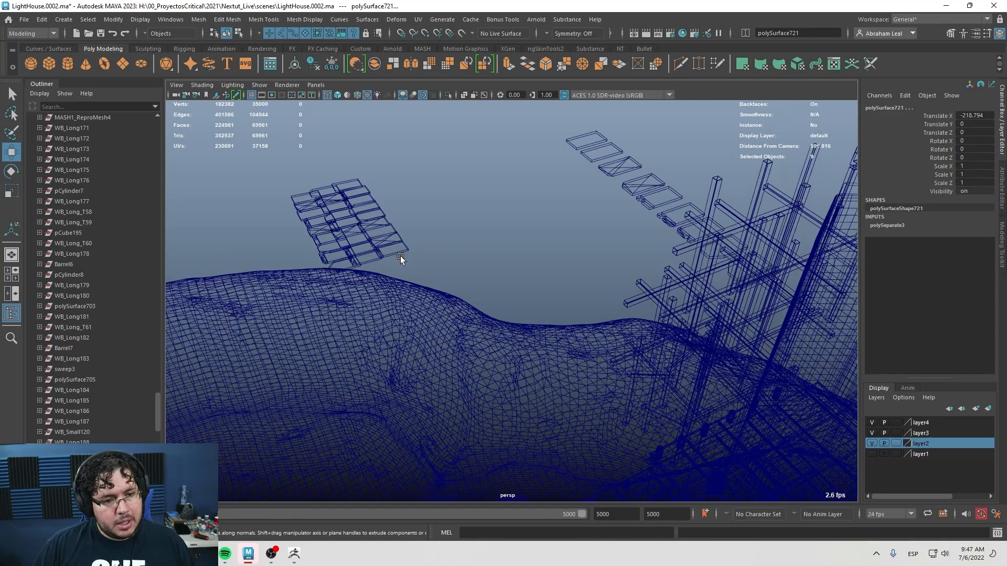
left_click_drag(399, 254, 464, 244, "alt")
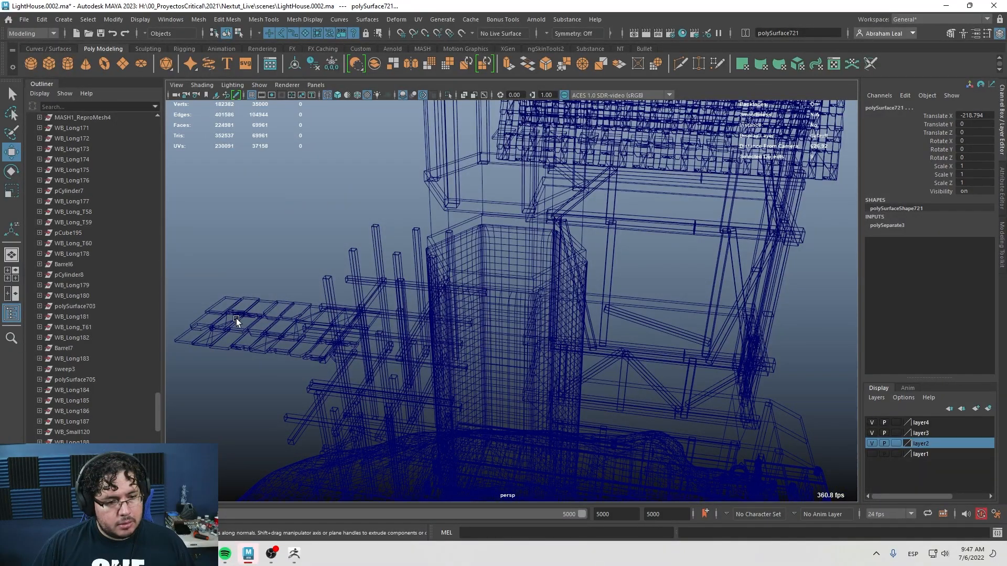
left_click_drag(239, 318, 230, 310, "alt")
left_click_drag(306, 250, 426, 102, "alt")
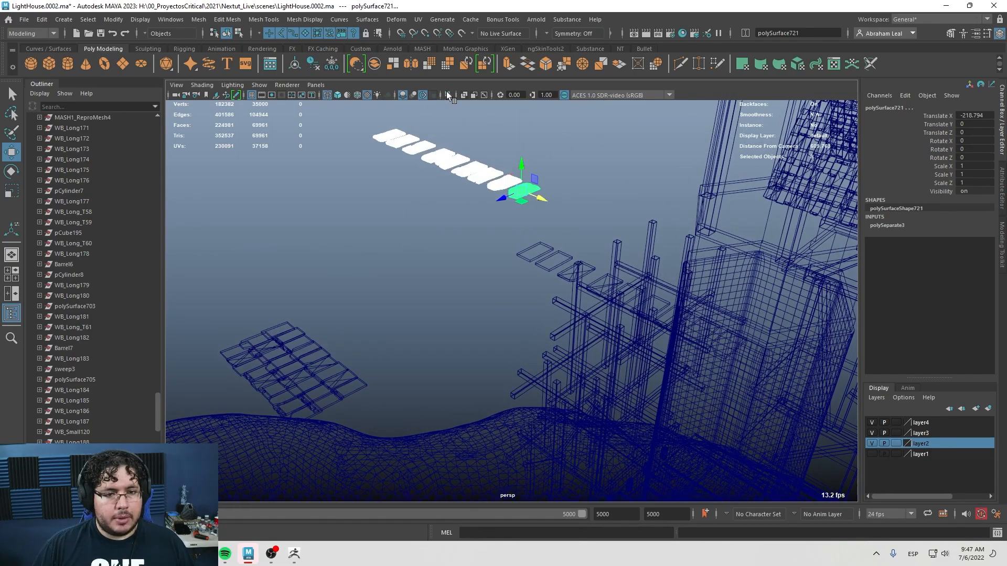
Isolate the separated high-poly shingles and display them shaded up close.
left_click(447, 95)
left_click_drag(466, 173, 540, 188, "alt")
left_click(542, 194)
middle_click_drag(542, 210, 637, 291, "alt")
right_click_drag(645, 295, 694, 327, "alt")
key("6")
right_click_drag(456, 283, 561, 318, "alt")
left_click_drag(561, 318, 699, 282, "alt")
Slide the second, third and fourth shingles along X to close the gaps at the start of the row.
left_click_drag(363, 317, 364, 316)
left_click_drag(439, 259, 433, 261)
left_click(436, 315)
left_click_drag(745, 218, 415, 259)
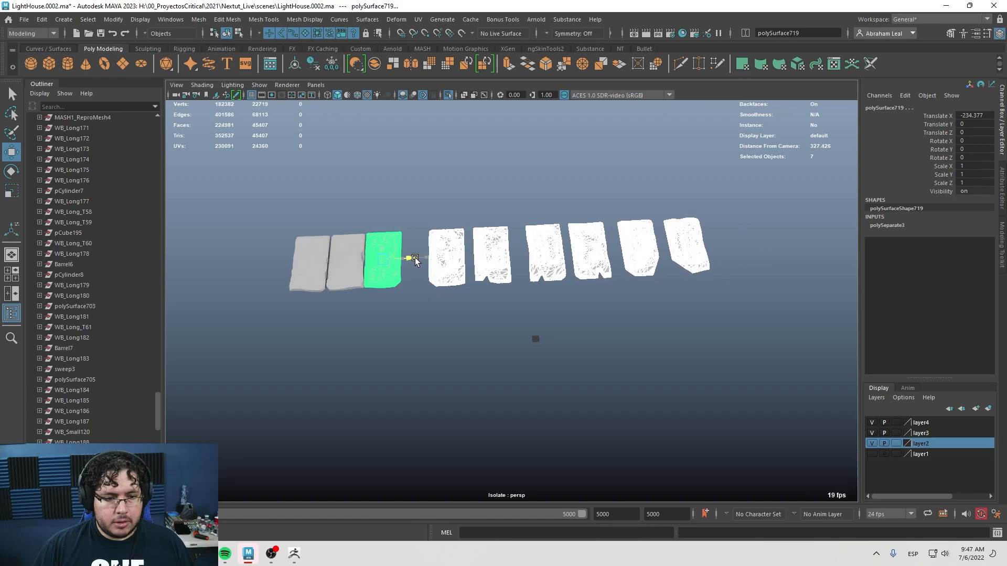
left_click_drag(773, 201, 435, 285)
left_click_drag(524, 255, 490, 257)
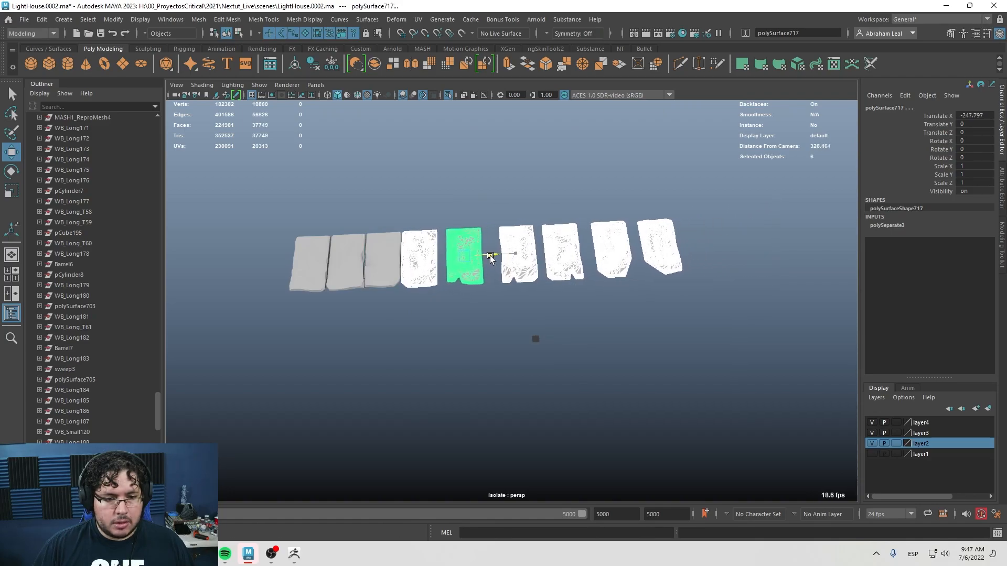
left_click(745, 194)
left_click_drag(429, 310, 430, 309)
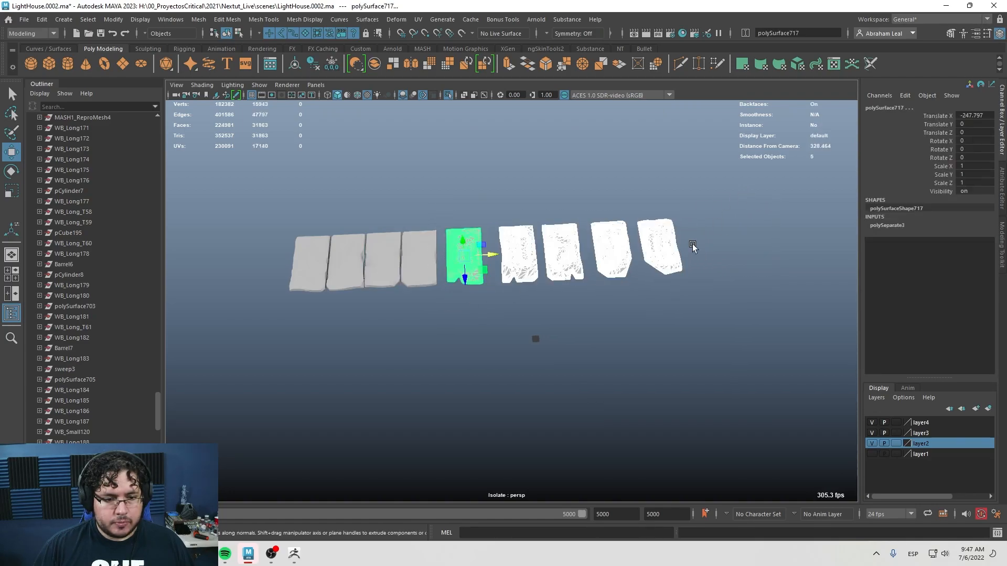
Slide the notched shingles and the two end shingles along X until they sit tightly against the row.
left_click_drag(499, 258, 499, 208)
right_click_drag(499, 208, 745, 207, "alt")
left_click_drag(746, 208, 745, 219, "alt")
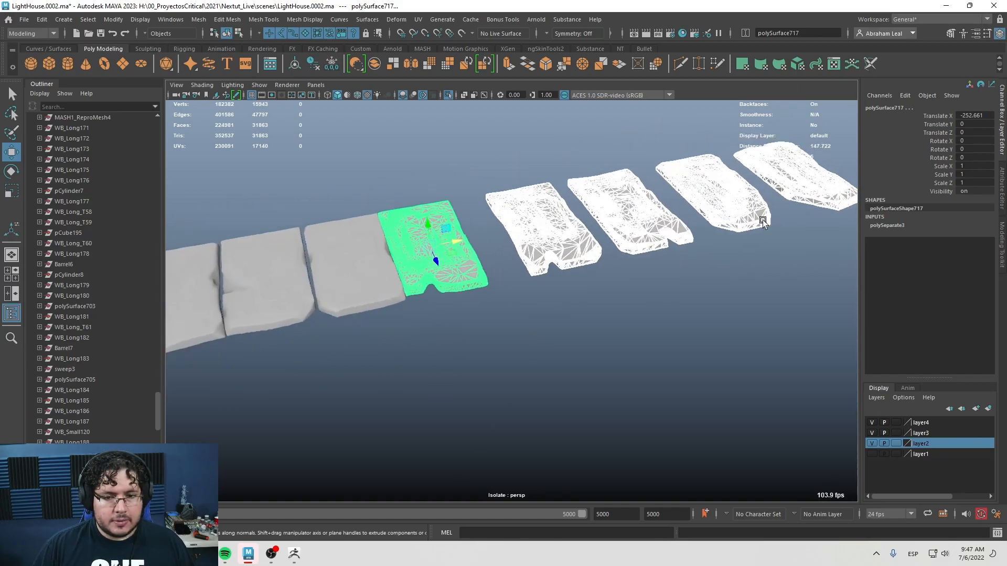
left_click_drag(612, 281, 590, 283)
left_click_drag(590, 283, 550, 285, "alt")
right_click_drag(550, 286, 546, 250, "alt")
left_click_drag(782, 225, 751, 231)
left_click_drag(818, 203, 518, 274)
left_click_drag(756, 226, 609, 285)
Move the pointed last shingle to the opposite end of the row, at about -434.5 in X.
left_click(691, 301)
left_click(612, 285)
left_click(656, 282)
left_click_drag(674, 282, 232, 333)
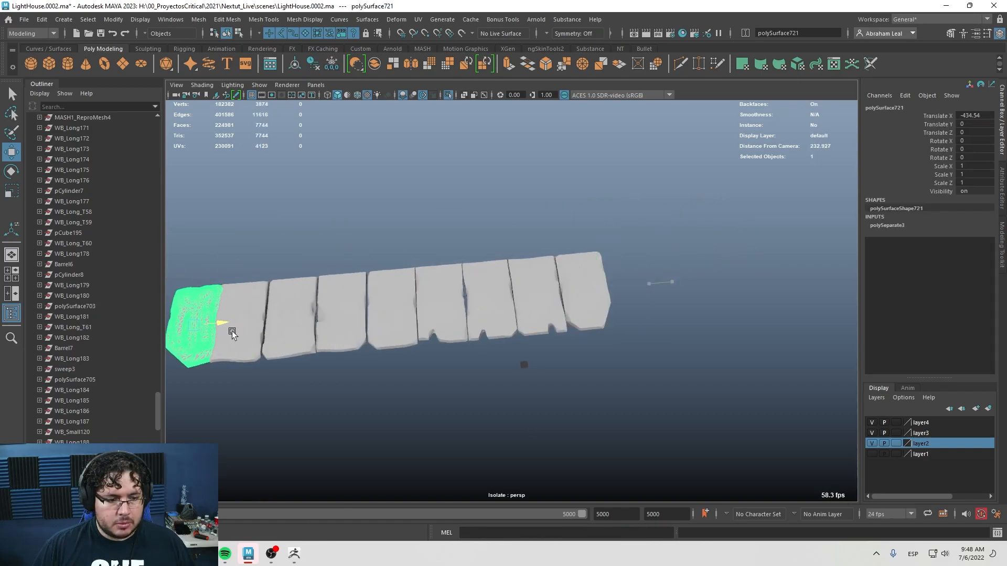
Duplicate the third shingle and place the copy at the far end of the row, at about -103.9 in X.
left_click(275, 317)
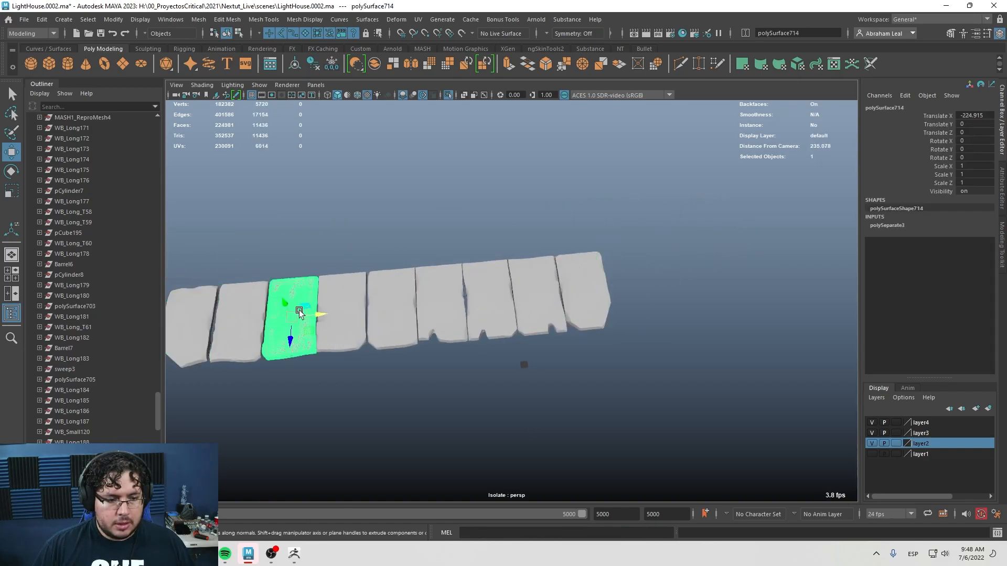
left_click_drag(317, 313, 659, 291)
left_click_drag(616, 335, 603, 311, "alt")
left_click(604, 309)
Duplicate the complete shingle row and offset the copy about 23.2 units in Z.
left_click_drag(326, 285, 516, 276, "alt")
left_click_drag(659, 171, 470, 328)
key("ctrl+d")
left_click_drag(562, 225, 636, 282)
scroll(611, 253, "up", 1)
Rotate the original shingle row to -10 degrees about X.
left_click_drag(494, 213, 494, 255)
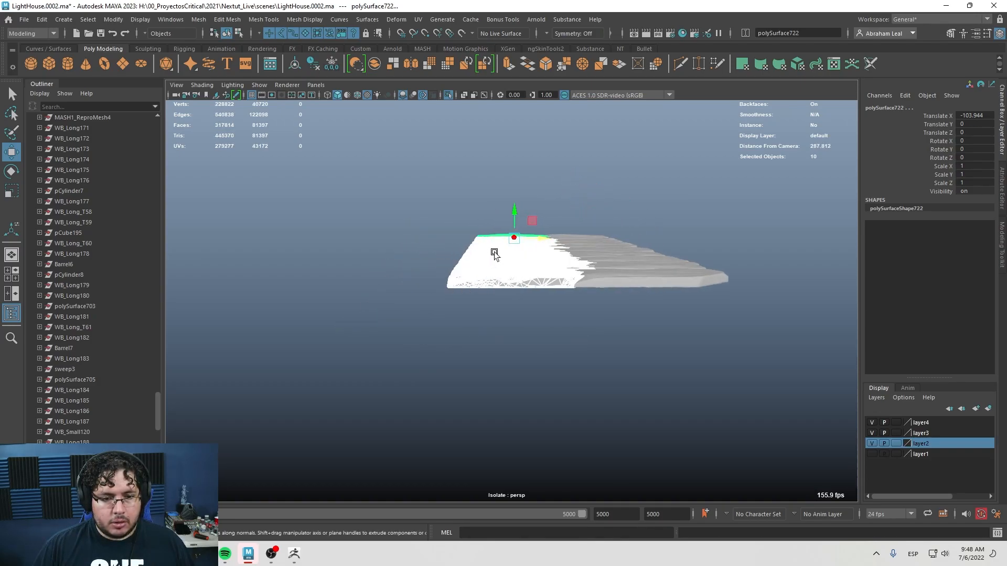
left_click_drag(510, 218, 508, 218)
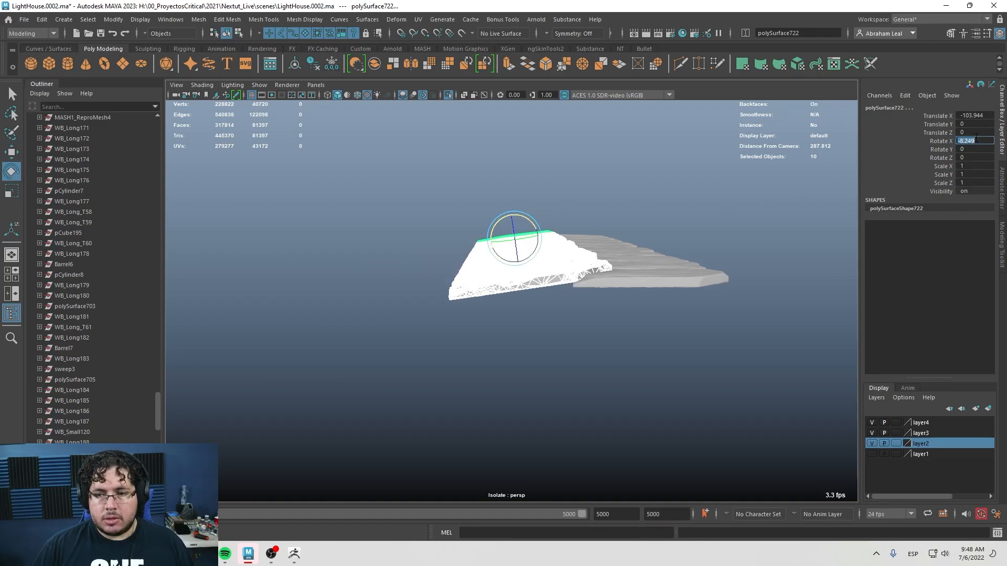
left_click_drag(716, 293, 683, 291, "alt")
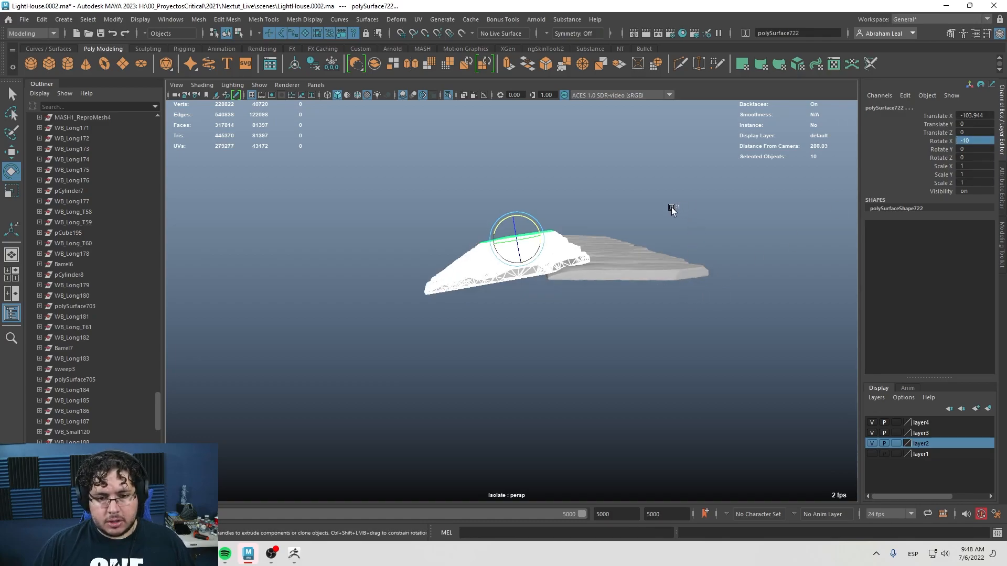
Rotate the duplicated shingle row about X to match the tilt of the original row.
left_click_drag(677, 204, 618, 333)
left_click_drag(706, 246, 687, 241, "alt")
left_click_drag(673, 193, 582, 343)
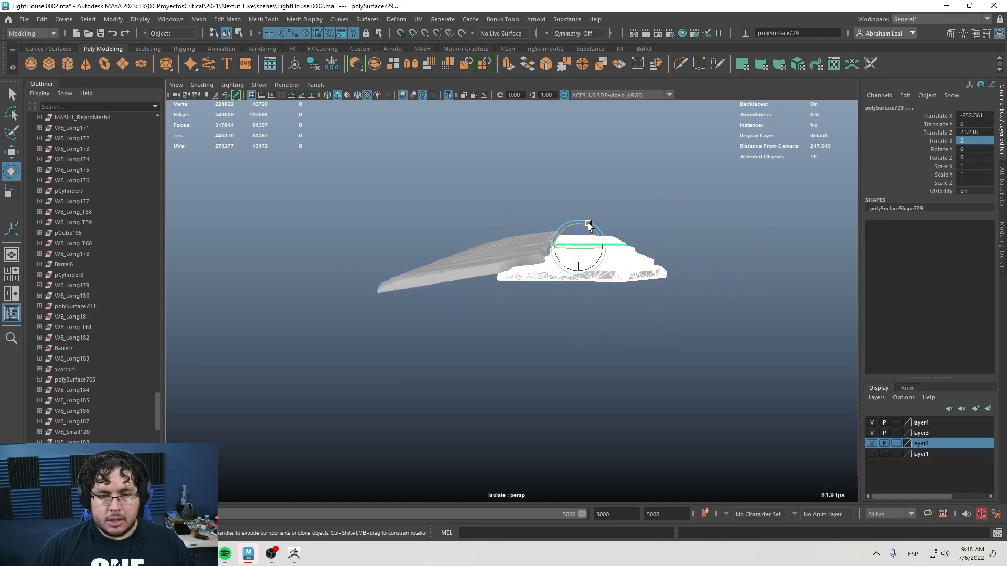
left_click_drag(588, 225, 584, 225)
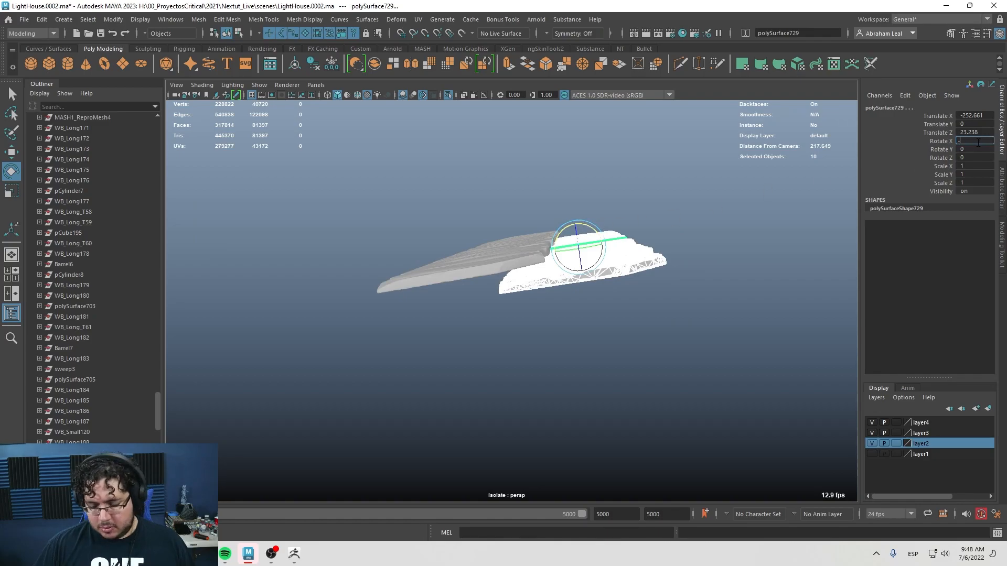
left_click_drag(520, 217, 577, 224, "alt")
key("w")
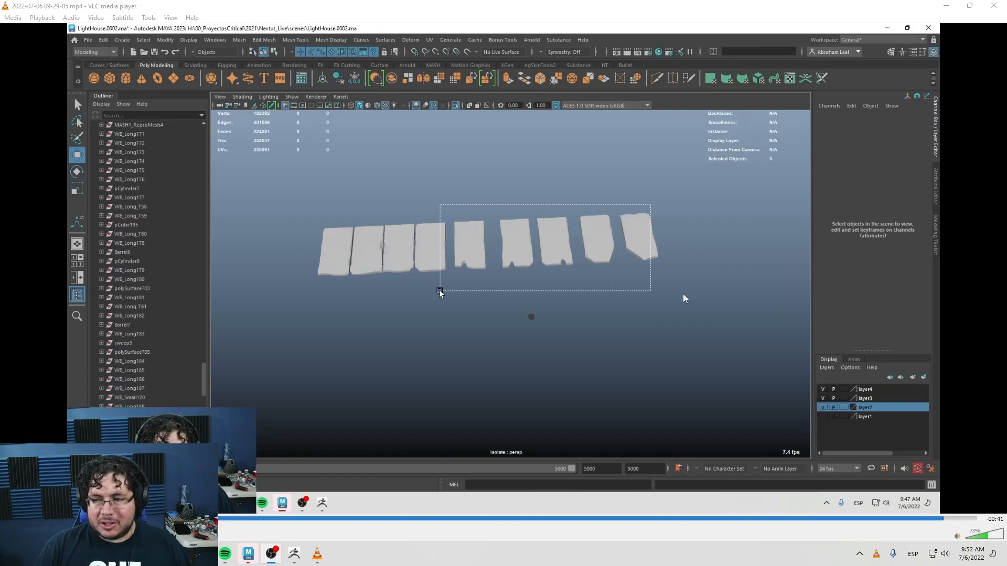
left_click_drag(960, 522, 974, 520)
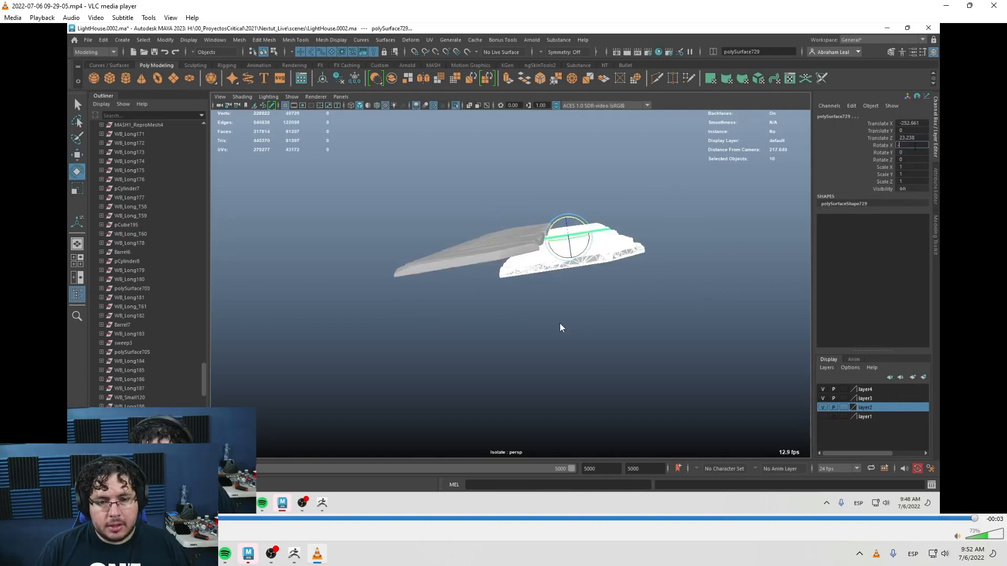
left_click(996, 5)
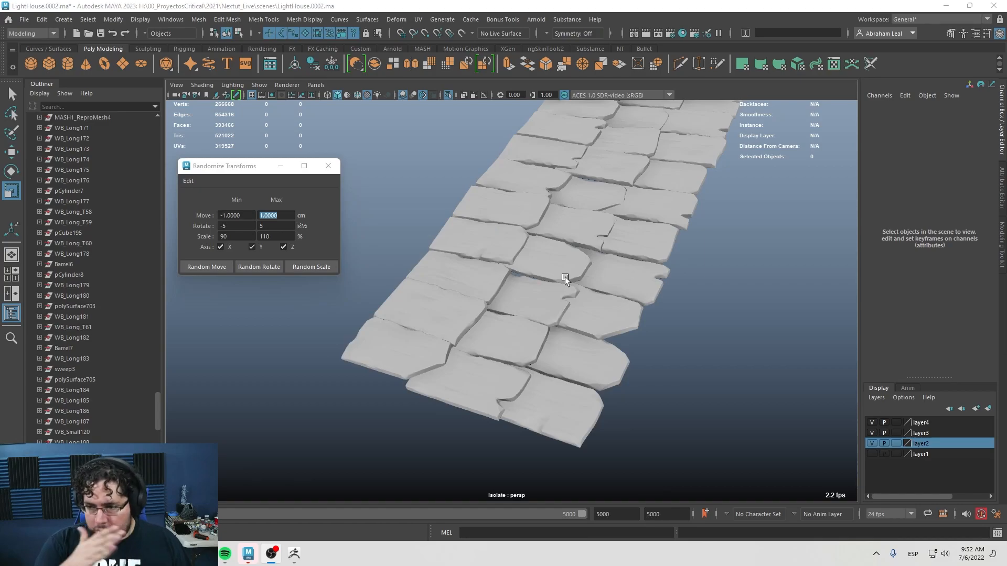
Close the Randomize Transforms dialog and examine the assembled high-poly shingle rows.
left_click_drag(564, 277, 367, 237, "alt")
left_click_drag(448, 219, 426, 250, "alt")
left_click(330, 166)
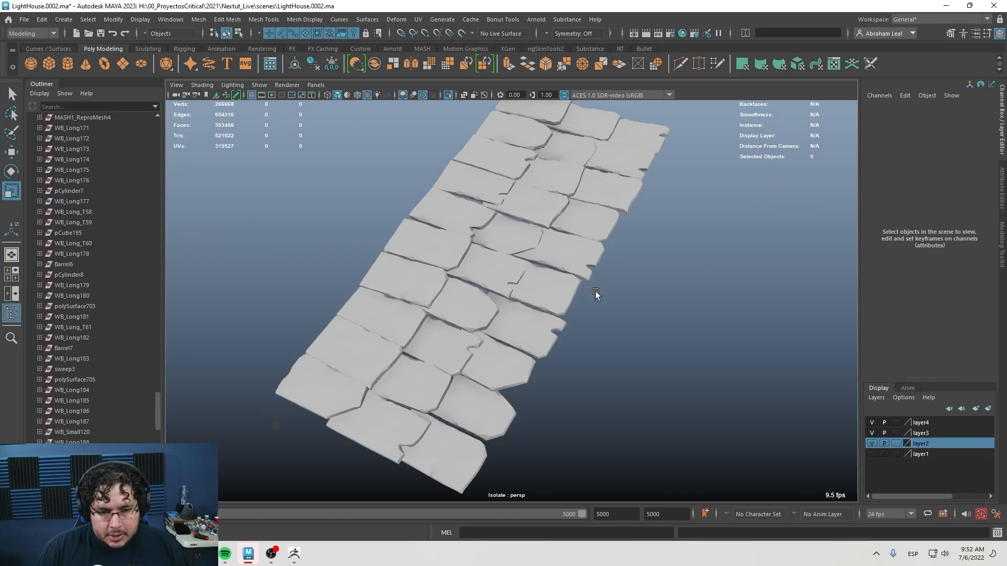
left_click_drag(577, 290, 368, 283, "alt")
left_click_drag(632, 103, 692, 246, "alt")
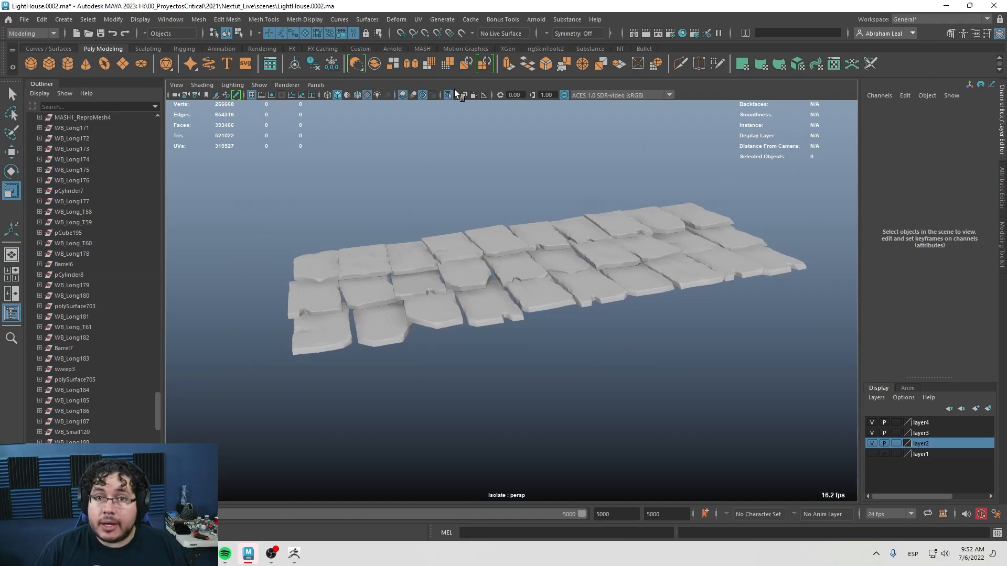
Open the basic Randomize Transforms tool and review its move, rotate and scale ranges alongside the shingles.
left_click(501, 21)
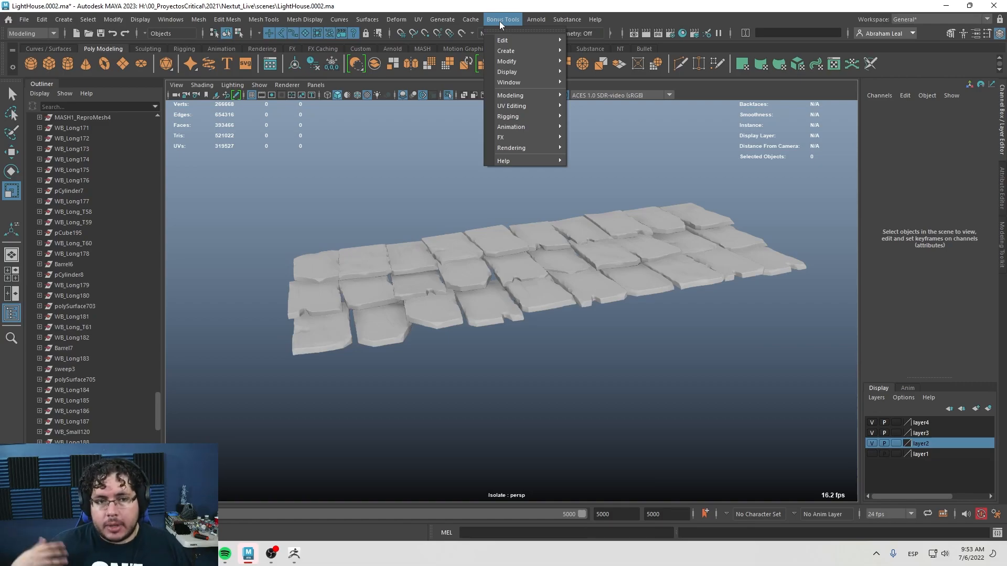
mouse_move(529, 58)
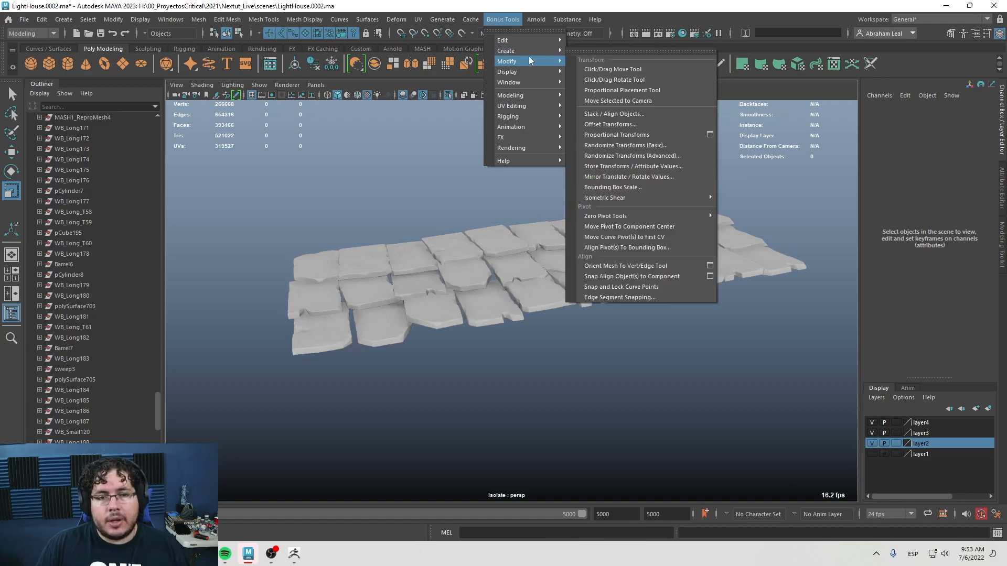
left_click(624, 146)
left_click_drag(253, 164, 207, 134)
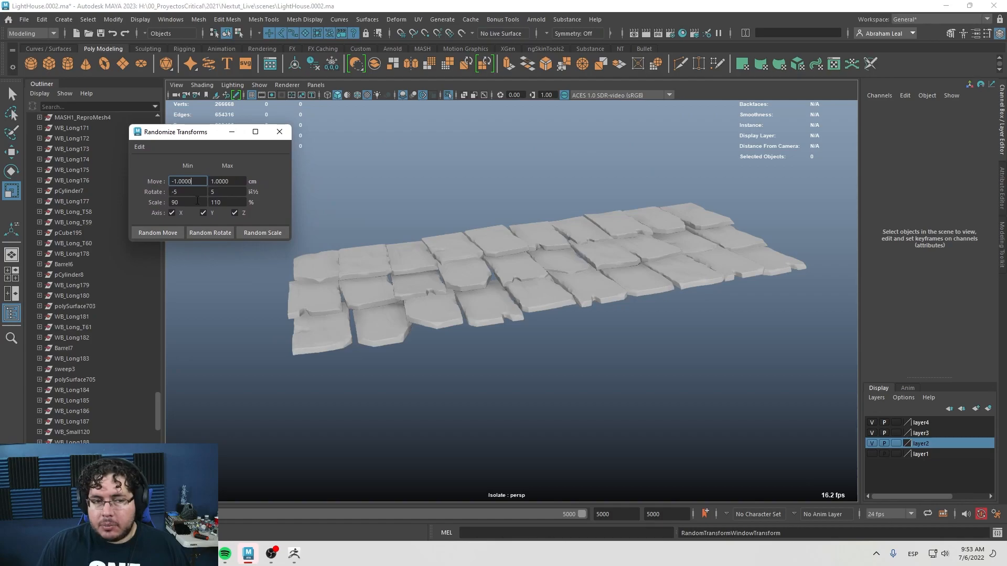
left_click_drag(464, 198, 659, 258, "alt")
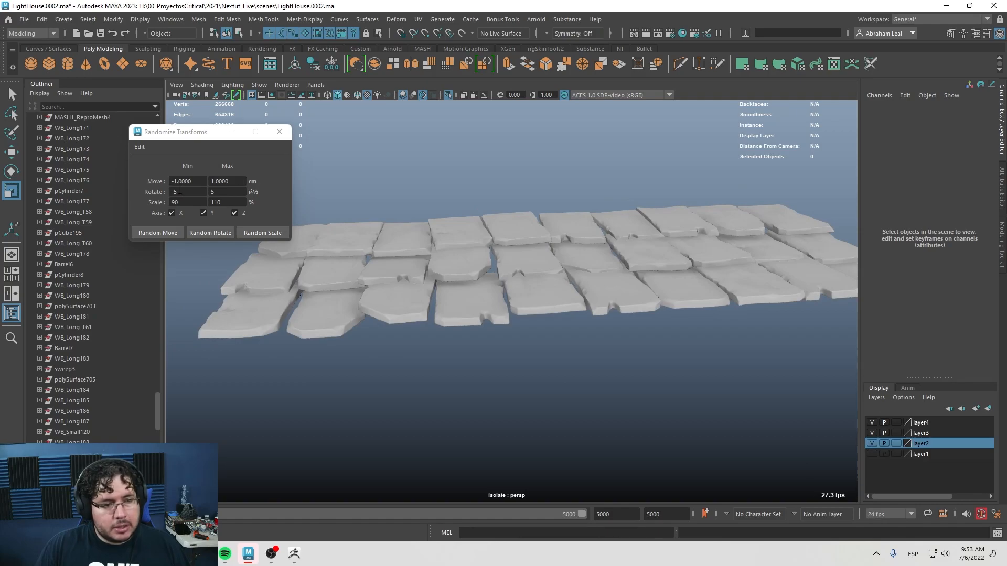
left_click_drag(440, 272, 517, 269, "alt")
left_click_drag(463, 227, 553, 230, "alt")
Turn off isolation and move the low-poly shingle set next to the high-poly shingles in plain shaded display.
left_click(449, 96)
left_click_drag(487, 194, 492, 317, "alt")
right_click_drag(492, 317, 396, 302, "alt")
left_click_drag(397, 302, 469, 206, "alt")
left_click_drag(449, 317, 343, 456)
key("w")
mouse_move(388, 403)
left_mouse_down()
mouse_move(380, 246)
mouse_move(432, 261)
mouse_move(459, 215)
left_mouse_up()
key("5")
left_click(571, 288)
right_click_drag(571, 288, 651, 301, "alt")
left_click_drag(650, 302, 548, 278, "alt")
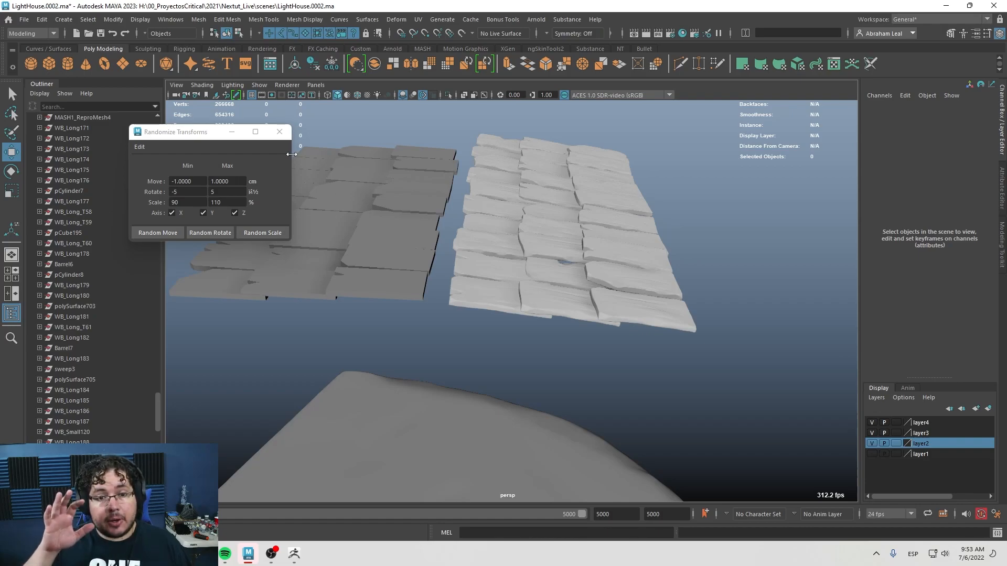
Select all the high-poly shingles, close the Randomize Transforms dialog and open the UV Editor.
left_click_drag(580, 155, 584, 139, "alt")
left_click_drag(699, 149, 485, 291)
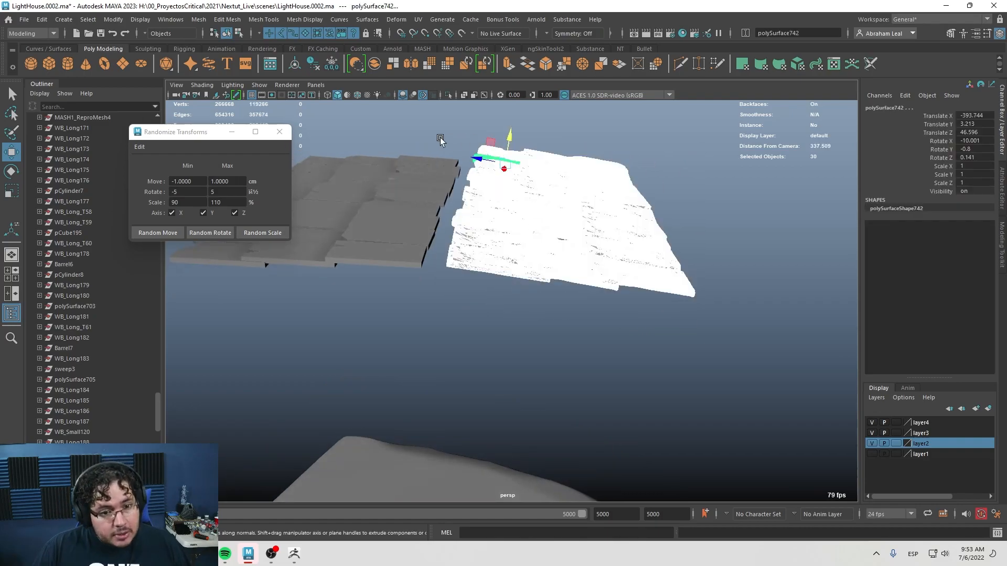
left_click(279, 132)
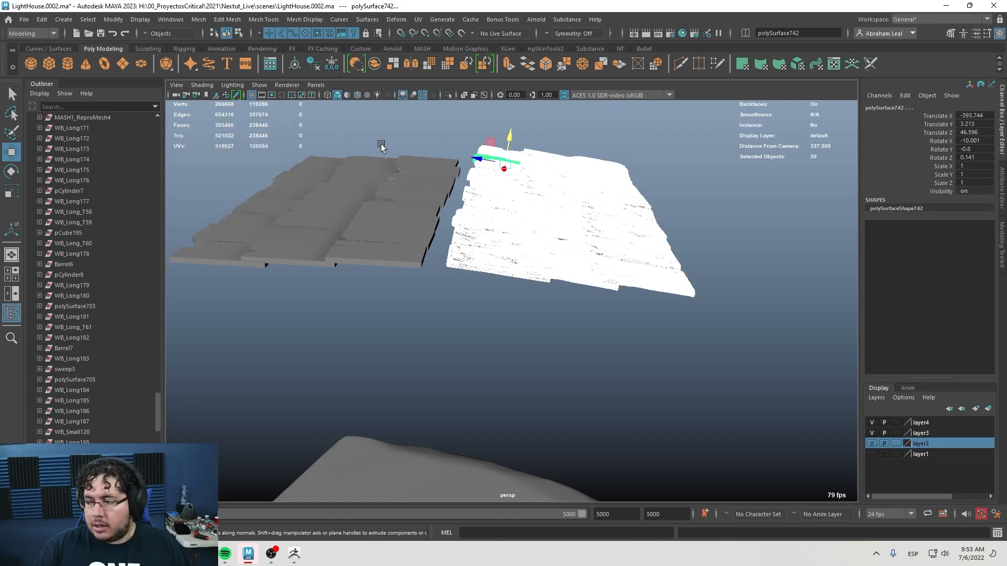
left_click(418, 19)
left_click(443, 40)
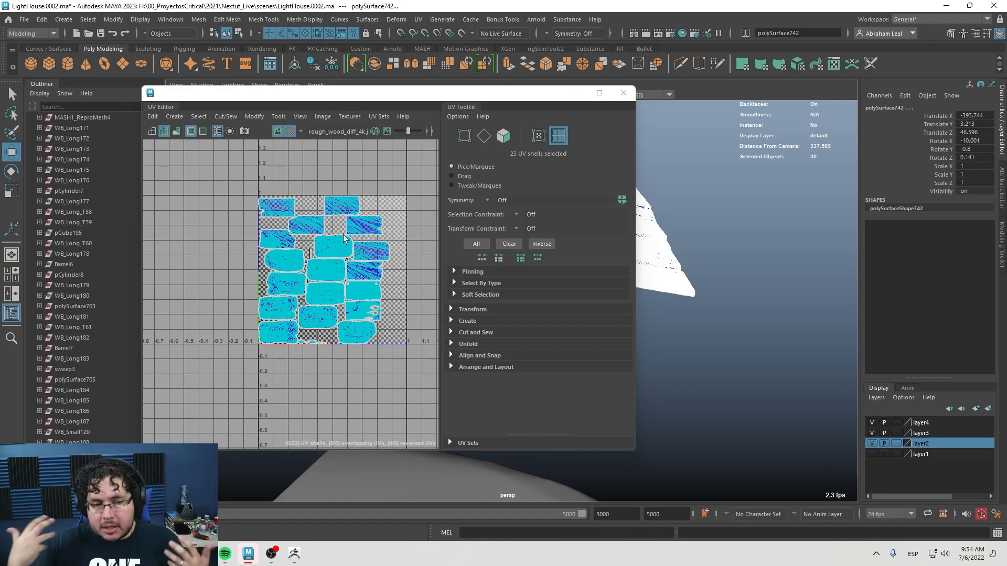
Select all UV shells of the high-poly shingles, deselect them, and examine how they are packed in the UV space.
right_click_drag(343, 239, 285, 315)
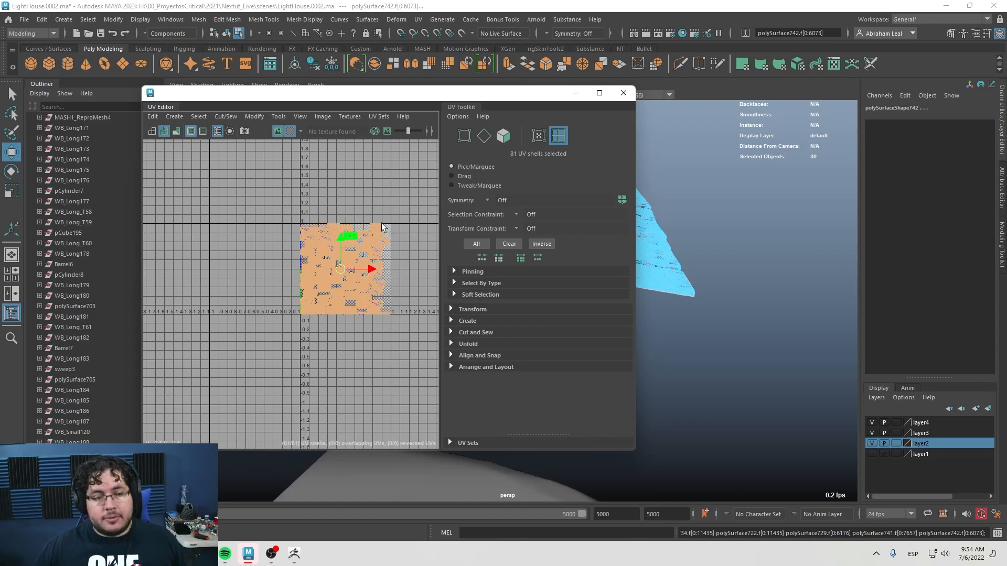
right_click_drag(296, 242, 288, 238, "alt")
middle_click_drag(288, 238, 175, 263, "alt")
right_click_drag(257, 271, 204, 271, "alt")
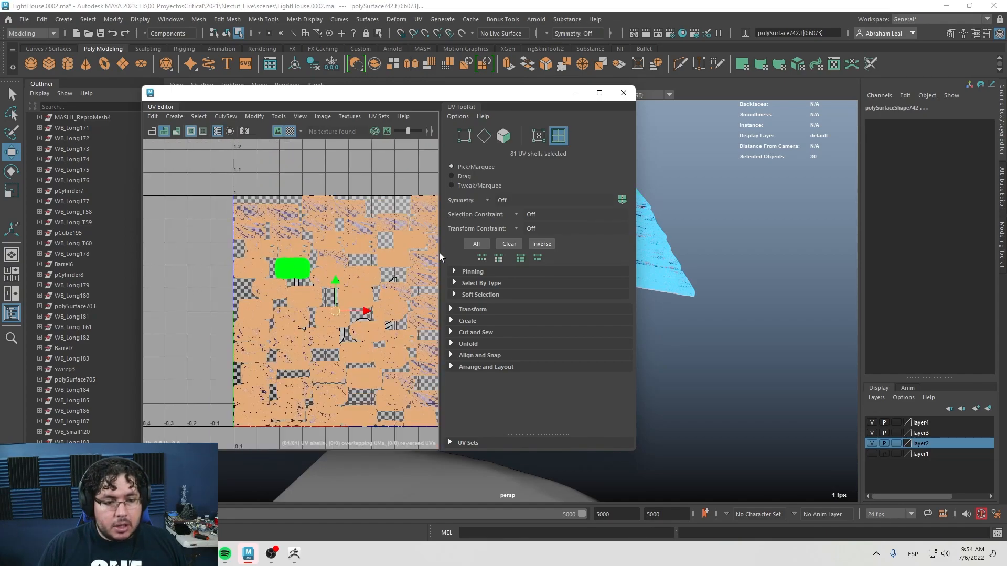
left_click(203, 271)
scroll(322, 290, "down", 2)
middle_click_drag(303, 261, 276, 227, "alt")
scroll(387, 297, "up", 4)
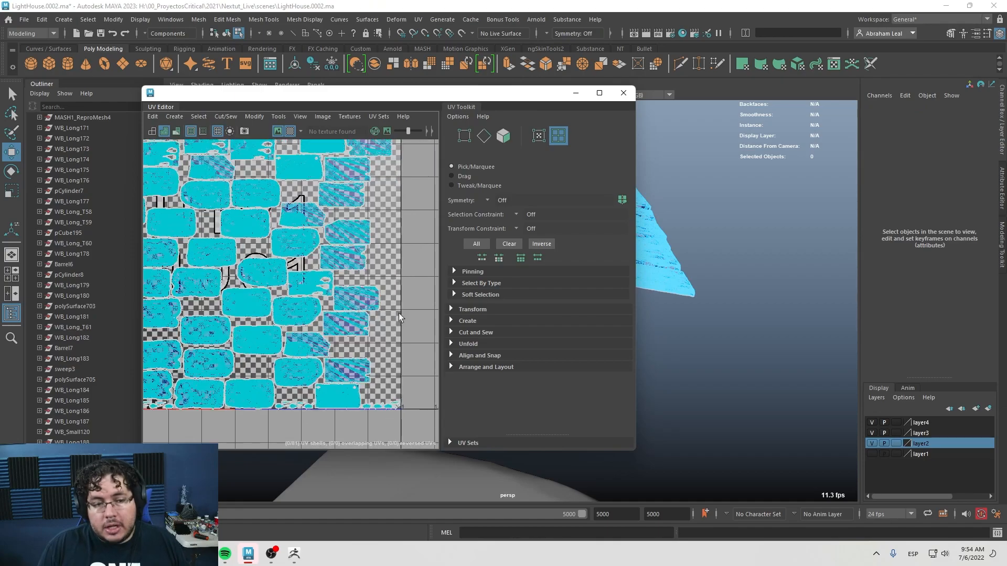
scroll(397, 311, "up", 4)
scroll(274, 245, "up", 2)
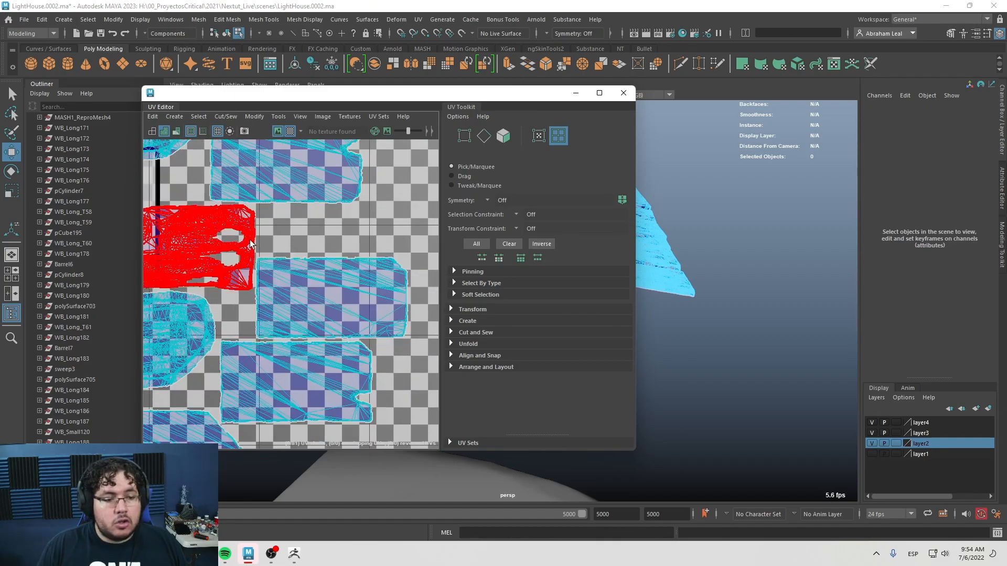
Select a single shingle UV shell and frame its faces in the viewport to compare them with the UV layout.
left_click(251, 241)
left_click_drag(493, 94, 298, 121)
left_click_drag(543, 215, 567, 263, "alt")
key("f")
left_click_drag(696, 317, 527, 328, "alt")
scroll(527, 328, "down", 6)
scroll(150, 299, "down", 8)
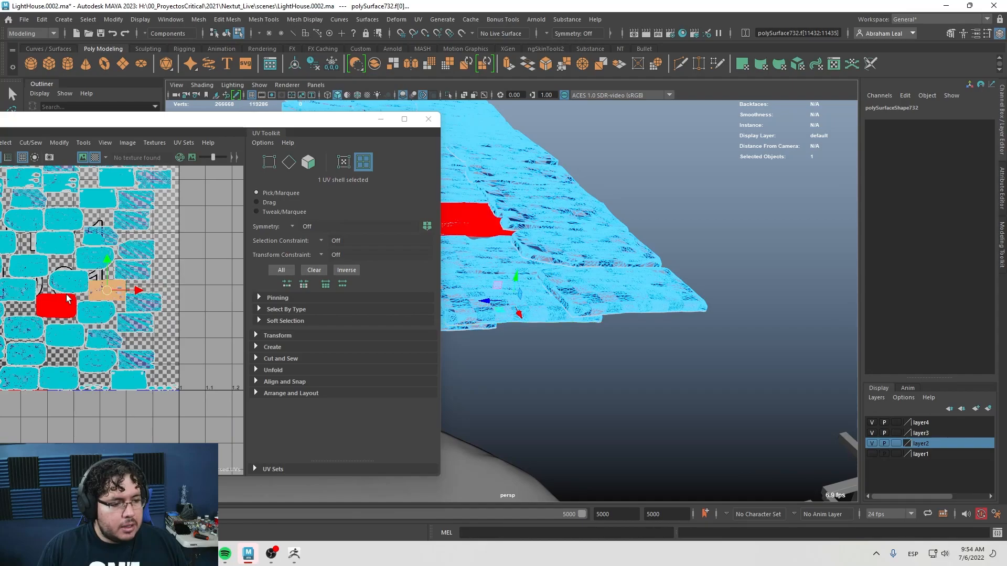
Compare more single UV shells with their shingles, close the UV Editor and return to object selection mode.
scroll(131, 278, "up", 8)
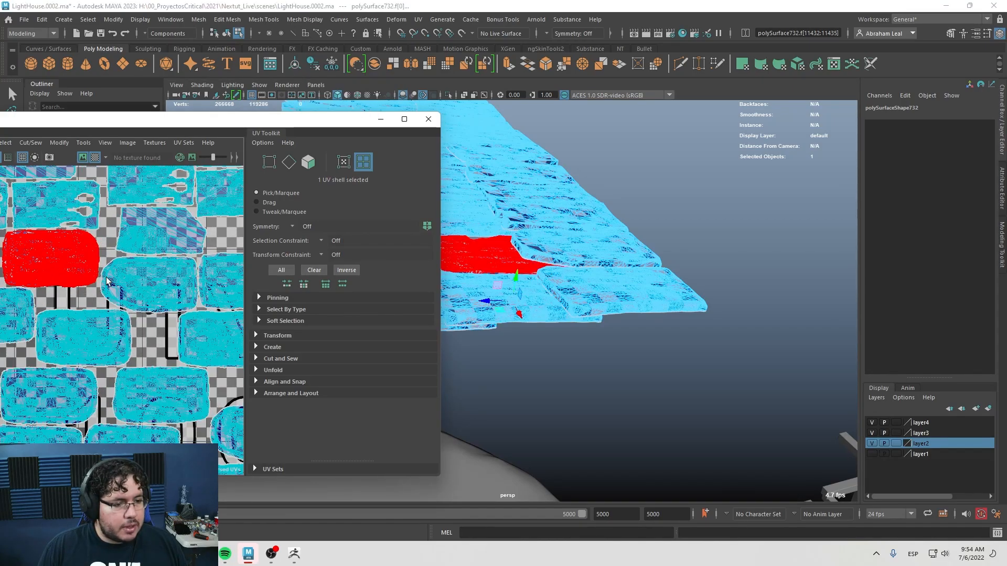
scroll(147, 314, "down", 6)
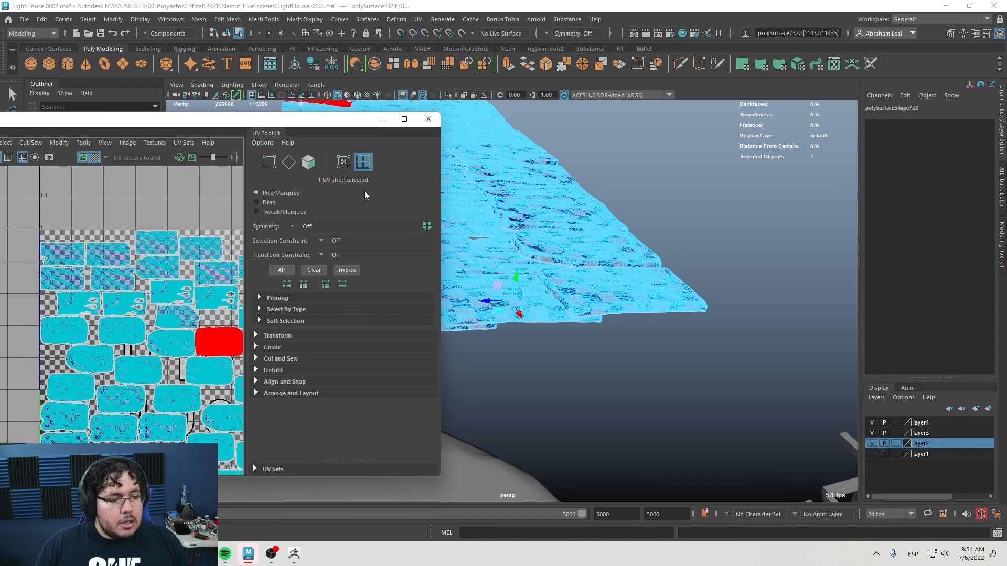
scroll(124, 304, "down", 2)
left_click(429, 119)
right_click_drag(530, 172, 573, 128)
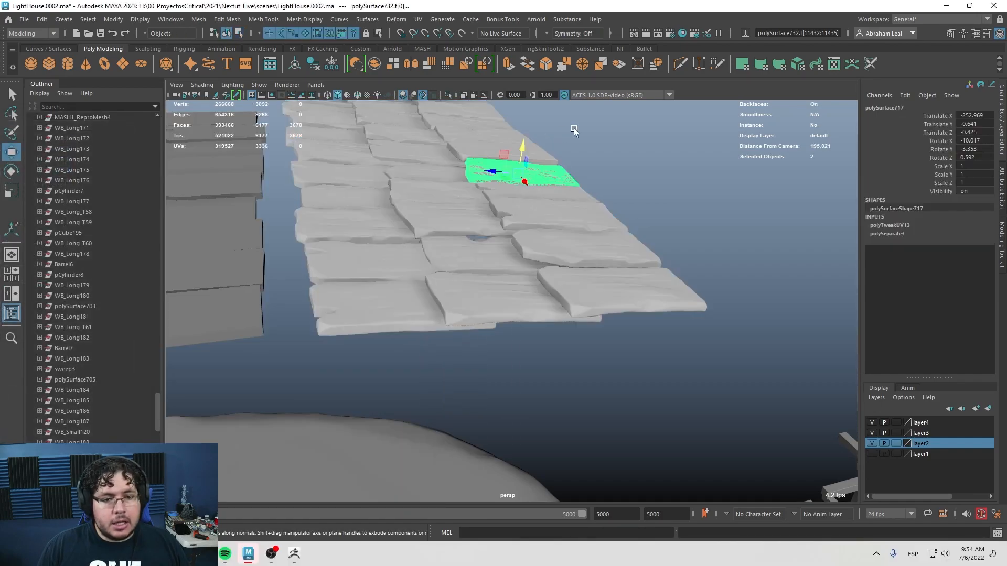
Combine all the high-poly shingles into one mesh, delete its history and freeze its transformations.
scroll(596, 256, "down", 4)
left_click_drag(595, 257, 602, 180, "alt")
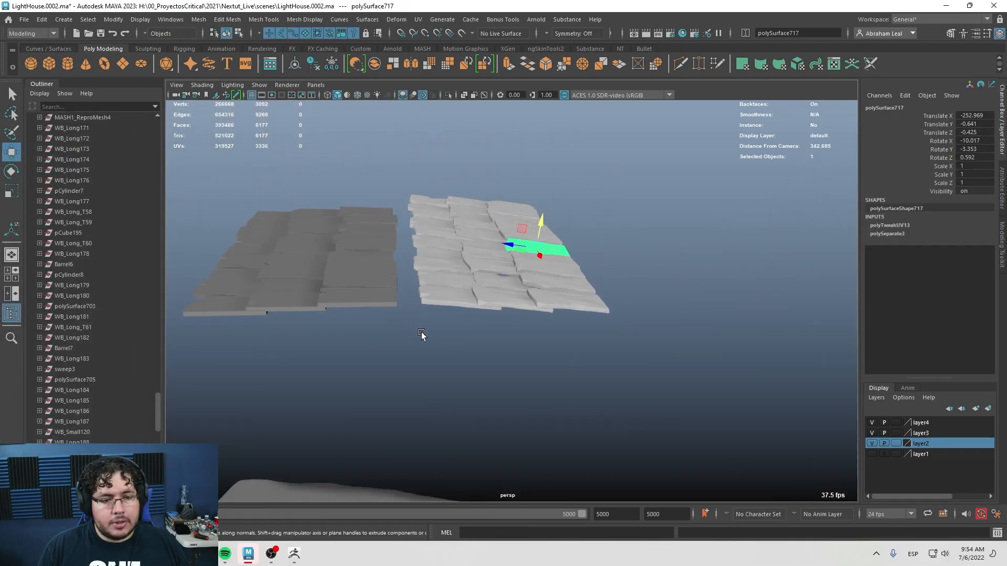
left_click_drag(421, 332, 603, 180)
left_click(373, 64)
key("e")
left_click(313, 63)
left_click(331, 64)
Export the selected combined shingles mesh as an FBX named ShinglesModular into the Lighthouse folder on the desktop.
left_click(24, 20)
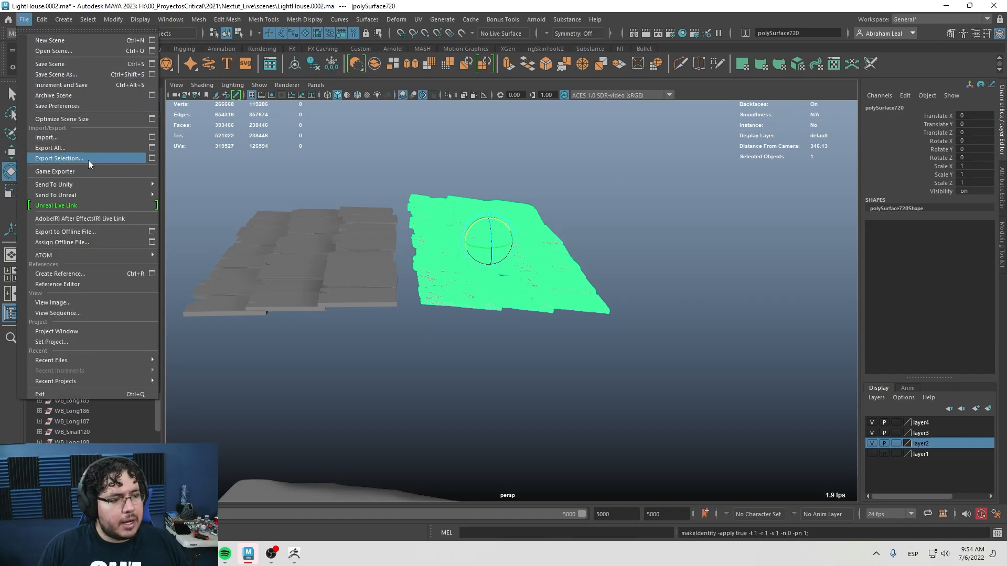
left_click(58, 159)
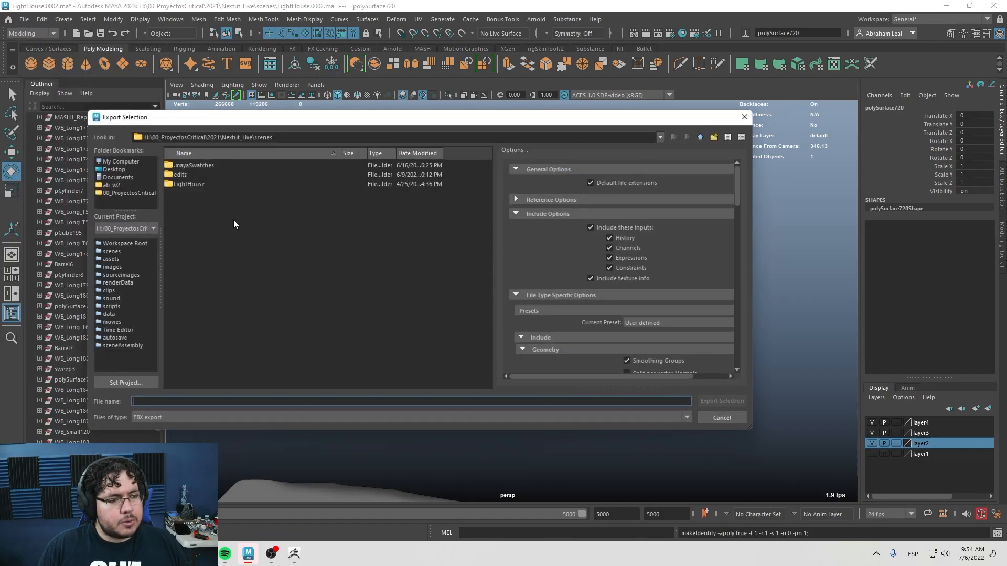
left_click(113, 169)
double_click(189, 221)
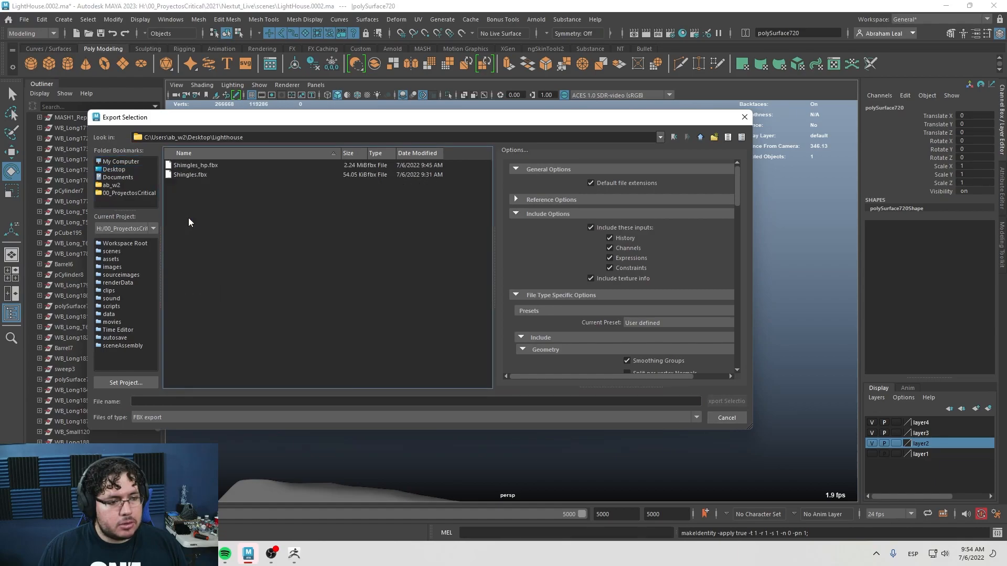
left_click(177, 400)
type("ShiNM")
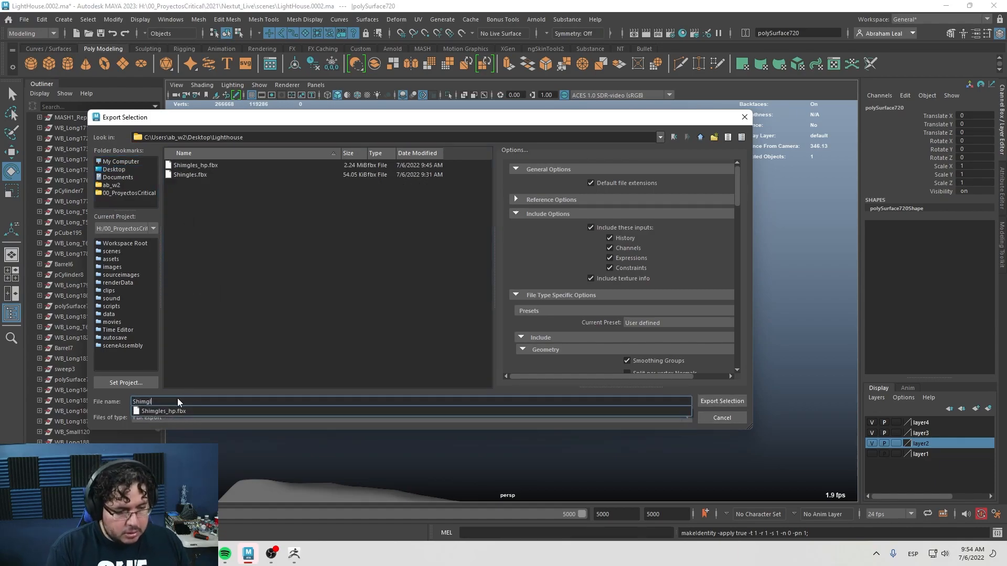
key("BackSpace")
key("BackSpace")
type("ngles,M")
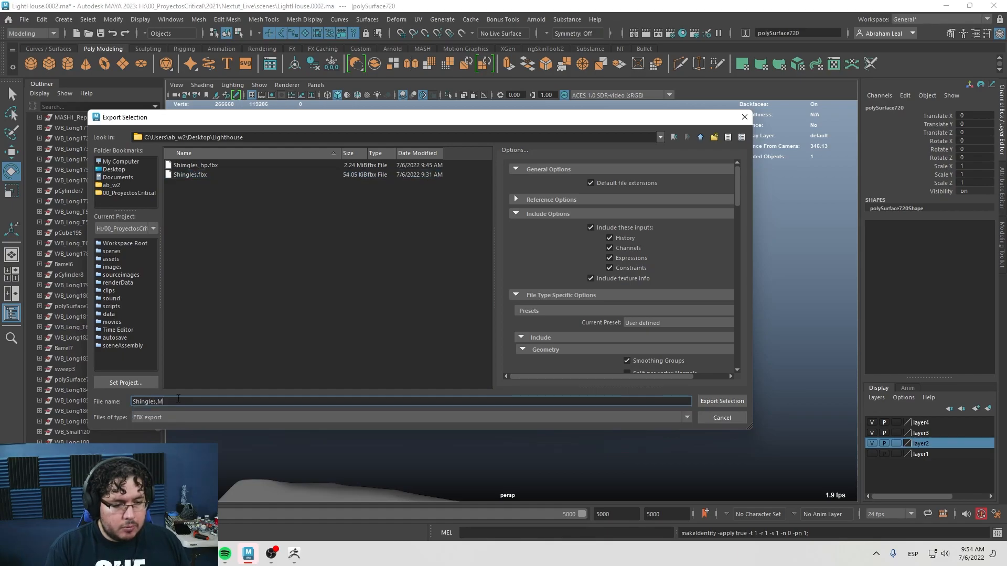
type("sp")
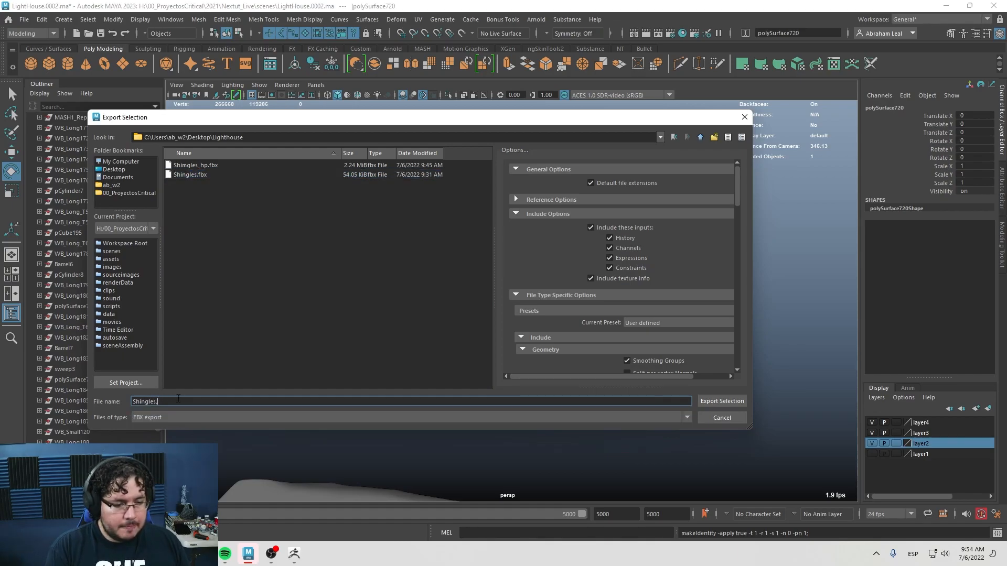
key("BackSpace")
type("Modular")
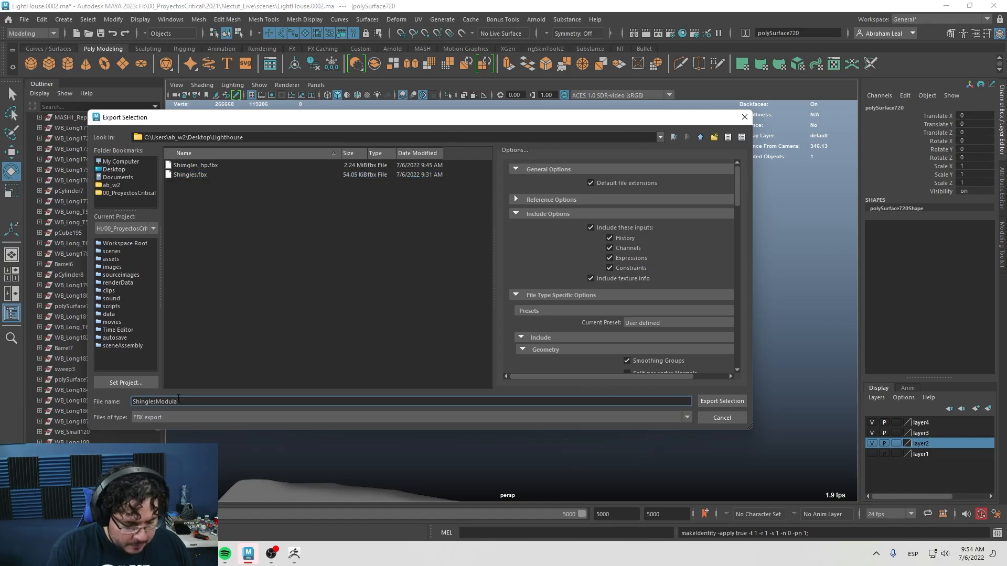
key("Return")
Launch Adobe Substance 3D Painter and dismiss its welcome window.
key("super")
type("sub")
key("Return")
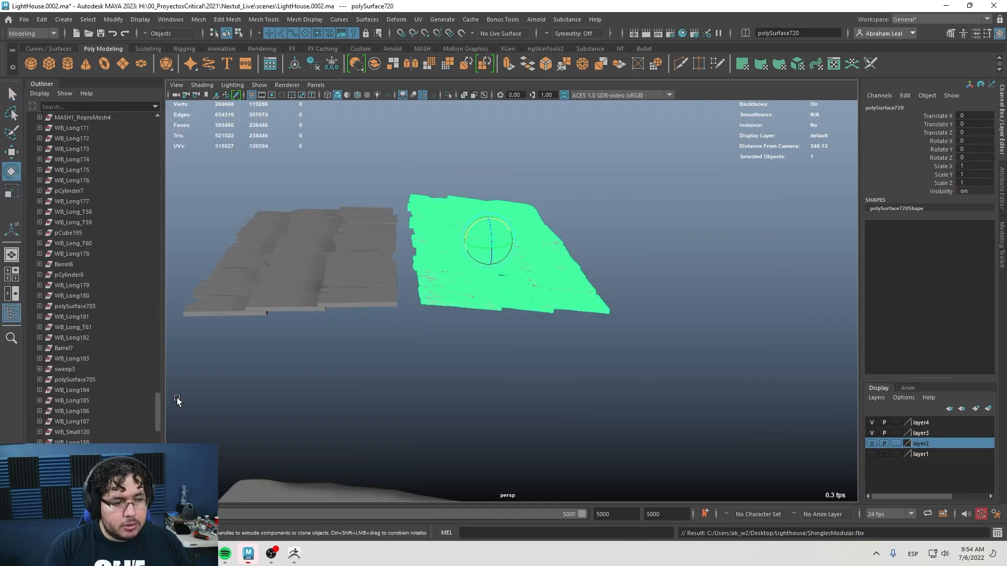
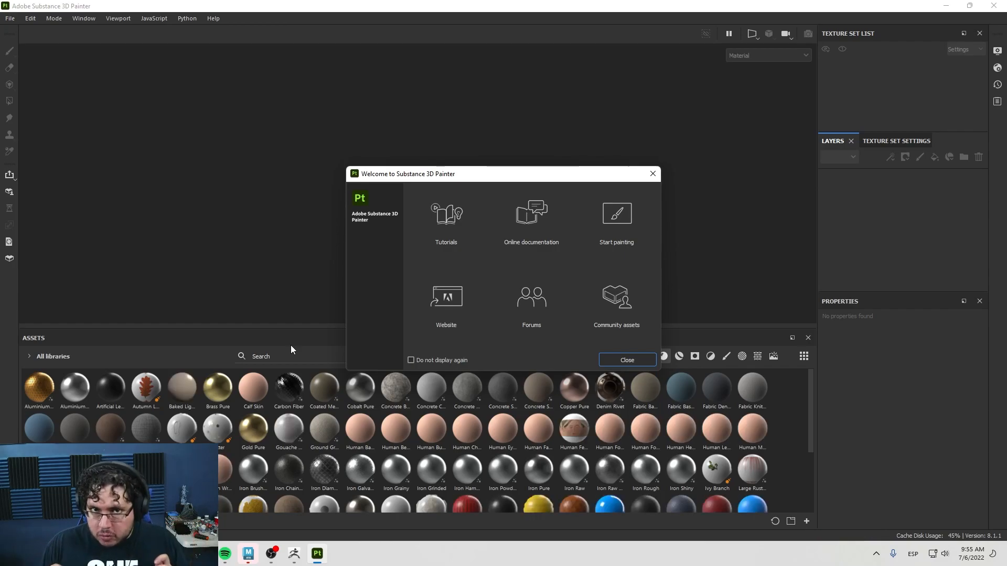
left_click(653, 173)
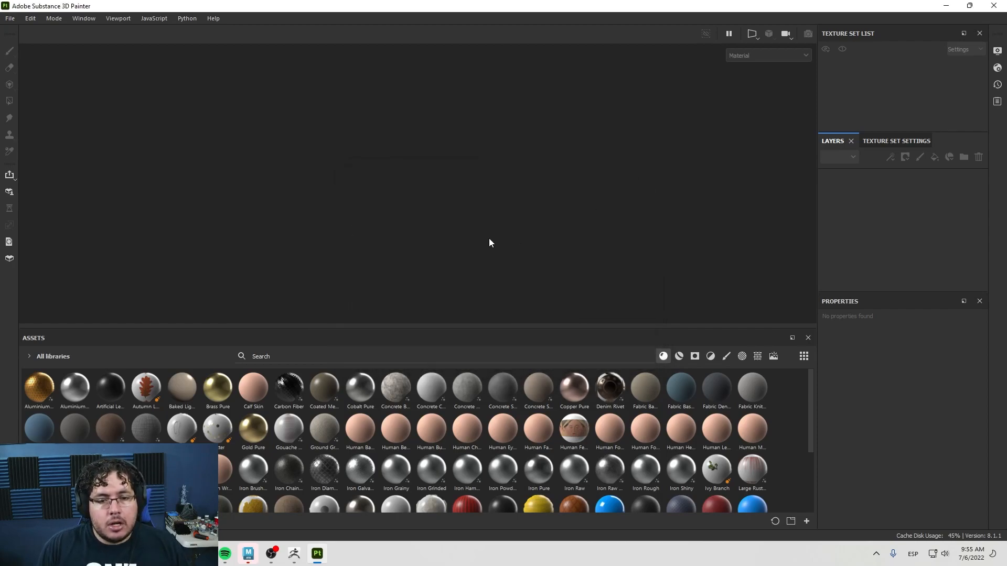
Create a new project using ShinglesModular.fbx from the desktop's Lighthouse folder as the mesh.
left_click(8, 19)
mouse_move(35, 55)
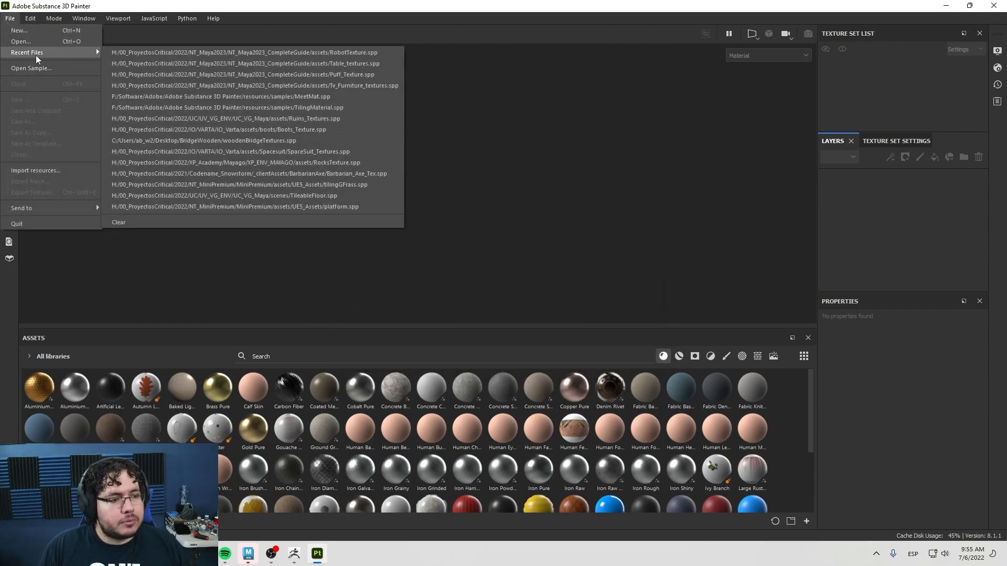
left_click(29, 32)
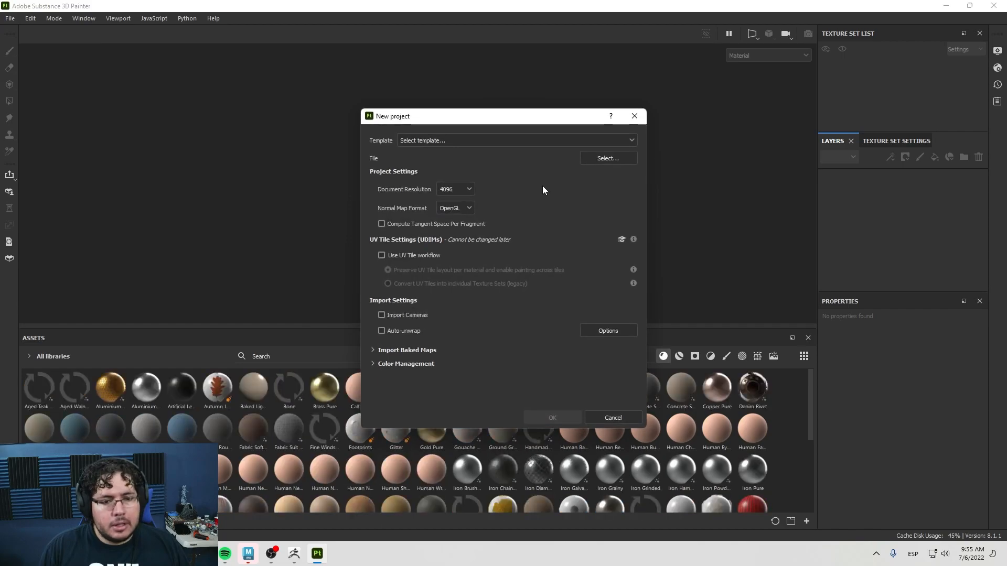
left_click(603, 158)
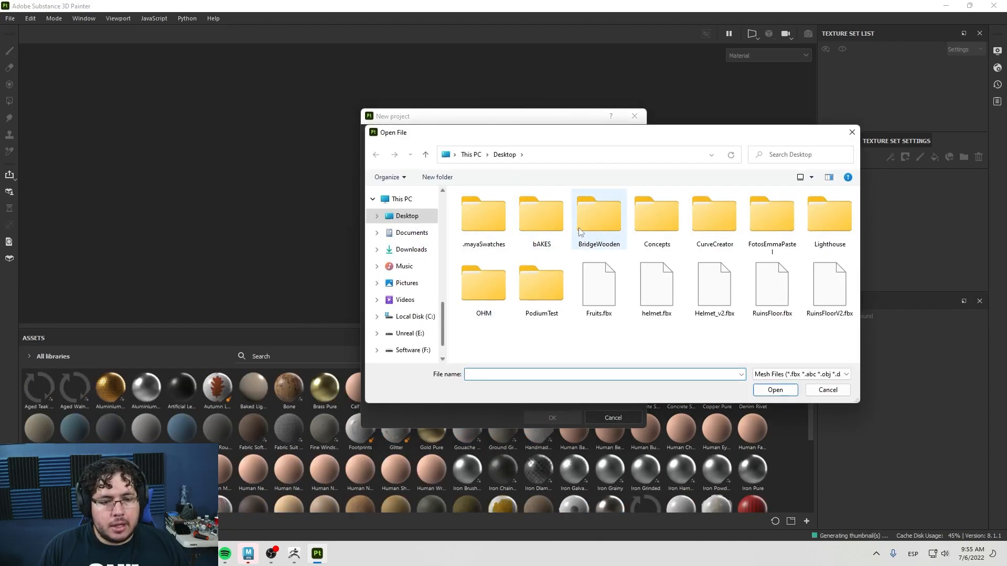
double_click(829, 215)
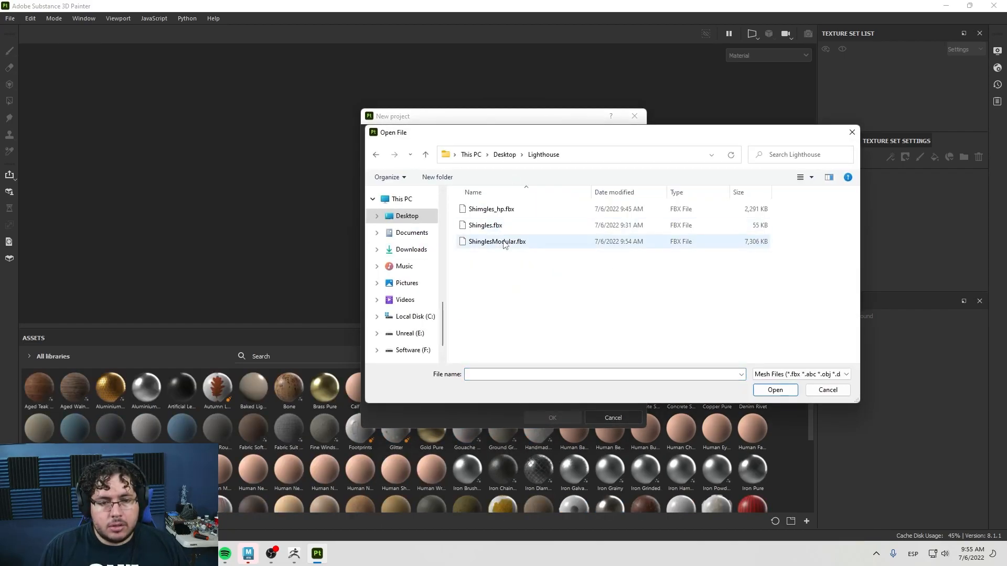
double_click(504, 242)
left_click(551, 418)
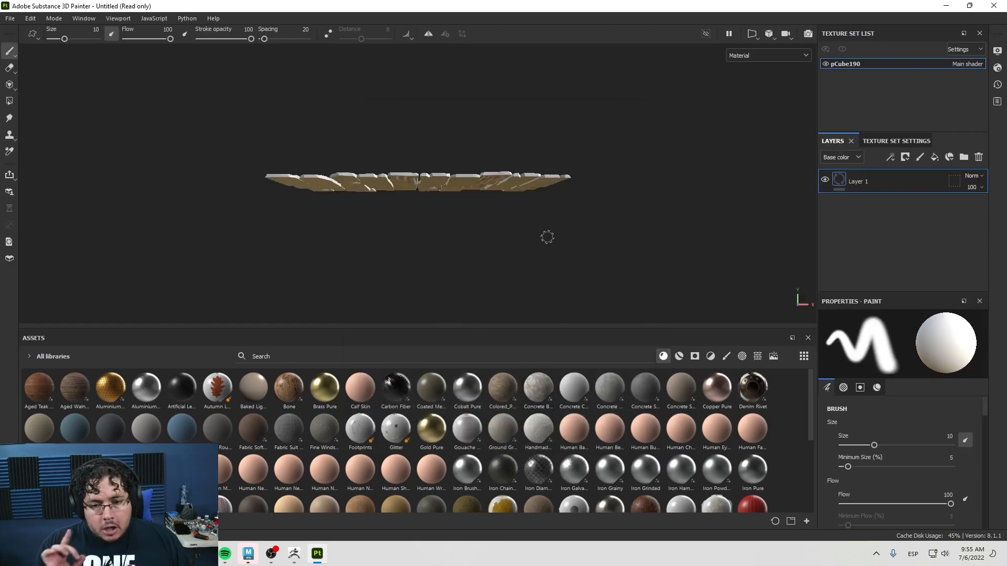
Change the main shader from asm-metal-rough to pbr-material-layering and close the shader settings.
mouse_move(570, 218)
left_mouse_down("alt")
mouse_move(504, 238)
mouse_move(630, 268)
left_mouse_up("alt")
left_click(894, 139)
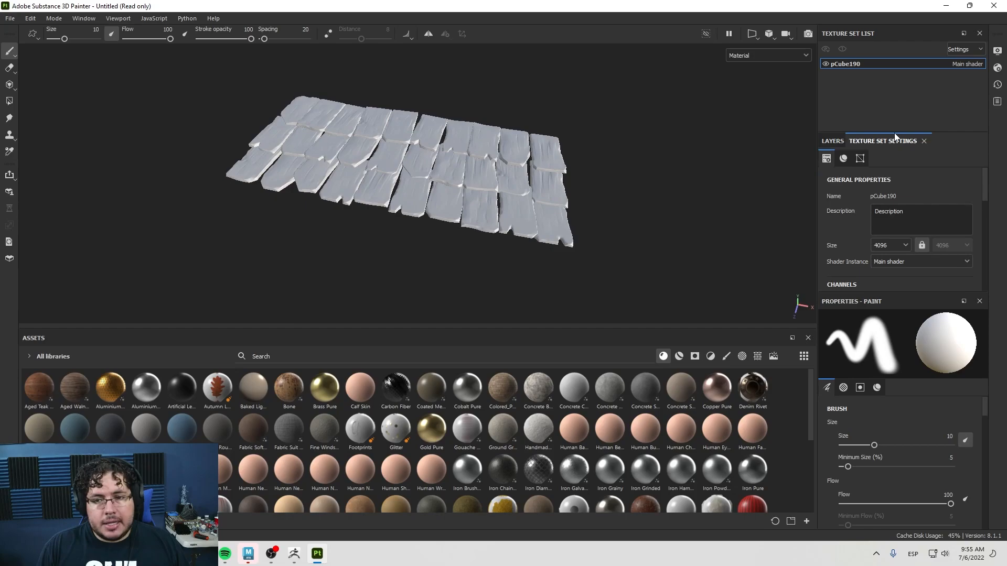
left_click(997, 68)
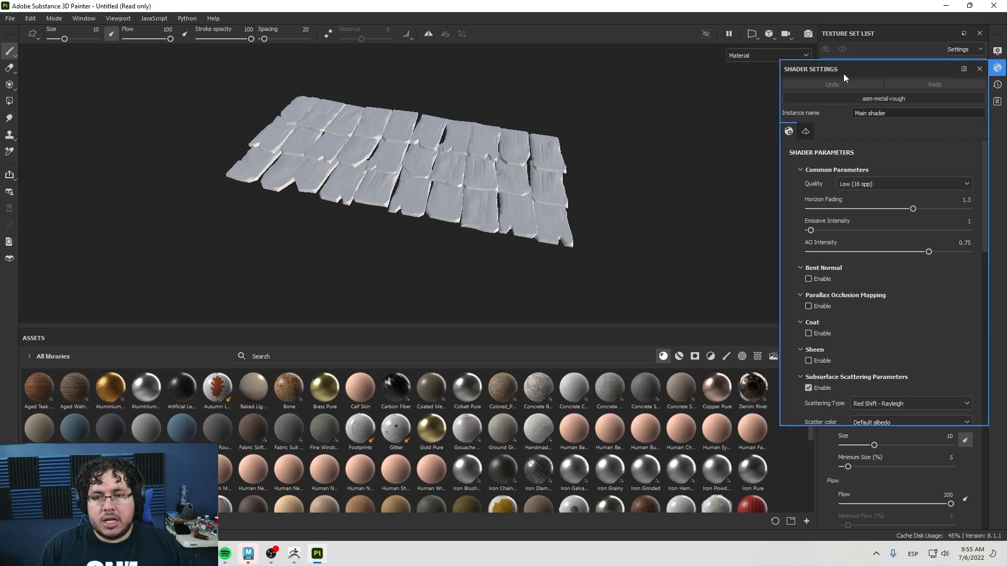
left_click(880, 99)
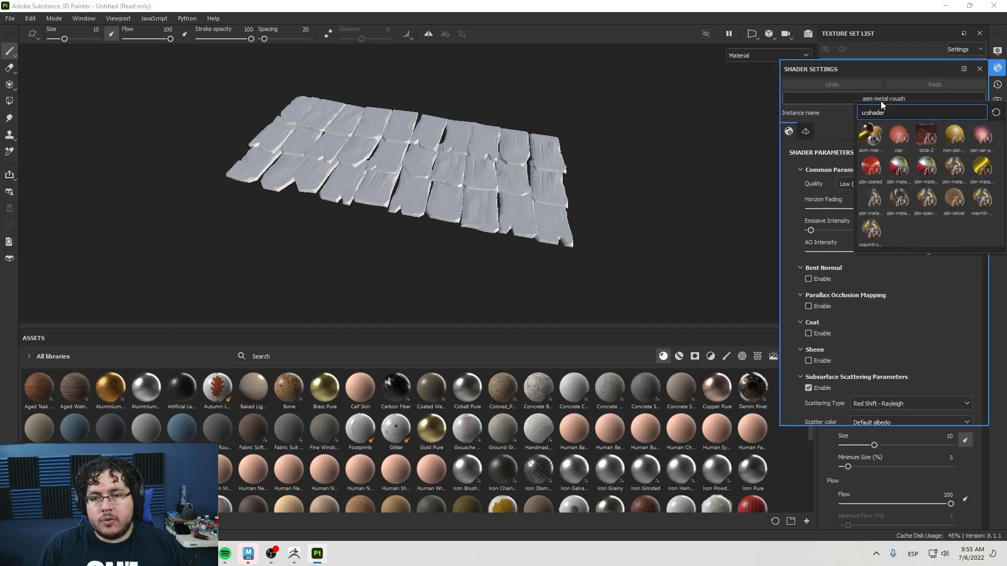
mouse_move(895, 168)
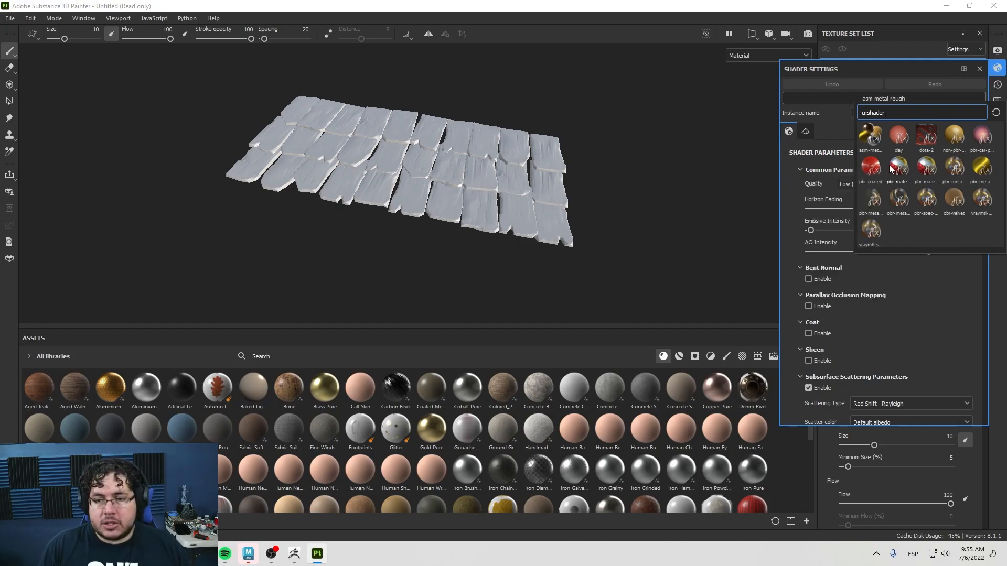
left_click(893, 167)
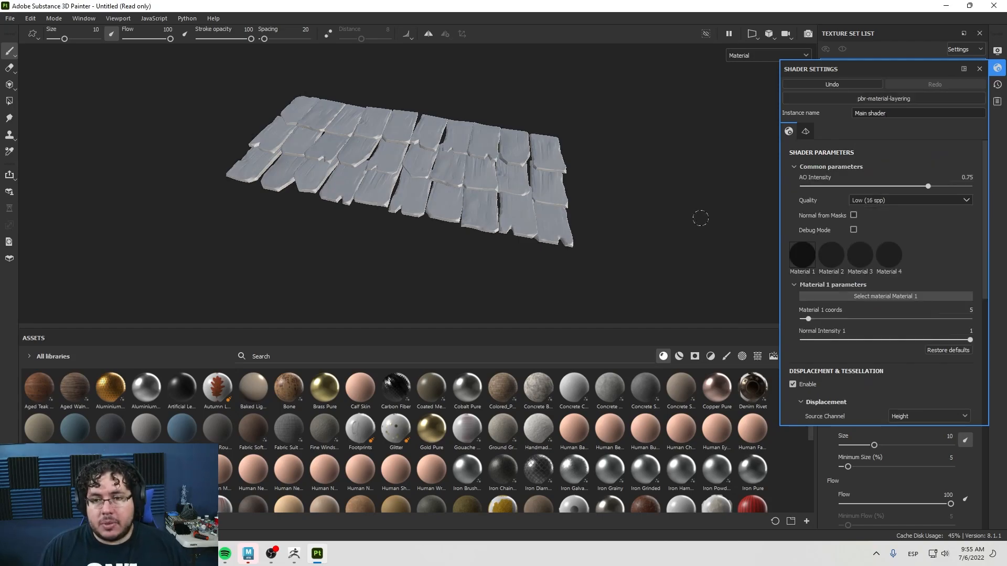
left_click(979, 69)
Open the mesh map baking settings for the shingles and set the output size to 4096.
scroll(877, 237, "down", 5)
left_click(926, 213)
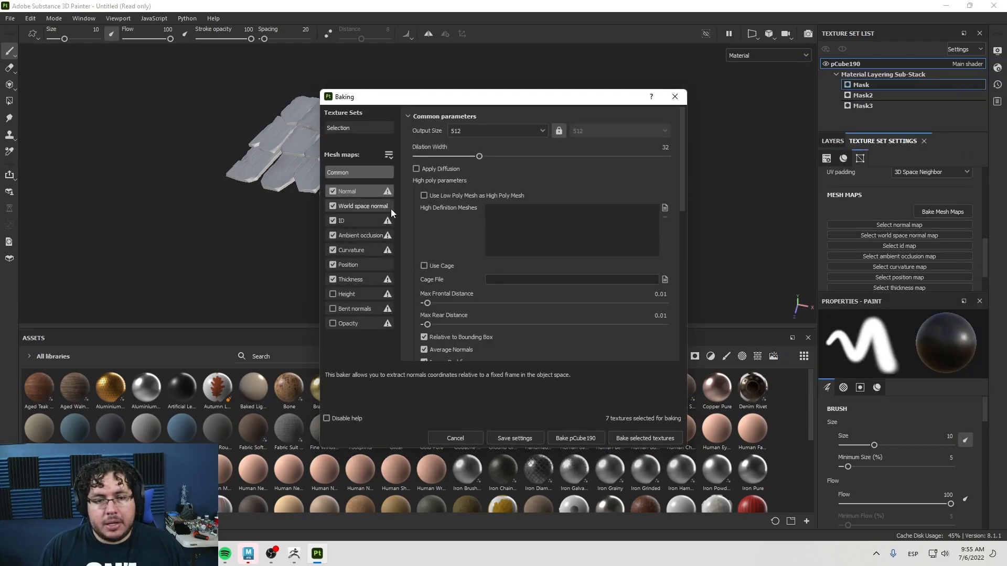
left_click(484, 134)
left_click(466, 219)
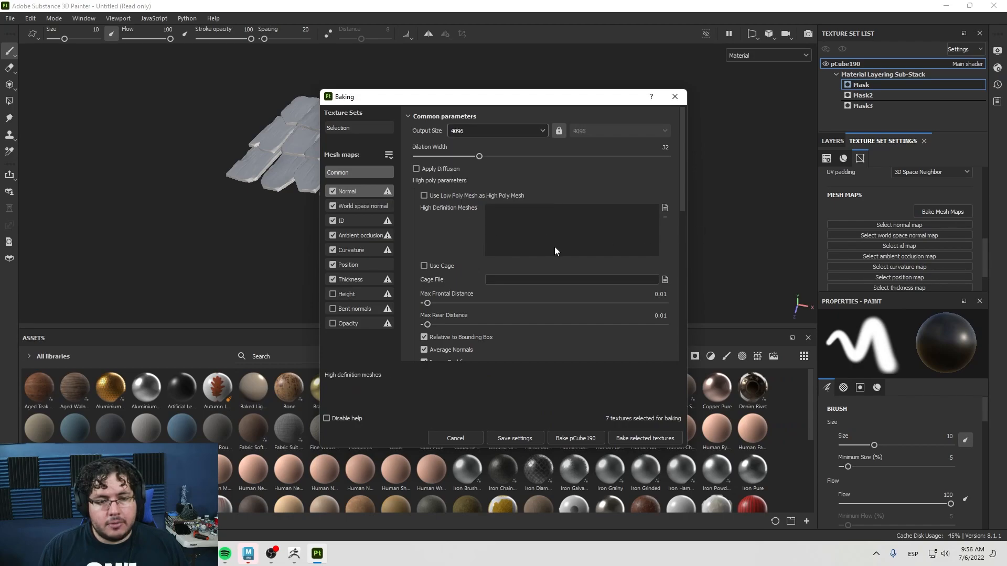
Bake the seven selected mesh maps for the pCube190 texture set at 4096.
left_click(634, 438)
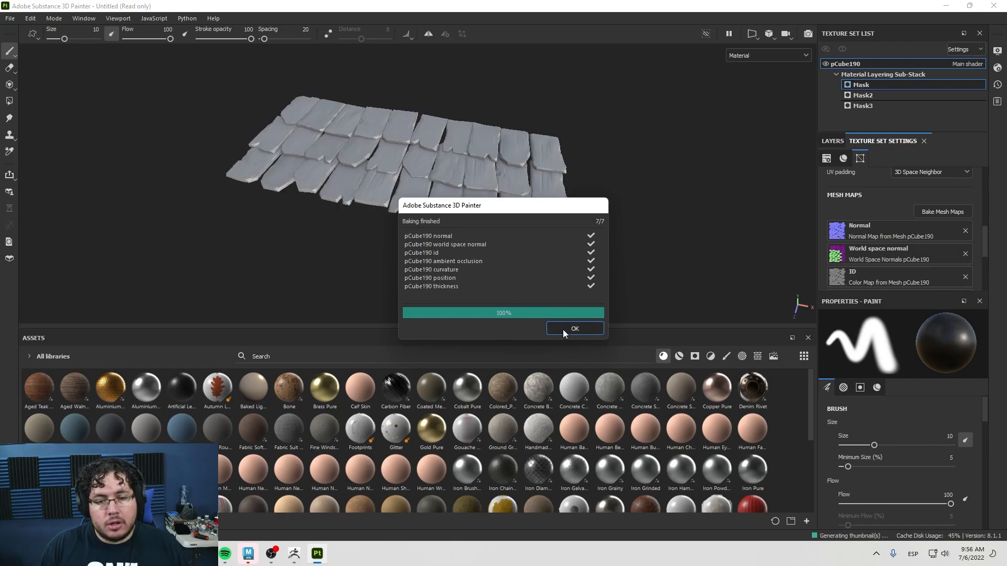
left_click(565, 329)
left_click_drag(622, 259, 488, 194, "alt")
middle_click_drag(489, 195, 646, 141, "alt")
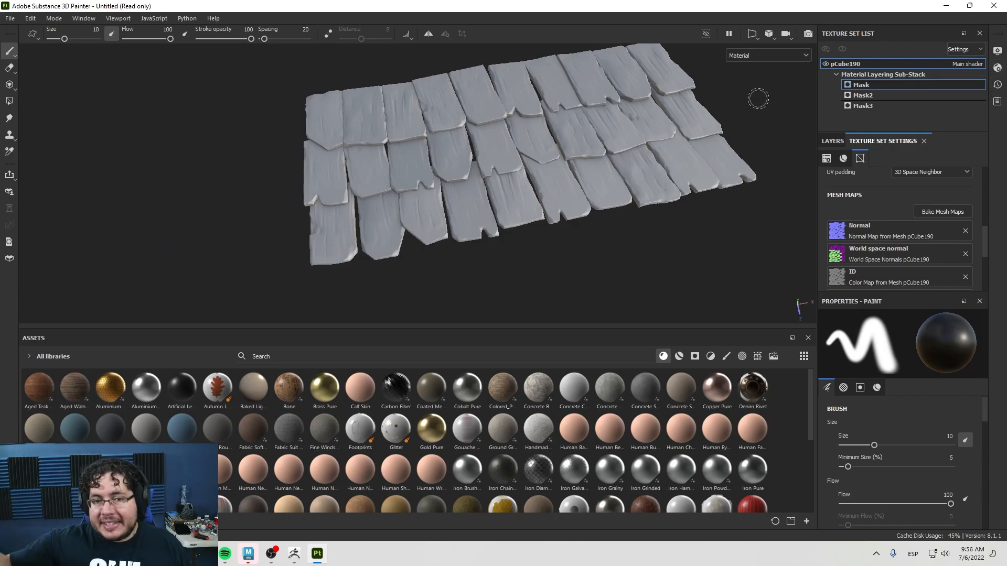
Assign Aged Walnut Wood as Material 1 in the main shader's material layering settings.
left_click(998, 70)
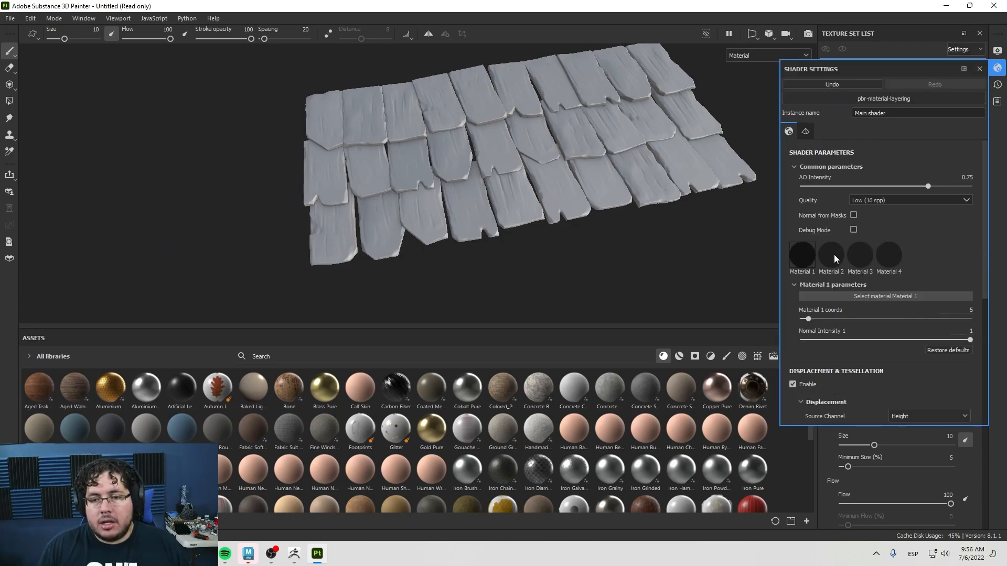
left_click(869, 296)
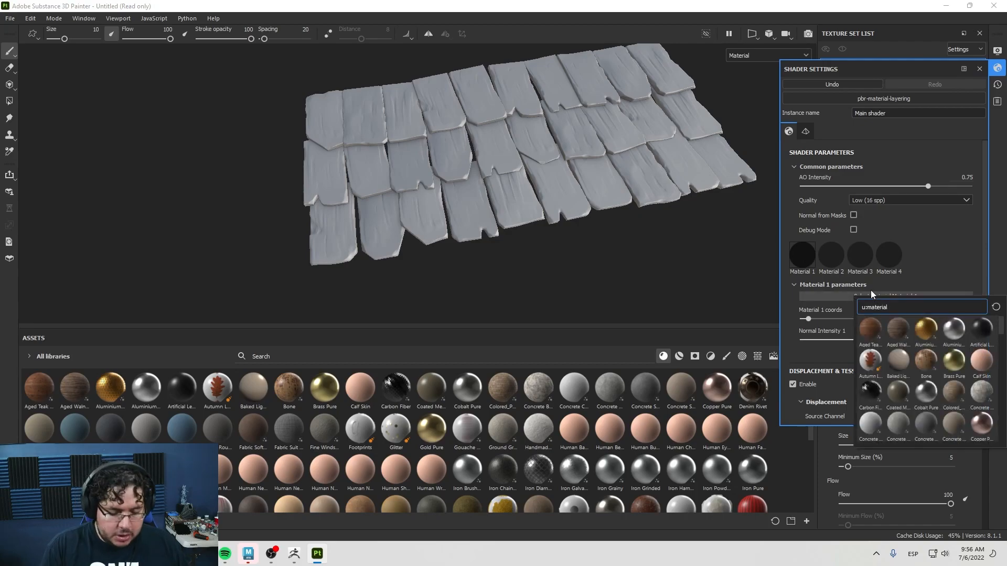
type("w")
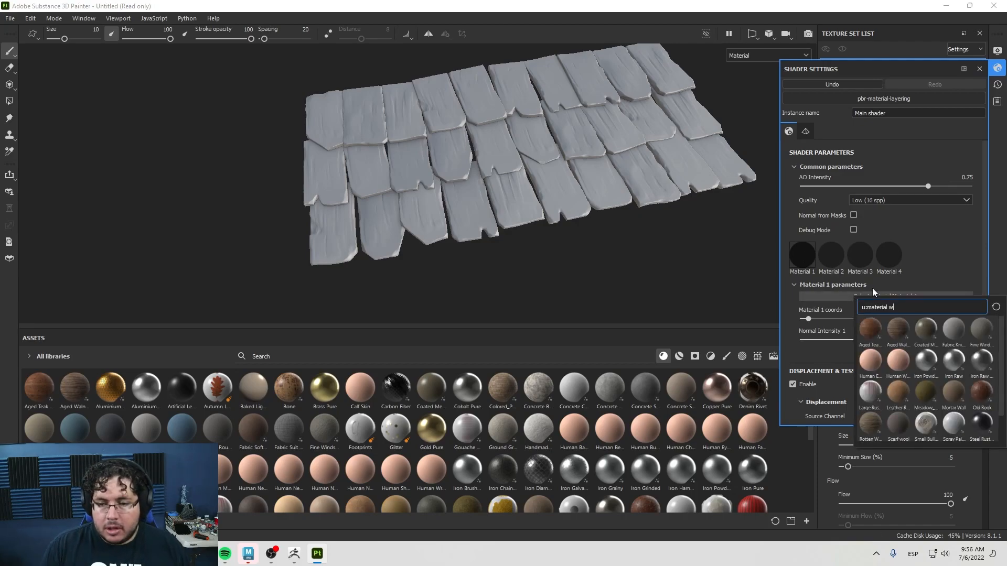
left_click(895, 325)
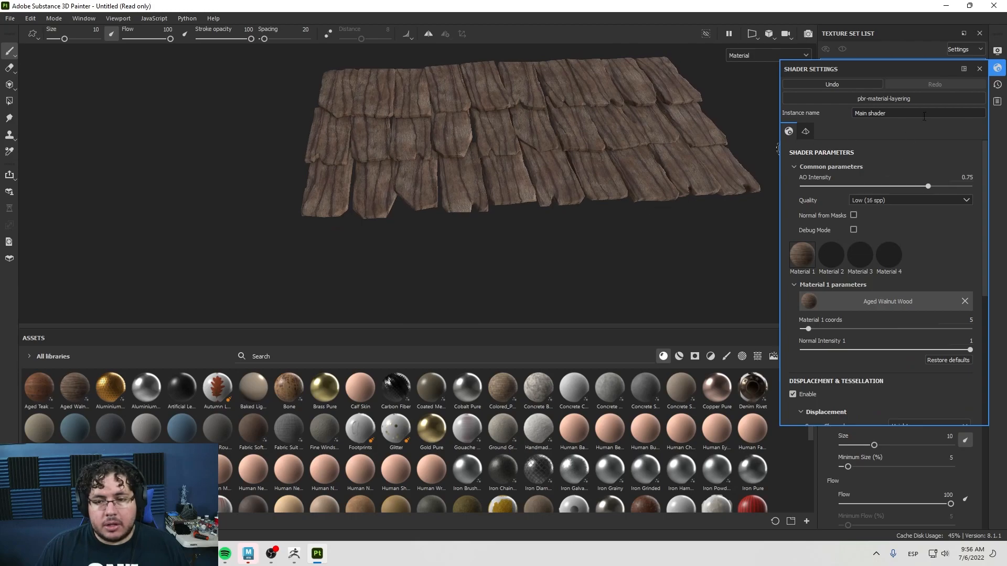
mouse_move(812, 327)
left_mouse_down()
mouse_move(823, 328)
mouse_move(812, 330)
left_mouse_up()
left_click_drag(598, 231, 544, 197, "alt")
middle_click_drag(544, 198, 435, 270, "alt")
right_click_drag(435, 270, 593, 265, "alt")
left_click_drag(593, 265, 700, 249, "alt")
left_click(978, 69)
key("f")
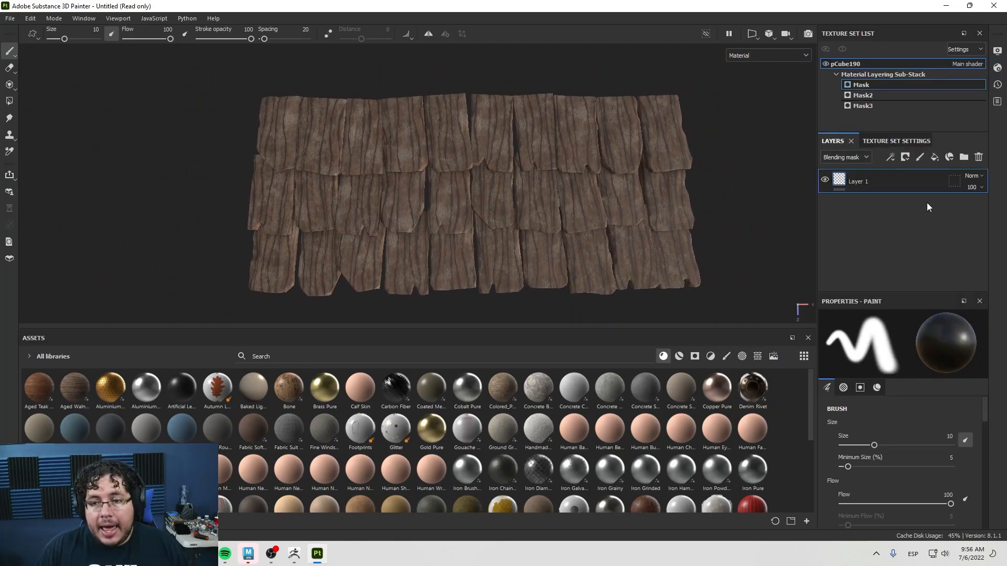
left_click(934, 157)
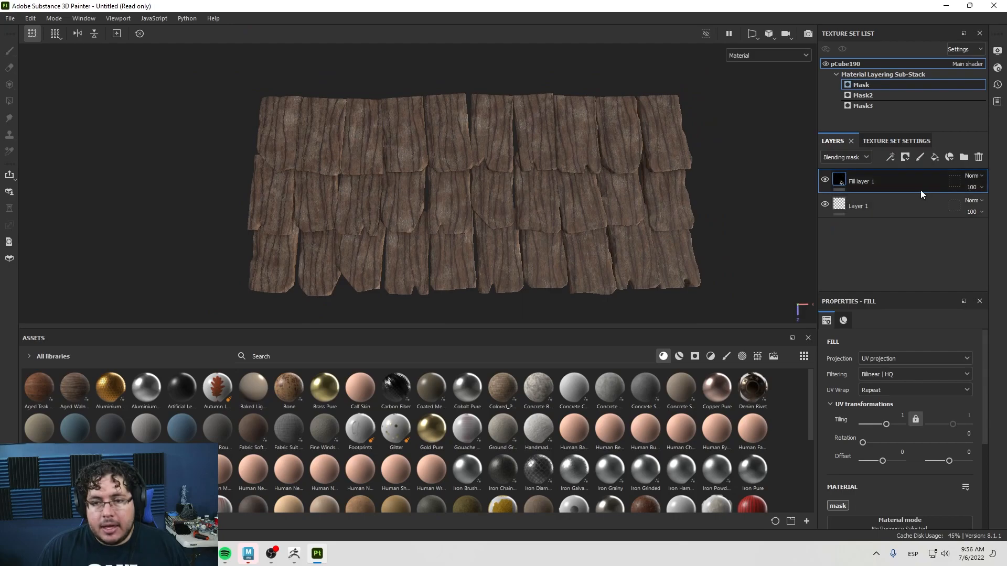
key("Delete")
right_click_drag(487, 224, 549, 264, "alt")
mouse_move(549, 265)
left_mouse_down("alt")
mouse_move(589, 229)
mouse_move(752, 212)
left_mouse_up("alt")
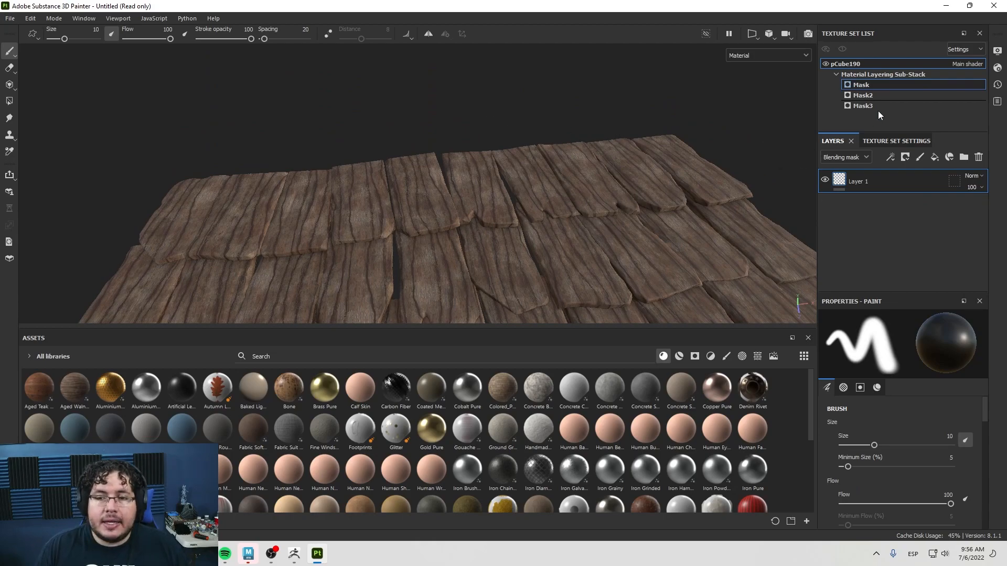
Search the materials for rust and assign Rust Fine as Material 2 in the main shader.
left_click(997, 67)
left_click(831, 256)
left_click(860, 295)
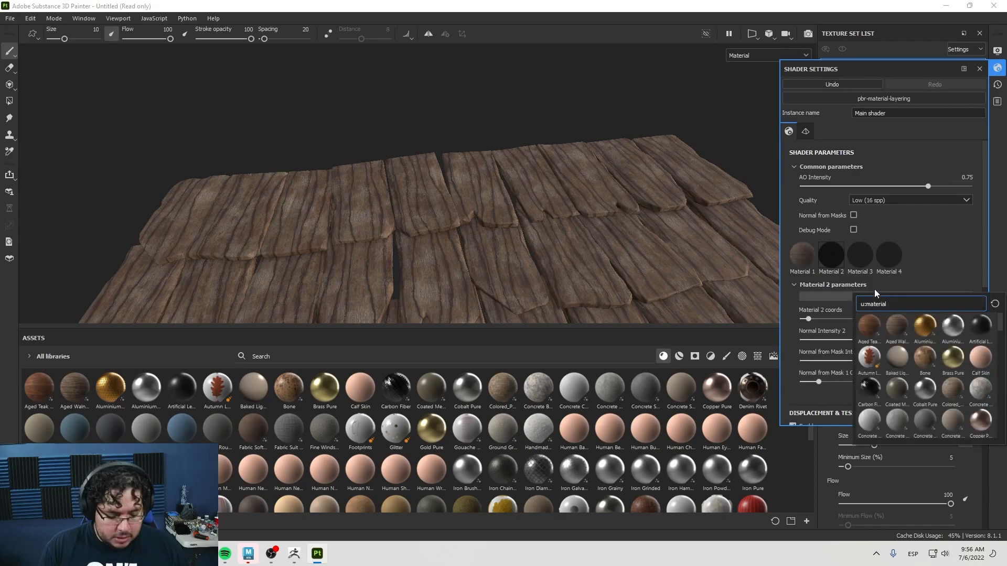
type("rusd")
key("BackSpace")
type("t")
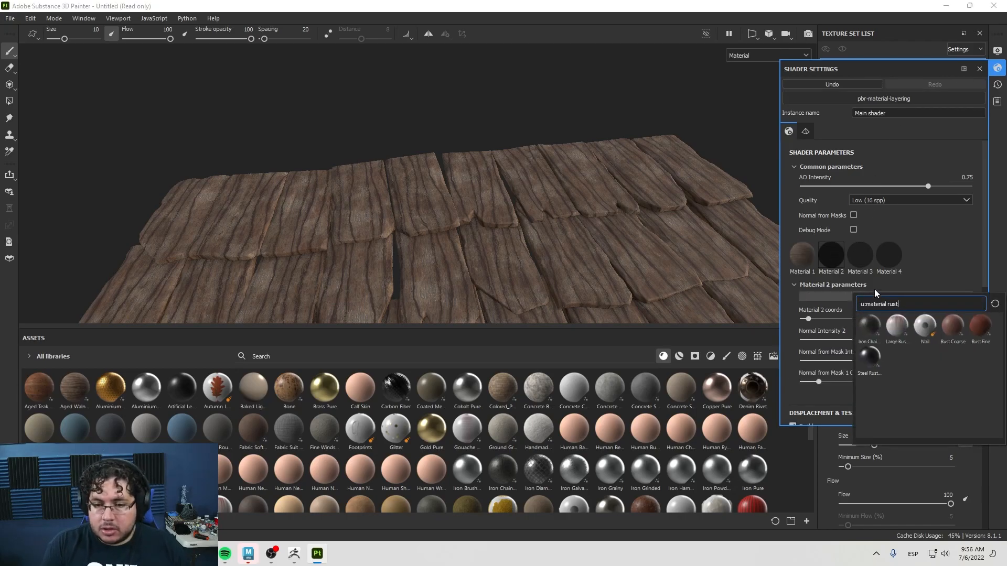
left_click(982, 334)
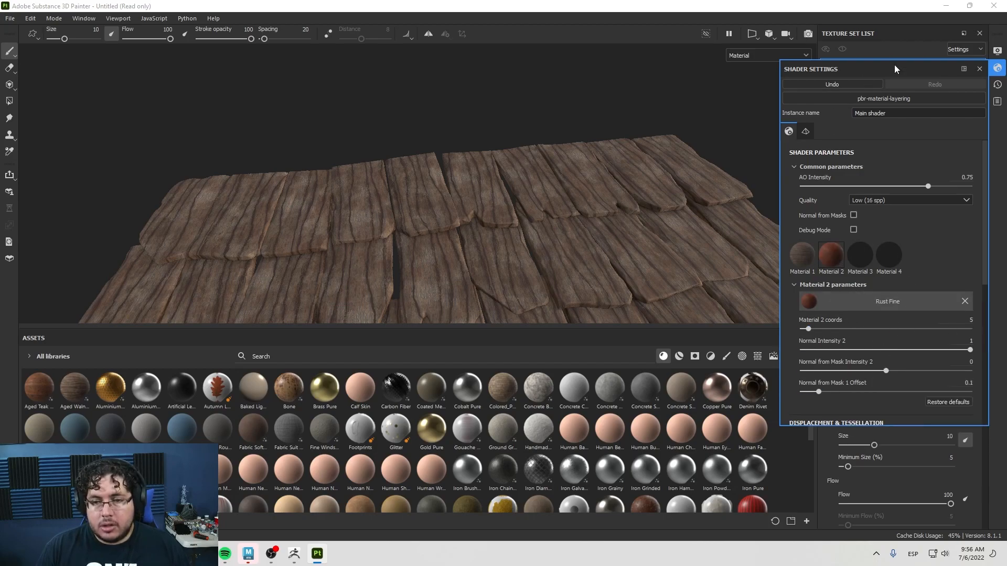
left_click(980, 69)
mouse_move(574, 212)
left_mouse_down()
mouse_move(493, 262)
mouse_move(556, 280)
mouse_move(561, 304)
left_mouse_up()
key("ctrl+z")
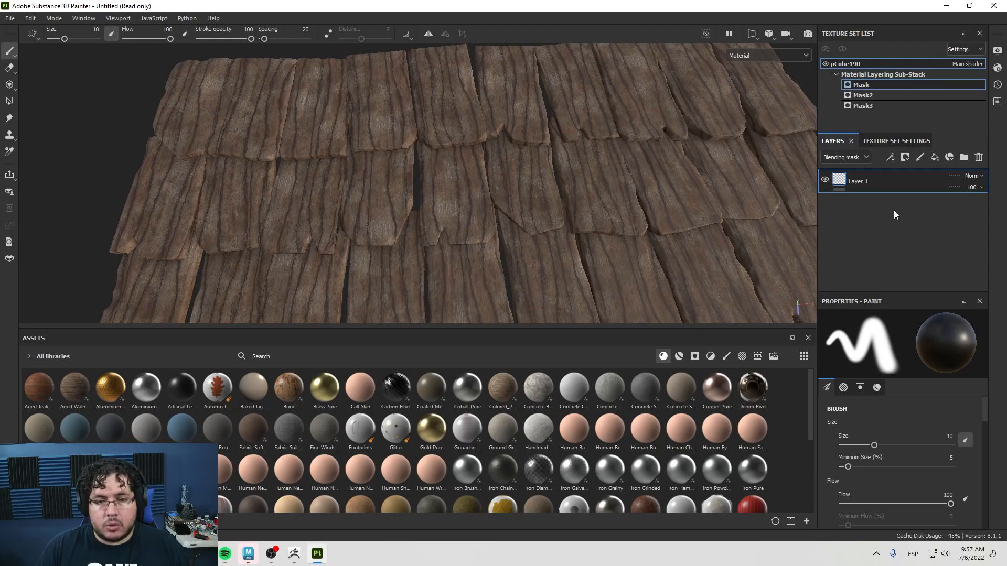
right_click(863, 184)
left_click(895, 373)
key("ctrl+z")
right_click(862, 187)
left_click(901, 21)
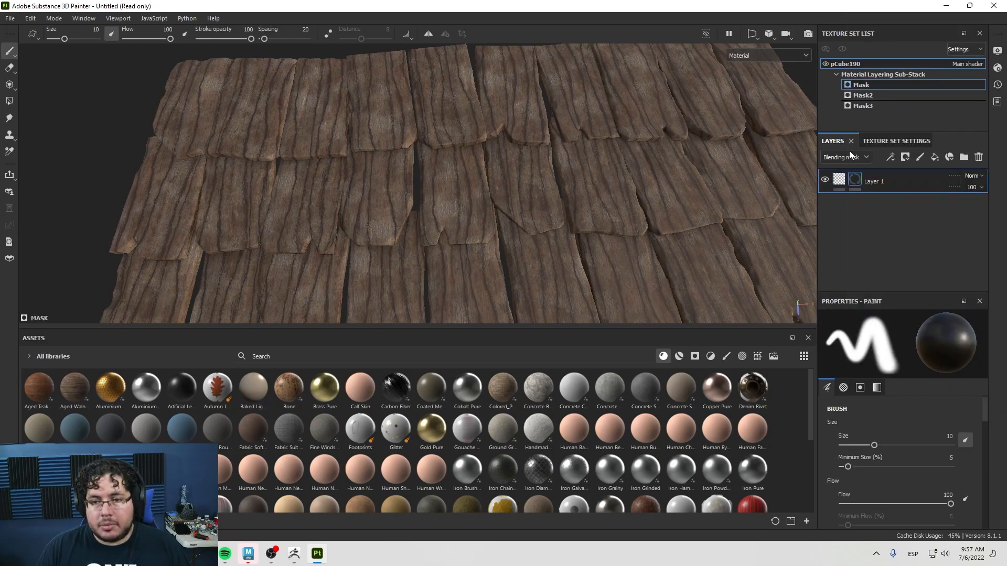
Replace Layer 1 in the blending mask stack with a fill layer and raise its mask value to full white.
key("Delete")
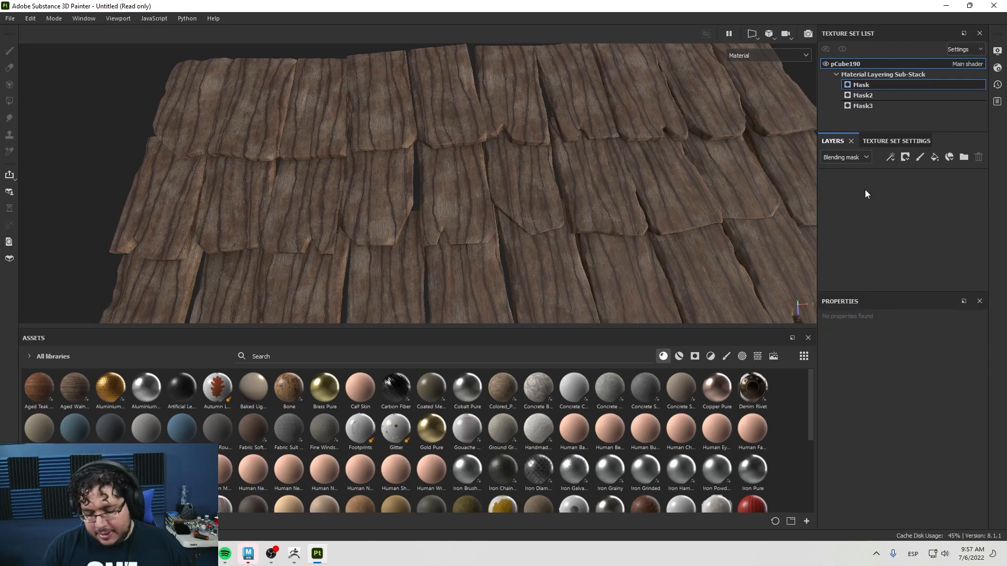
left_click(934, 157)
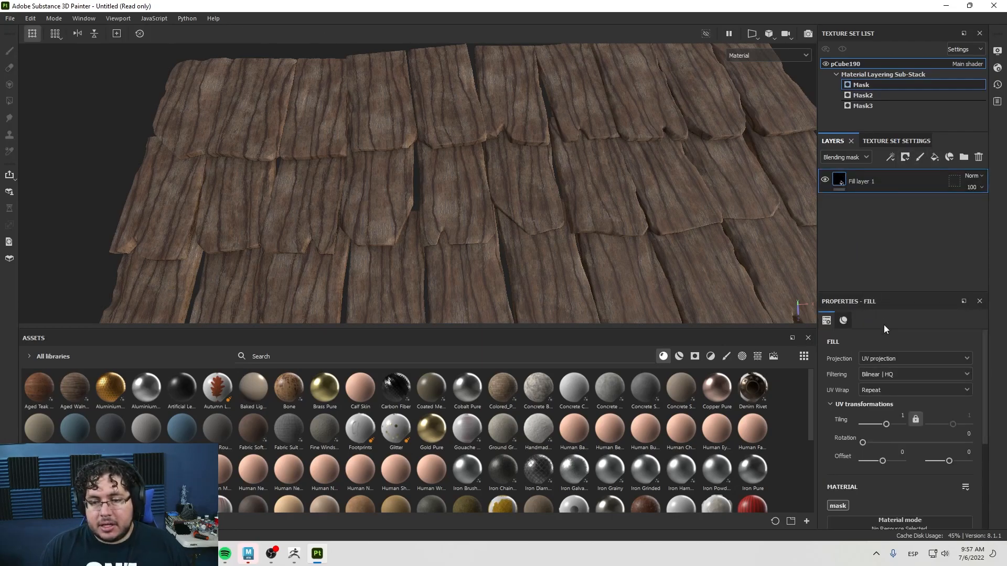
scroll(886, 383, "down", 5)
left_click_drag(863, 443, 997, 439)
Add a black mask with a Dirt generator to Fill layer 1.
right_click(875, 180)
left_click(901, 20)
right_click(854, 186)
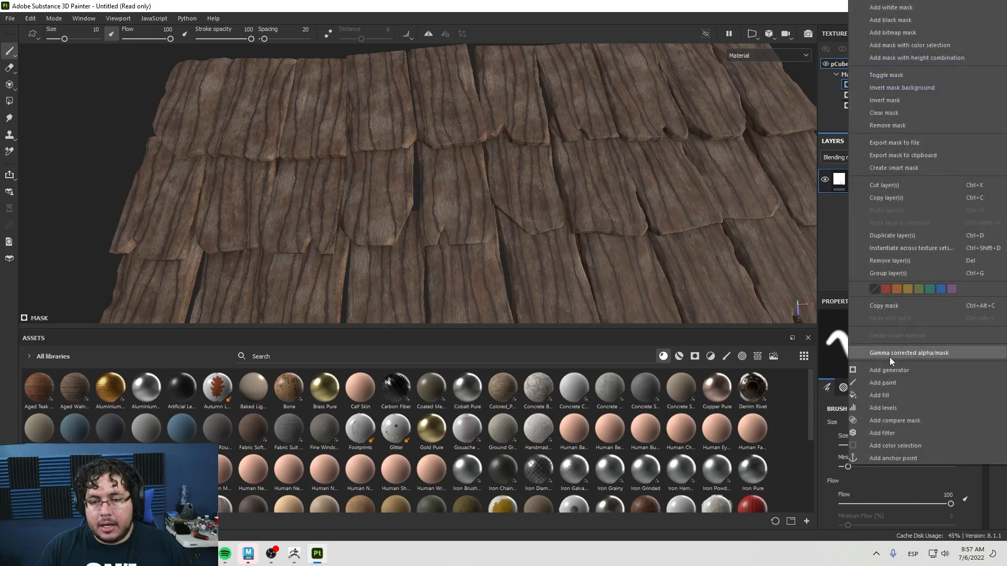
left_click(893, 369)
left_click(881, 347)
left_click(872, 421)
Examine how the dirt mask distributes the rust across the shingles from close up and several angles.
left_click_drag(694, 248, 701, 218, "alt")
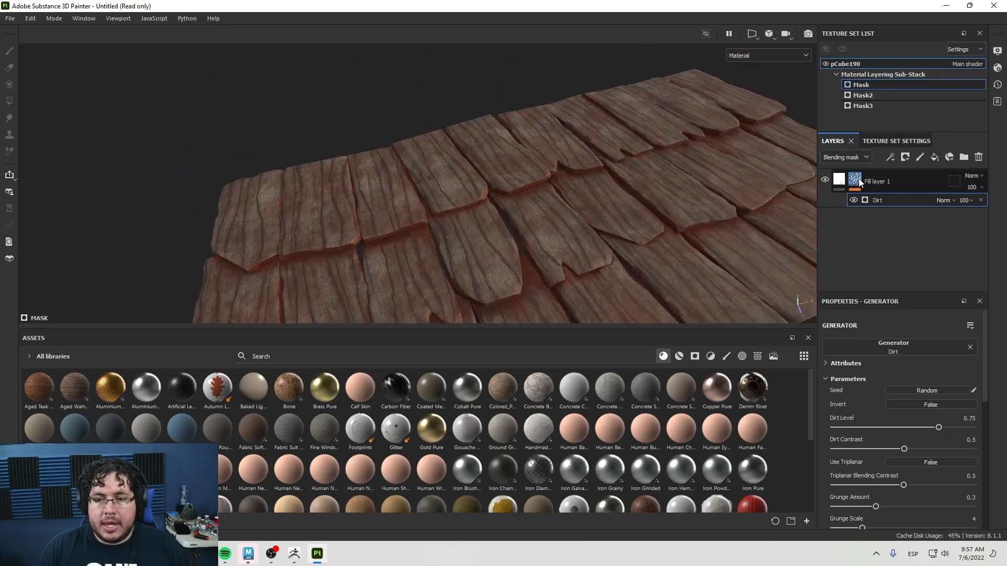
mouse_move(860, 182)
mouse_move(587, 231)
left_mouse_down("alt")
mouse_move(517, 274)
mouse_move(499, 212)
mouse_move(606, 224)
mouse_move(585, 217)
left_mouse_up("alt")
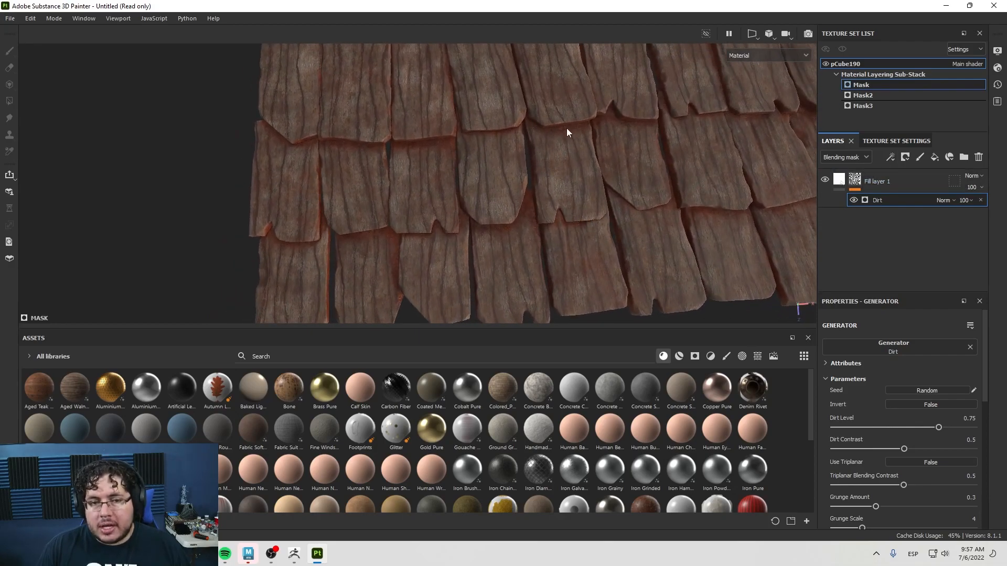
left_click_drag(567, 128, 564, 112, "alt")
right_click_drag(564, 112, 510, 185, "alt")
left_click_drag(510, 186, 467, 175, "alt")
middle_click_drag(467, 175, 376, 160, "alt")
left_click_drag(376, 160, 504, 186, "alt")
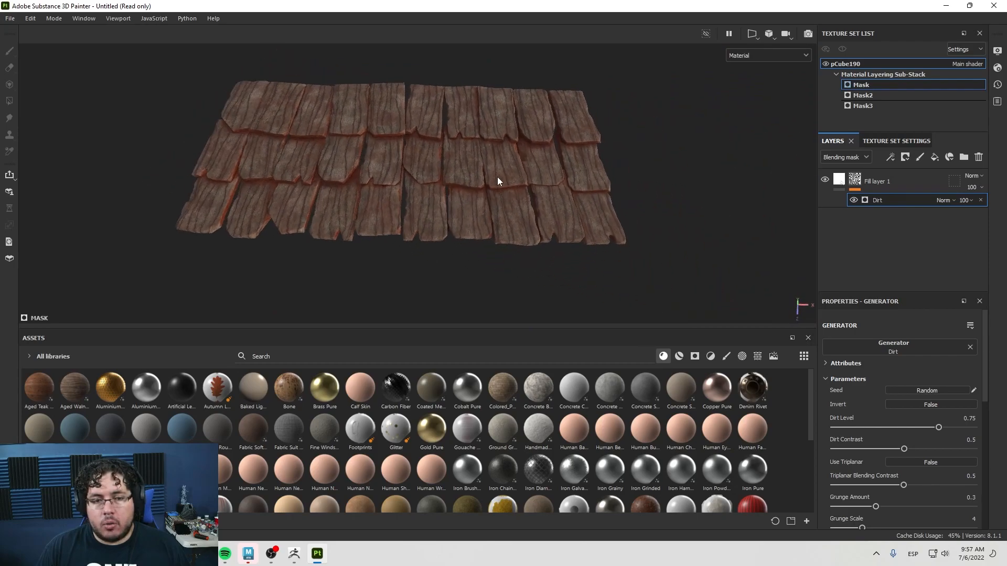
right_click_drag(504, 186, 438, 177, "alt")
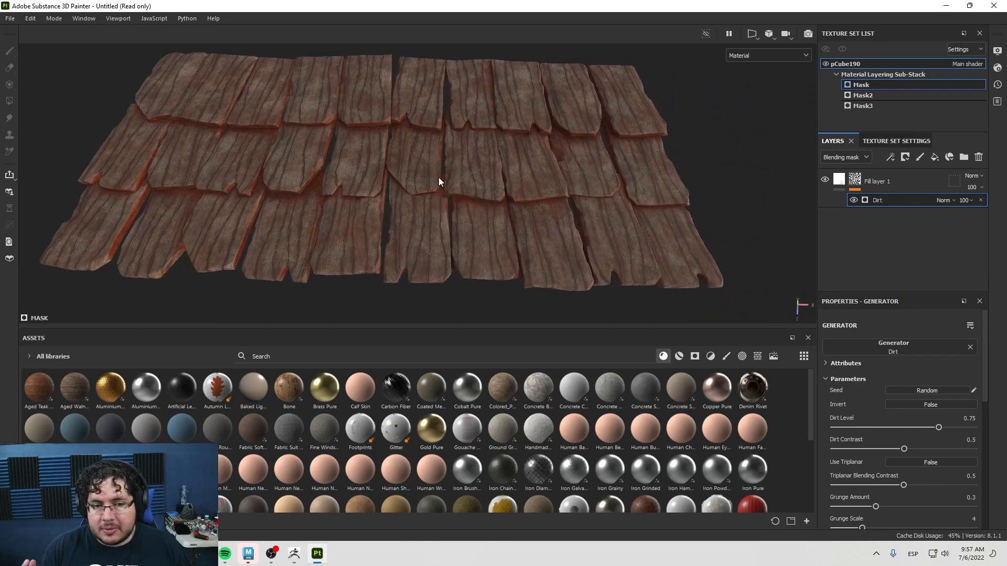
Set Fill layer 1's blending mode to Overlay and check the rust on the shingles from several angles.
left_click(974, 176)
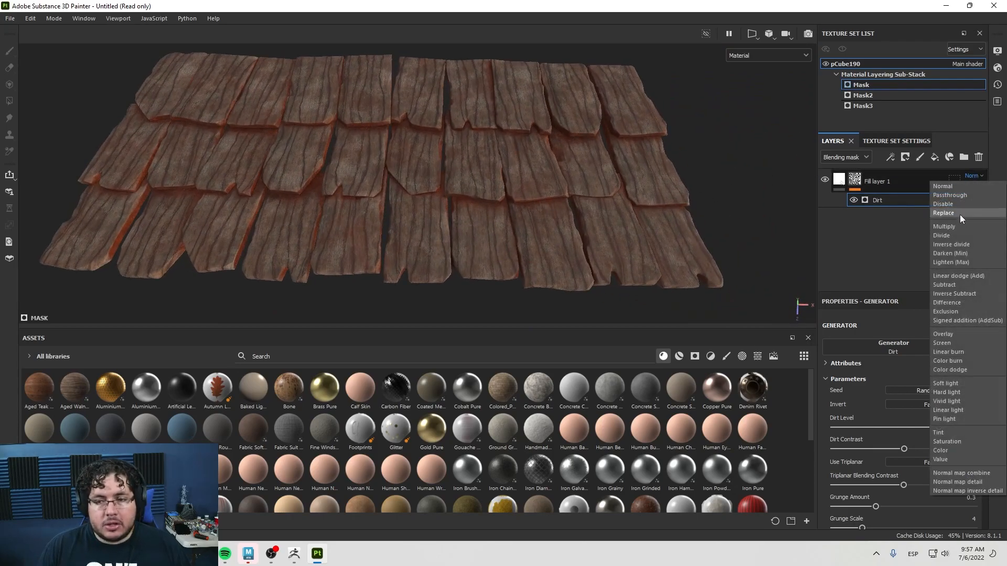
left_click(943, 334)
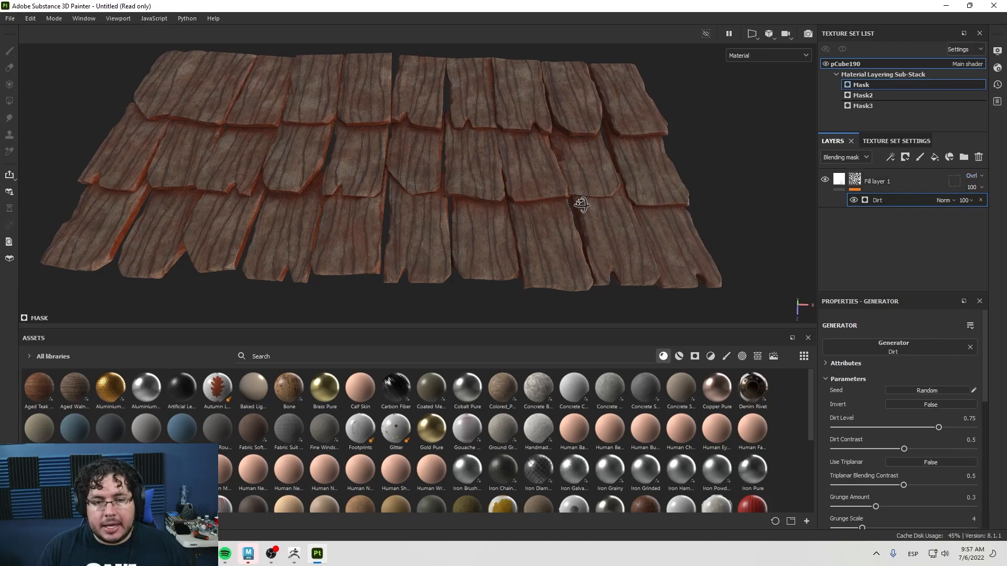
left_click_drag(513, 176, 483, 146, "alt")
right_click_drag(483, 146, 462, 142, "alt")
middle_click_drag(461, 143, 561, 136, "alt")
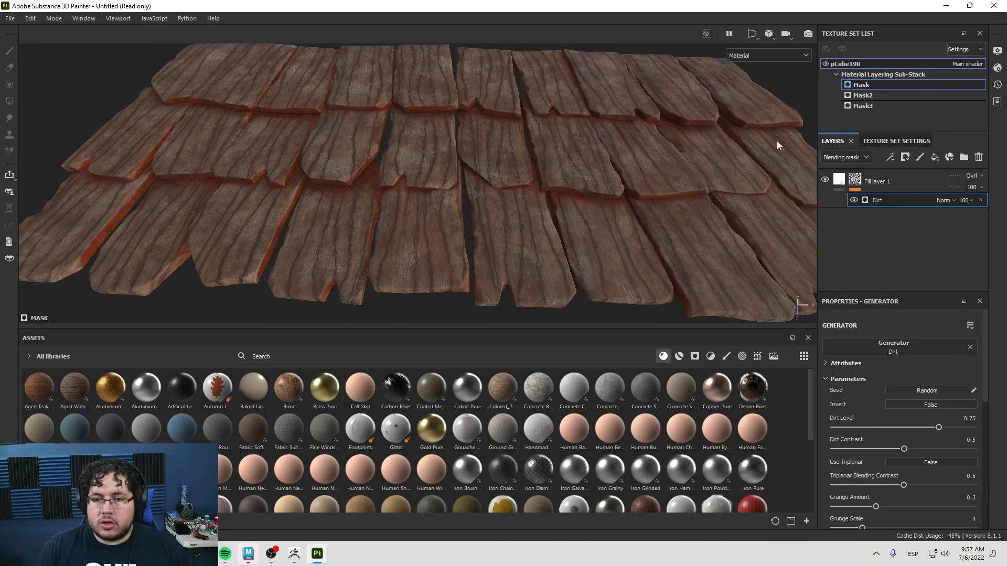
left_click_drag(405, 194, 565, 214, "alt")
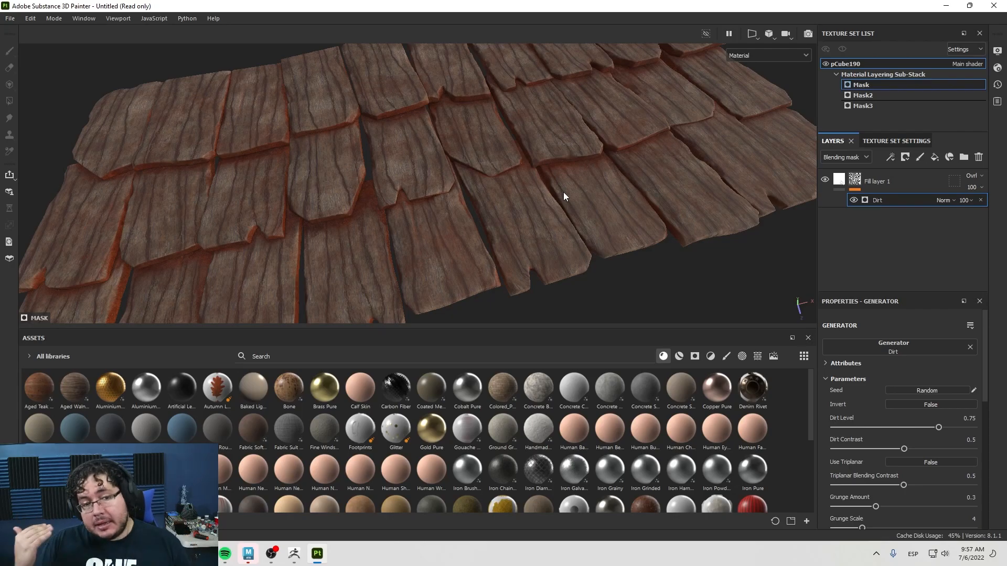
right_click_drag(543, 181, 351, 162, "alt")
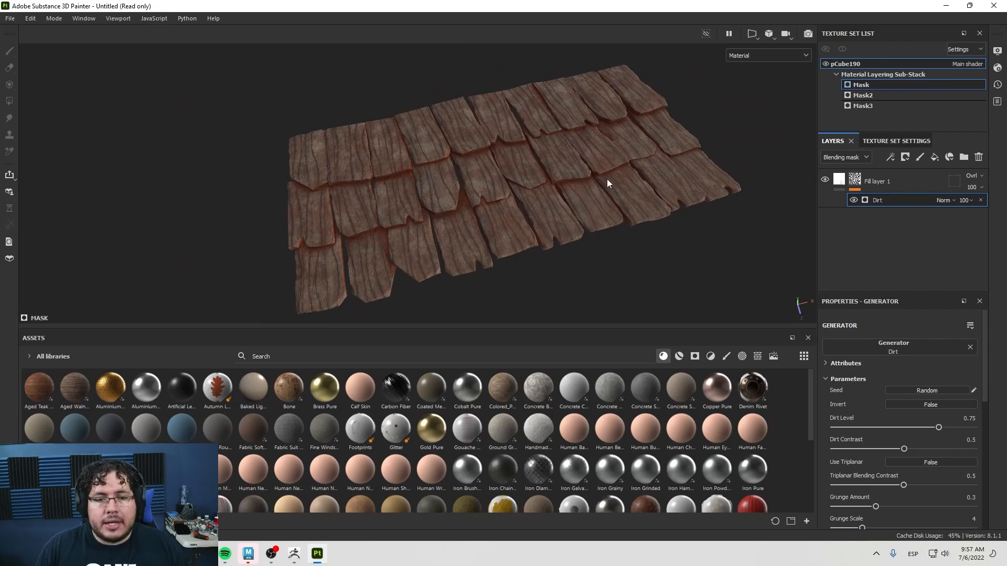
left_click_drag(608, 183, 568, 204, "alt")
right_click_drag(569, 203, 832, 144, "alt")
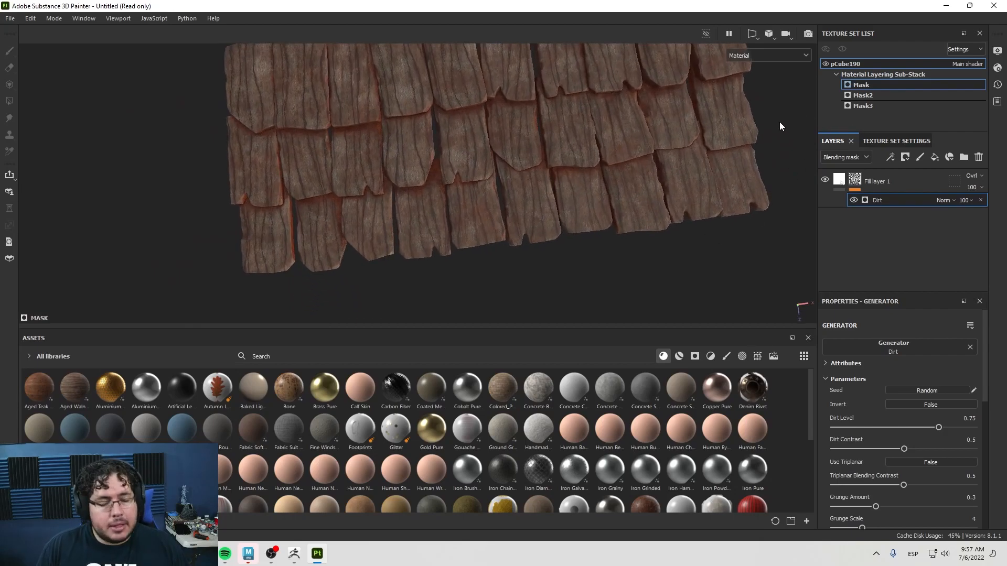
left_click_drag(704, 220, 776, 205, "alt")
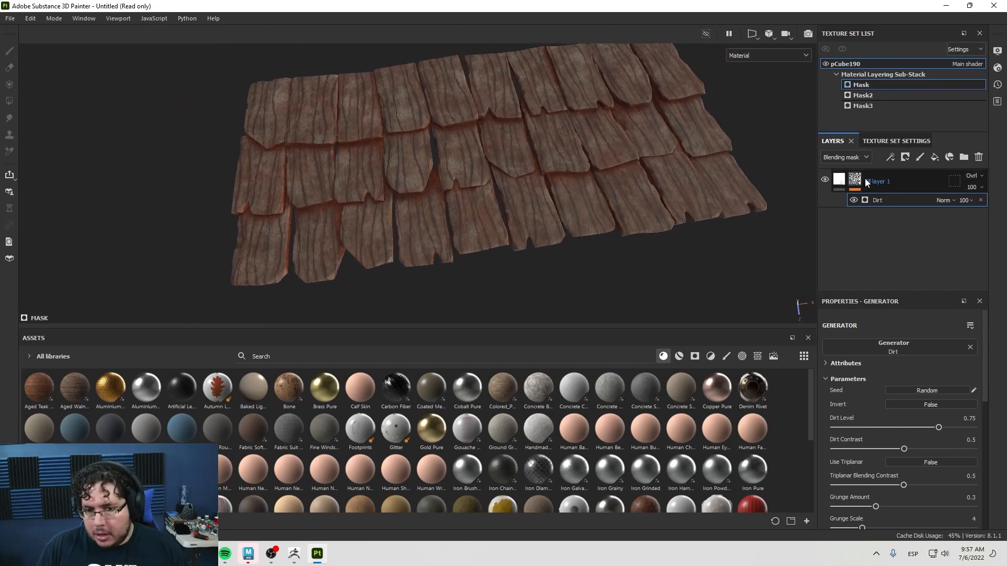
left_click_drag(530, 188, 546, 198, "alt")
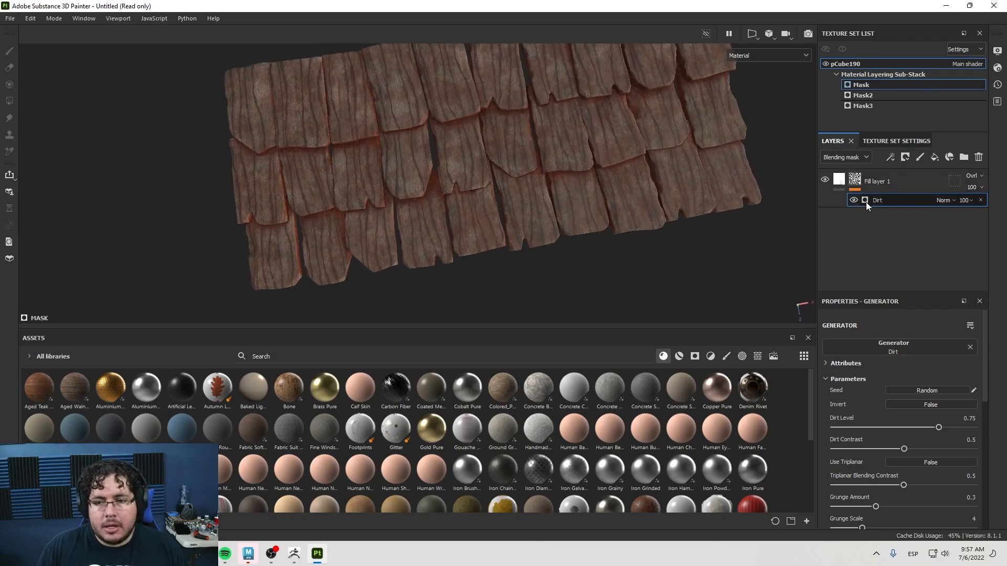
Set the Dirt generator's Dirt Level to 0.85 and its Grunge Amount to 0.15.
left_click_drag(944, 429, 956, 430)
scroll(898, 476, "down", 3)
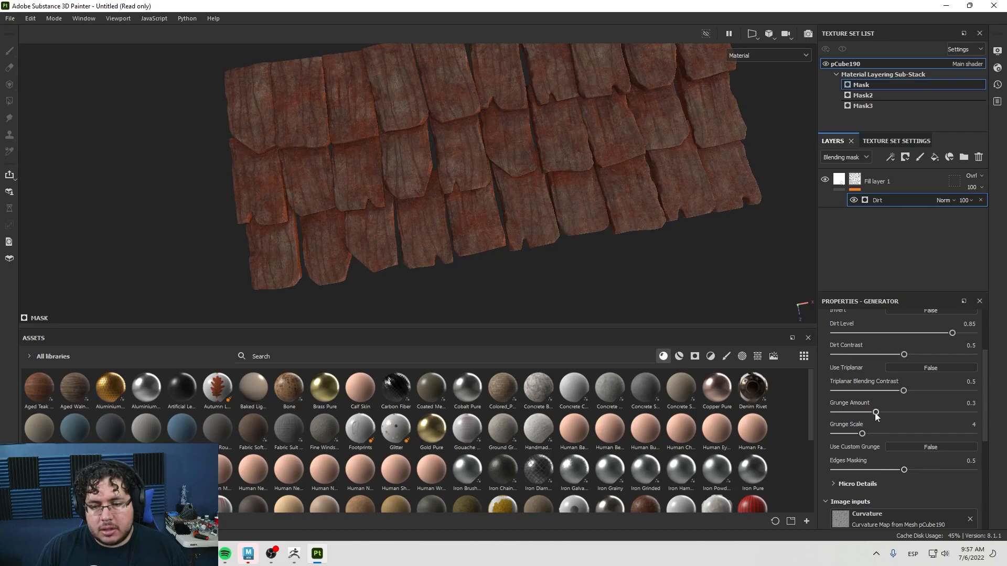
left_click_drag(875, 414, 851, 414)
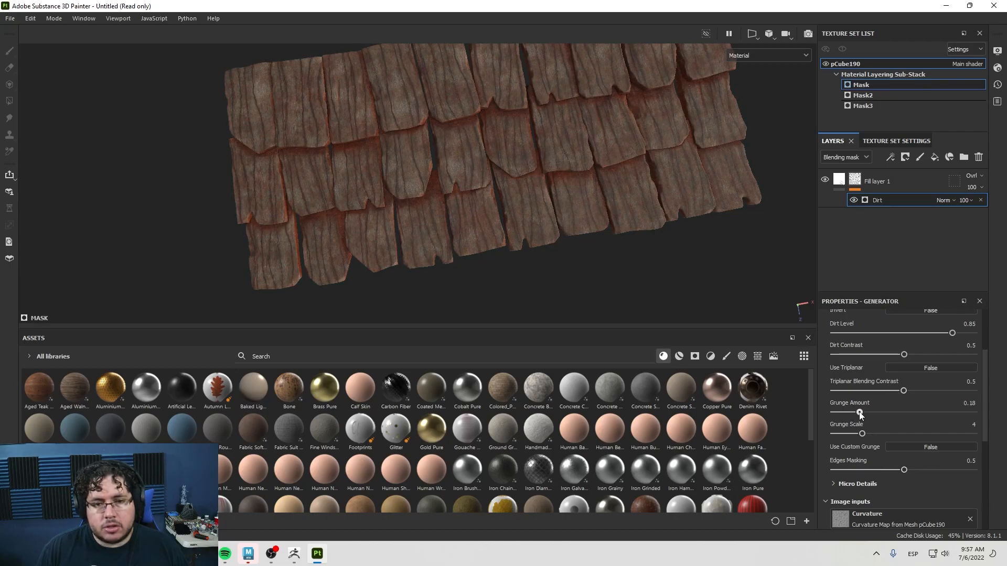
left_click_drag(490, 173, 451, 106, "alt")
right_click_drag(451, 105, 741, 139, "alt")
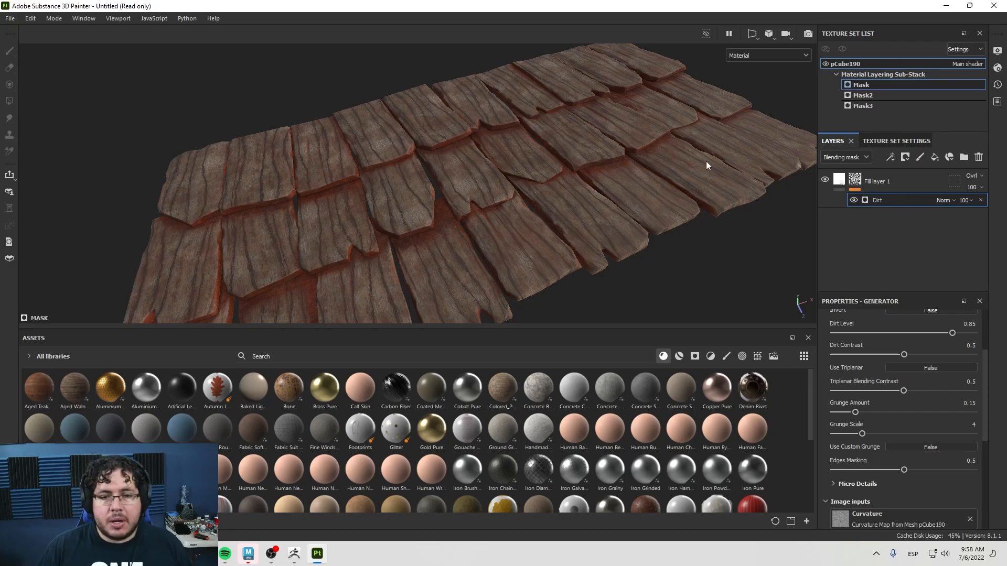
left_click_drag(713, 156, 660, 162, "alt")
left_click_drag(592, 181, 451, 149, "alt")
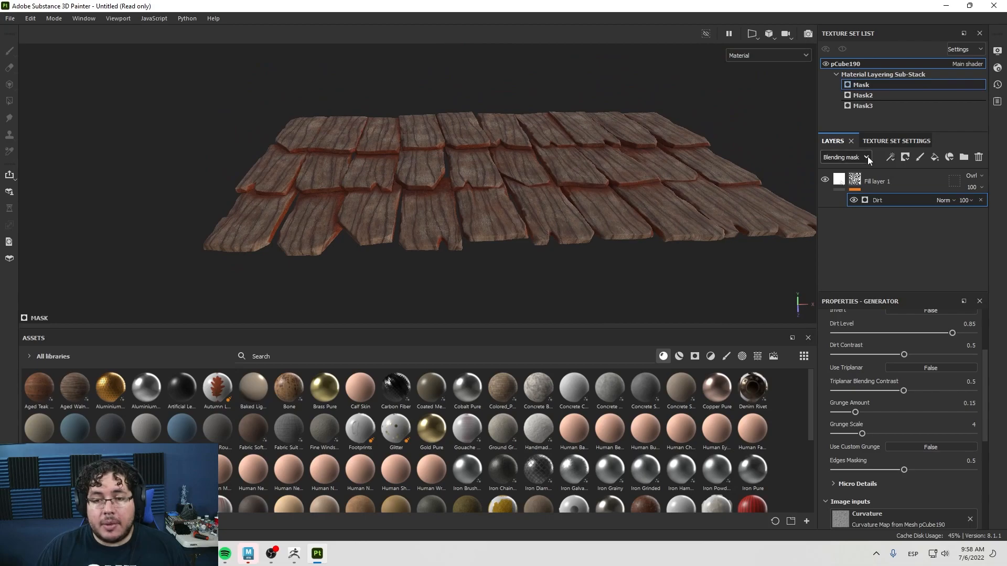
Start a texture export and set the output directory to the Lighthouse folder on the Desktop.
left_click(10, 18)
left_click(47, 184)
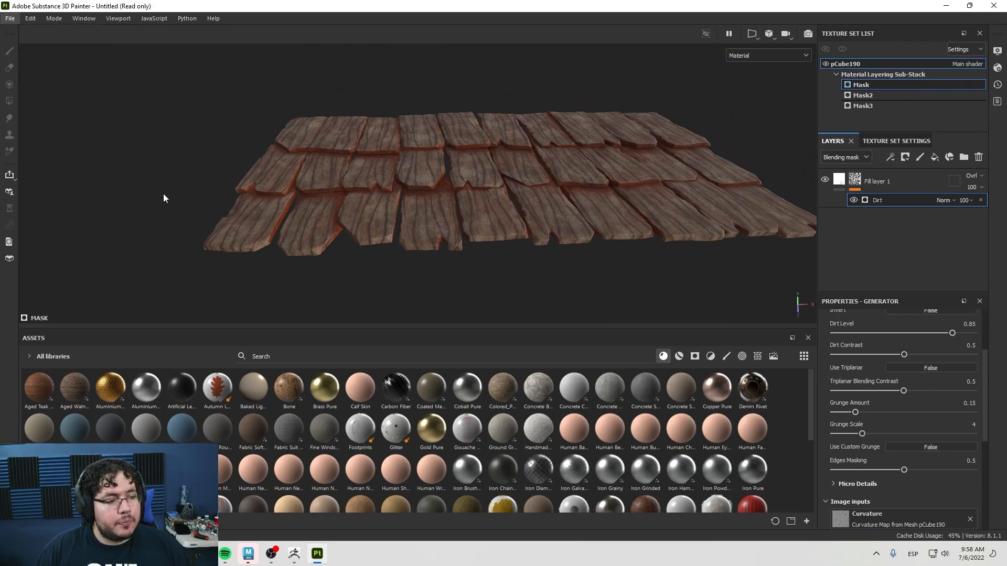
left_click(570, 144)
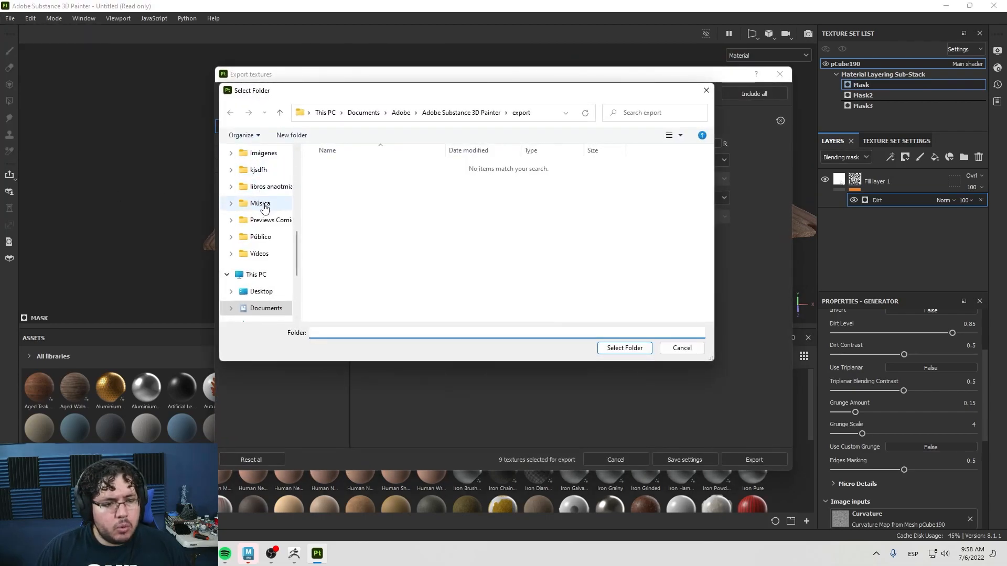
left_click(265, 253)
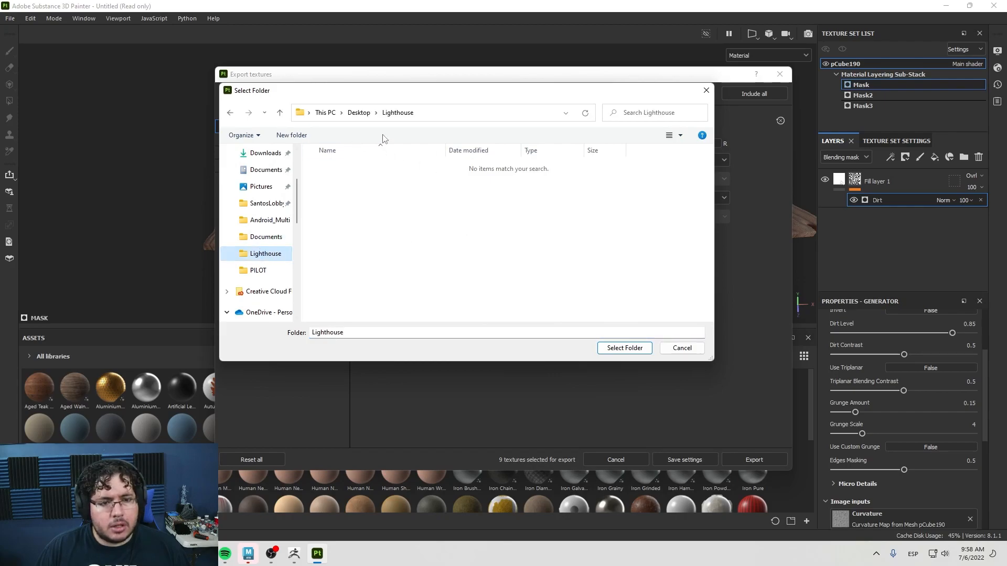
left_click(624, 349)
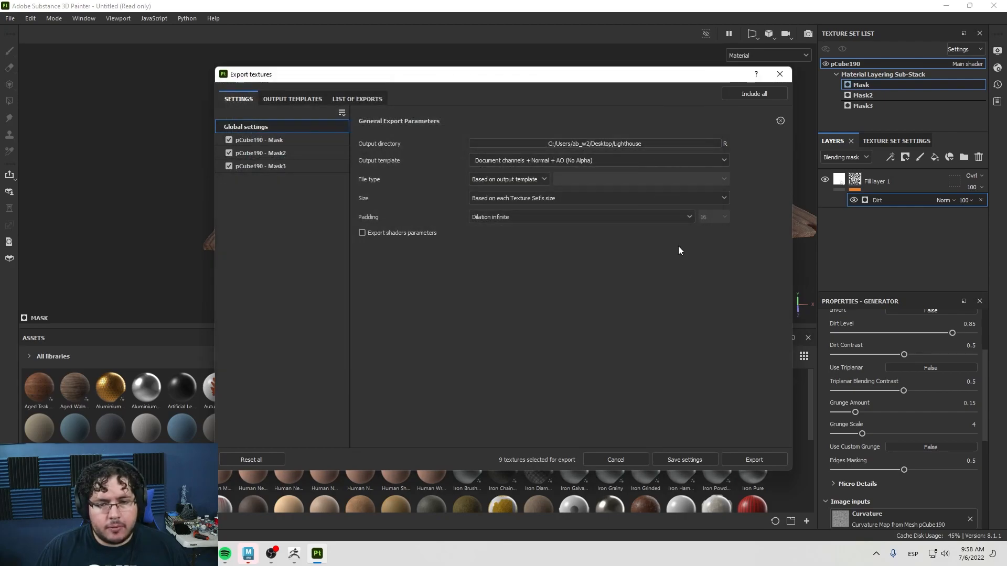
Export the textures with the Document channels + Normal + AO (No Alpha) template after reviewing the list of exports.
left_click(499, 159)
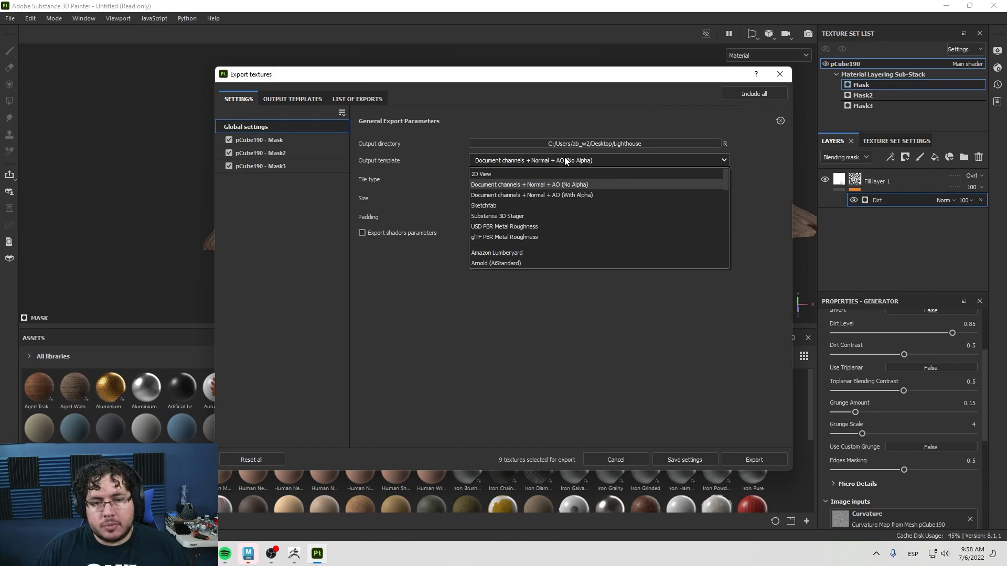
left_click(493, 183)
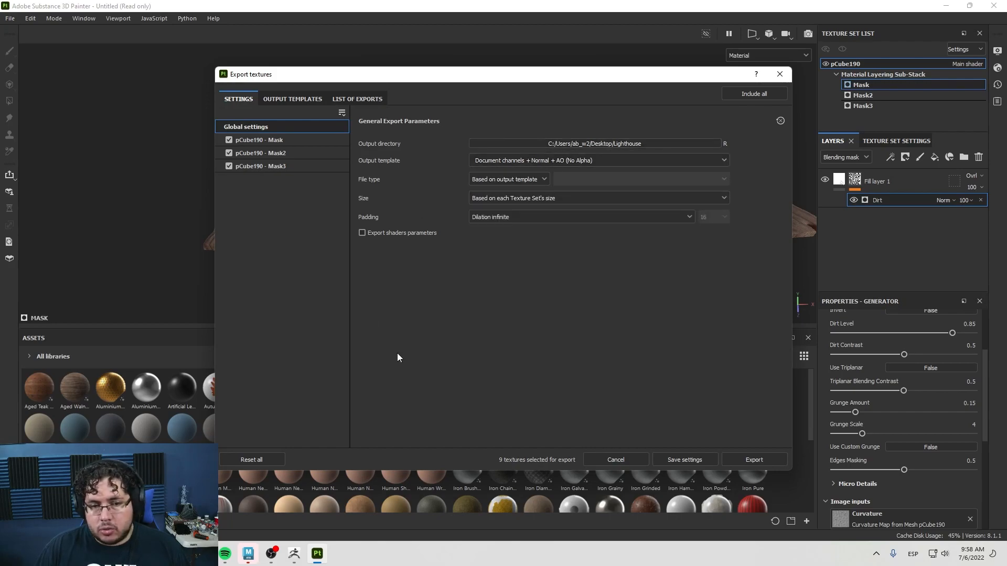
left_click(346, 100)
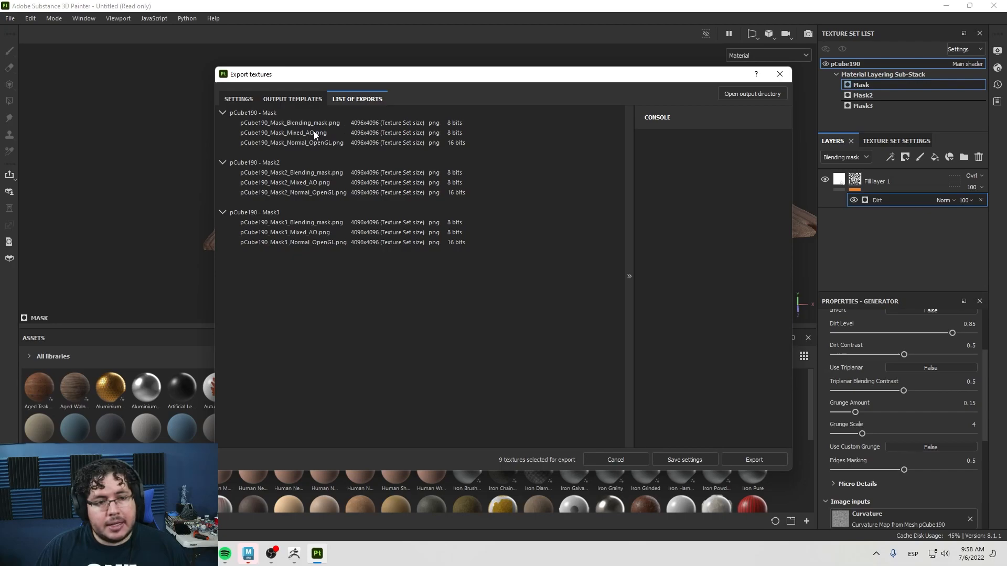
left_click(737, 460)
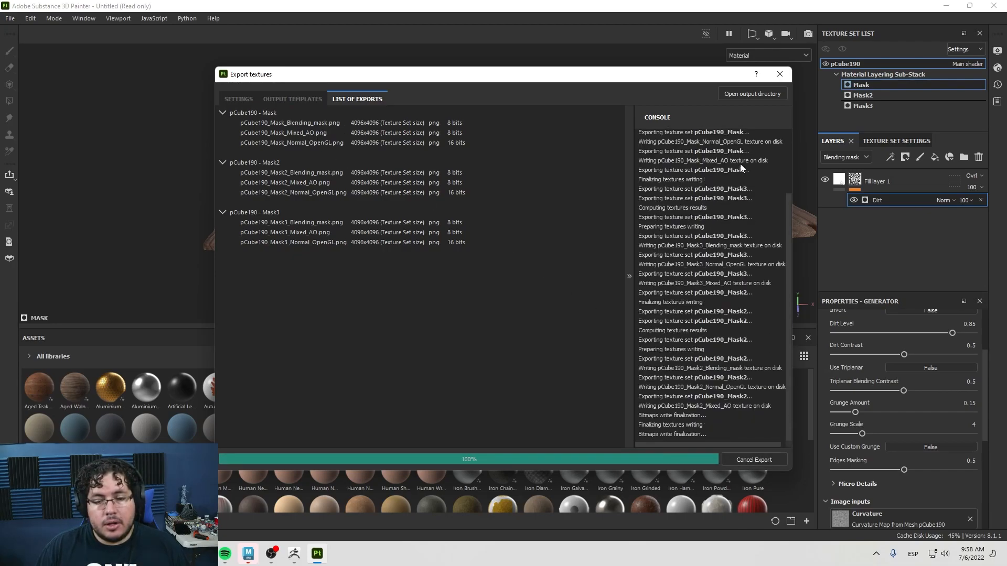
Open the output directory and examine the exported pCube190_Mask_Mixed_AO and pCube190_Mask_Blending_mask images, then close the viewer and the export dialog.
left_click(739, 93)
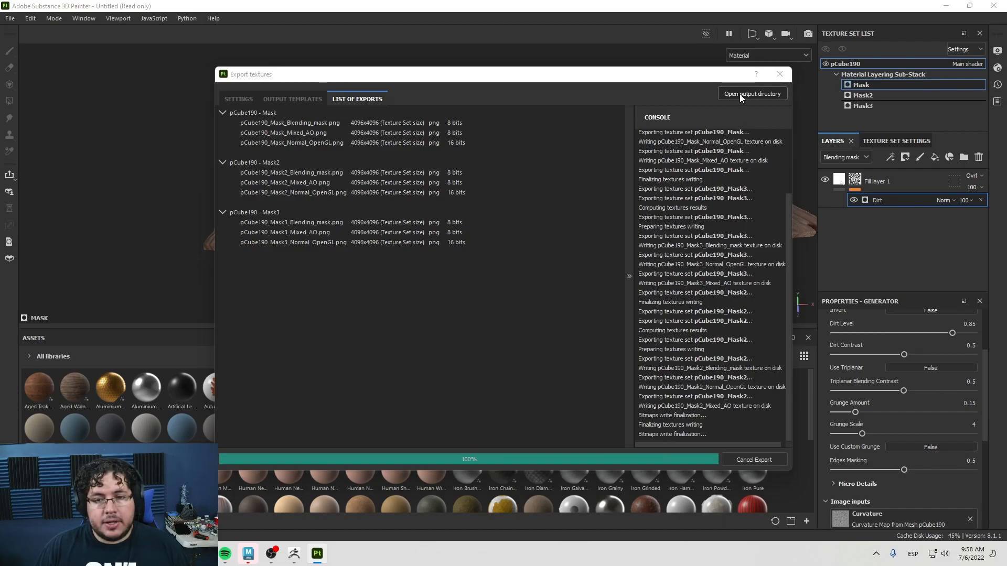
double_click(289, 108)
scroll(488, 233, "up", 5)
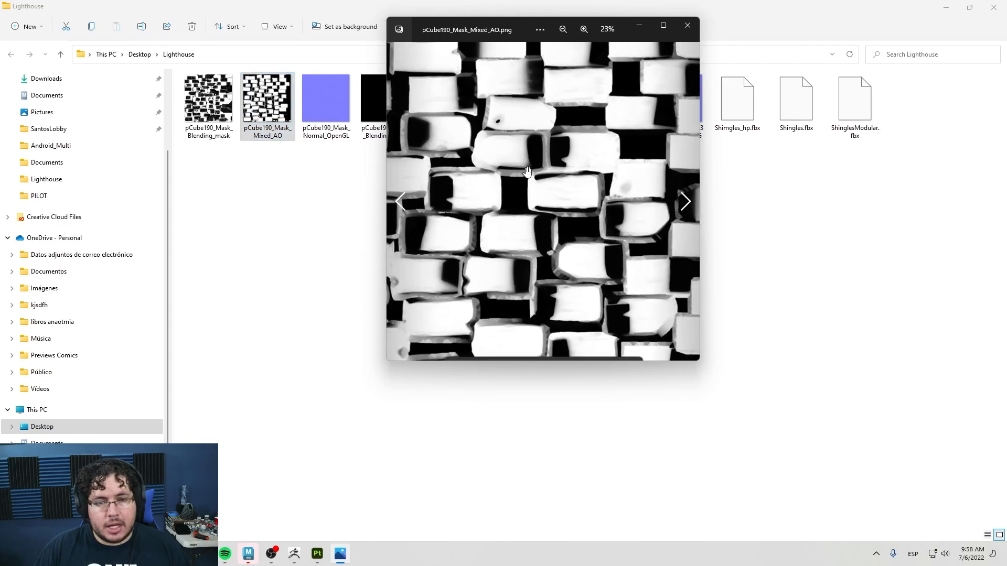
scroll(498, 180, "down", 4)
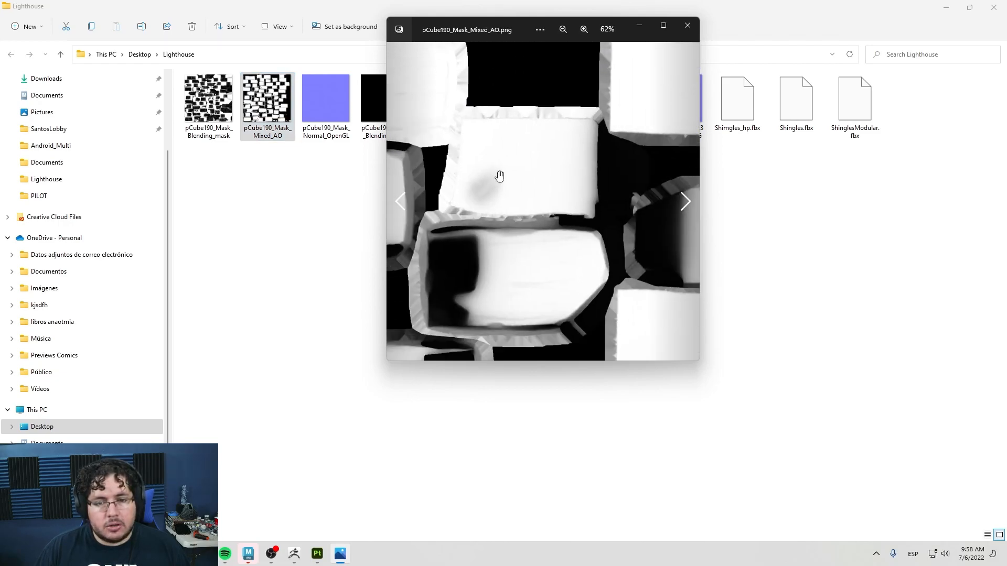
left_click(687, 25)
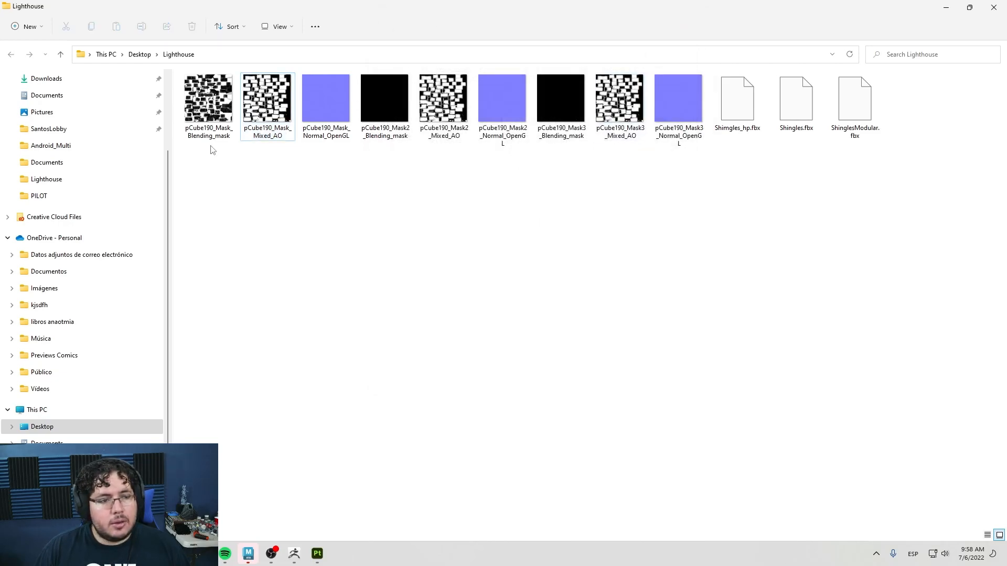
double_click(209, 105)
scroll(617, 248, "up", 3)
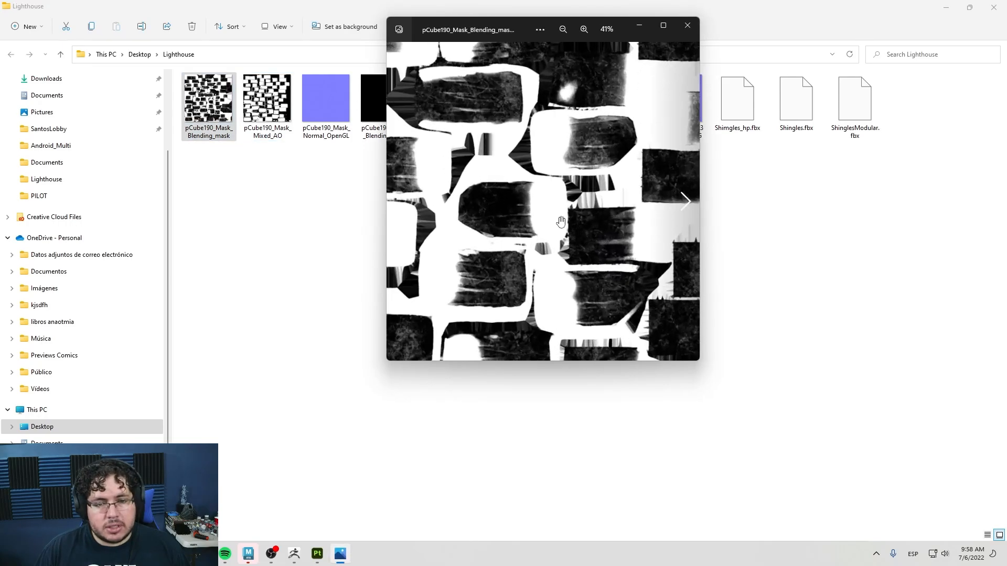
left_click(686, 25)
left_click(947, 11)
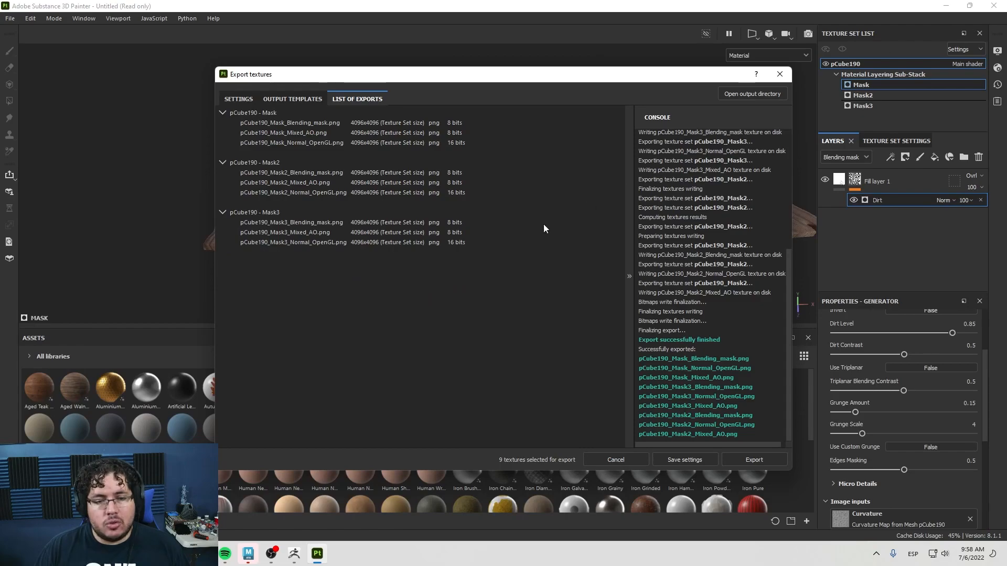
left_click(780, 76)
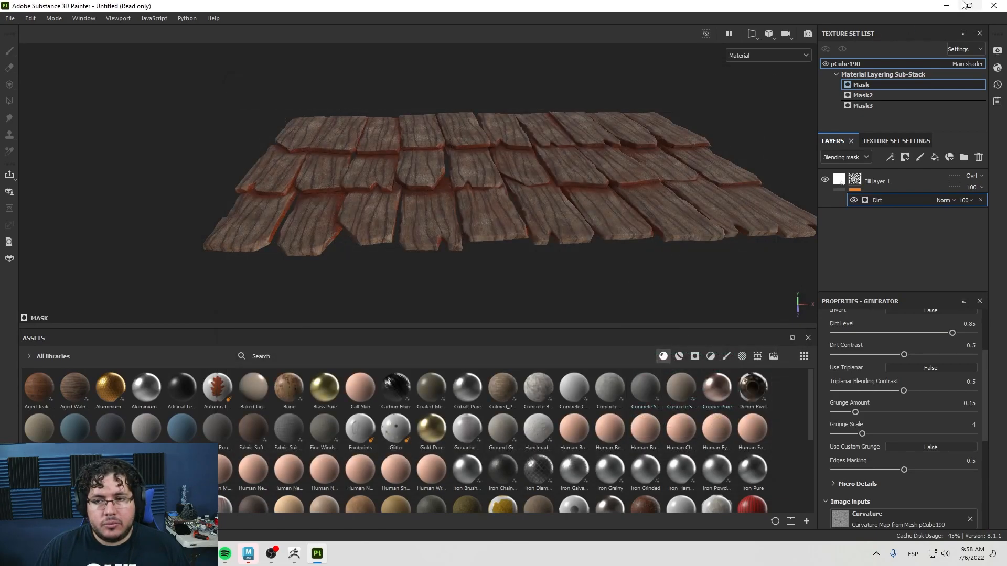
Switch to Maya, duplicate the shingle section twice and place the copies side by side along the roof.
left_click(946, 6)
left_click(614, 258)
left_click_drag(615, 258, 507, 320, "alt")
left_click(572, 272)
key("w")
key("ctrl+d")
left_click_drag(410, 310, 622, 295)
key("ctrl+d")
left_click_drag(701, 308, 478, 278)
Duplicate the three shingle sections together and position the copies as an adjoining row on the roof.
left_click(476, 277, "shift")
left_click(342, 173, "shift")
left_click_drag(342, 173, 379, 216, "alt")
key("ctrl+d")
left_click_drag(452, 239, 521, 258)
scroll(525, 257, "up", 2)
left_click_drag(596, 263, 589, 315)
key("ctrl+z")
left_click_drag(523, 229, 545, 233)
left_click_drag(547, 237, 540, 210, "alt")
mouse_move(601, 247)
left_mouse_down("alt")
mouse_move(599, 235)
mouse_move(606, 261)
left_mouse_up("alt")
Select all the assembled shingle sections and inspect their UV layout in the UV Editor.
left_click(620, 225)
left_click_drag(620, 226, 525, 266, "alt")
left_click_drag(680, 237, 472, 332)
key("f")
left_click_drag(458, 285, 549, 332, "alt")
left_click_drag(551, 284, 461, 195, "alt")
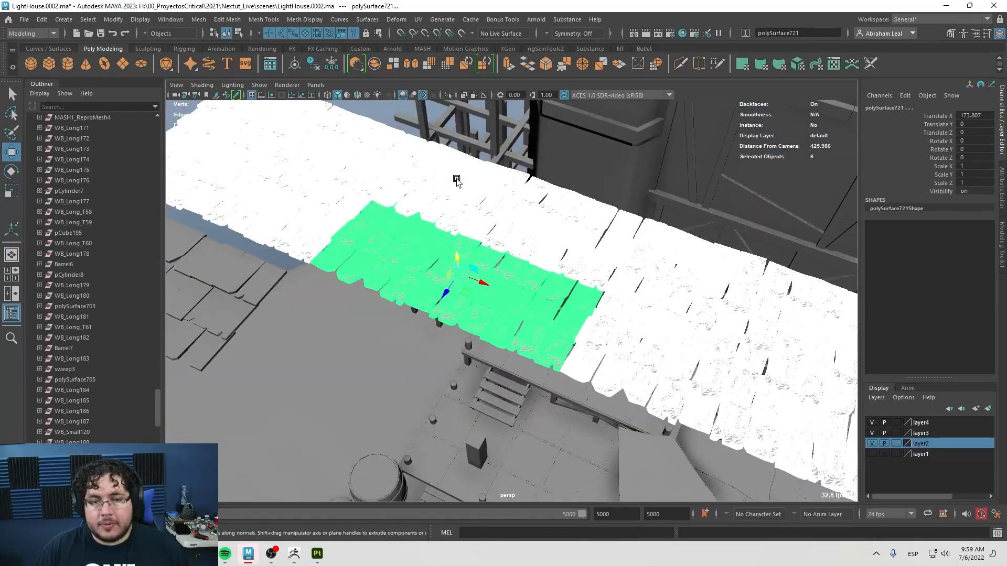
left_click(418, 19)
left_click(430, 33)
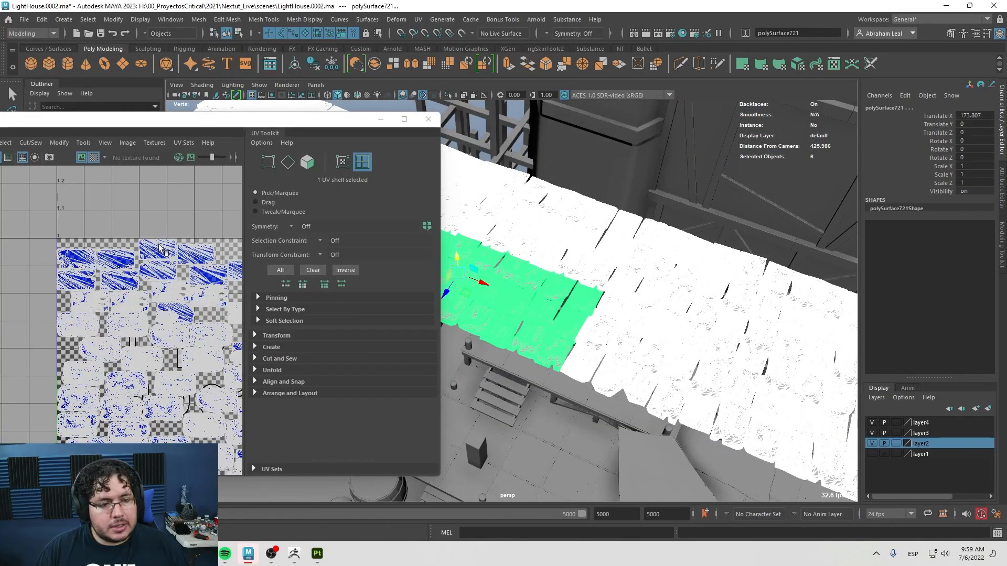
left_click(423, 125)
Isolate the assembled shingle sections and export the selection as the FBX file ShinglesAssembled in the Lighthouse folder.
key("ctrl+1")
left_click_drag(537, 238, 564, 255, "alt")
left_click(461, 218)
left_click_drag(694, 236, 490, 331)
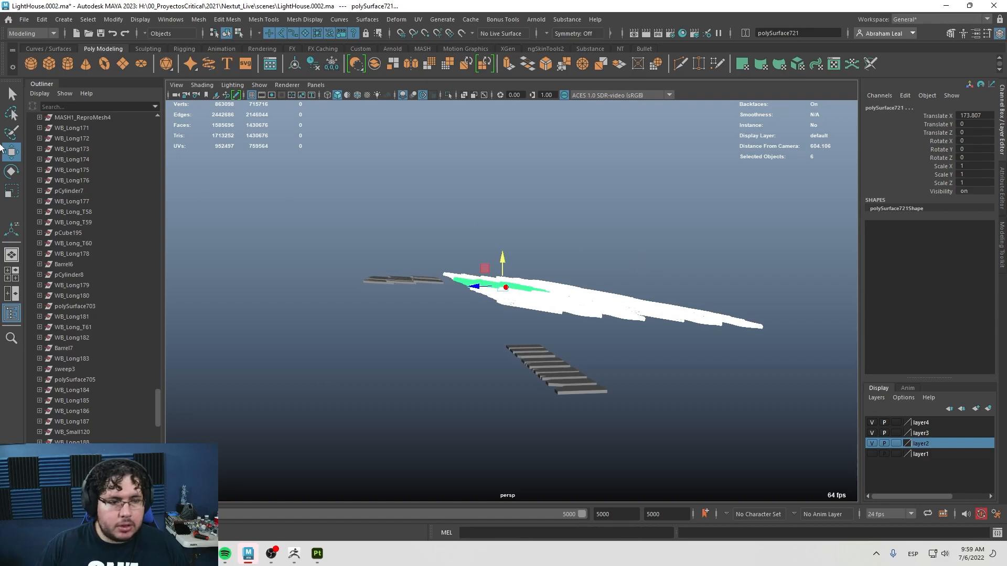
left_click(24, 20)
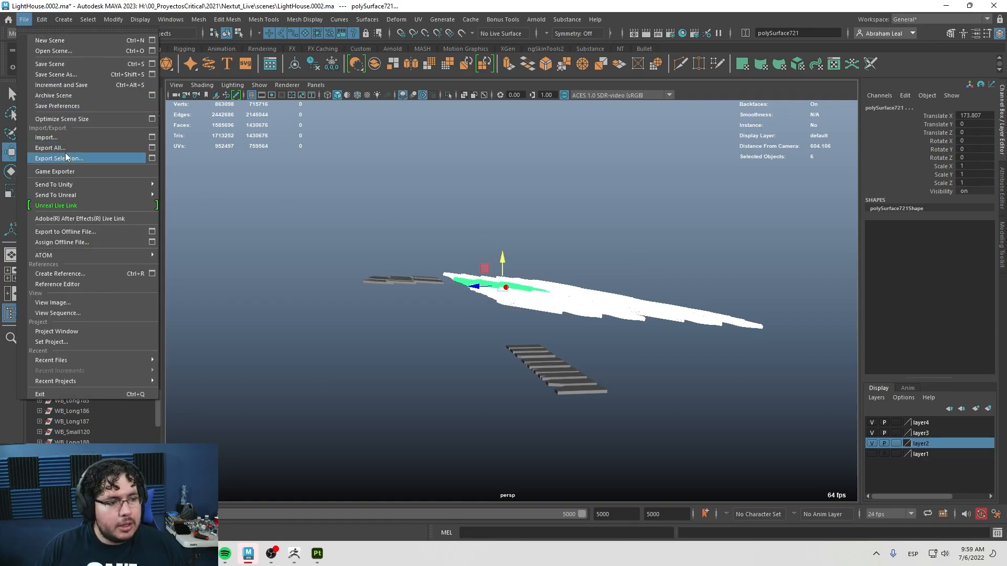
left_click(66, 154)
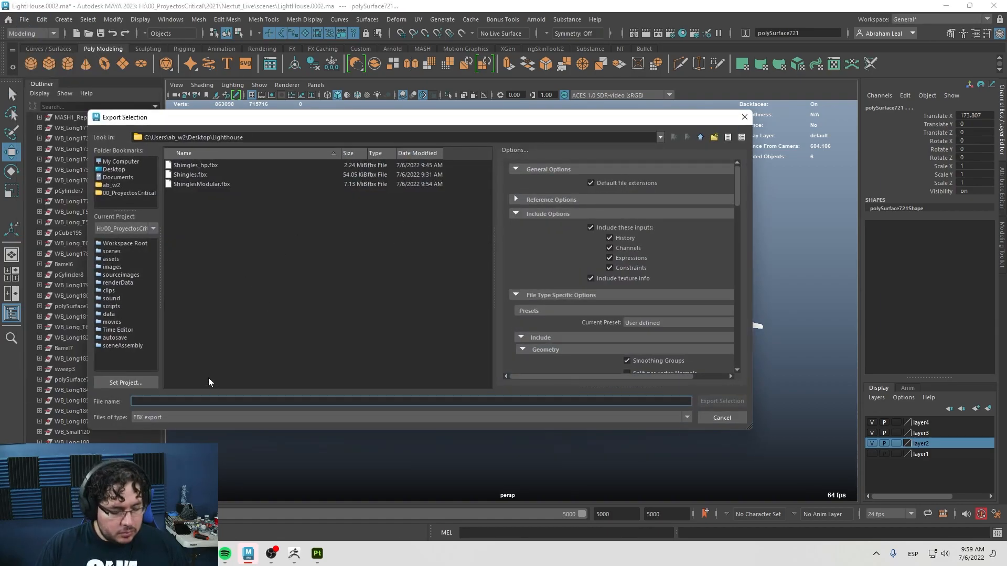
type("Shinge")
key("BackSpace")
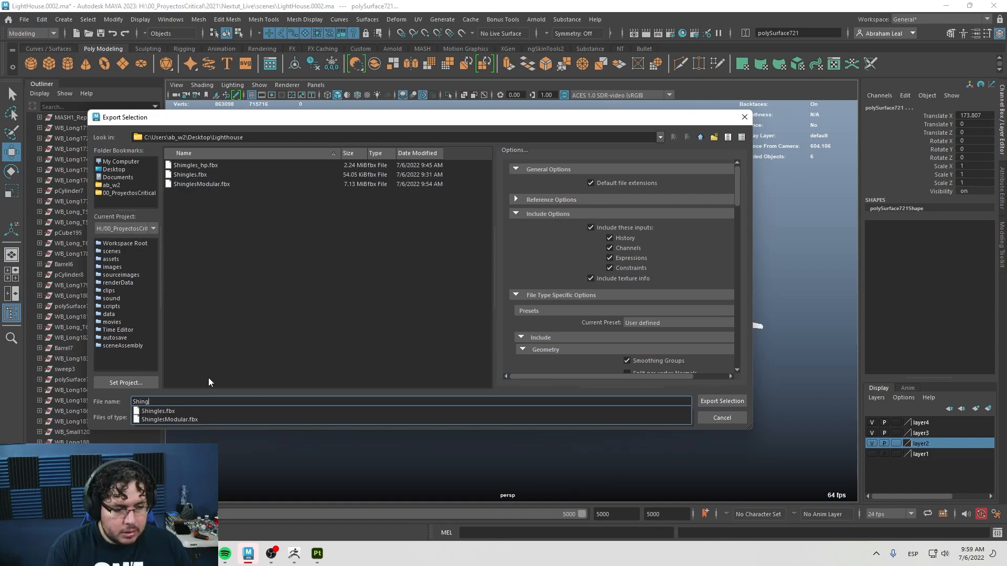
type("lesAssembled")
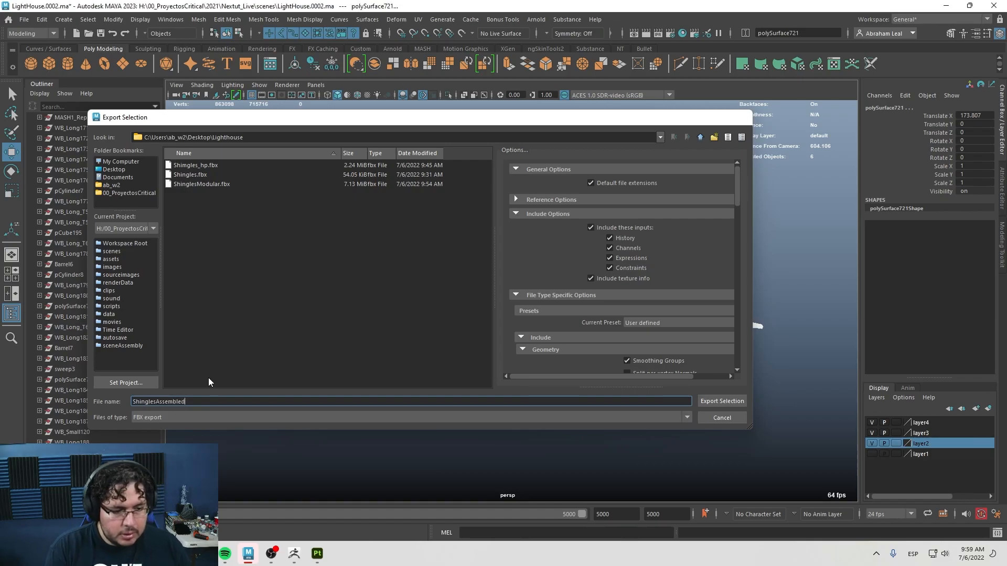
key("Return")
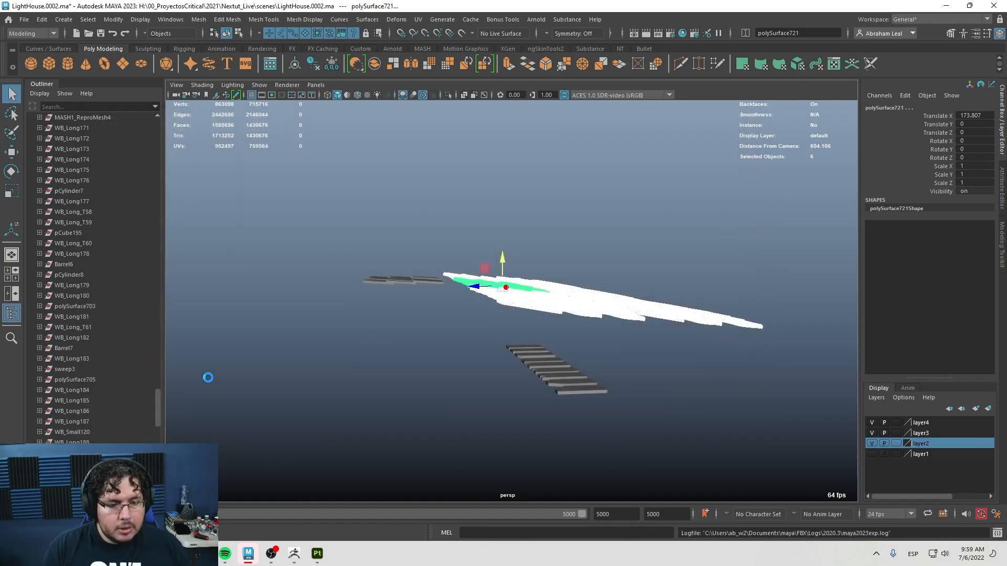
Launch the Epic Games Launcher and move its window out of the way.
key("super")
type("e")
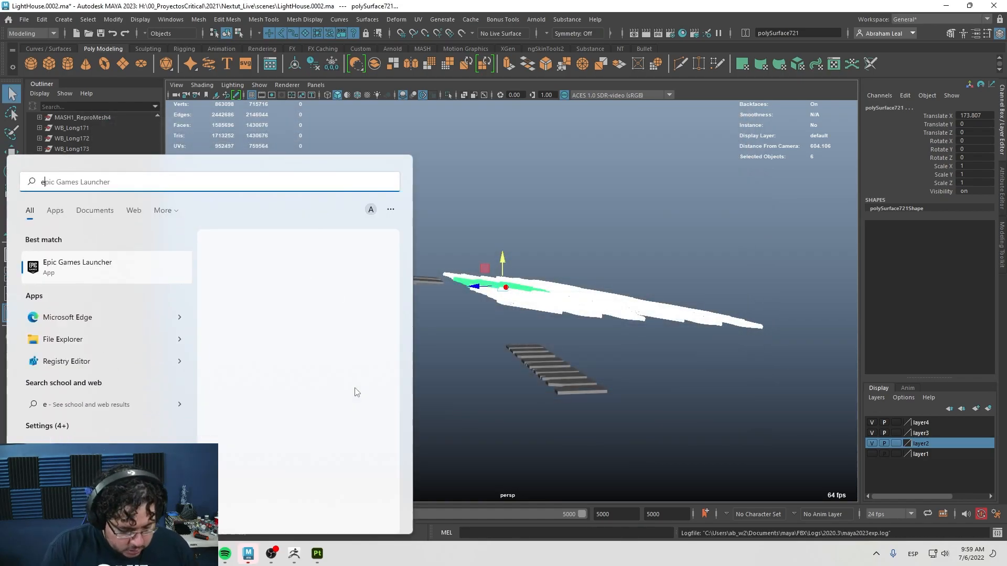
key("Return")
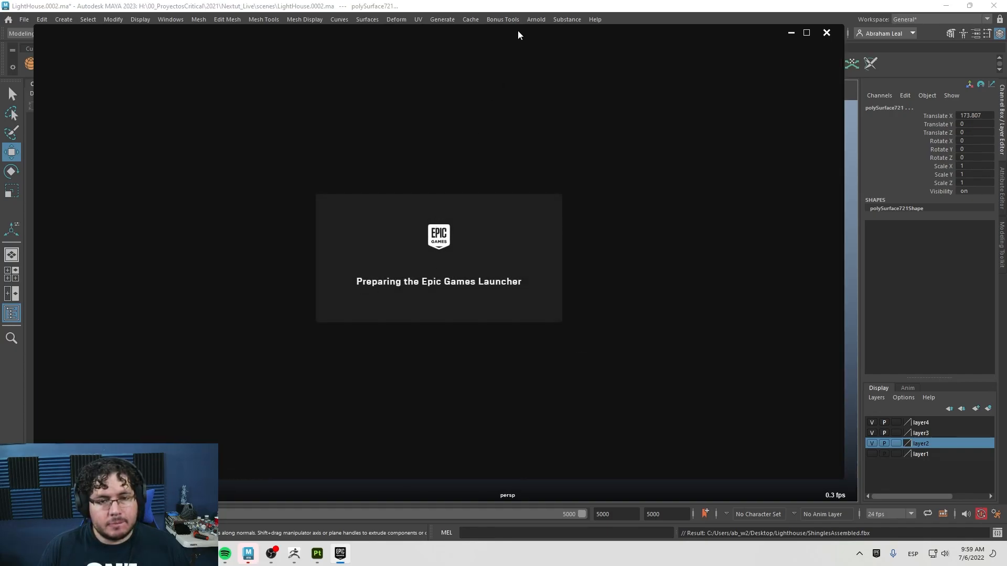
left_click_drag(688, 35, 1006, 105)
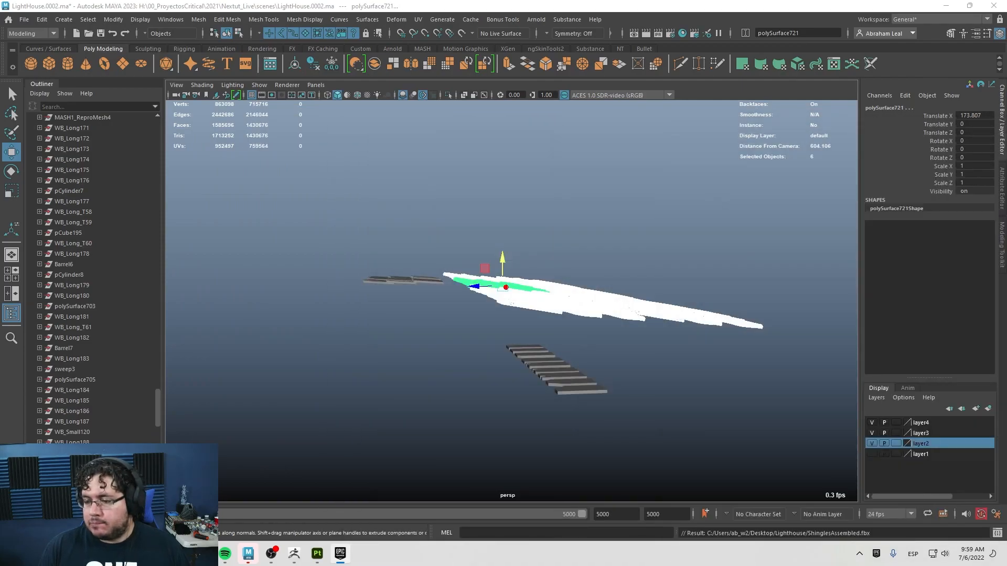
Close ZBrush without saving its project changes and close Substance 3D Painter.
key("alt+Tab")
left_click(998, 7)
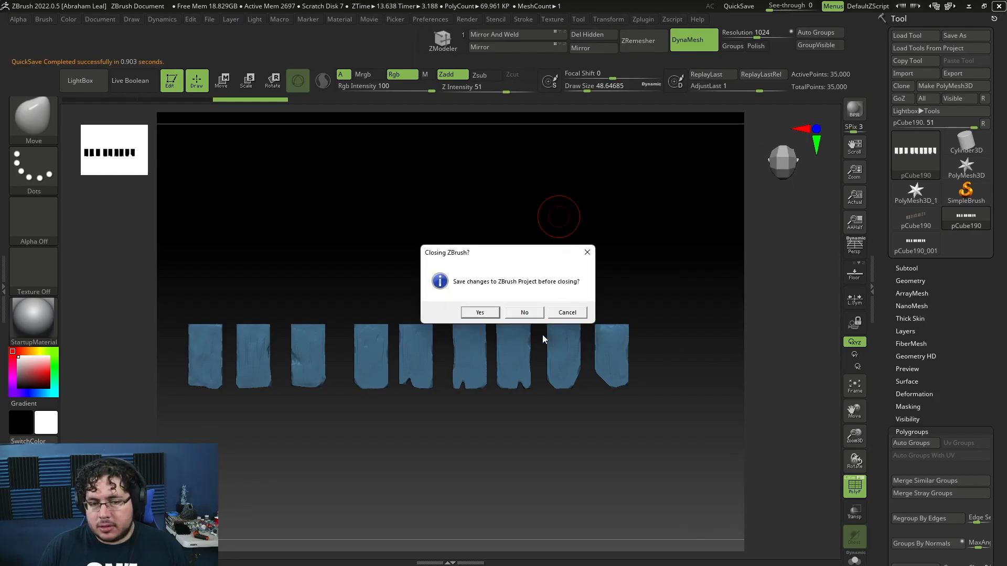
left_click(524, 312)
left_click(294, 553)
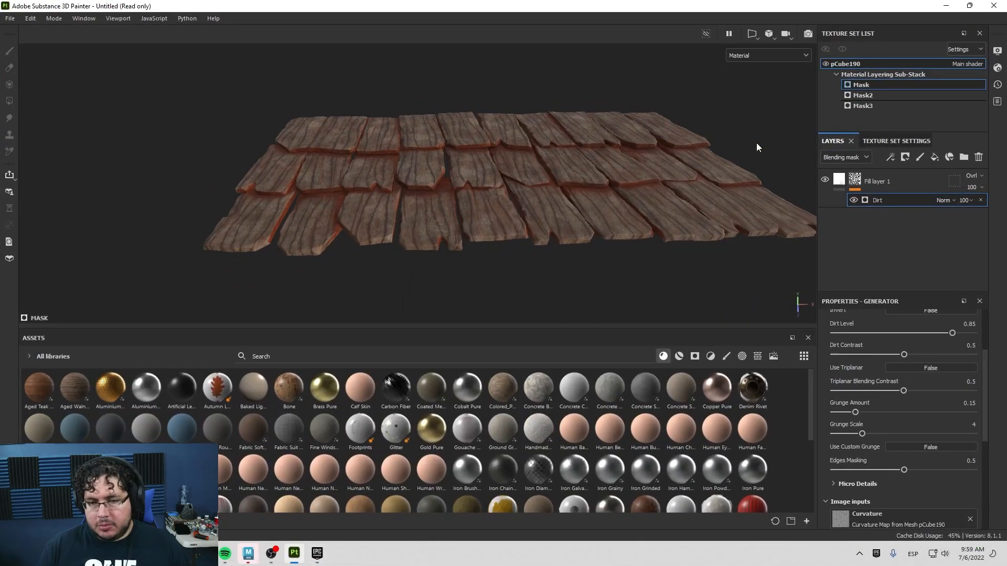
left_click(994, 6)
left_click(534, 290)
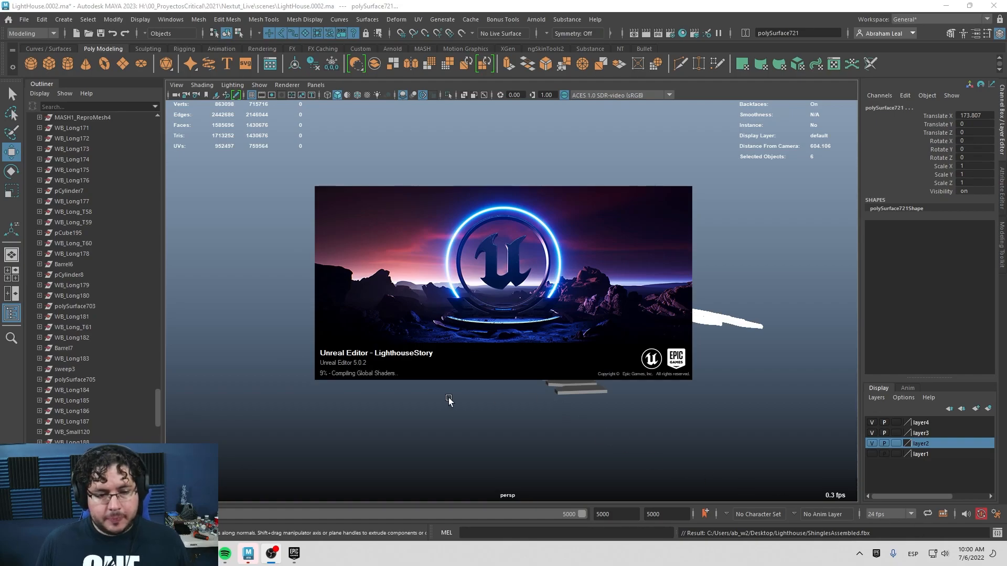
In File Explorer's Lighthouse folder, delete pCube190_Mask_Normal_OpenGL and all Mask2 and Mask3 textures, and minimize the folder window.
left_click(155, 554)
left_click(179, 553)
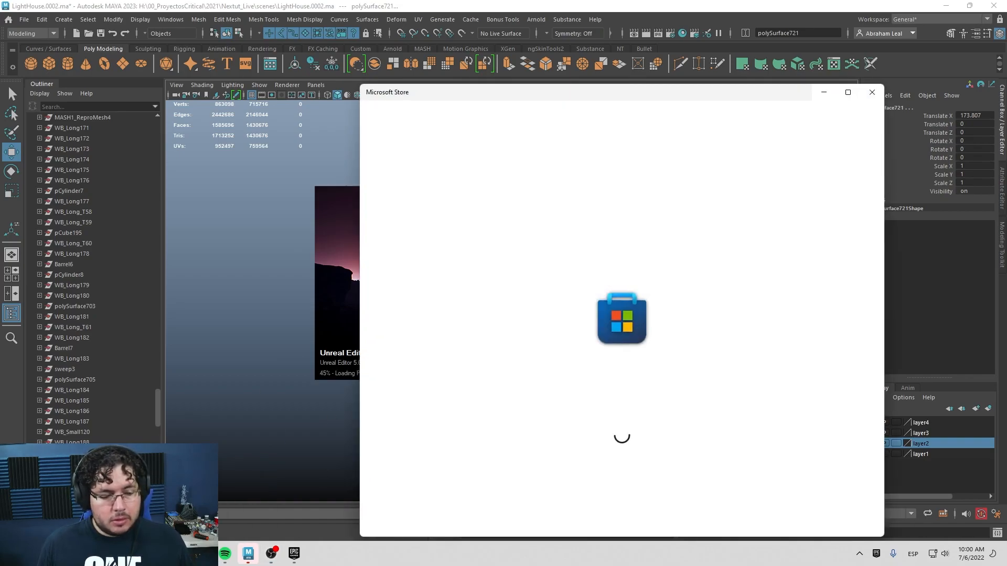
left_click(155, 554)
left_click(216, 510)
double_click(353, 5)
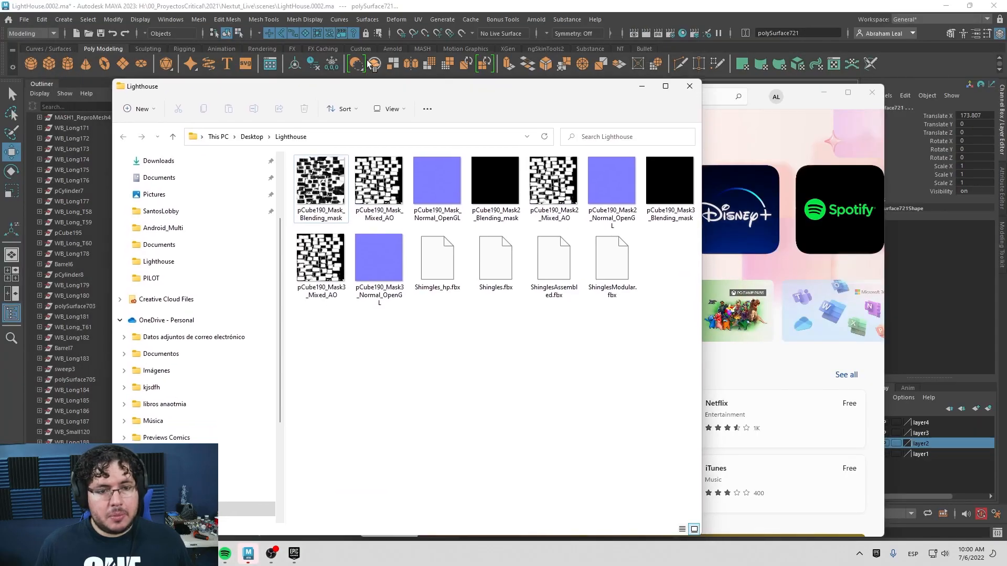
left_click(618, 256)
left_click(389, 269)
left_click(432, 190, "shift")
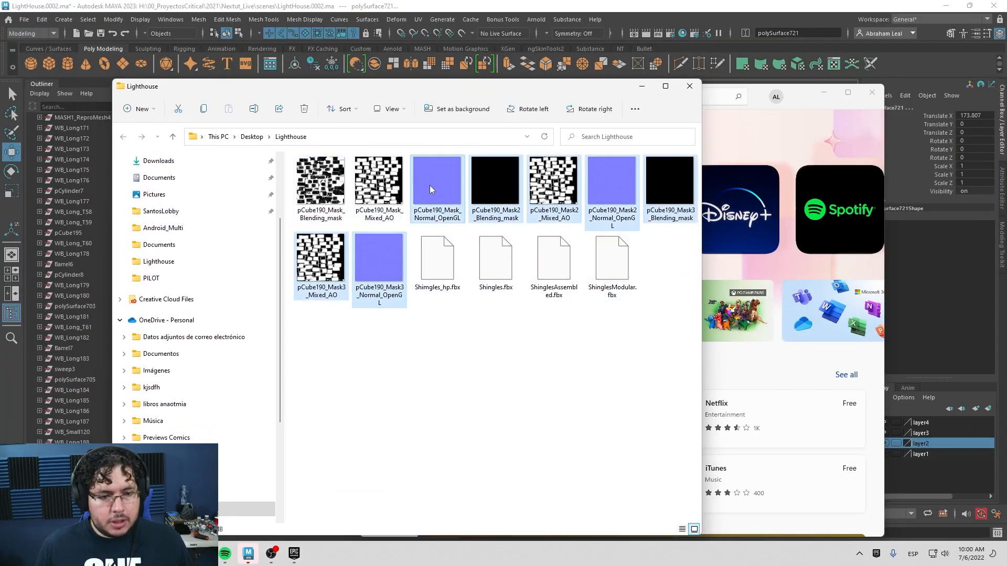
key("Delete")
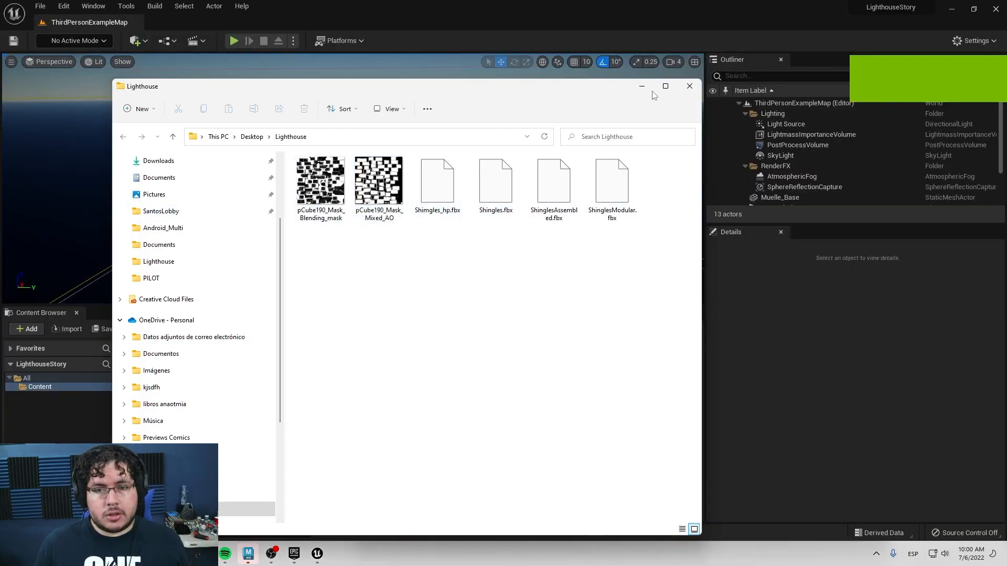
left_click(641, 86)
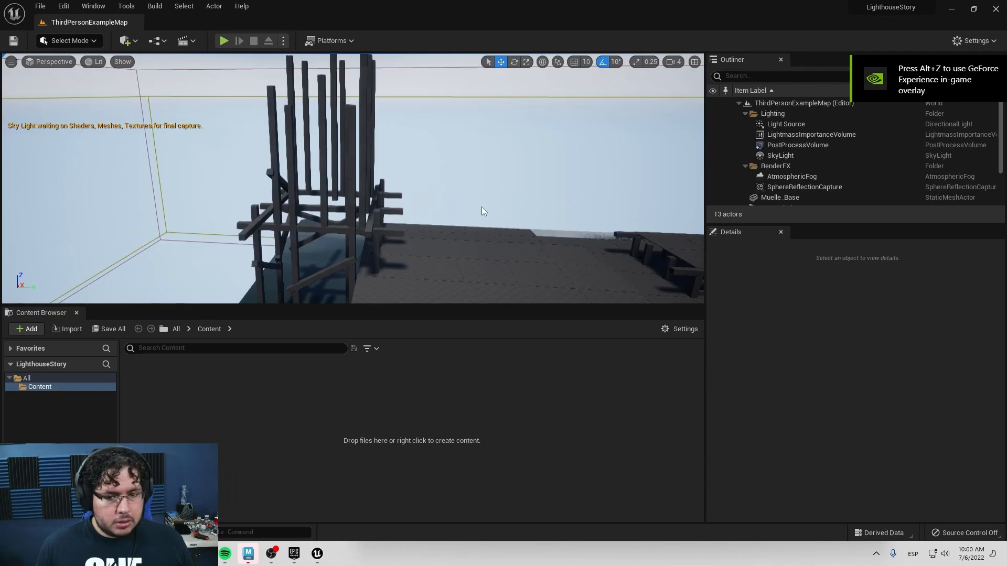
Open the Untitled level from the ThirdPersonBP Maps folder and bring the lighthouse into view.
scroll(489, 206, "down", 1)
right_click(459, 221)
left_click(314, 438)
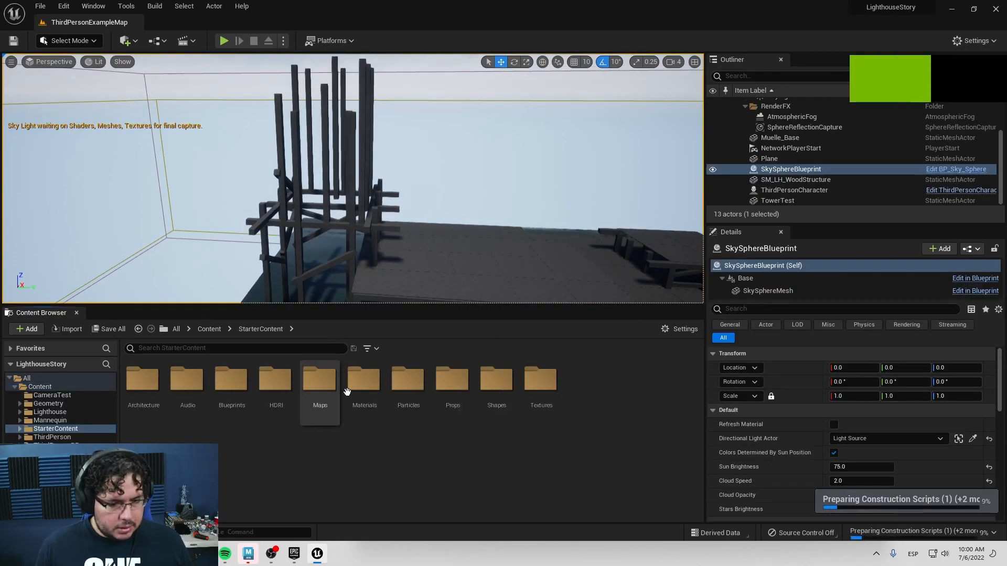
double_click(321, 386)
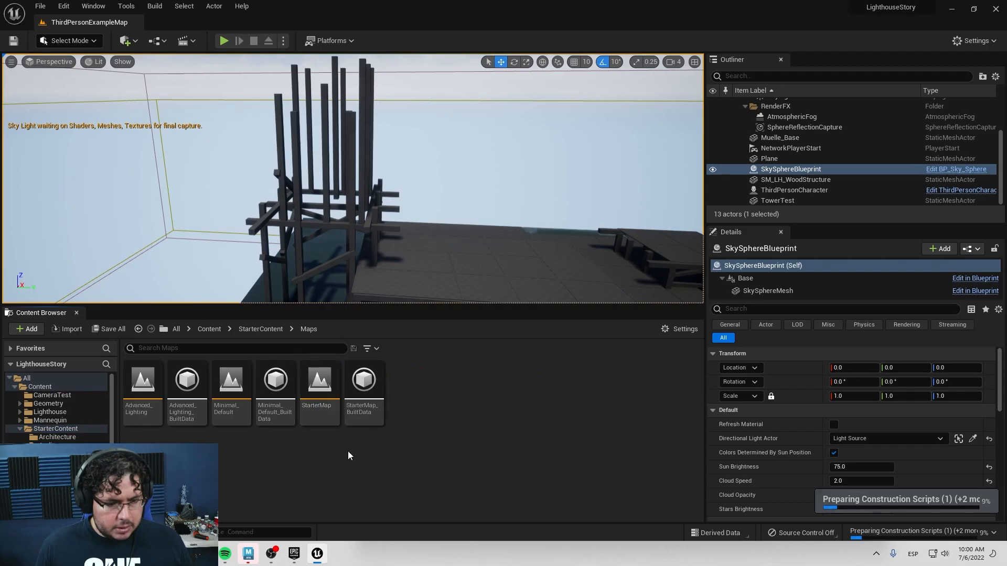
double_click(152, 387)
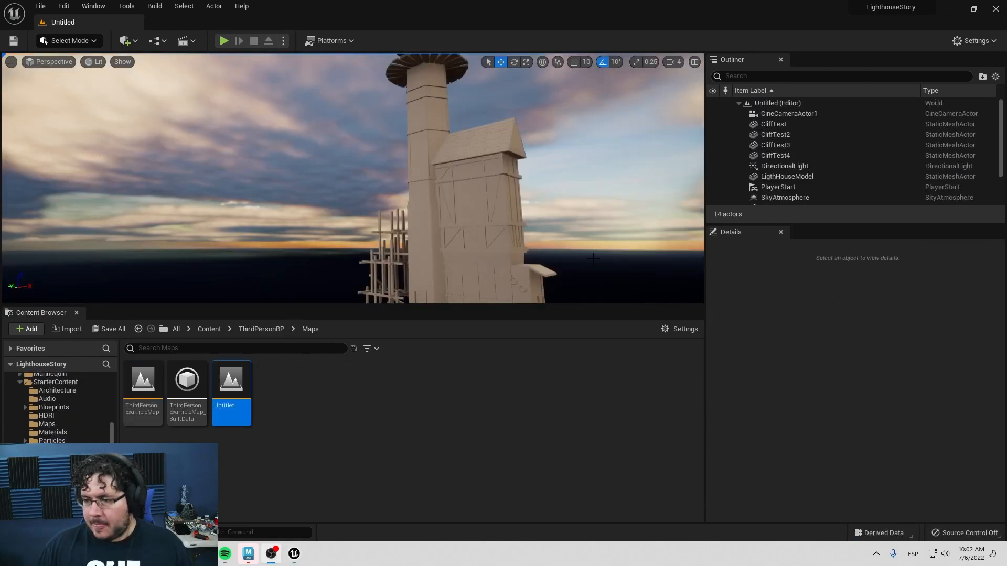
right_click_drag(621, 247, 613, 289)
key("w")
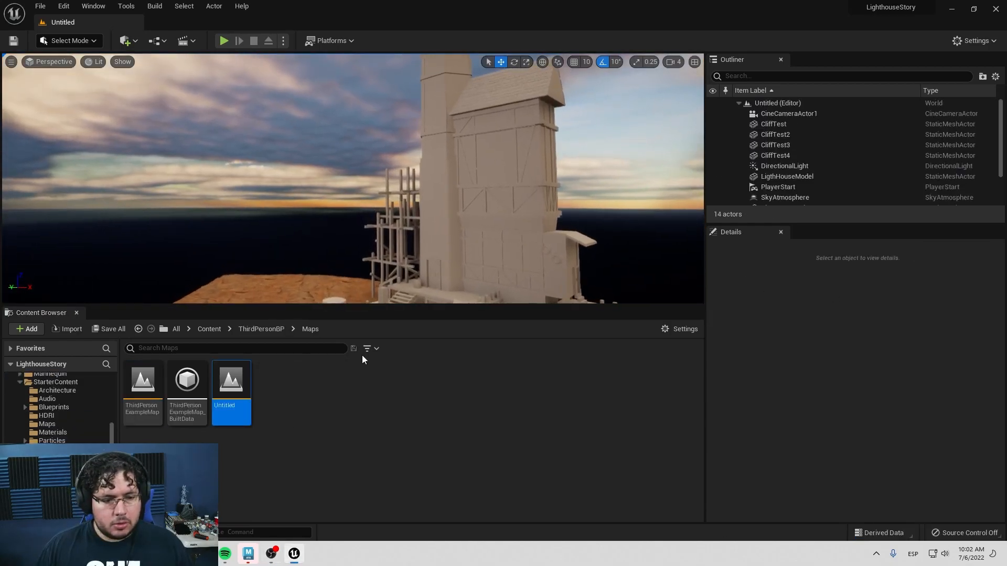
Create a folder named Shingles inside the project's Lighthouse content folder and open it.
scroll(57, 404, "up", 2)
left_click(49, 390)
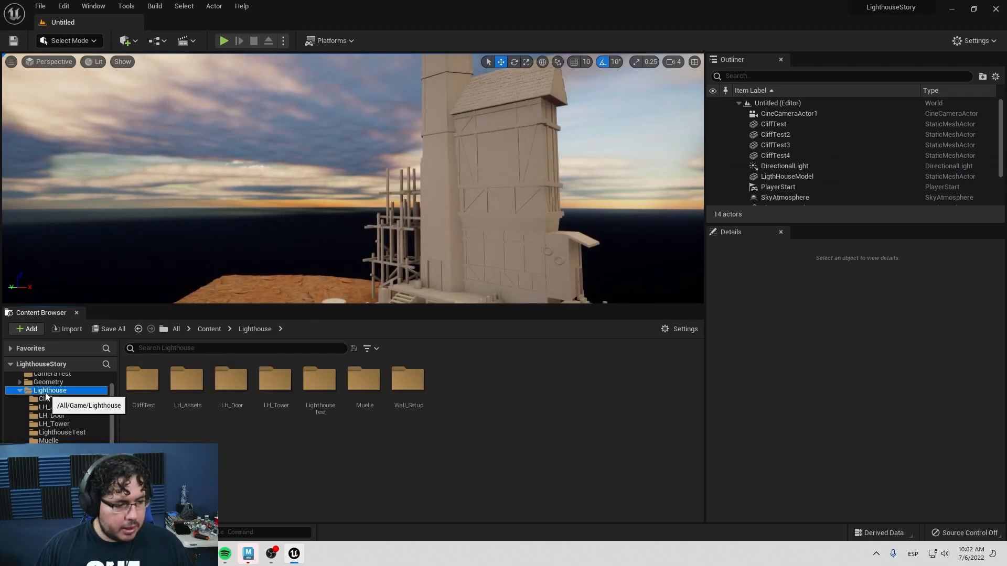
right_click(407, 457)
left_click(464, 136)
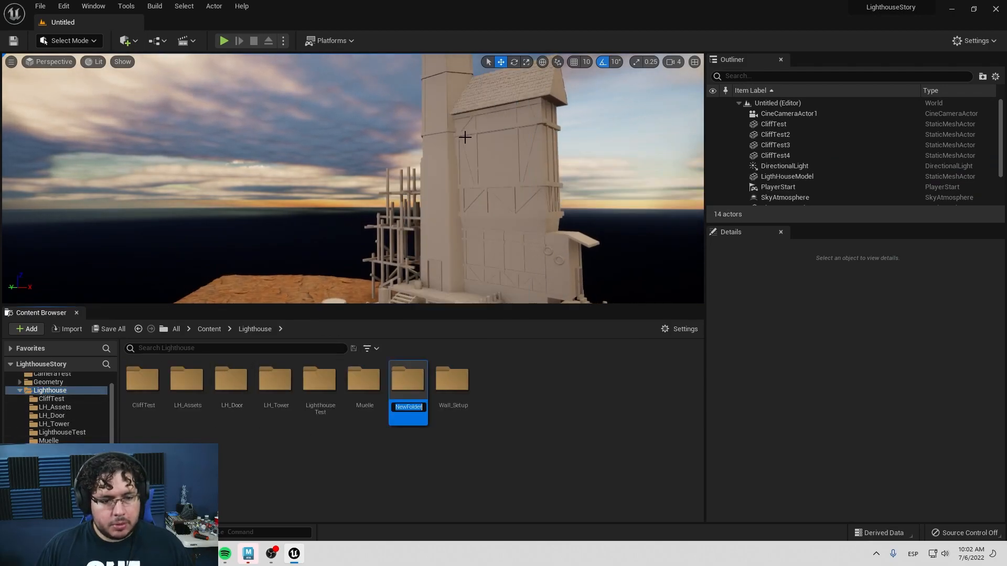
type("Shingles")
key("Return")
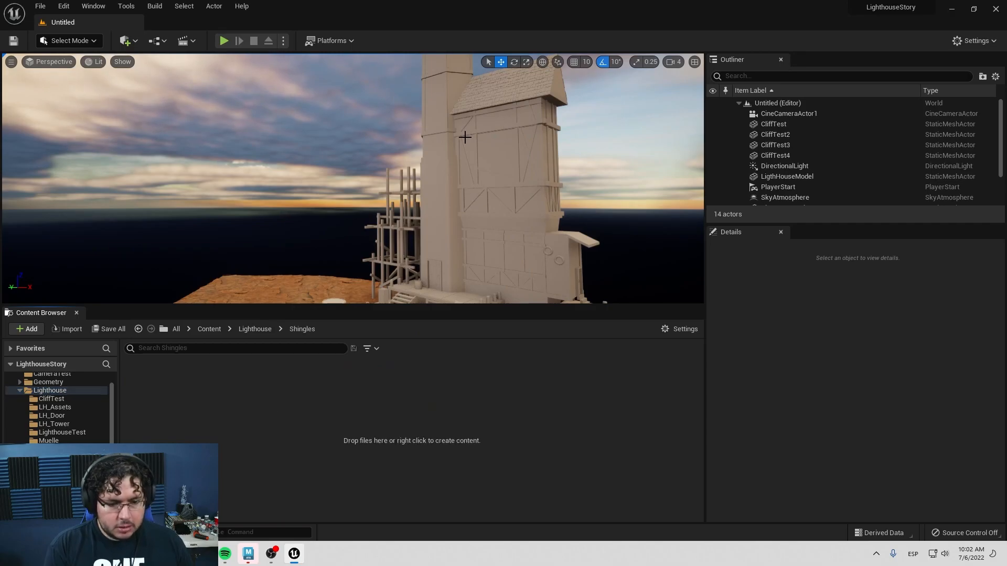
Import ShinglesAssembled.fbx from the desktop Lighthouse folder into the Shingles content folder as a static mesh with the existing import options.
right_click(236, 400)
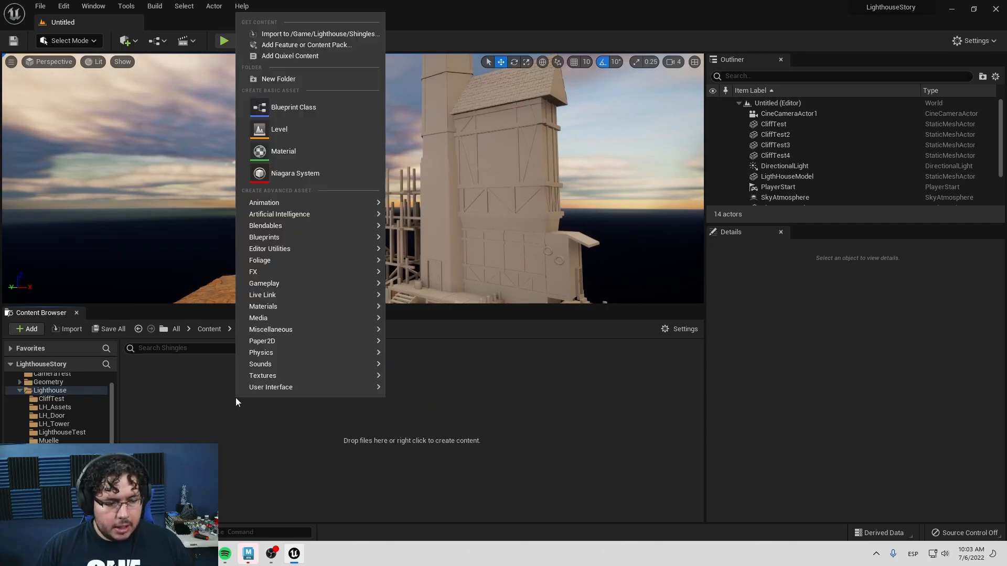
left_click(310, 40)
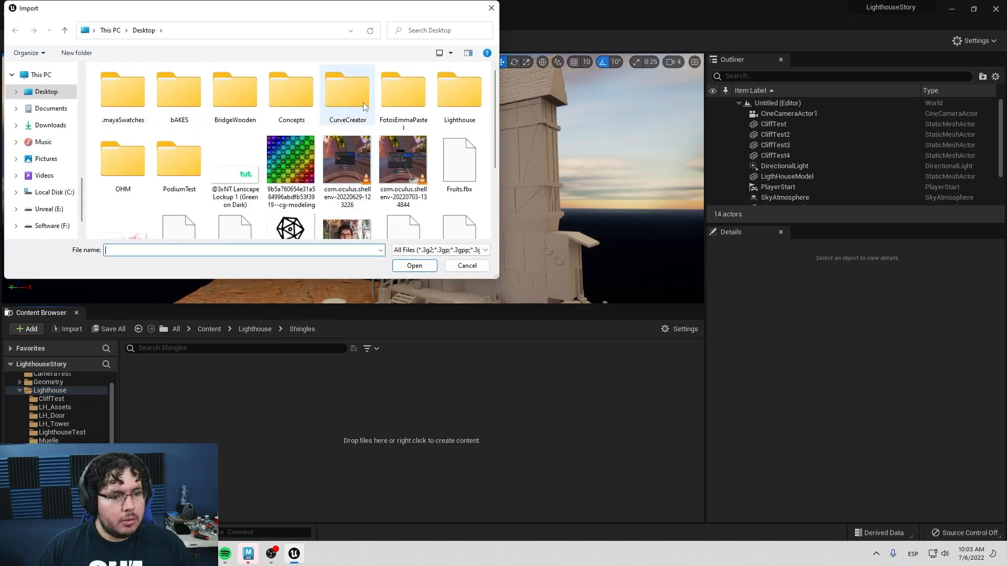
double_click(454, 100)
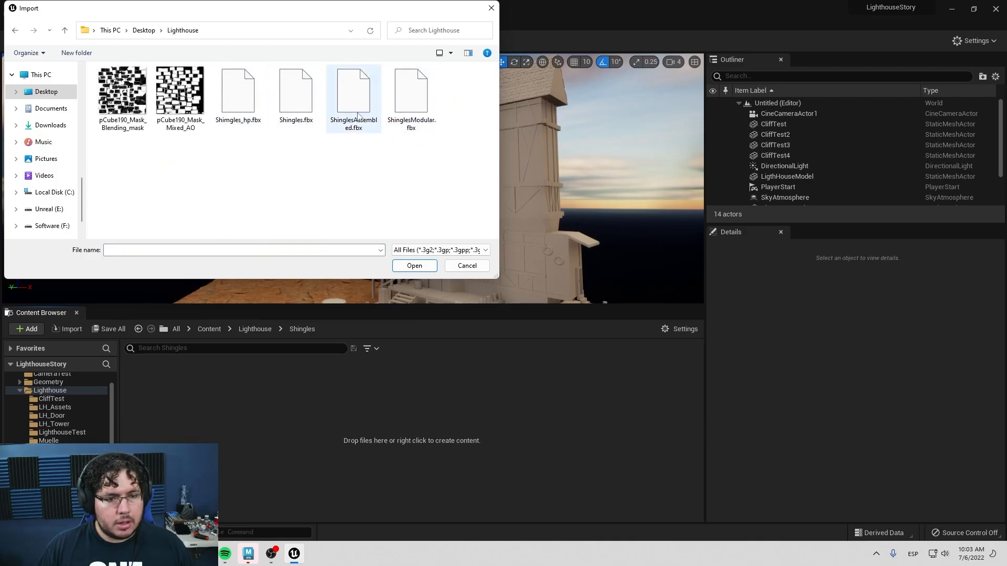
key("alt+space")
key("Escape")
key("alt+Tab")
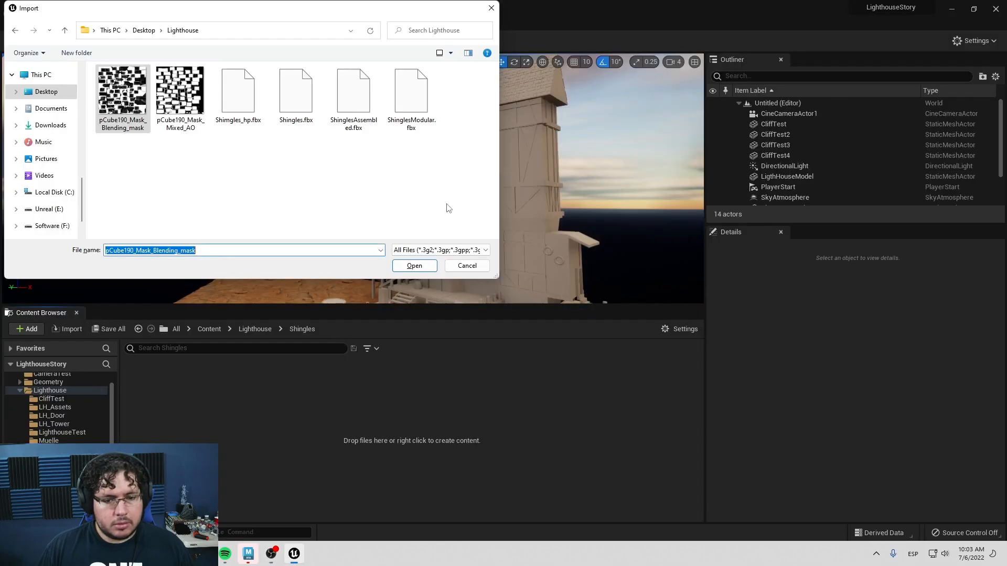
double_click(363, 115)
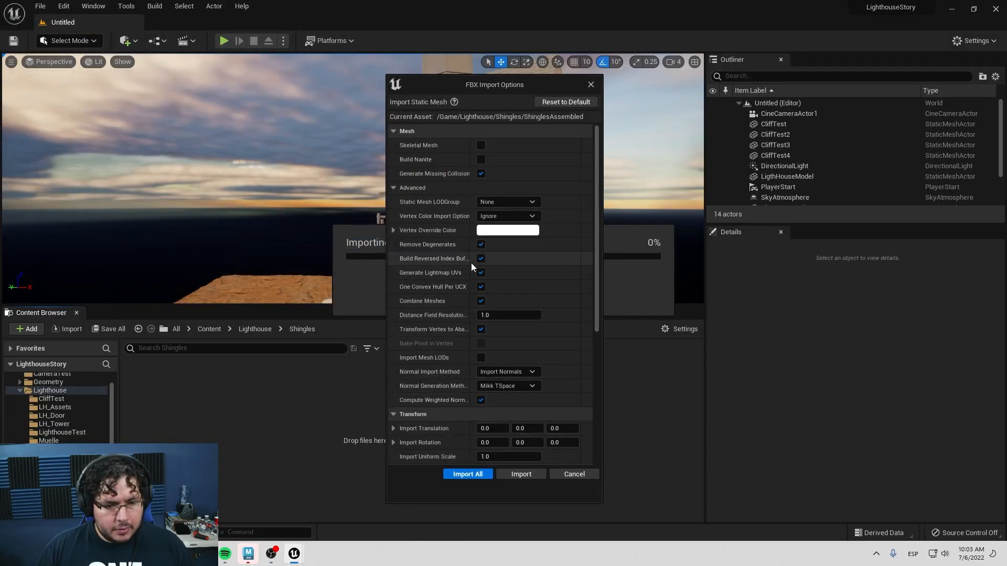
left_click(521, 474)
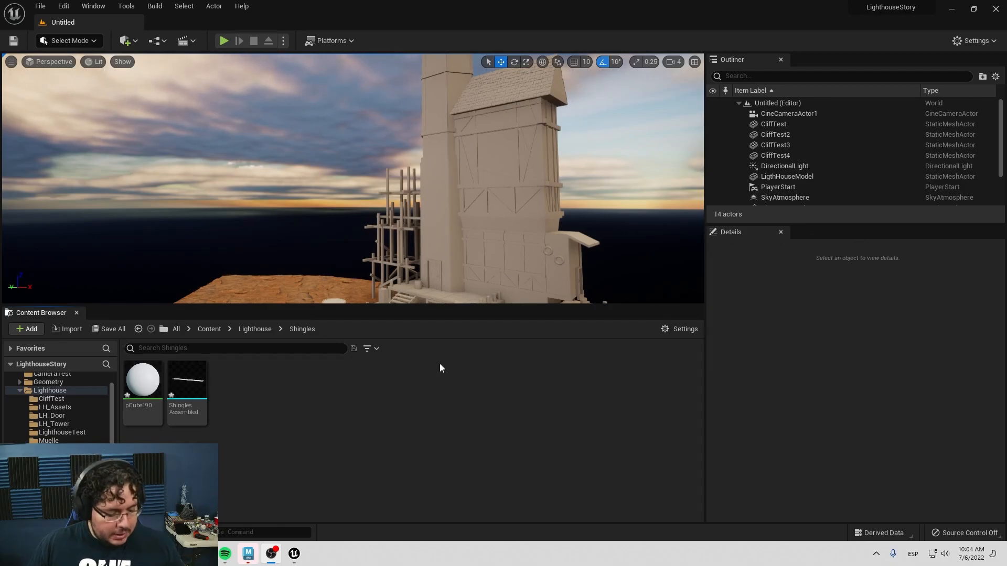
Place the ShinglesAssembled mesh in the level, tilt it about the X axis to the roof's slope and move it alongside the lighthouse.
key("w")
right_click_drag(353, 179, 467, 236)
key("s")
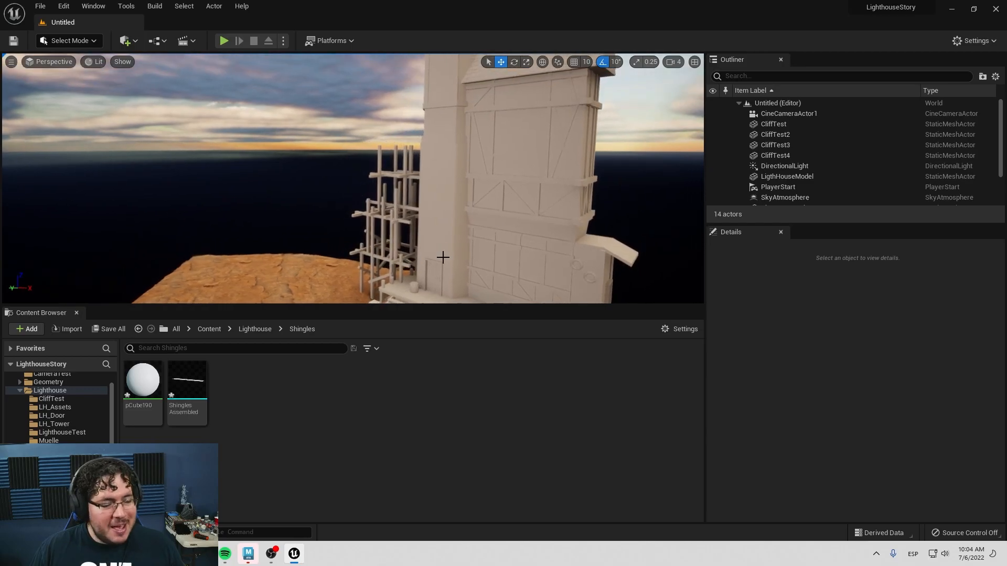
left_click_drag(186, 390, 447, 300)
right_click_drag(448, 288, 443, 312)
key("s")
left_click_drag(432, 209, 257, 221)
right_click_drag(344, 230, 335, 184)
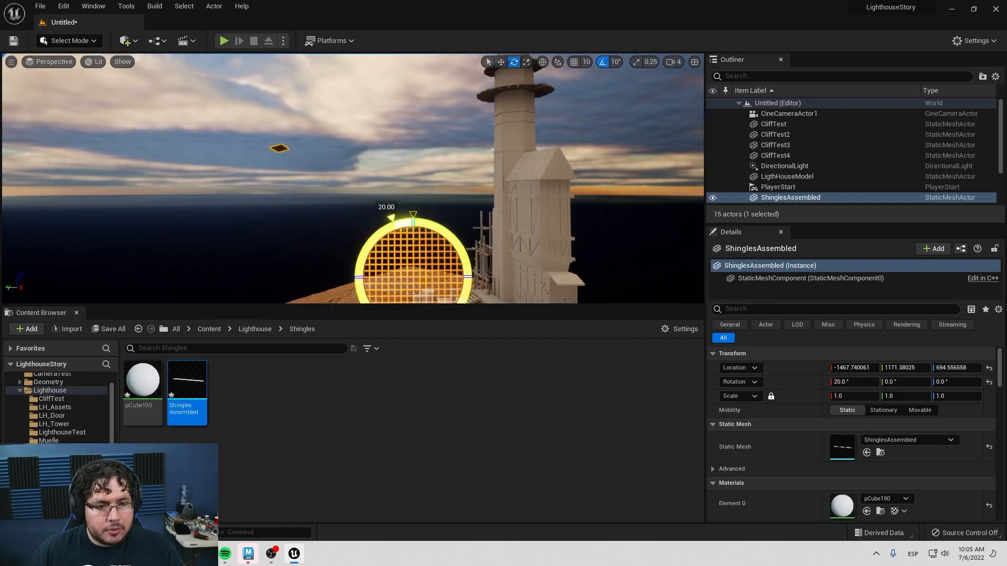
right_click_drag(370, 249, 377, 255)
key("s")
key("w")
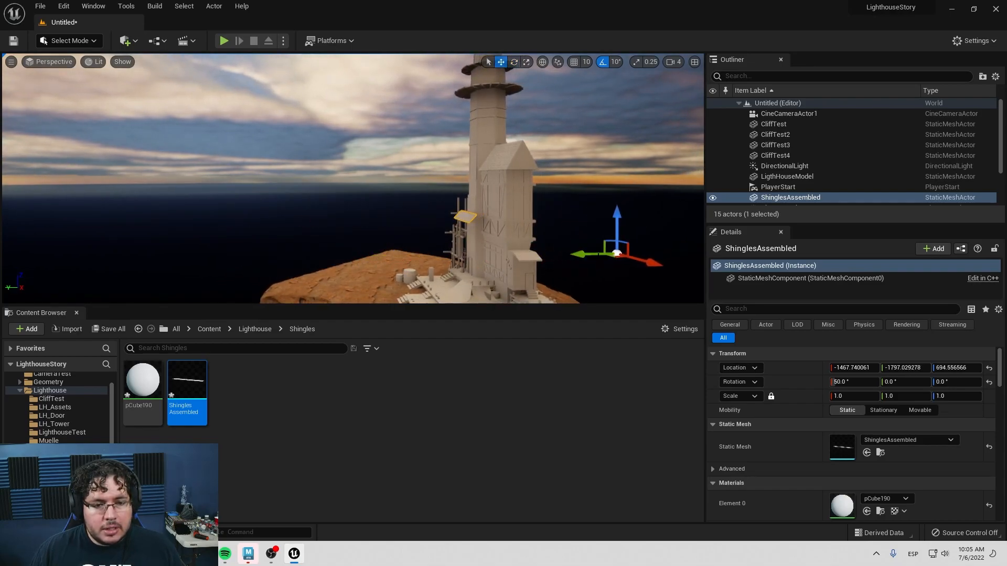
Move the tilted shingles onto the main building's roof slope, to about X -1023 and Z 1574.
key("w")
key("a")
right_click_drag(545, 150, 629, 191)
key("w")
key("s")
key("a")
key("w")
key("d")
key("s")
key("w")
key("s")
right_click_drag(353, 143, 371, 199)
key("w")
key("s")
key("a")
key("w")
key("s")
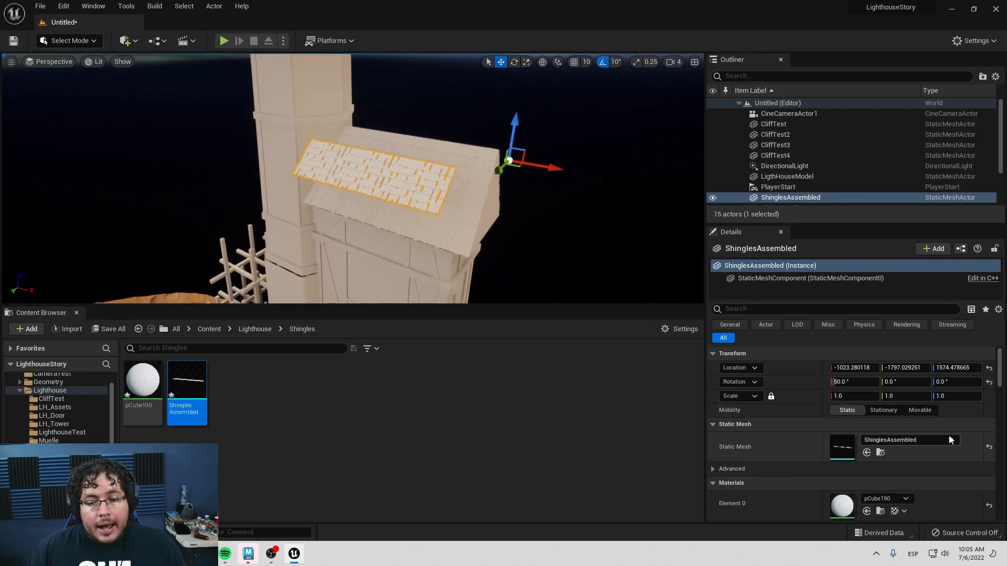
Enable Nanite support on the ShinglesAssembled mesh, save it, and close its editor with the level of detail changes applied.
double_click(839, 441)
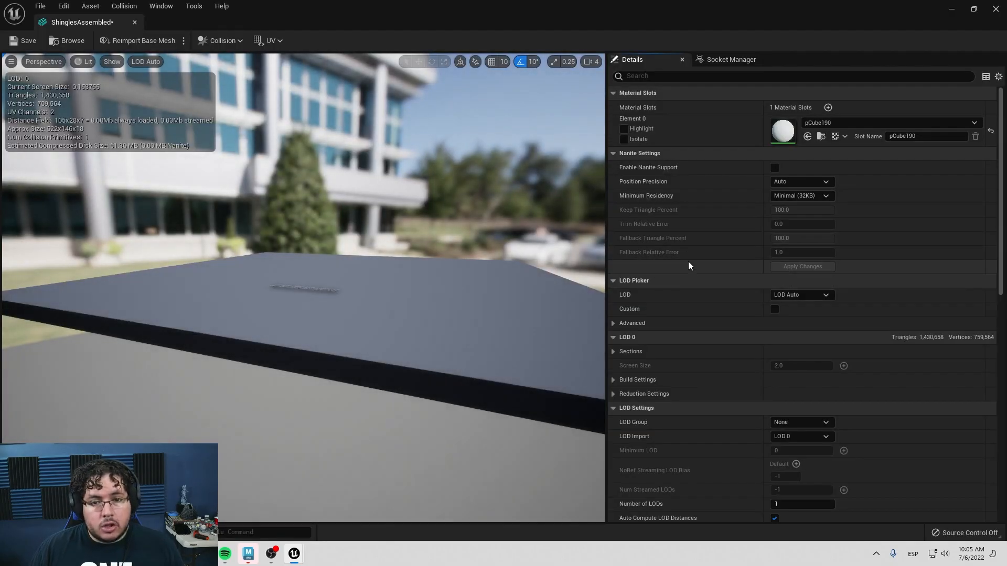
left_click(775, 167)
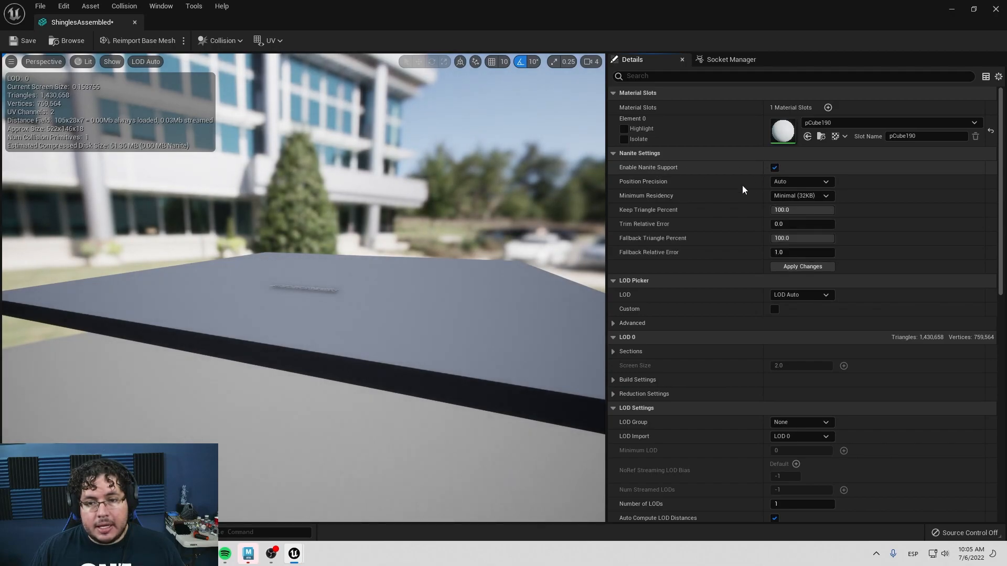
left_click(24, 40)
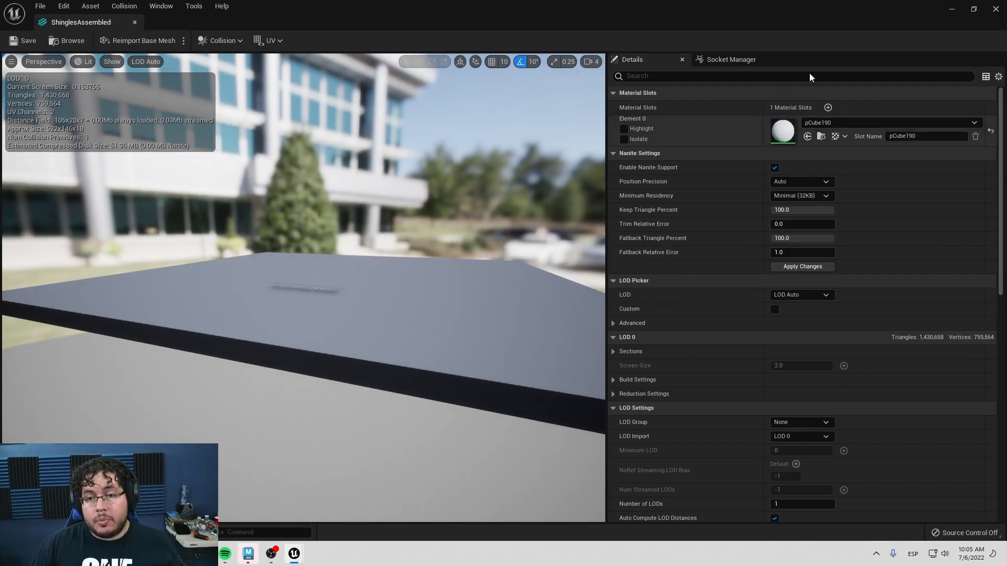
left_click(995, 12)
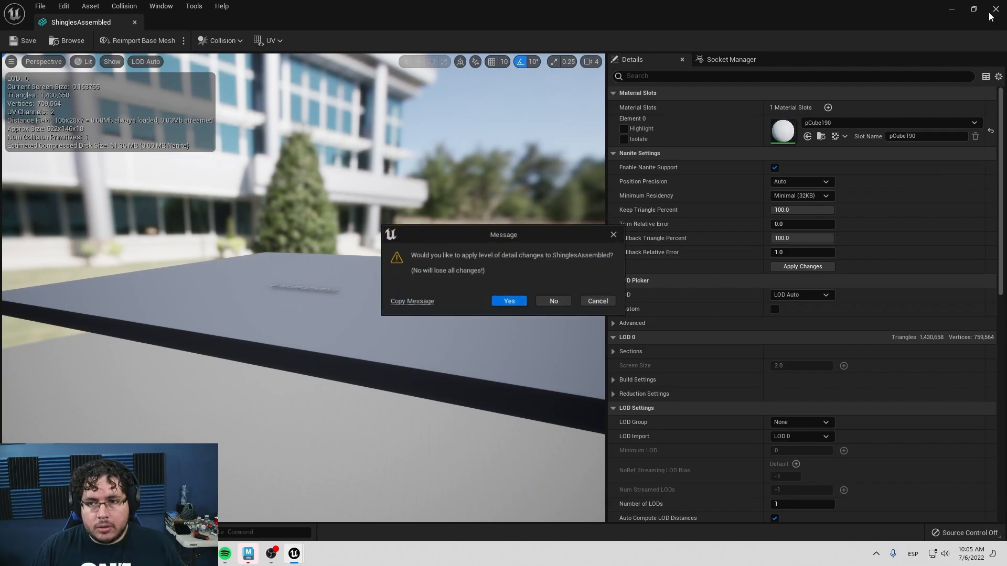
left_click(518, 307)
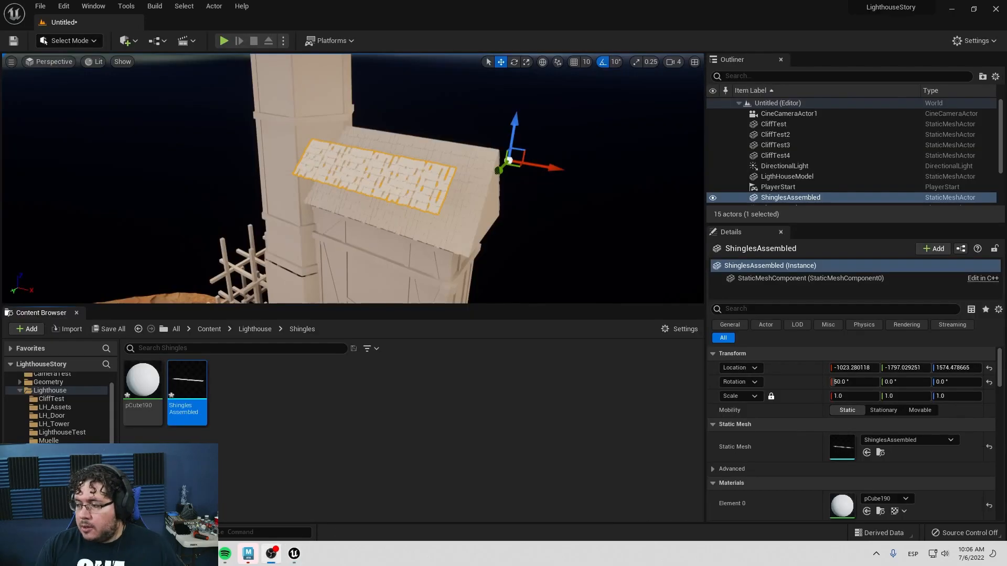
mouse_move(352, 178)
right_mouse_down()
mouse_move(362, 181)
mouse_move(351, 157)
mouse_move(347, 165)
mouse_move(362, 160)
mouse_move(349, 188)
right_mouse_up()
left_click(409, 461)
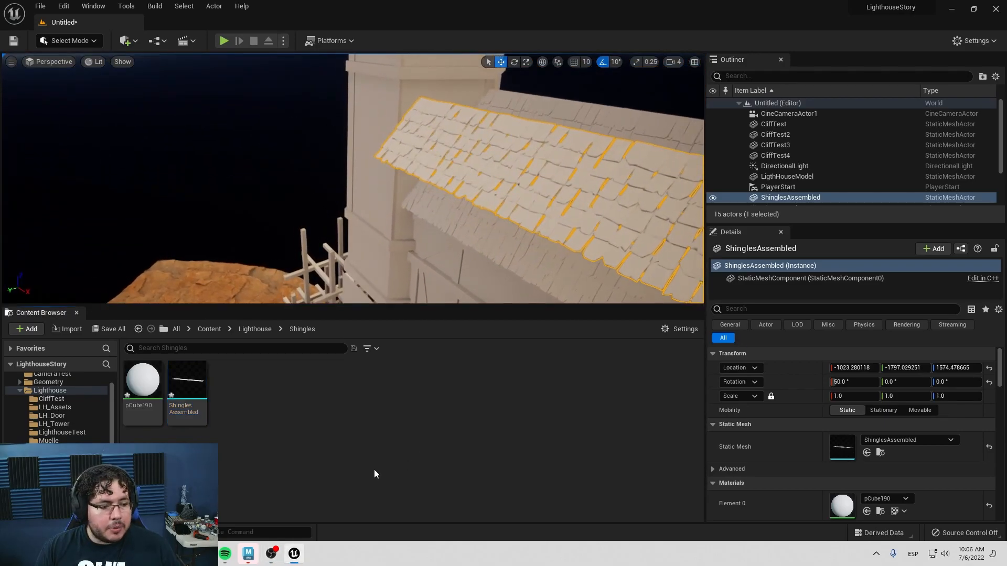
left_click(49, 390)
scroll(92, 418, "down", 5)
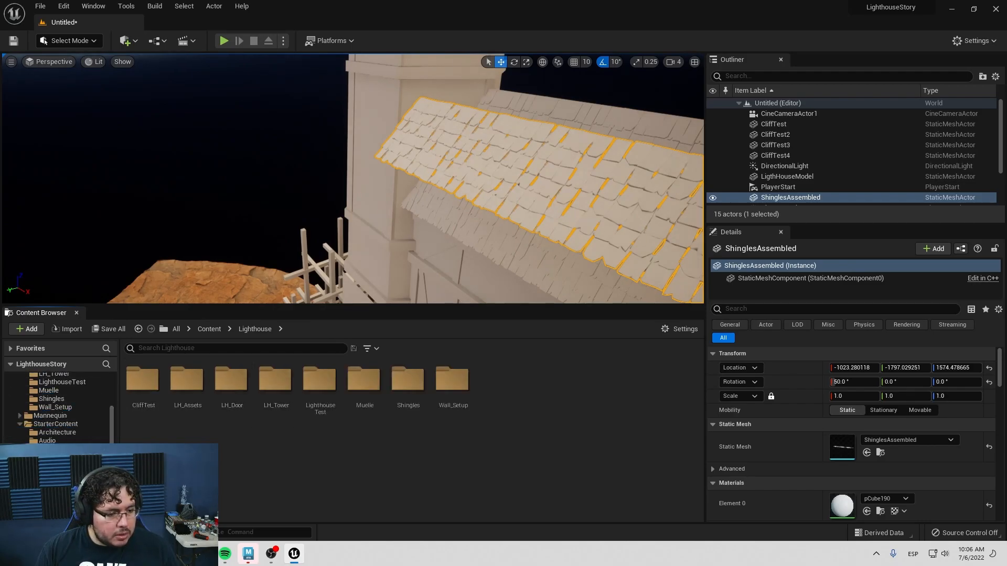
scroll(42, 391, "up", 5)
scroll(42, 392, "up", 2)
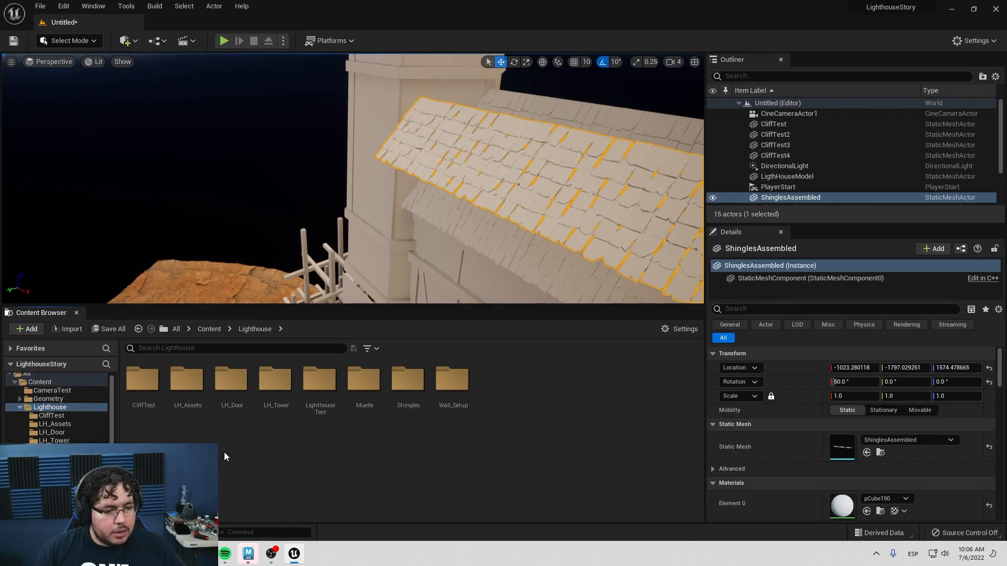
double_click(413, 386)
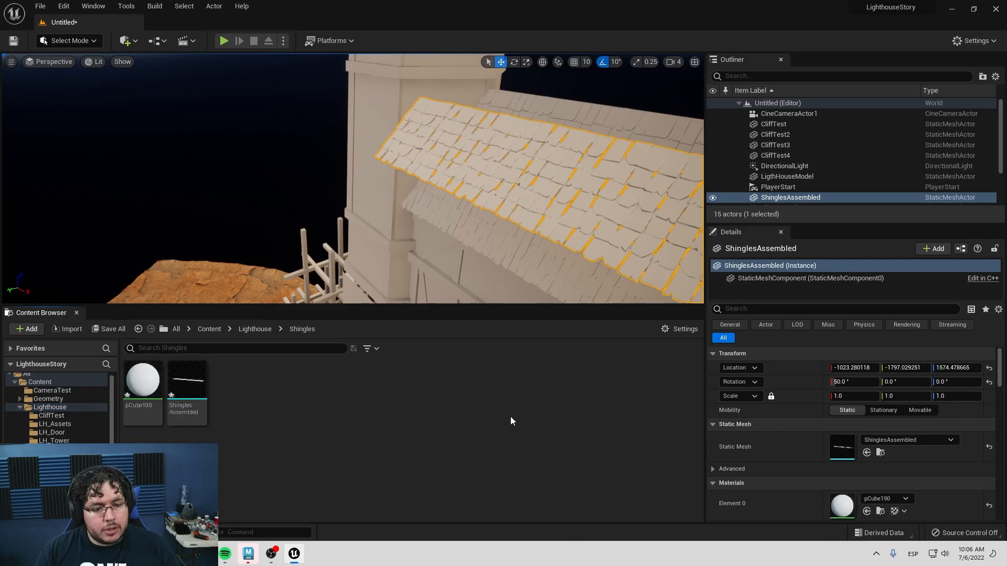
Enable the Substance in UE5 plugin and restart the editor, saving pCube190, ShinglesAssembled and the Untitled level.
left_click(94, 6)
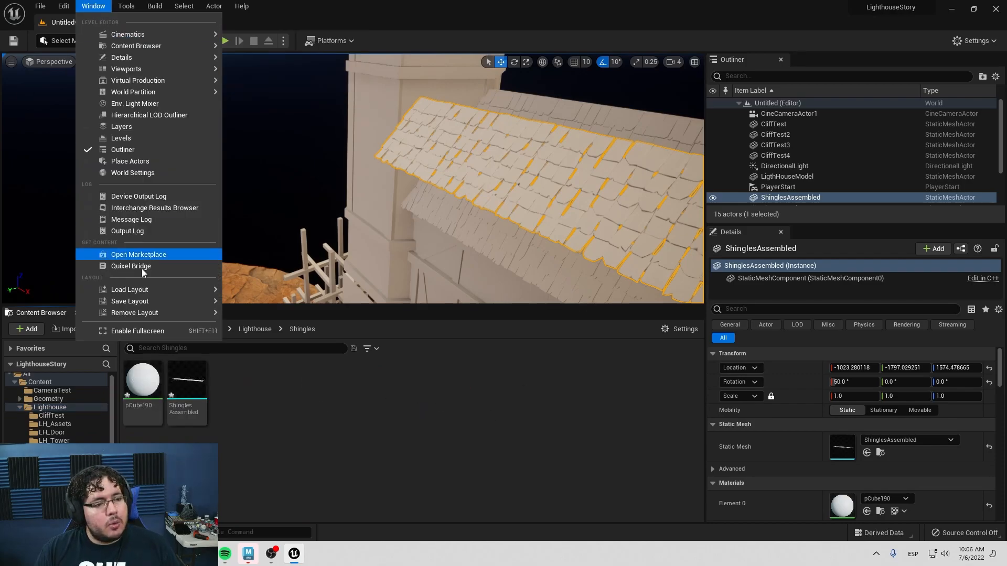
mouse_move(64, 6)
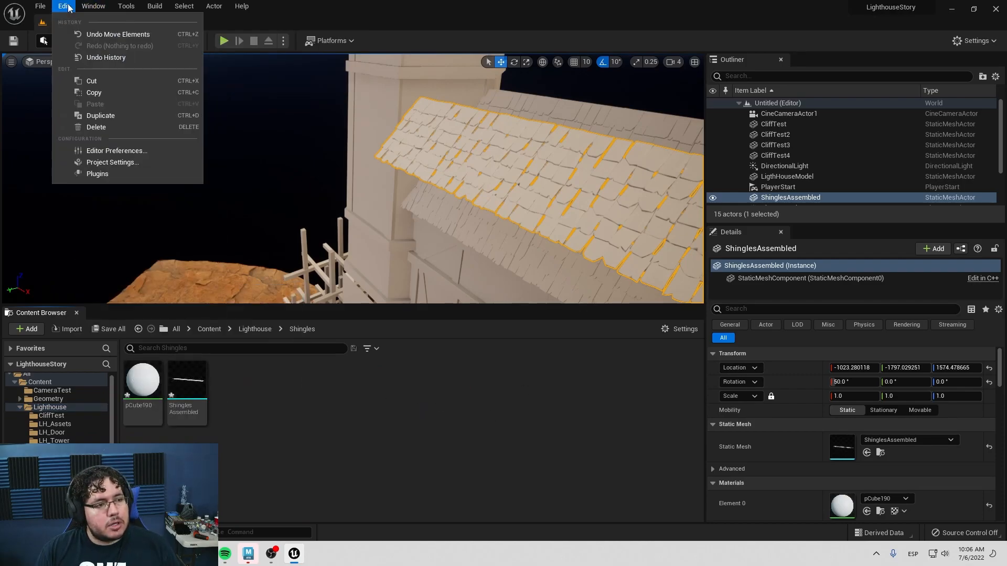
left_click(125, 173)
type("substa")
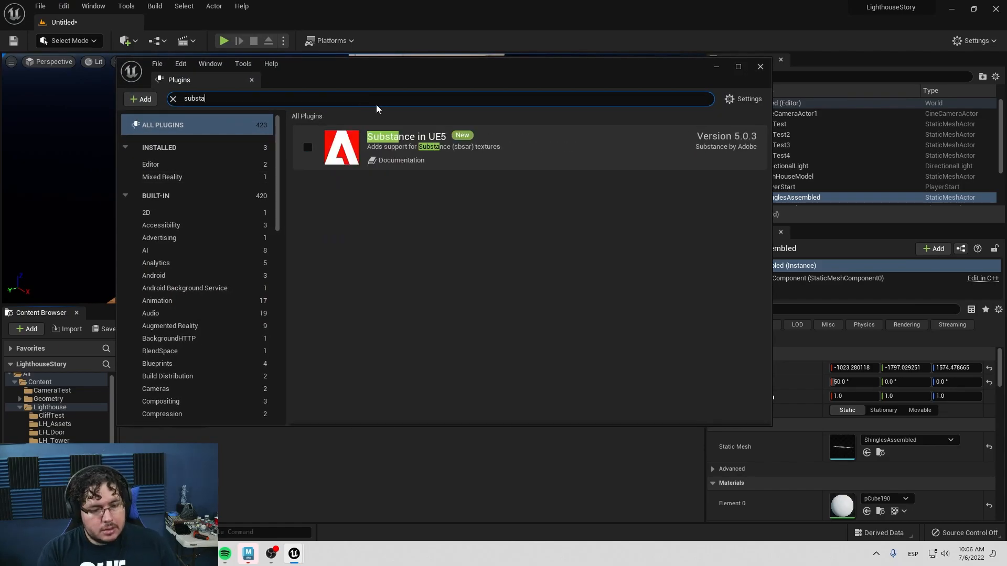
left_click(307, 147)
left_click(721, 407)
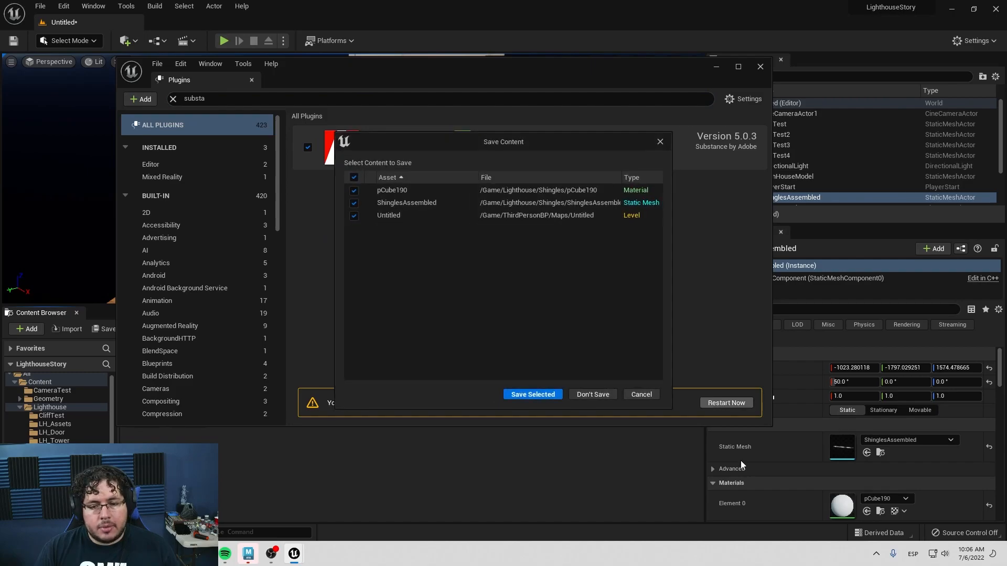
left_click(537, 395)
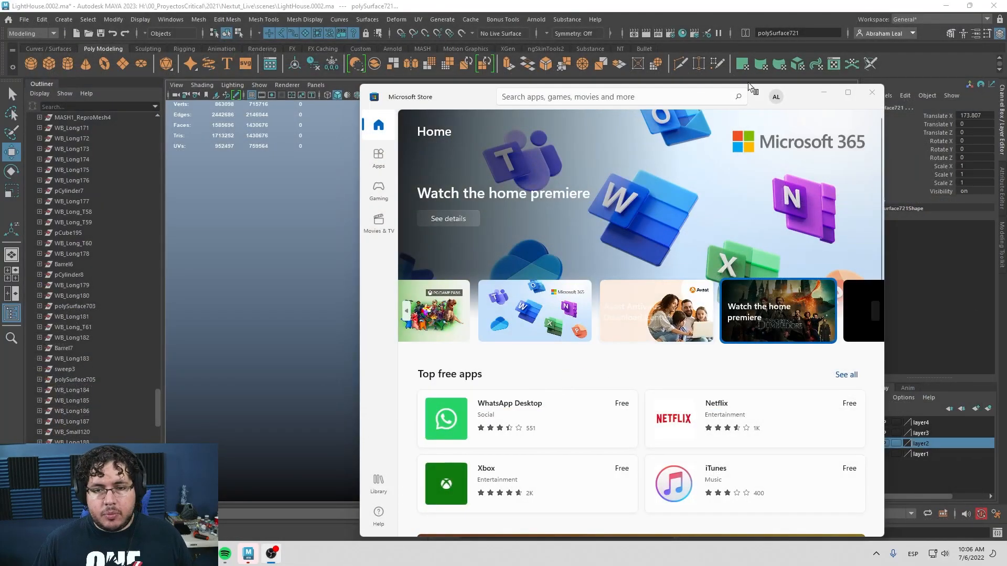
Close the Microsoft Store, open the Adobe Substance 3D Assets site in a maximized Chrome window and return to Unreal Editor.
left_click(872, 93)
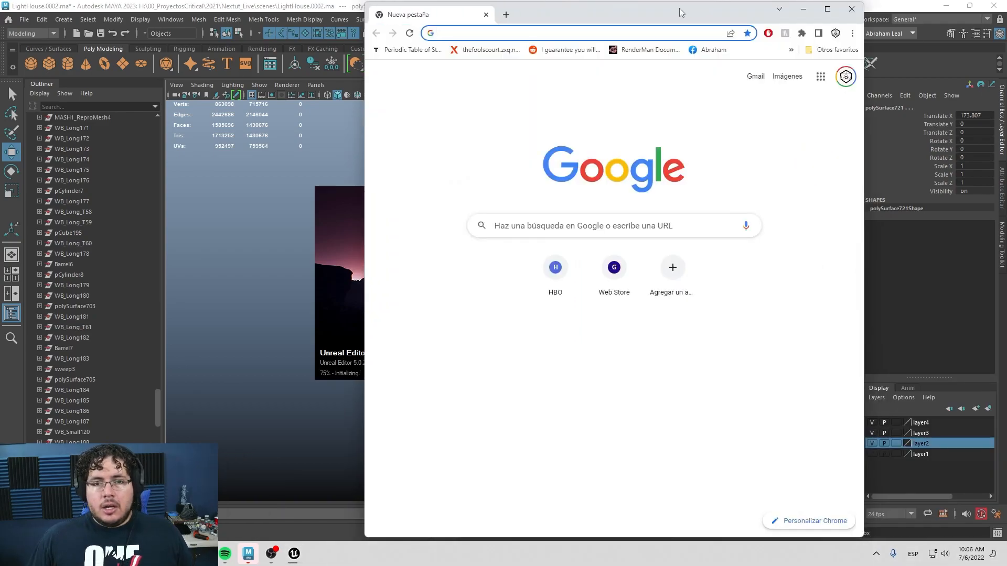
double_click(679, 8)
left_click(591, 22)
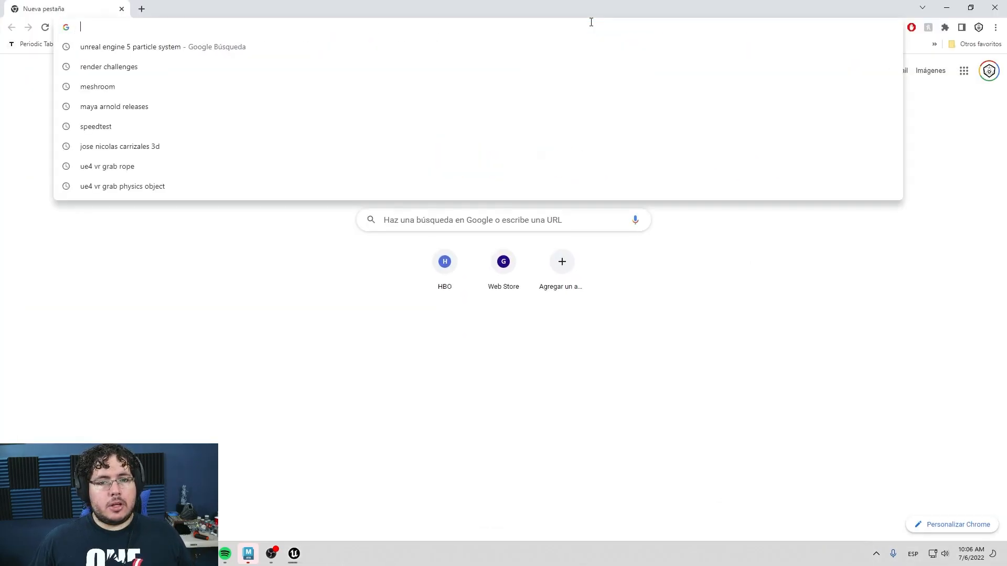
type("subs")
key("Return")
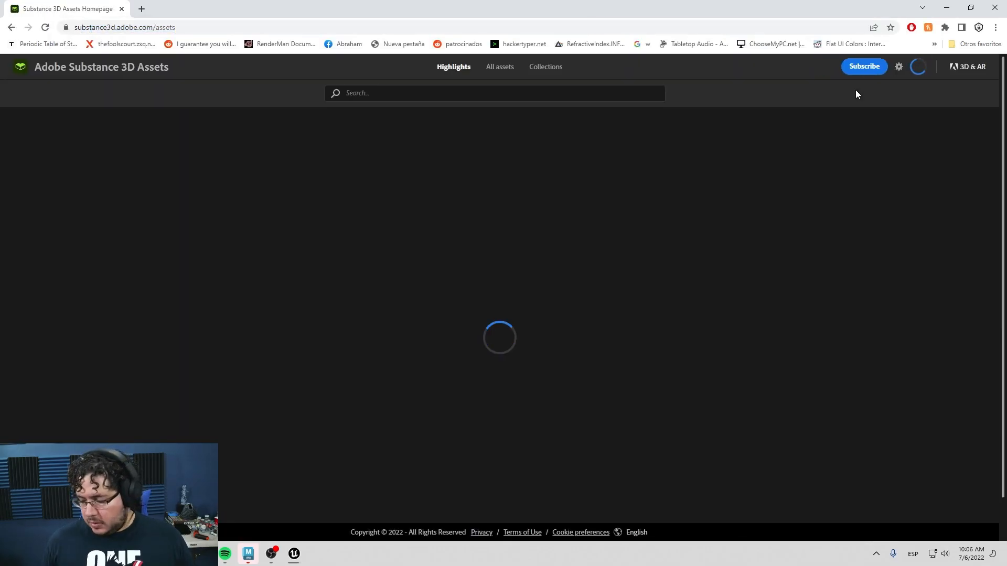
key("alt+Tab")
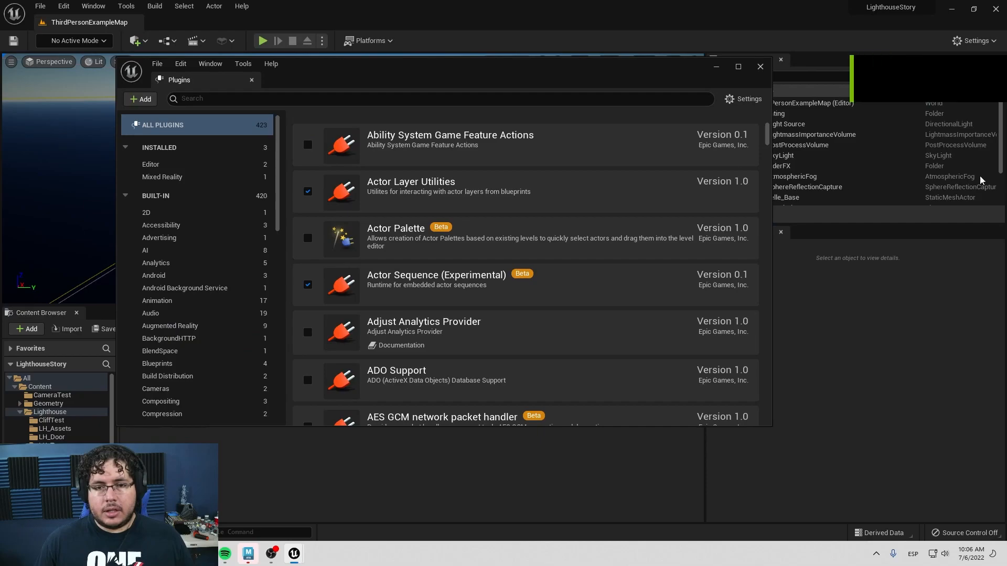
Switch to the Adobe Substance 3D Assets site in Chrome and search it for wood.
key("super+Tab")
left_click(663, 166)
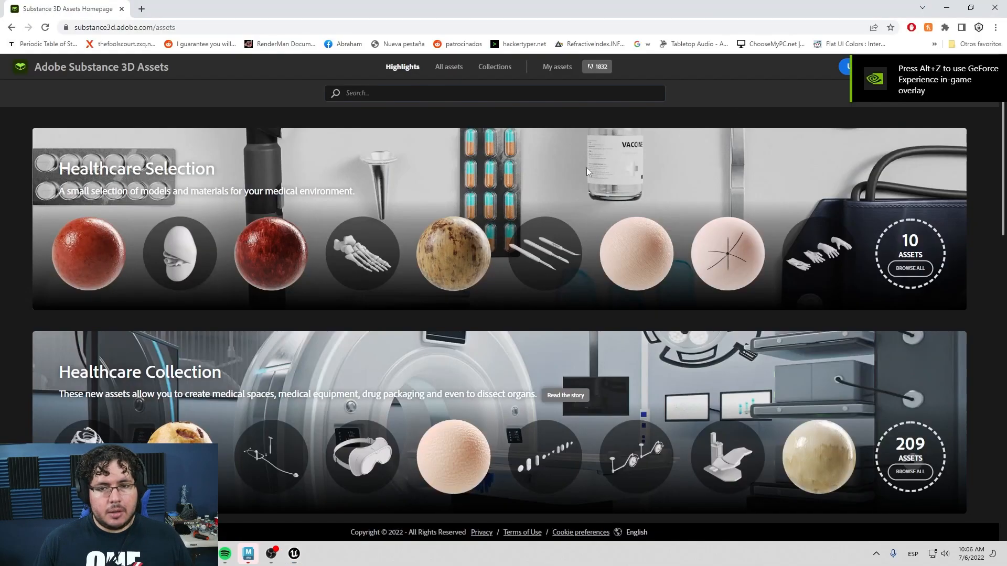
type("wood")
key("Return")
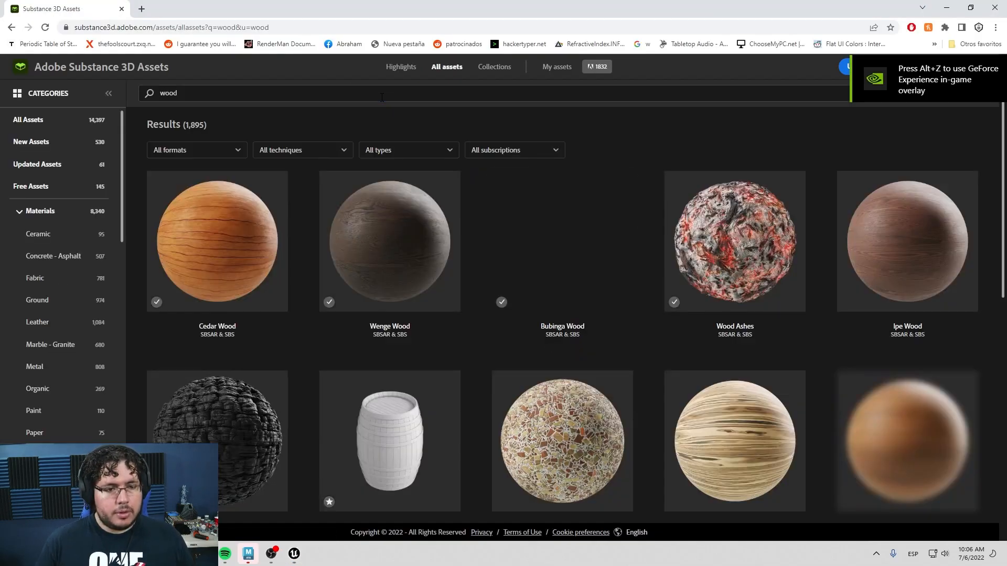
Browse the wood search results for a material that suits the roof shingles.
scroll(649, 234, "down", 10)
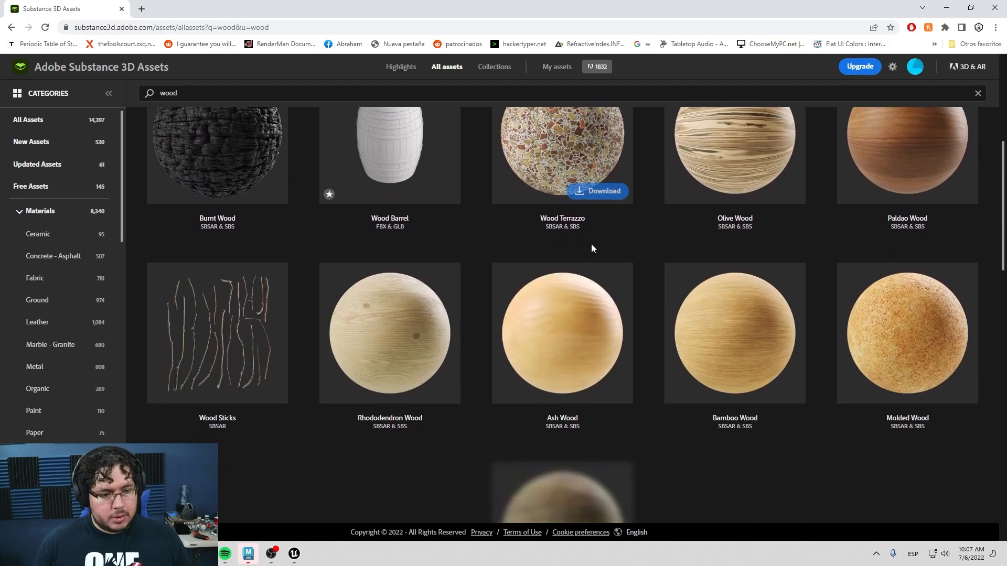
scroll(629, 253, "down", 7)
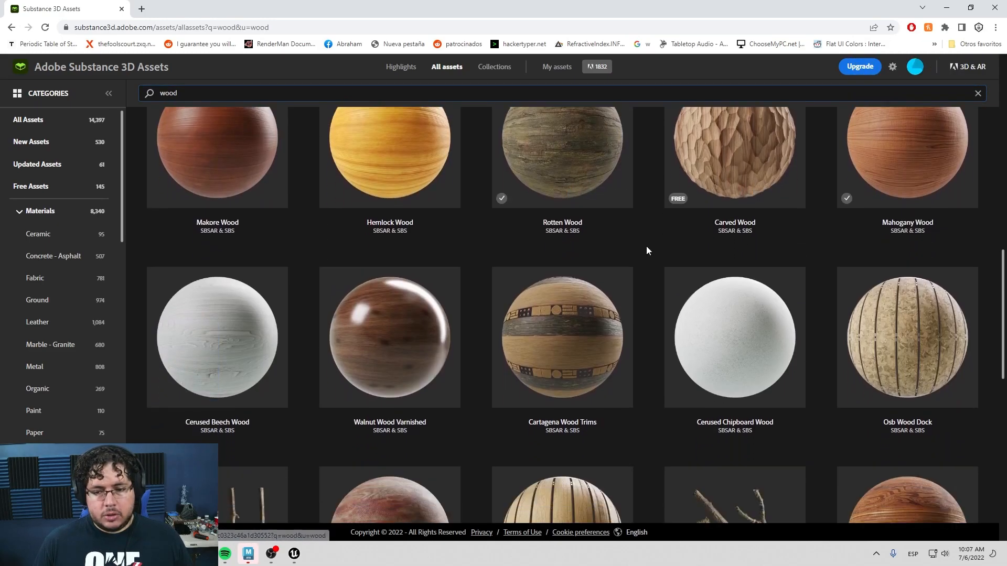
scroll(646, 246, "down", 13)
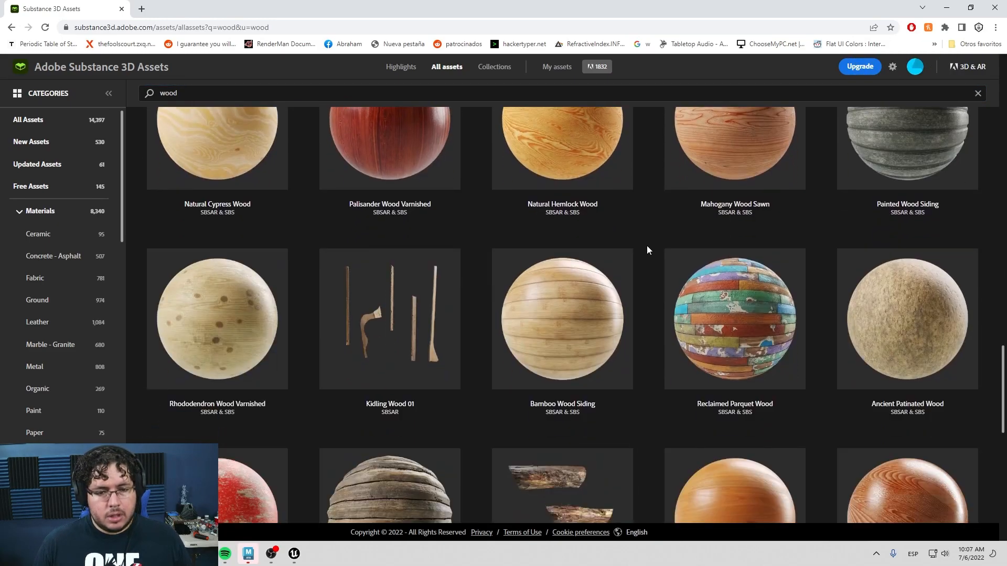
scroll(649, 250, "down", 5)
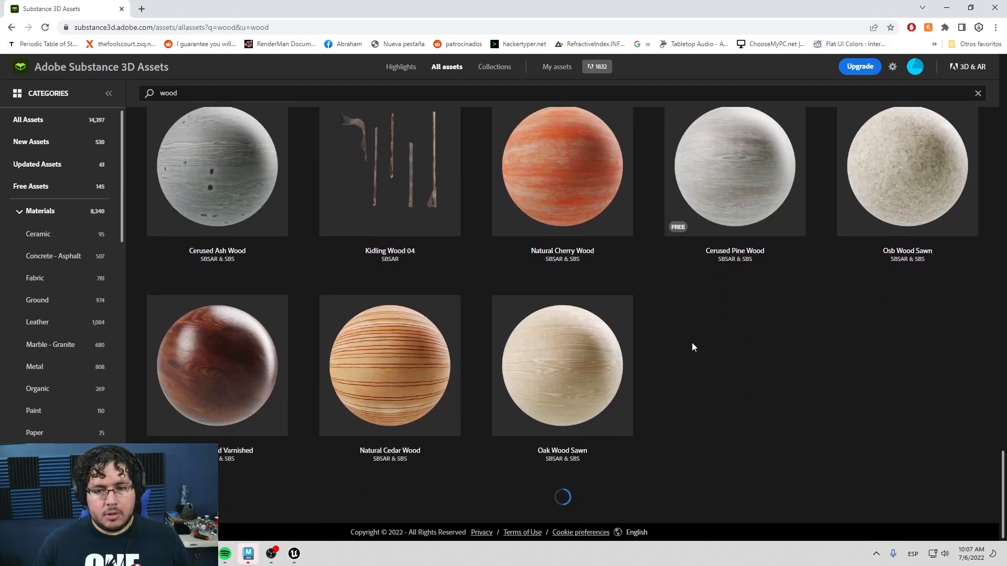
scroll(691, 342, "up", 7)
scroll(692, 346, "up", 4)
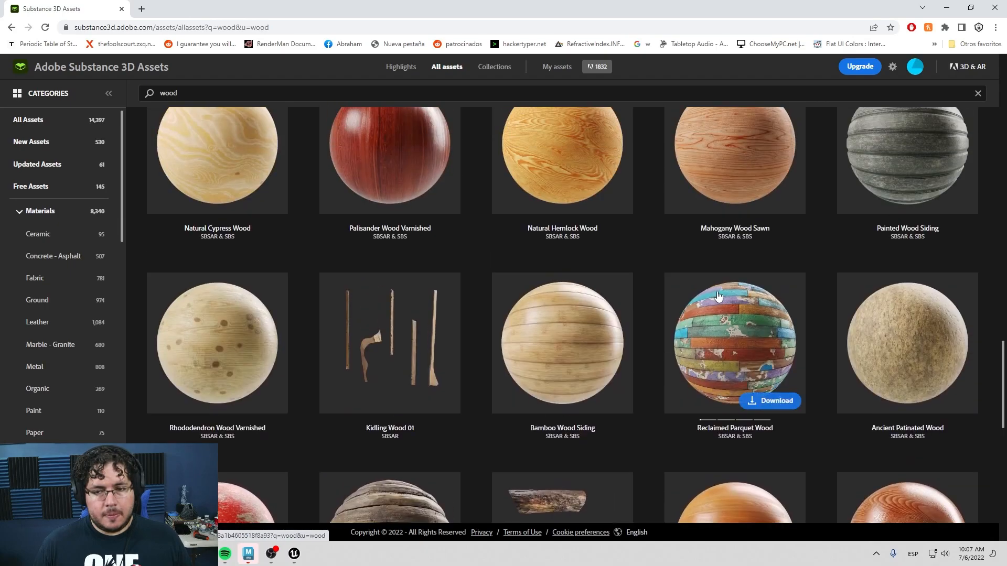
scroll(644, 430, "up", 14)
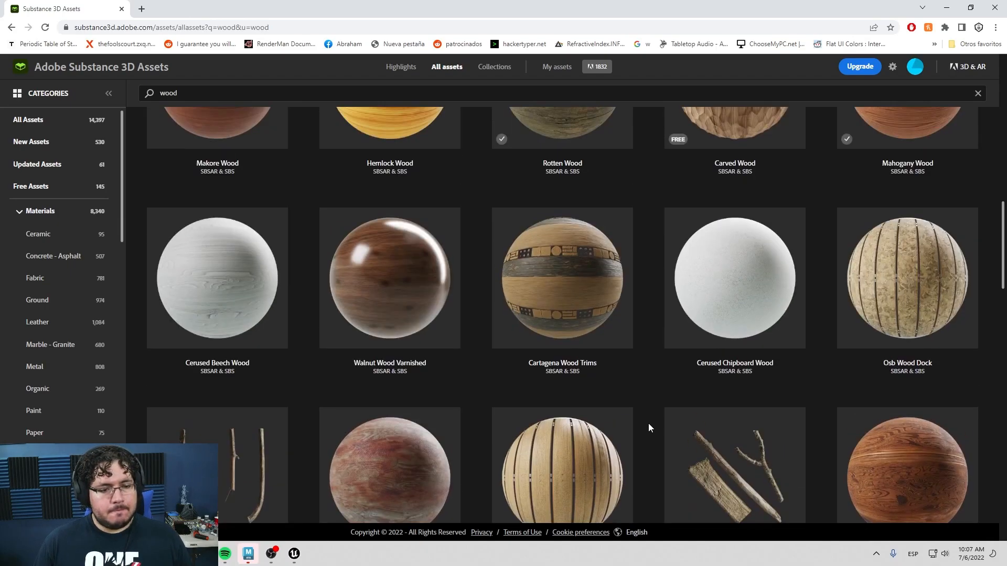
scroll(635, 427, "down", 4)
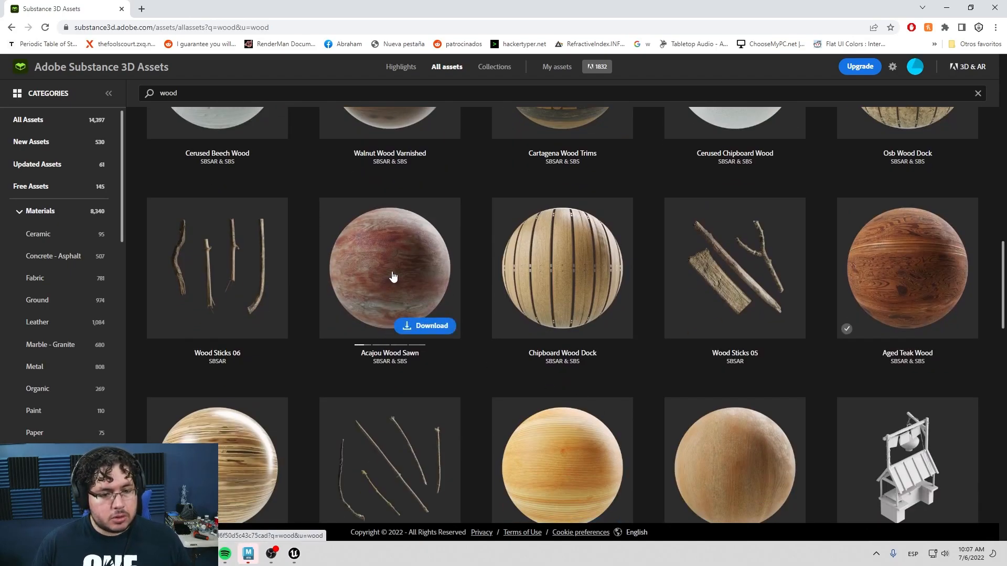
scroll(393, 277, "down", 7)
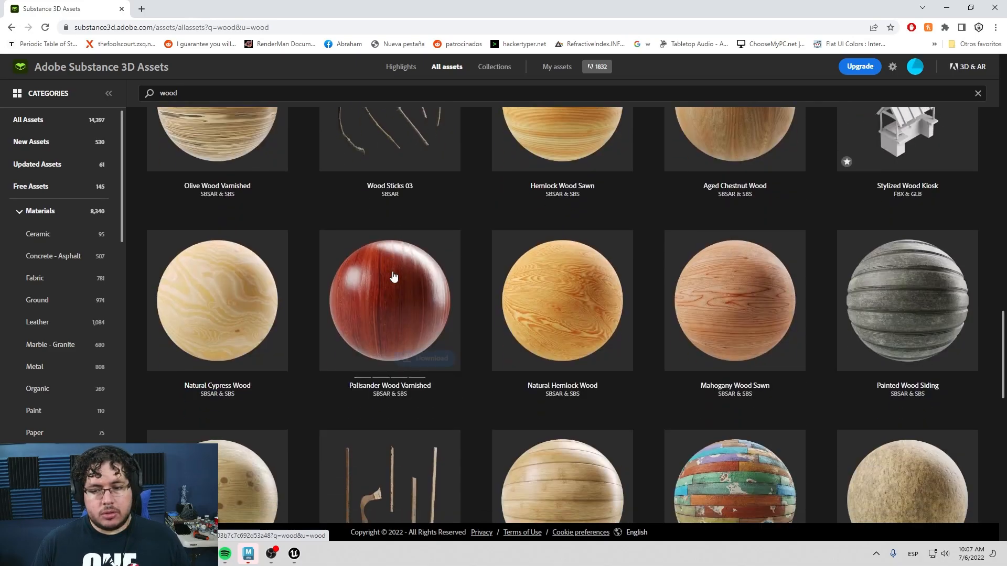
scroll(394, 277, "up", 5)
scroll(884, 197, "down", 12)
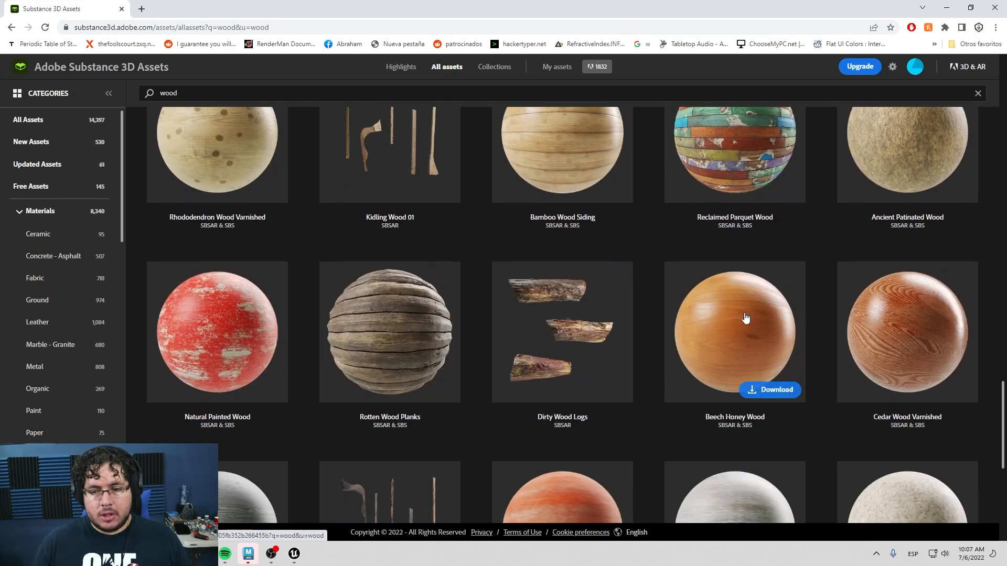
scroll(651, 292, "up", 5)
scroll(884, 360, "up", 20)
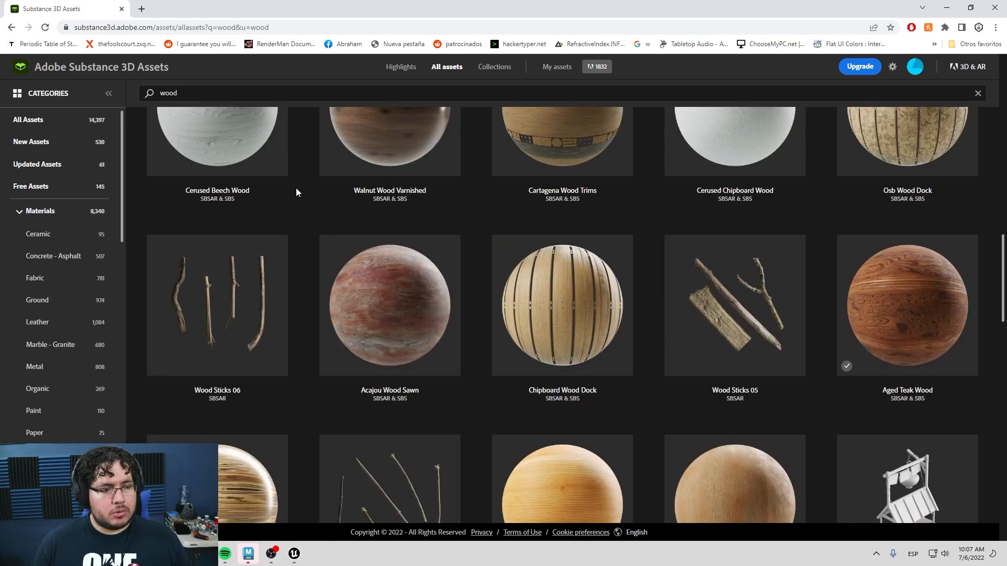
scroll(708, 338, "up", 1)
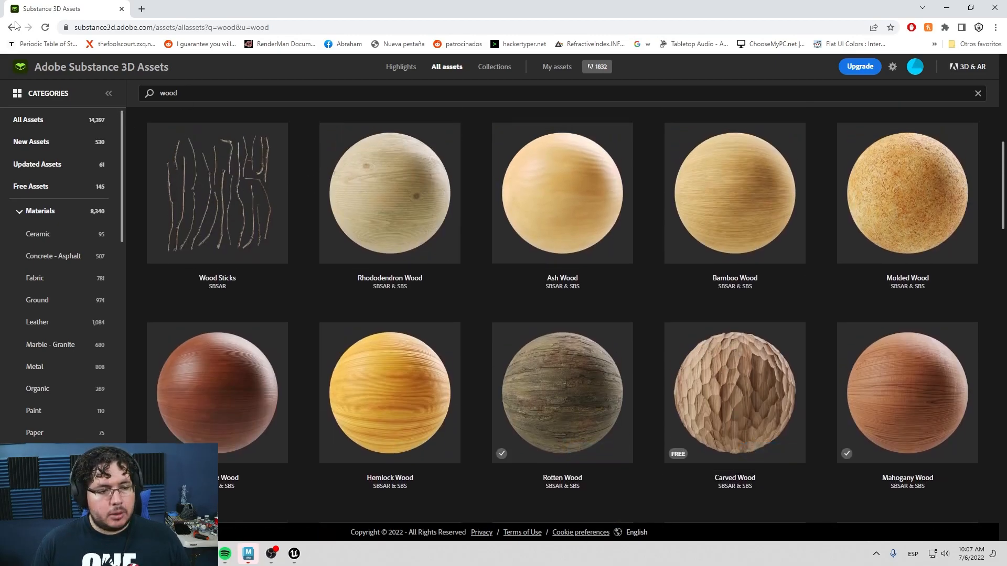
Reload the wood results and download the Aged Walnut Wood material.
left_click(45, 29)
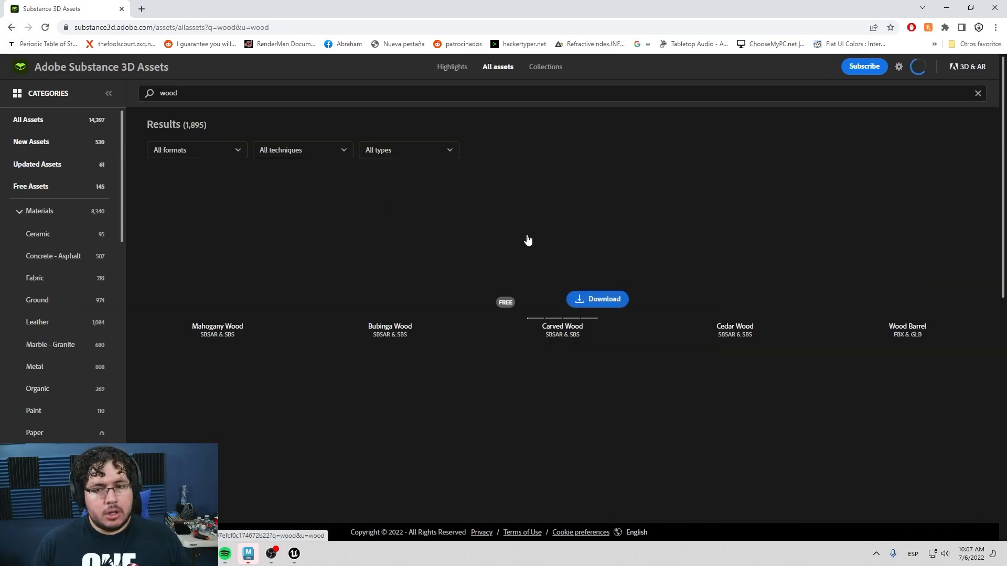
scroll(528, 239, "down", 9)
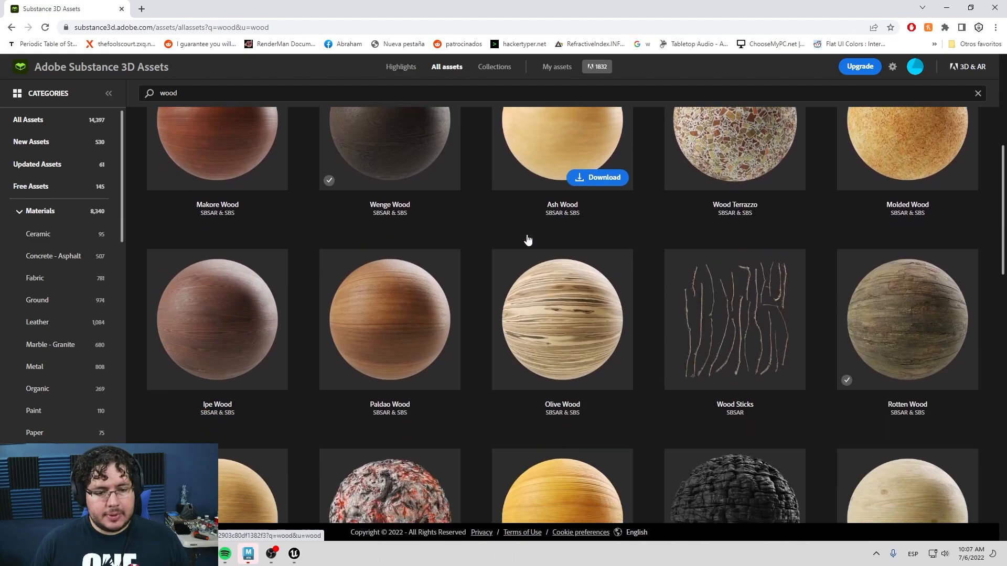
scroll(527, 240, "down", 13)
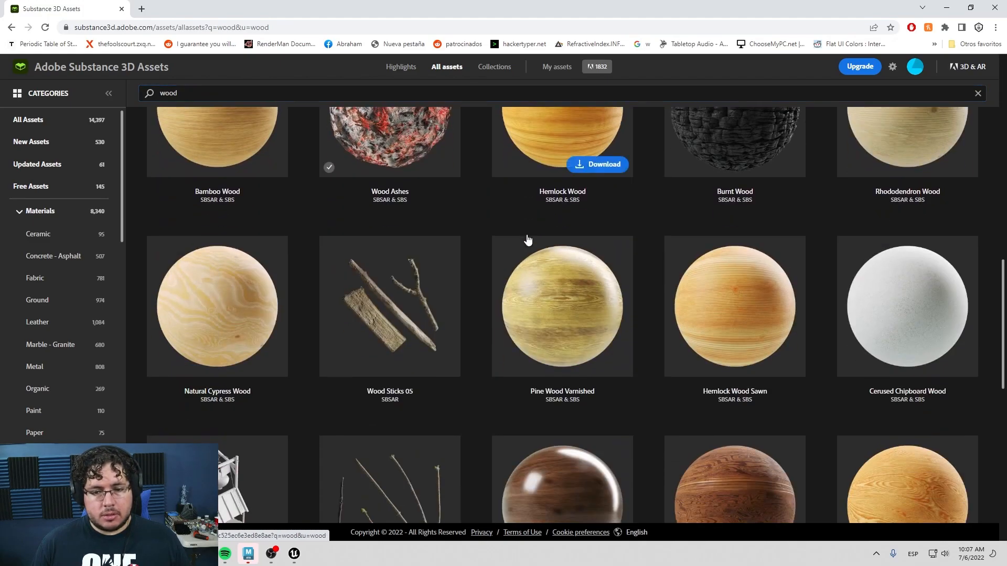
scroll(527, 240, "down", 20)
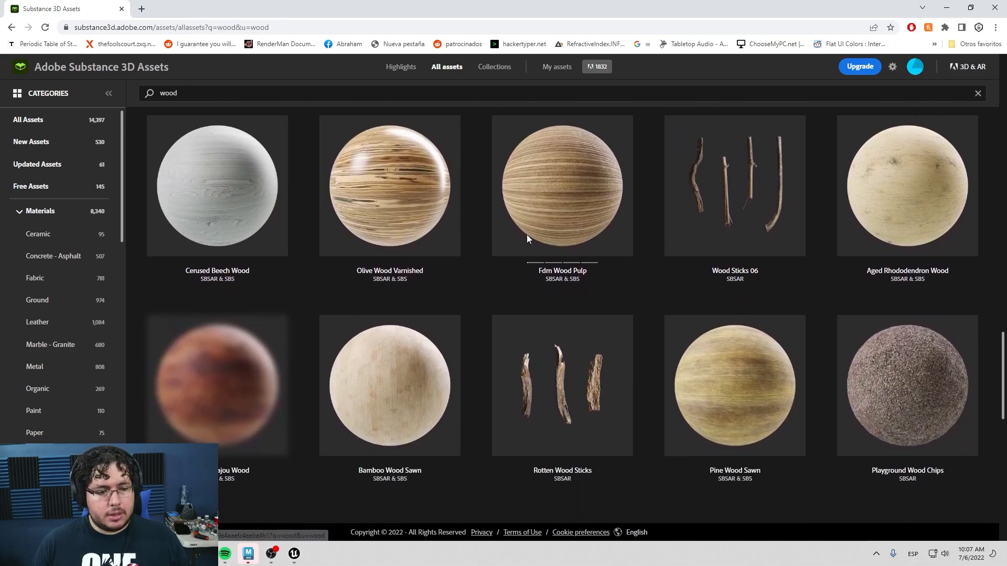
scroll(527, 239, "down", 11)
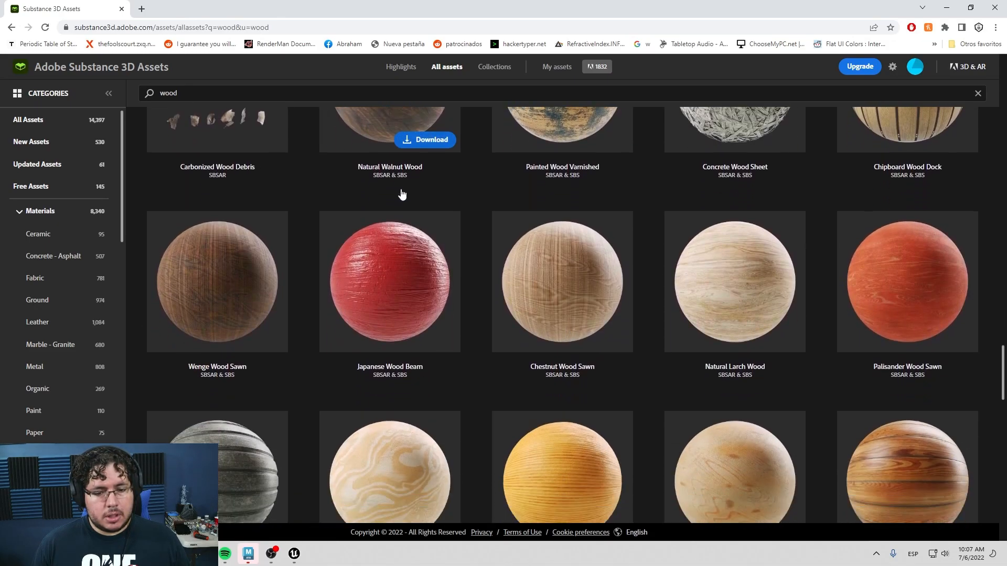
scroll(461, 247, "down", 8)
mouse_move(373, 274)
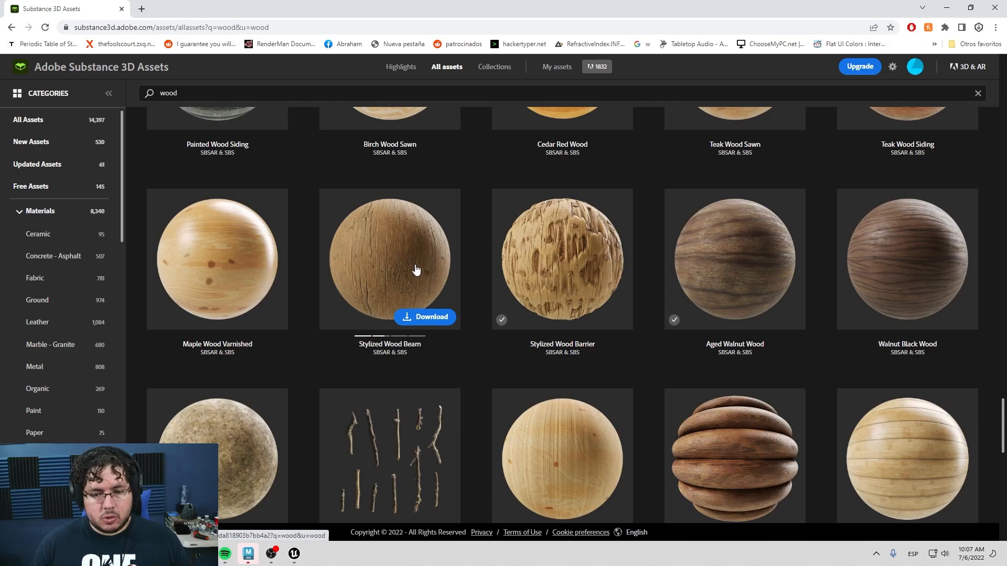
mouse_move(746, 273)
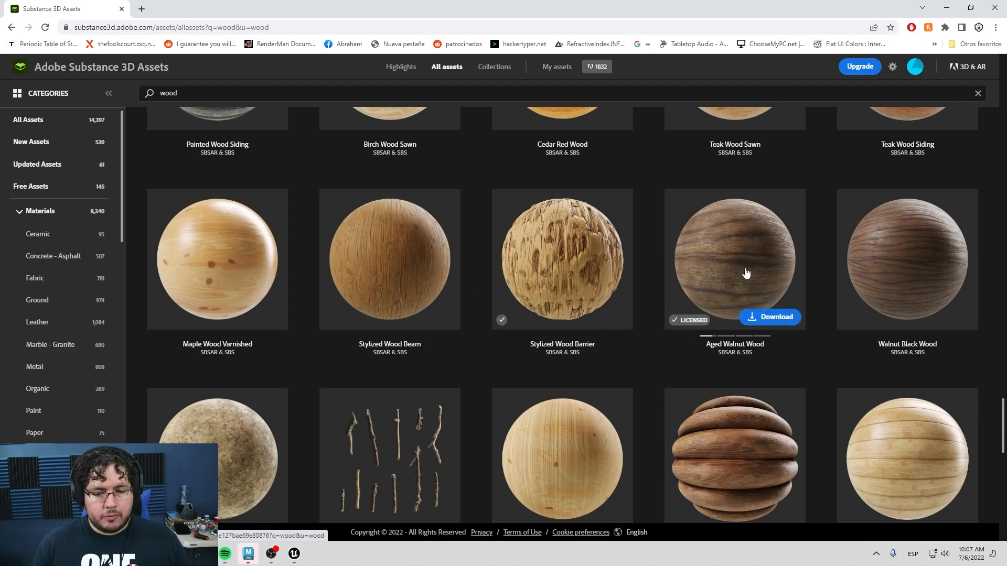
left_click(768, 318)
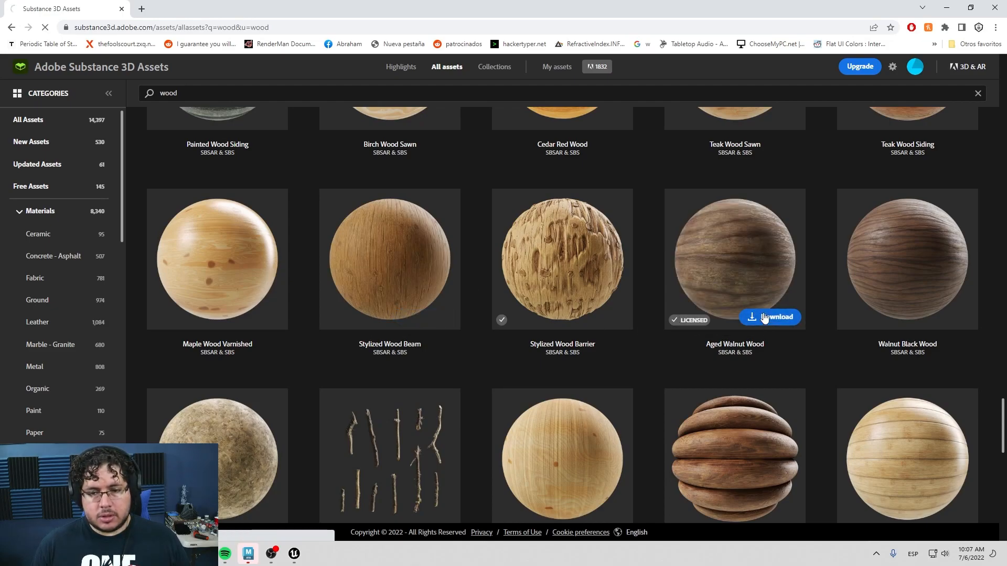
Bring up the File Explorer window, move it aside, and minimize Chrome to return to Unreal Editor.
mouse_move(557, 206)
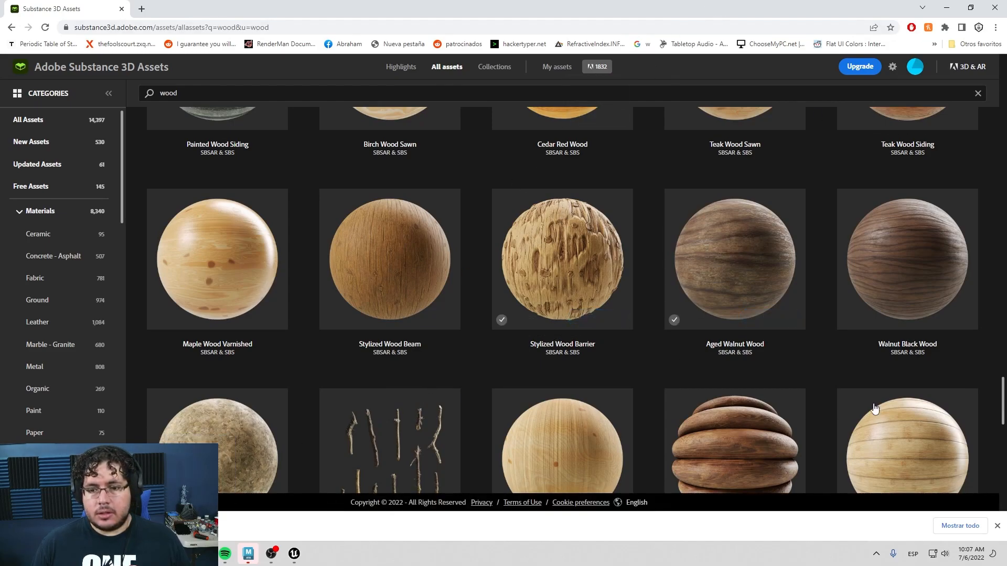
left_click(144, 554)
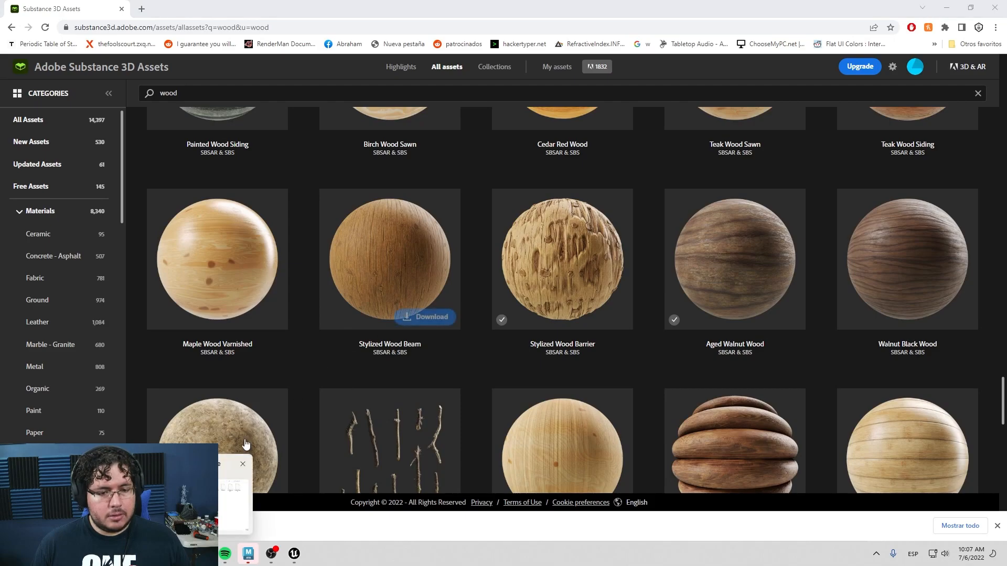
left_click(100, 503)
left_click_drag(503, 12, 1006, 362)
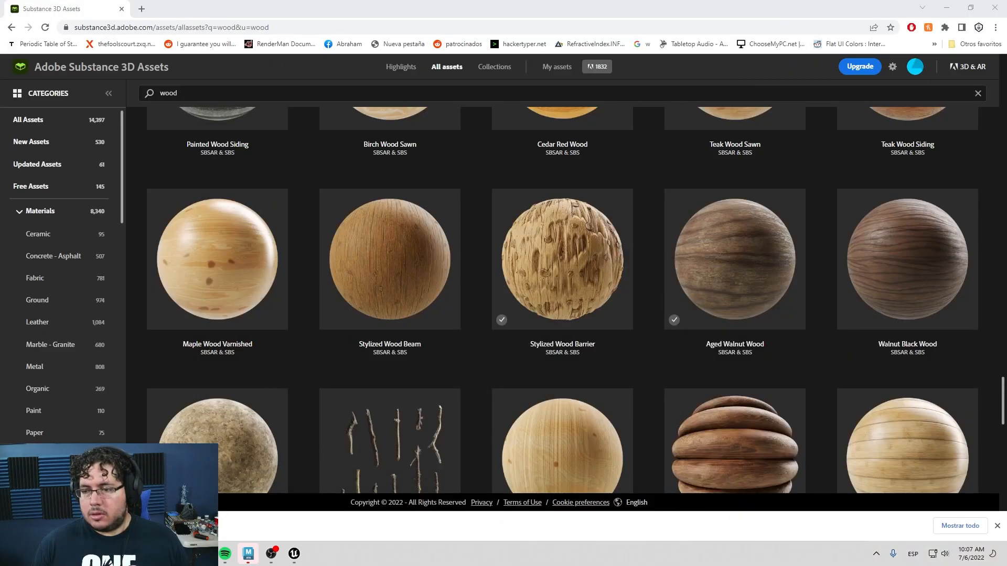
left_click(945, 9)
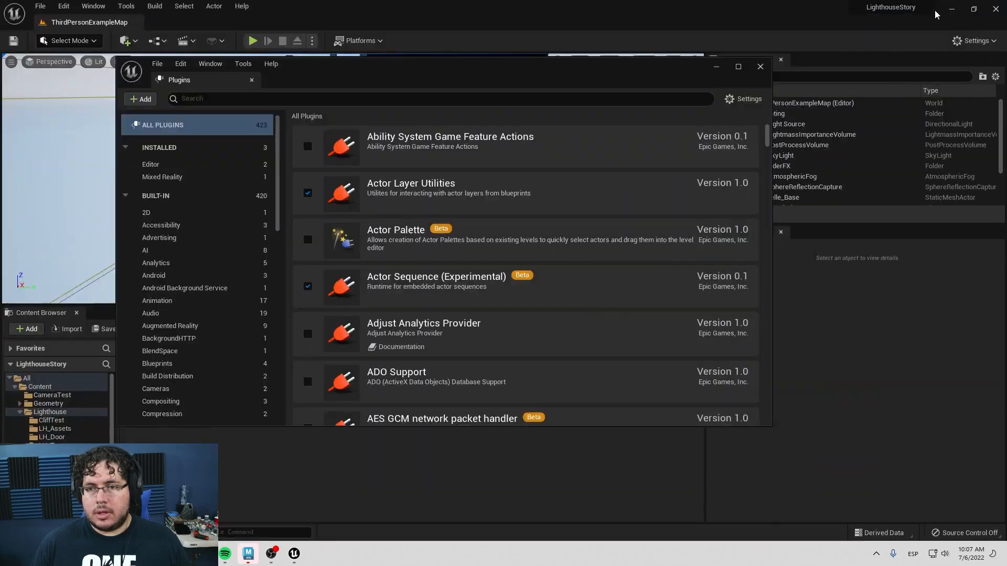
Close the Plugins window and import aged_walnut_wood into the Shingles folder, creating a default instance and a material from Substance_Standard_Template.
left_click(760, 67)
left_click_drag(589, 477, 420, 423)
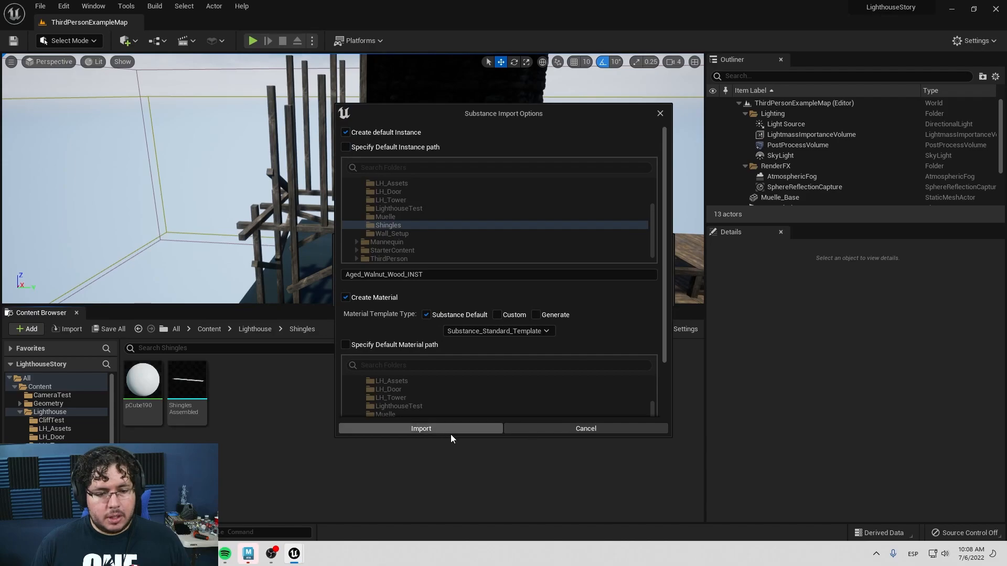
left_click(454, 433)
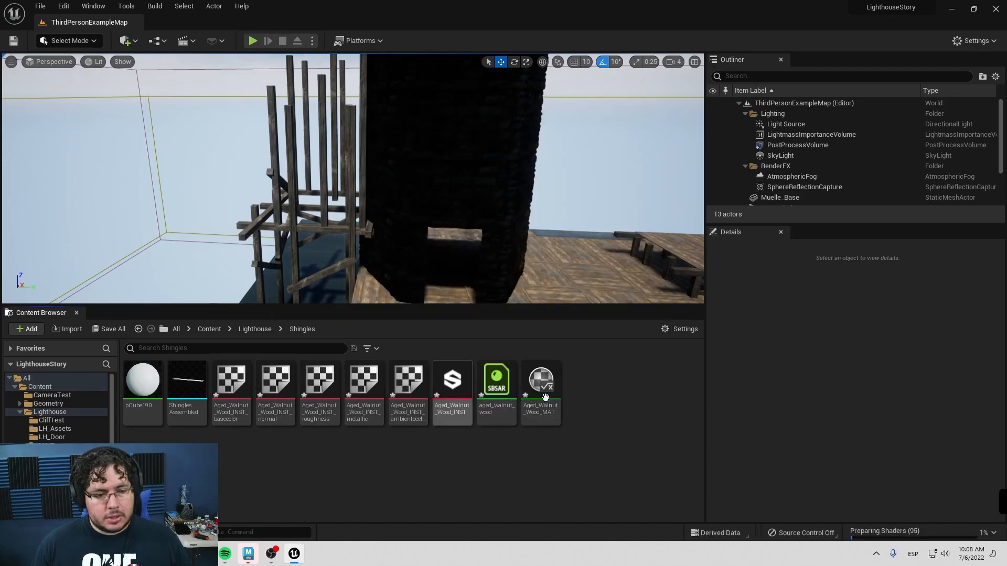
Open the Untitled level from the Maps folder of ThirdPersonBP, saving all the new Aged Walnut Wood assets.
scroll(56, 409, "down", 1)
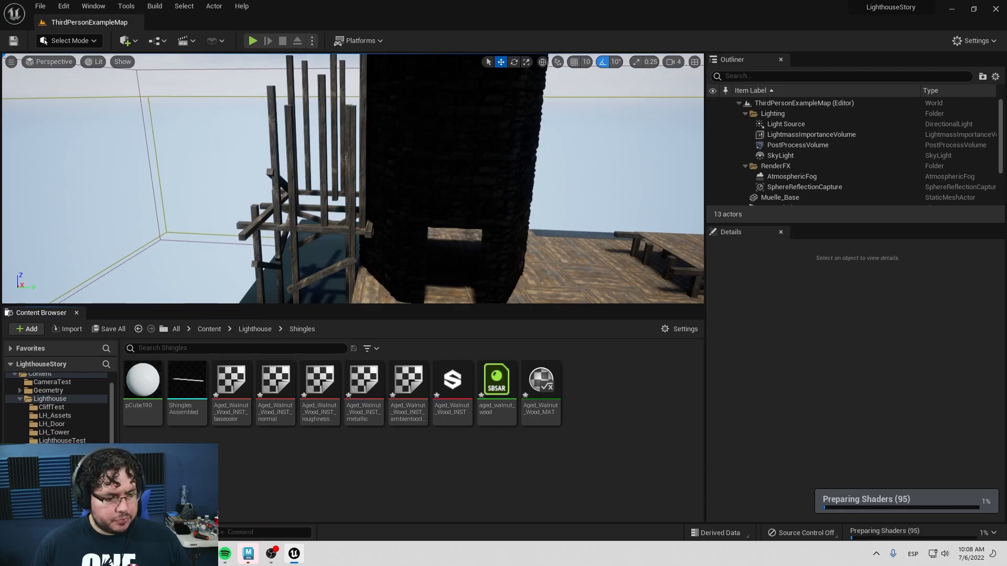
left_click(51, 491)
left_click(55, 499)
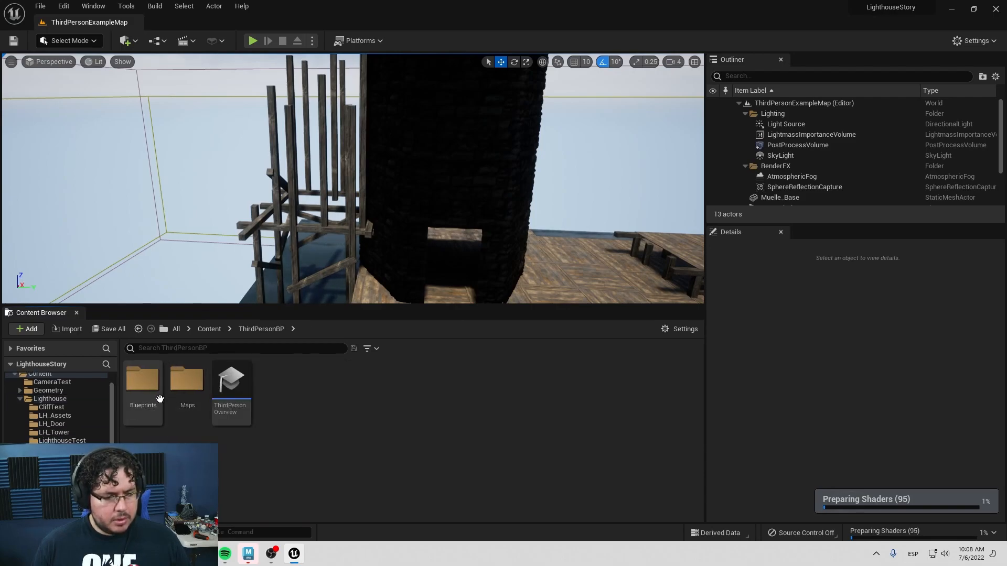
double_click(187, 379)
double_click(232, 380)
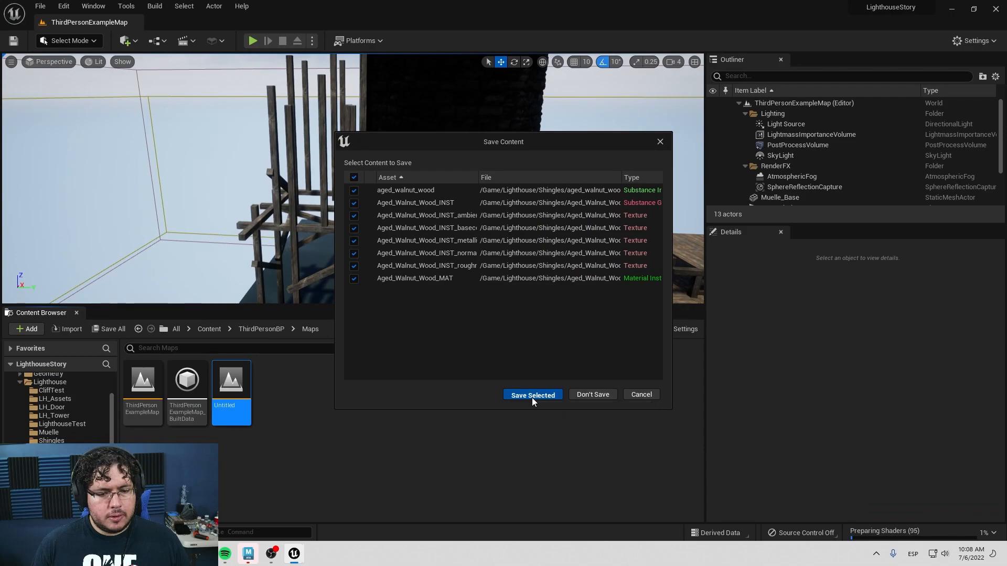
left_click(532, 396)
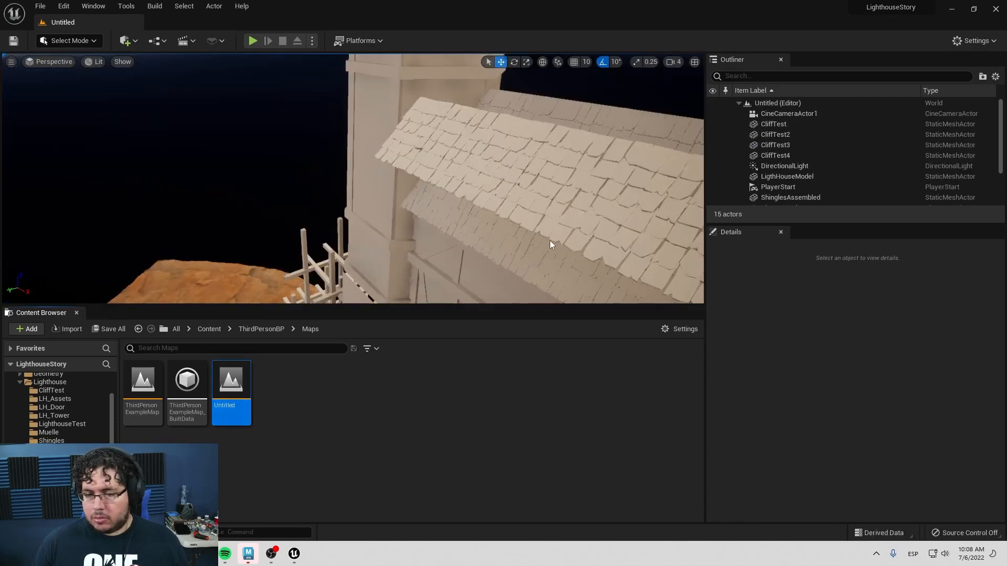
Frame the roof shingles and open the Shingles content folder.
right_click_drag(551, 243, 529, 231)
key("s")
key("w")
left_click(64, 441)
Try placing Aged_Walnut_Wood_MAT on the roof area of the level, undoing each placement.
left_click_drag(462, 394, 478, 281)
key("ctrl+z")
left_click_drag(456, 390, 504, 266)
right_click_drag(503, 267, 582, 269)
key("ctrl+z")
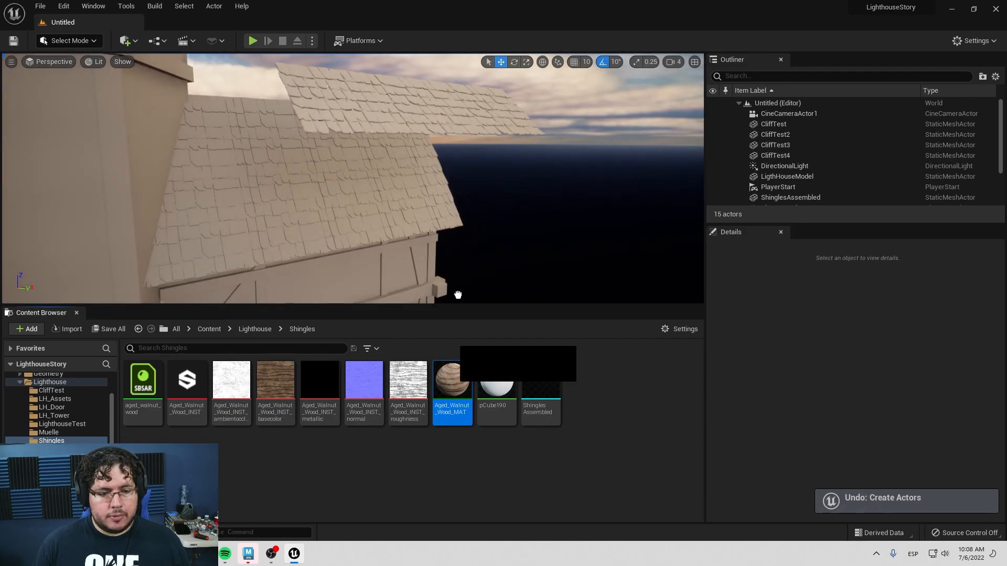
Apply Aged_Walnut_Wood_MAT to the assembled shingles on the main building's roof and inspect them from several angles.
left_click_drag(449, 344, 476, 123)
right_click_drag(476, 138, 433, 148)
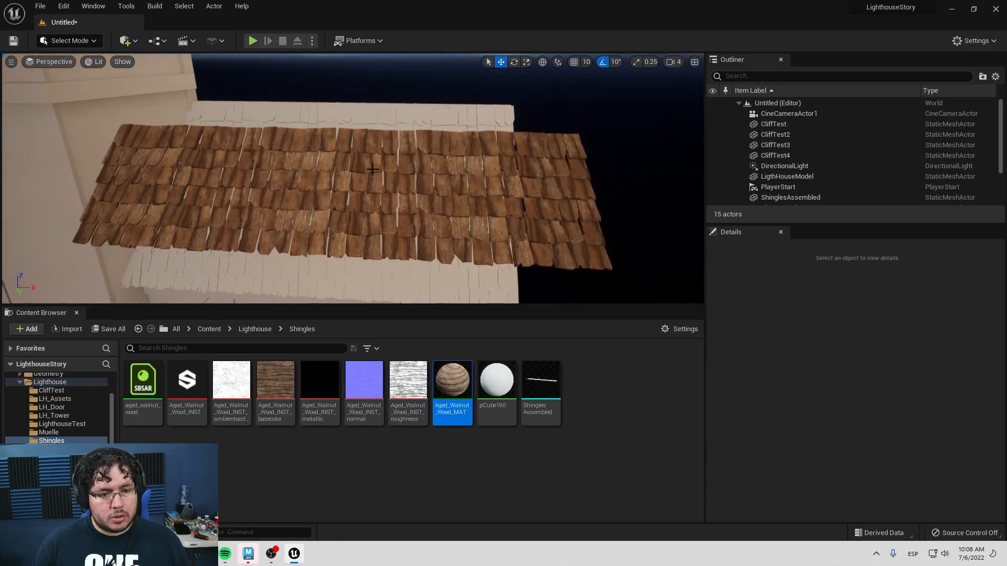
mouse_move(433, 148)
right_mouse_down()
mouse_move(475, 129)
mouse_move(435, 143)
right_mouse_up()
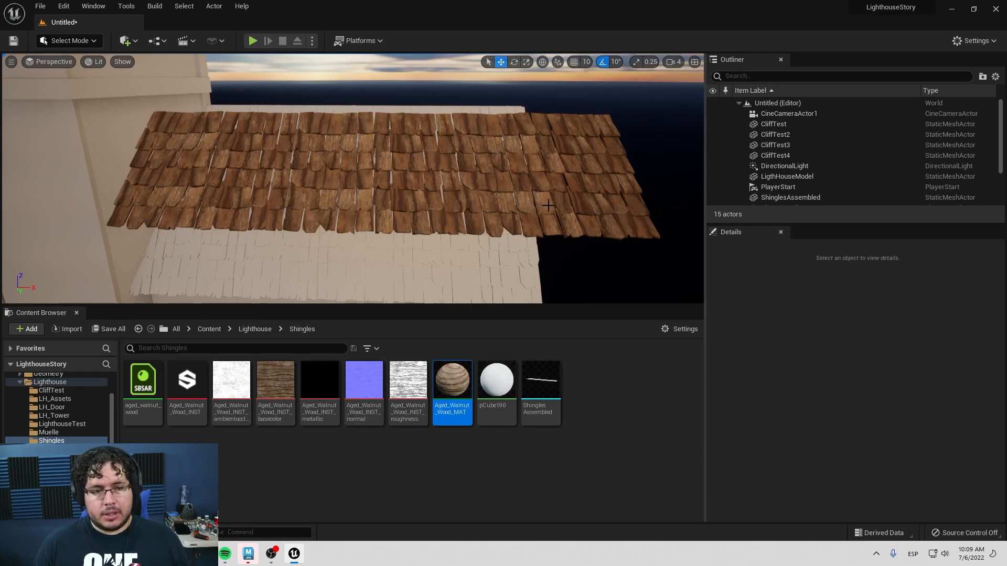
right_click_drag(413, 194, 367, 191)
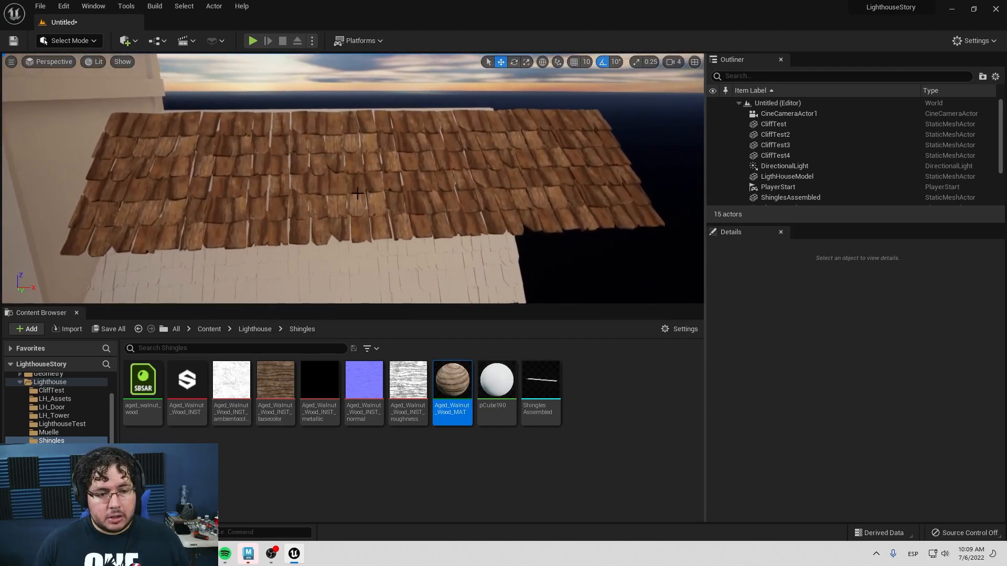
Open the pCube190 material in a floating editor window that leaves the Shingles folder's assets reachable.
left_click(528, 441)
right_click(614, 381)
left_click(512, 452)
double_click(499, 386)
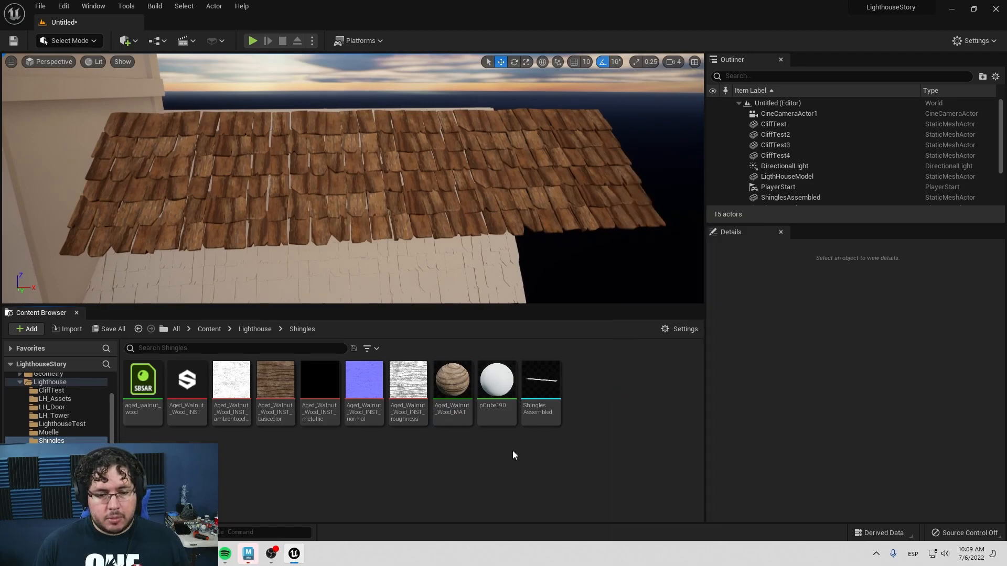
double_click(570, 14)
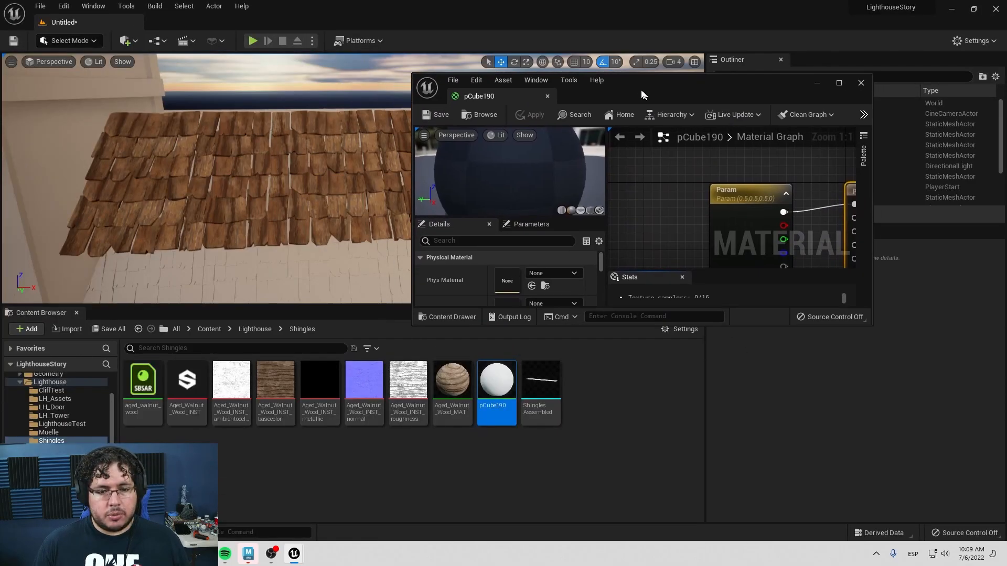
scroll(630, 180, "down", 2)
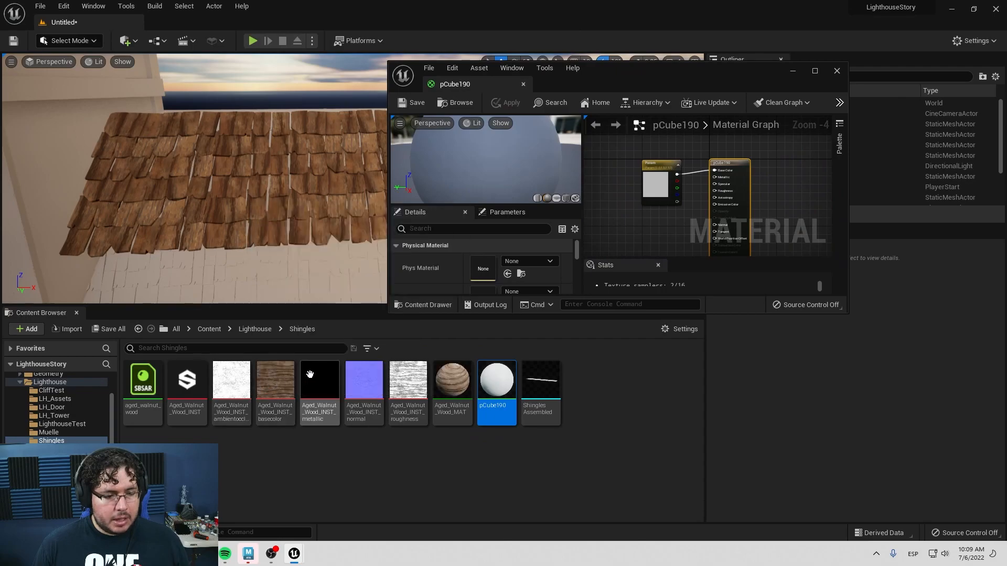
Add the Aged_Walnut_Wood_INST ambient occlusion, basecolor, normal and roughness textures to the pCube190 graph and delete the Param node.
left_click(270, 385)
left_click(236, 395, "ctrl")
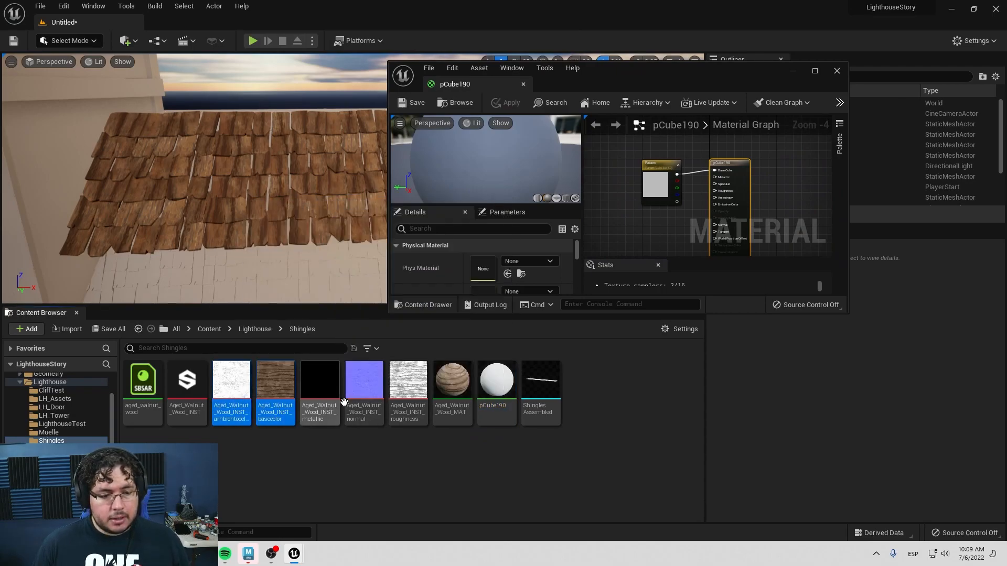
left_click(361, 413, "ctrl")
left_click(409, 396, "ctrl")
left_click_drag(418, 387, 612, 216)
scroll(620, 211, "down", 3)
left_click(641, 189)
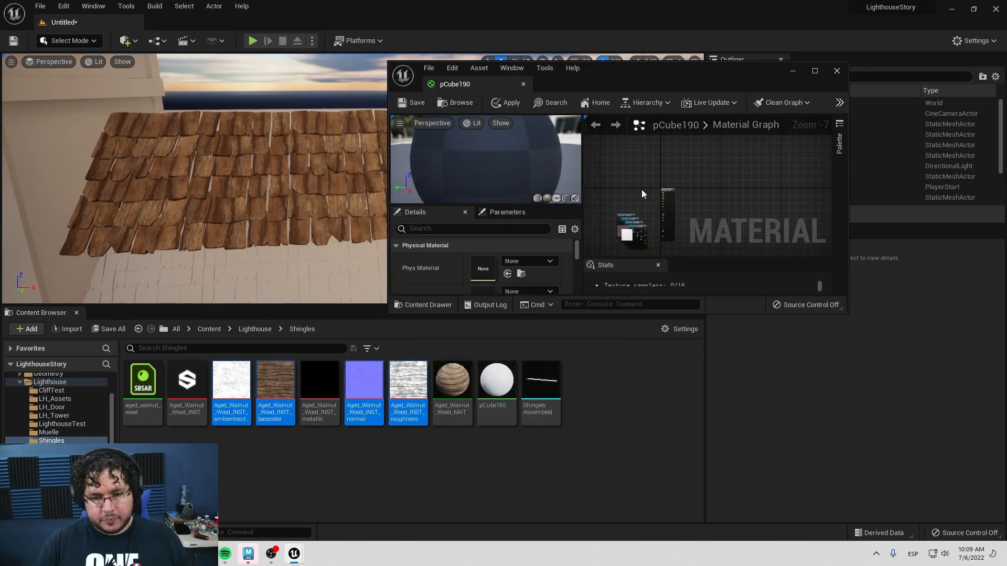
Maximize the material editor, separate the basecolor texture sample and connect its RGB output to Base Color.
scroll(644, 191, "up", 4)
left_click(812, 72)
scroll(694, 265, "down", 4)
scroll(694, 264, "up", 5)
right_click_drag(496, 221, 650, 254)
left_click_drag(585, 255, 555, 146)
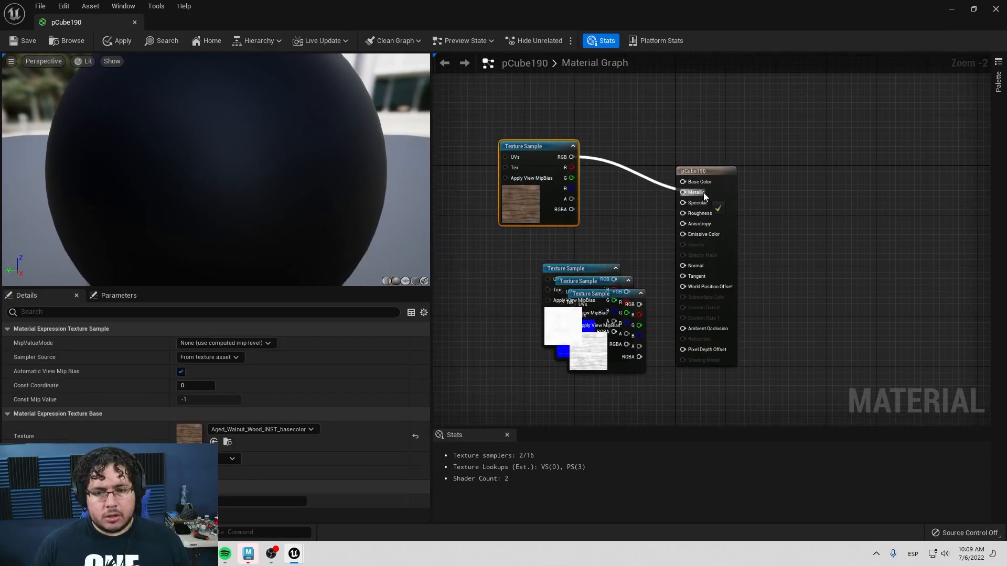
Spread out the remaining texture samples and connect the roughness texture to Roughness and the normal texture to Normal.
left_click_drag(570, 268, 522, 252)
right_click_drag(586, 244, 573, 222)
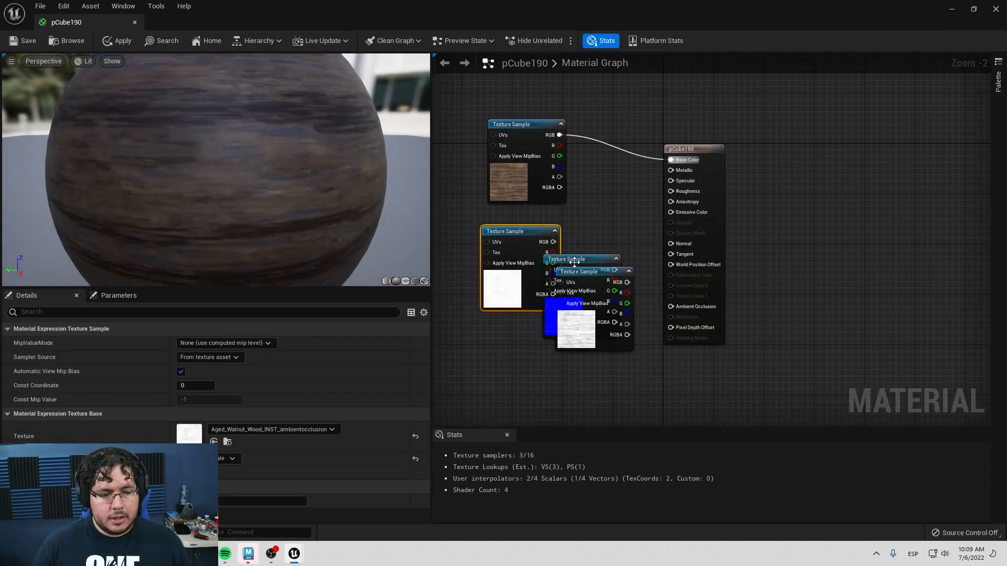
left_click_drag(579, 262, 530, 392)
right_click_drag(580, 381, 588, 317)
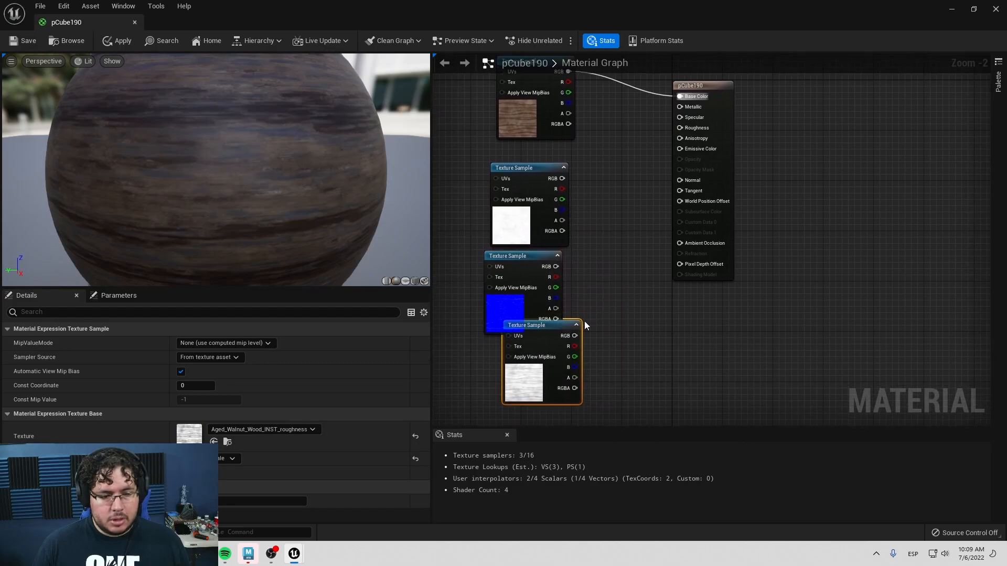
left_click_drag(575, 335, 681, 128)
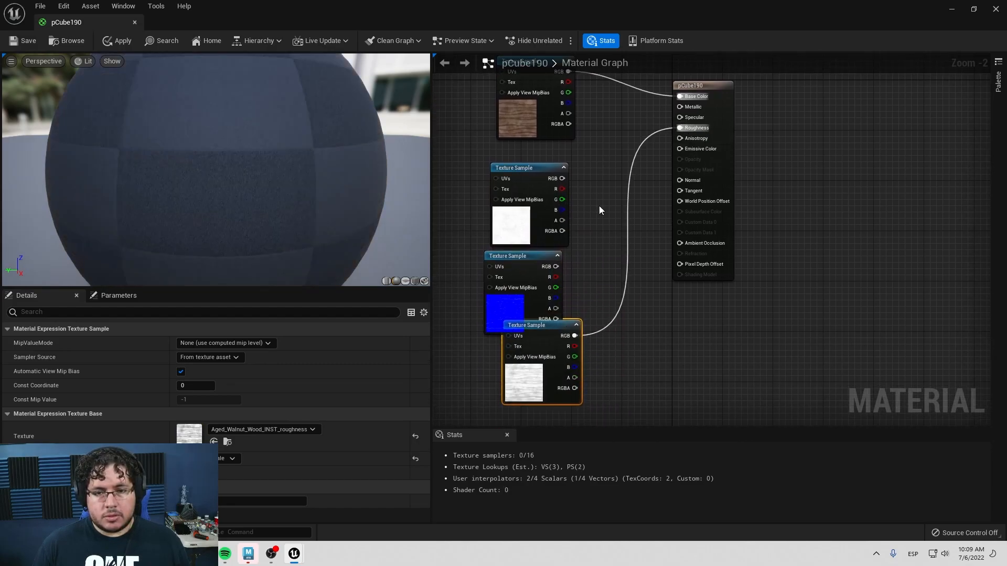
left_click_drag(556, 267, 680, 179)
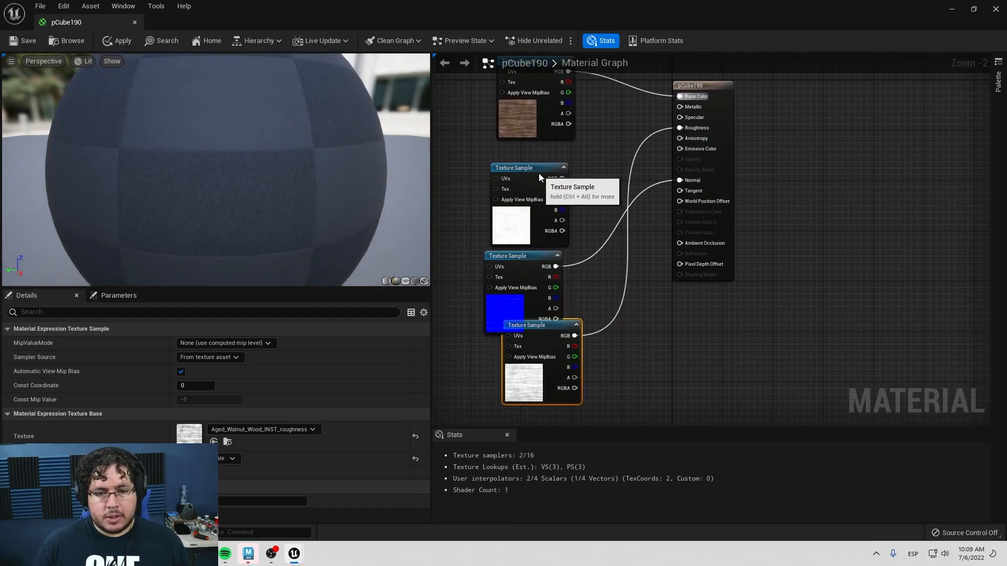
left_click_drag(539, 173, 539, 160)
Import pCube190_Mask_Blending_mask and pCube190_Mask_Mixed_AO from the desktop Lighthouse folder into the Shingles content folder.
left_click_drag(534, 11, 564, 59)
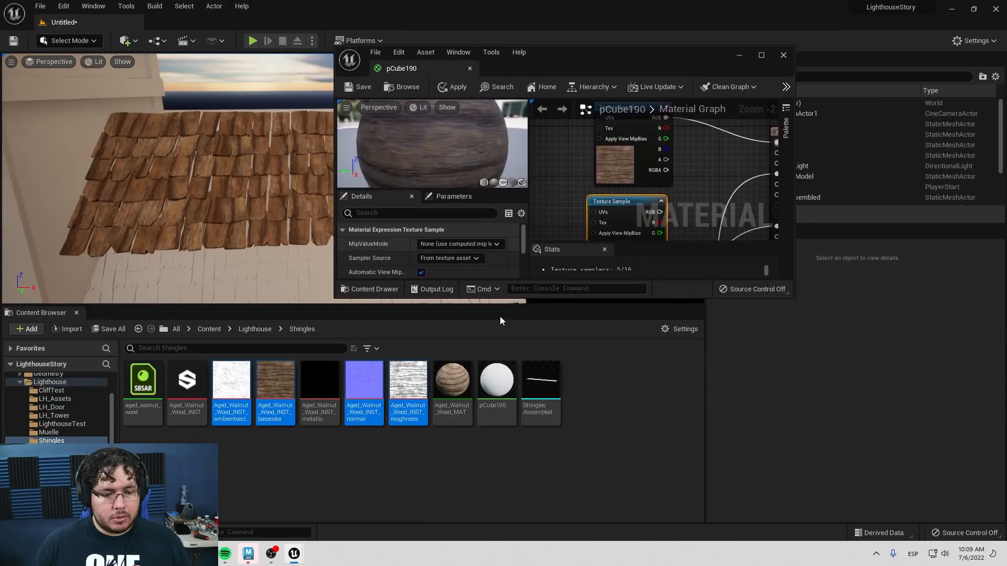
left_click(156, 554)
left_click(183, 498)
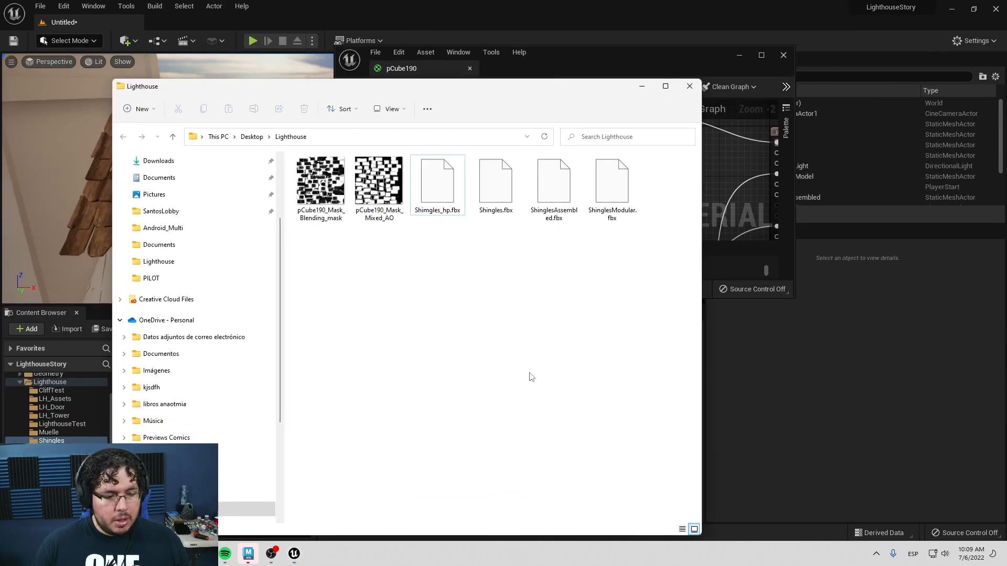
left_click(382, 201)
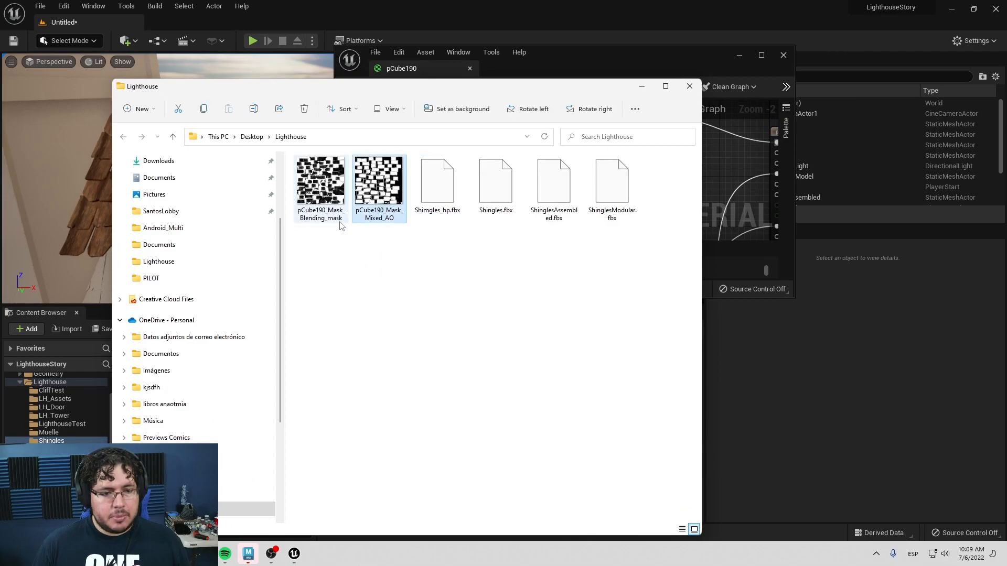
left_click(311, 198)
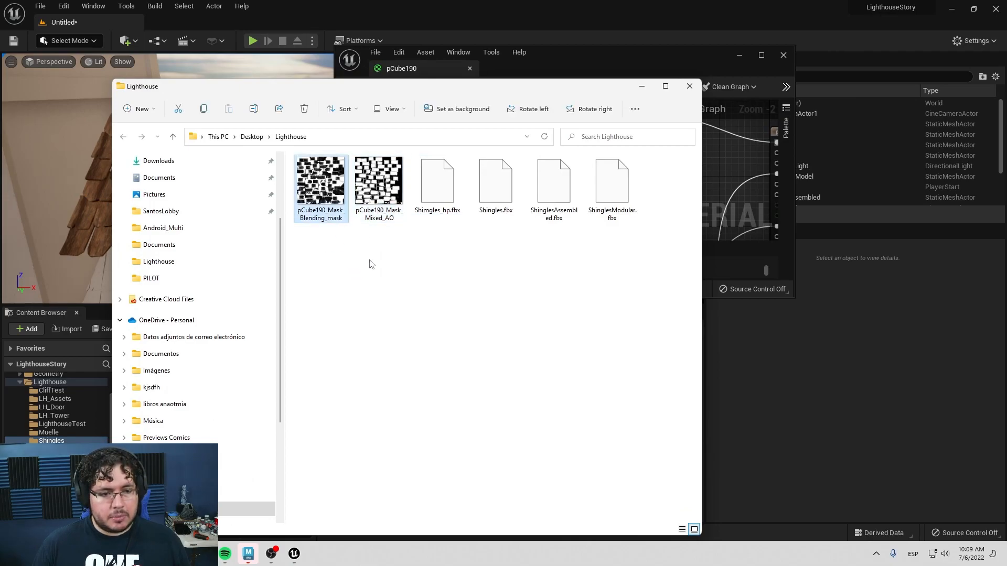
left_click_drag(321, 193, 373, 483)
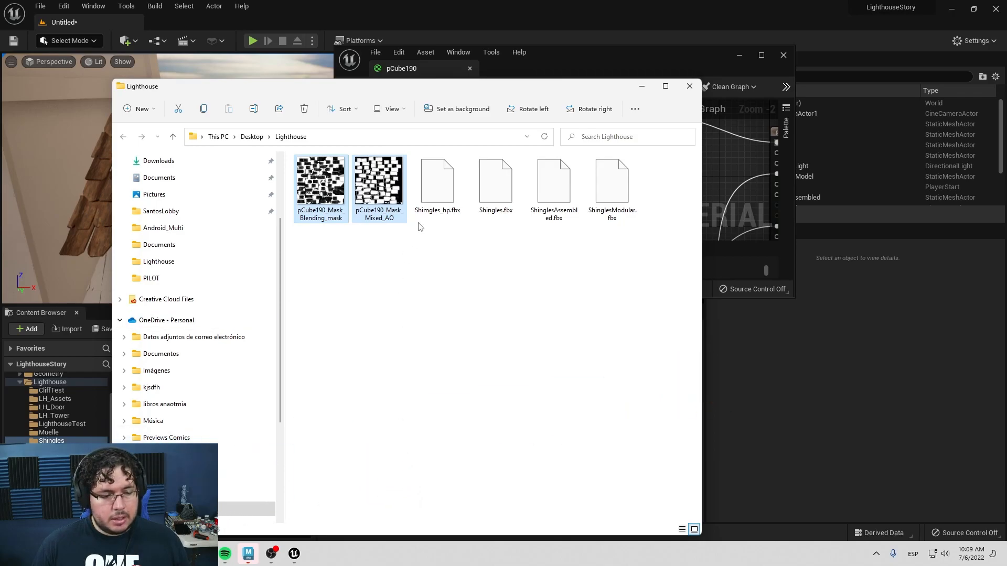
left_click_drag(413, 88, 726, 127)
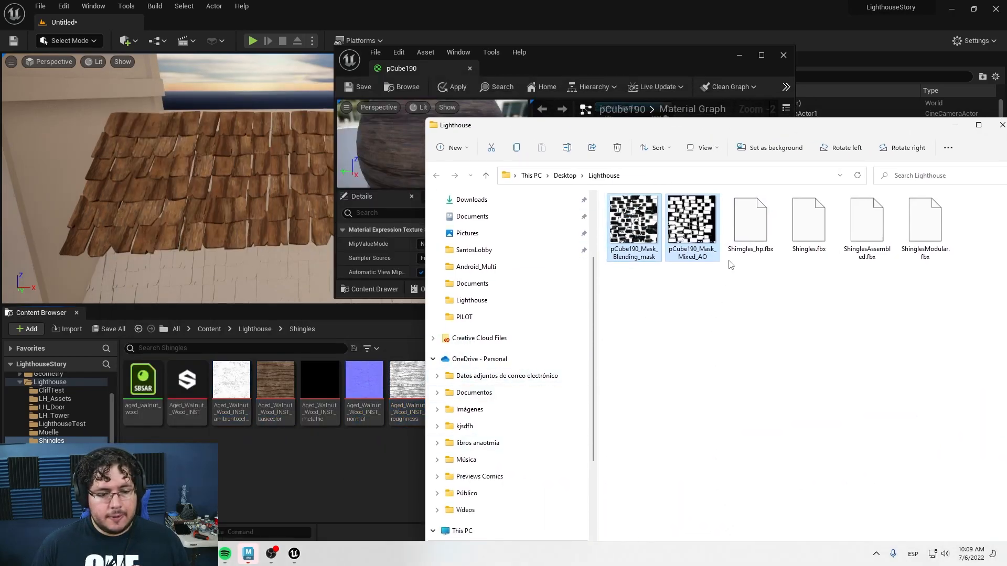
left_click(963, 128)
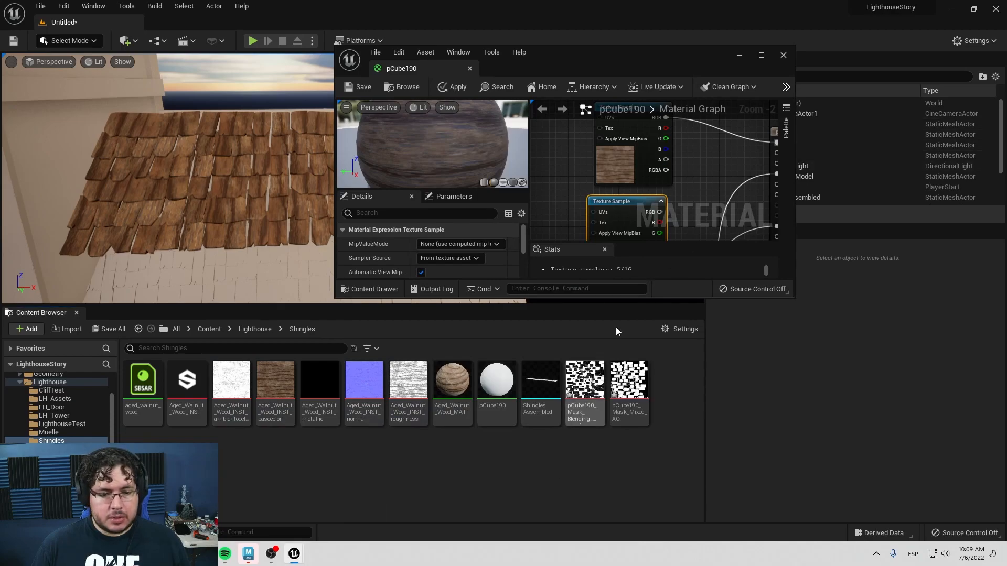
Add the pCube190_Mask_Mixed_AO and pCube190_Mask_Blending_mask textures to the graph as samples set apart from the wood textures.
scroll(651, 215, "up", 2)
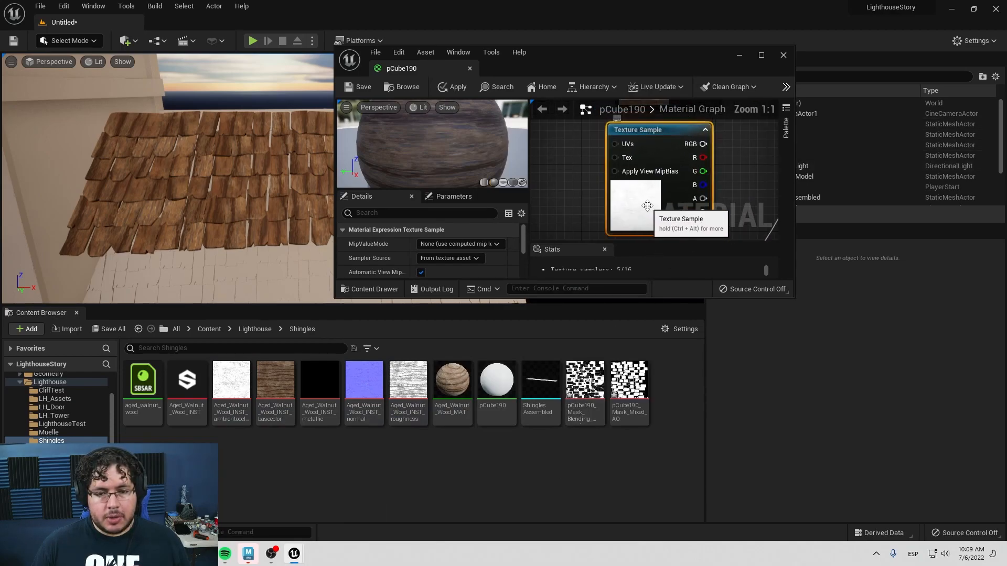
scroll(647, 205, "down", 4)
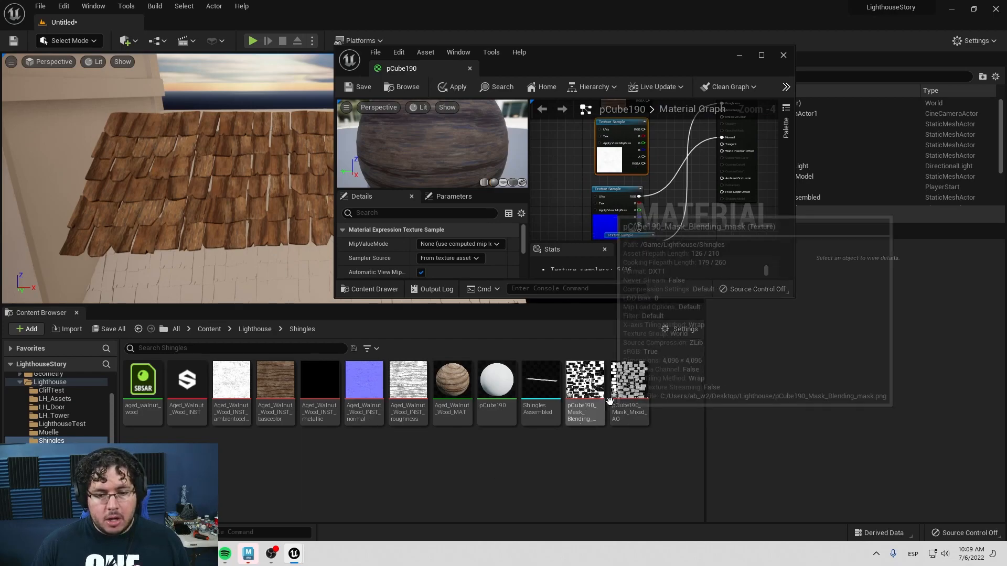
left_click_drag(631, 385, 565, 175)
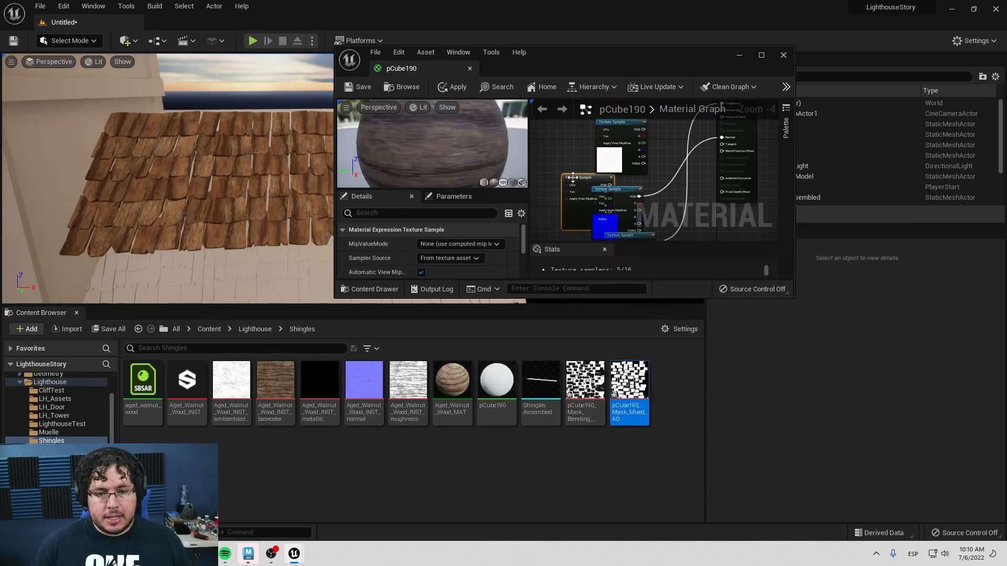
right_click_drag(572, 177, 626, 183)
left_click_drag(627, 183, 550, 143)
left_click_drag(586, 384, 556, 223)
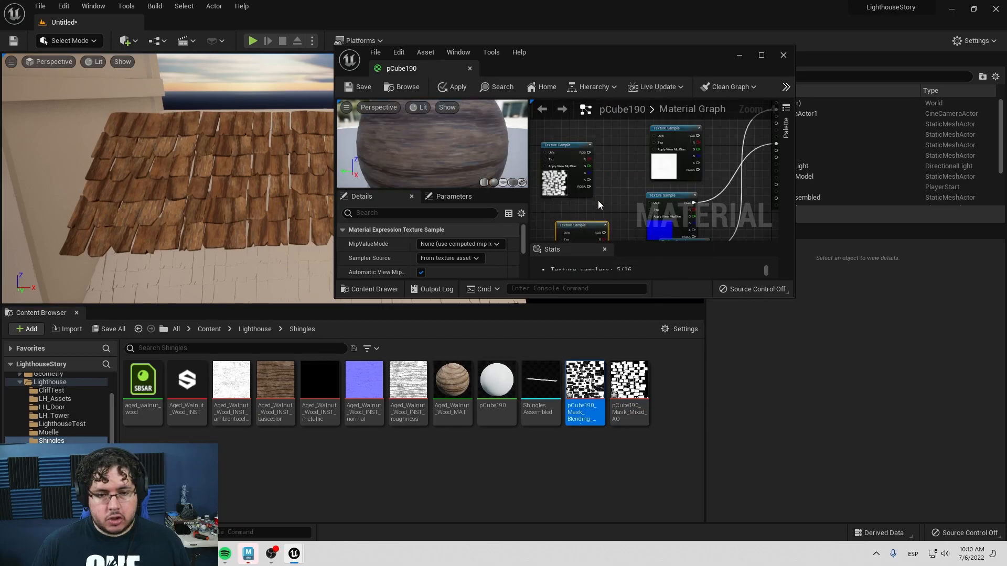
left_click(760, 54)
scroll(623, 231, "up", 1)
right_click_drag(520, 238, 745, 367)
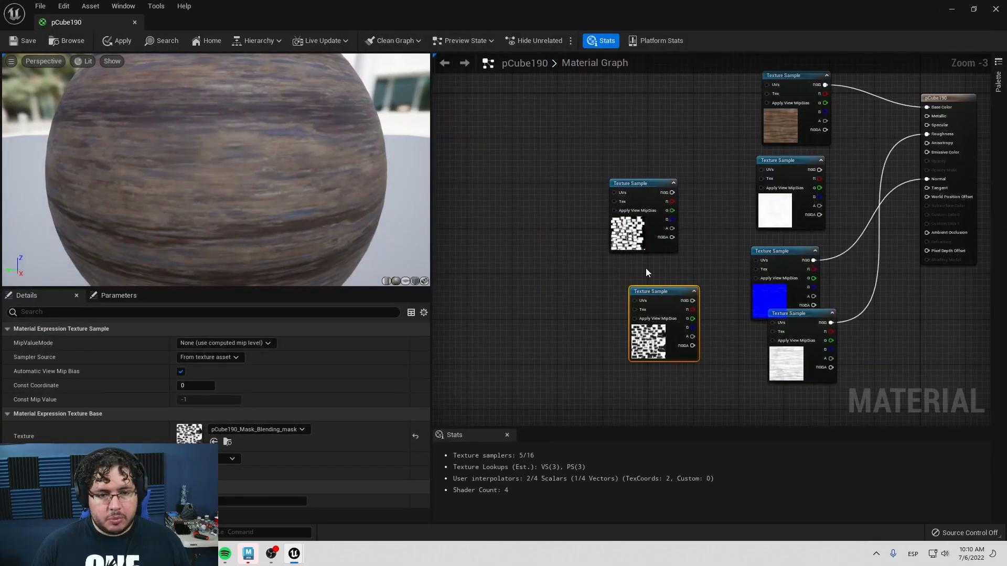
Preview the Mixed_AO mask sample and the Blending_mask sample in turn on the preview sphere.
right_click(641, 184)
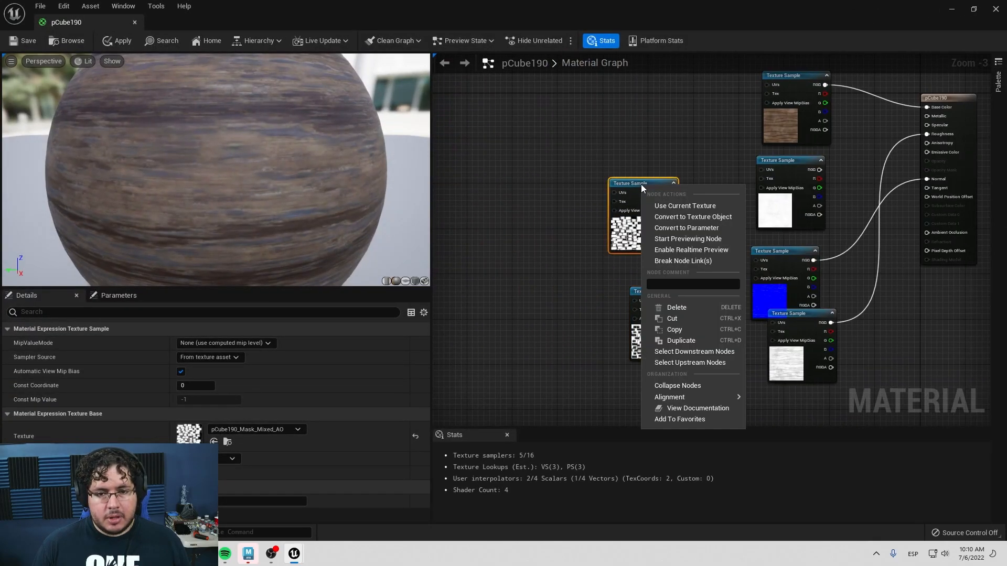
left_click(688, 235)
scroll(273, 175, "down", 3)
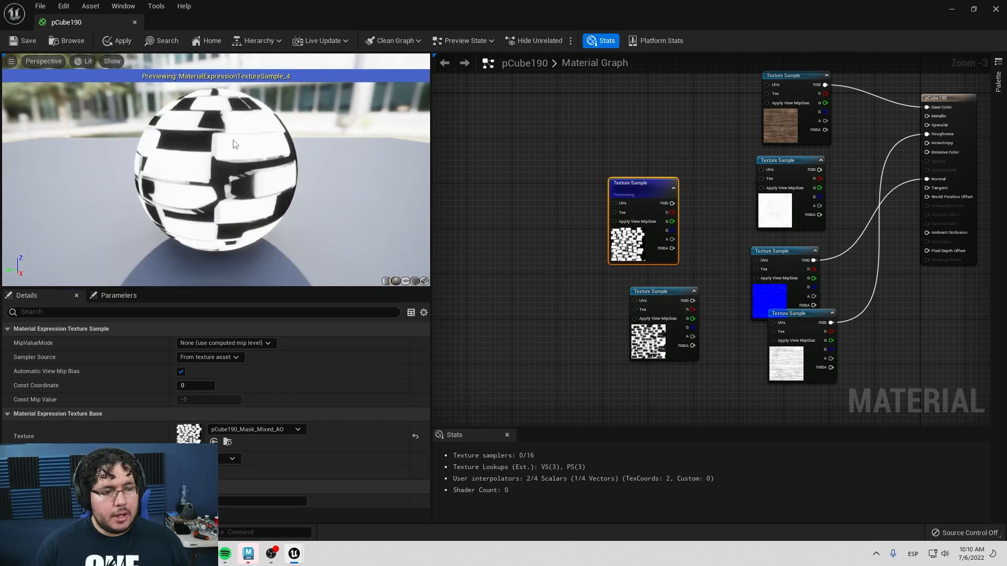
scroll(256, 180, "up", 3)
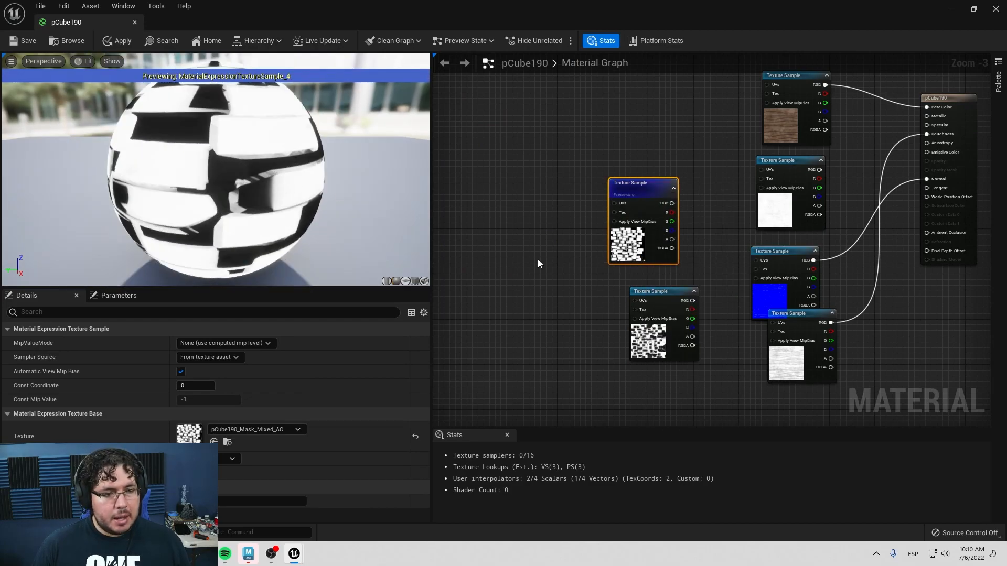
right_click(653, 297)
left_click(687, 105)
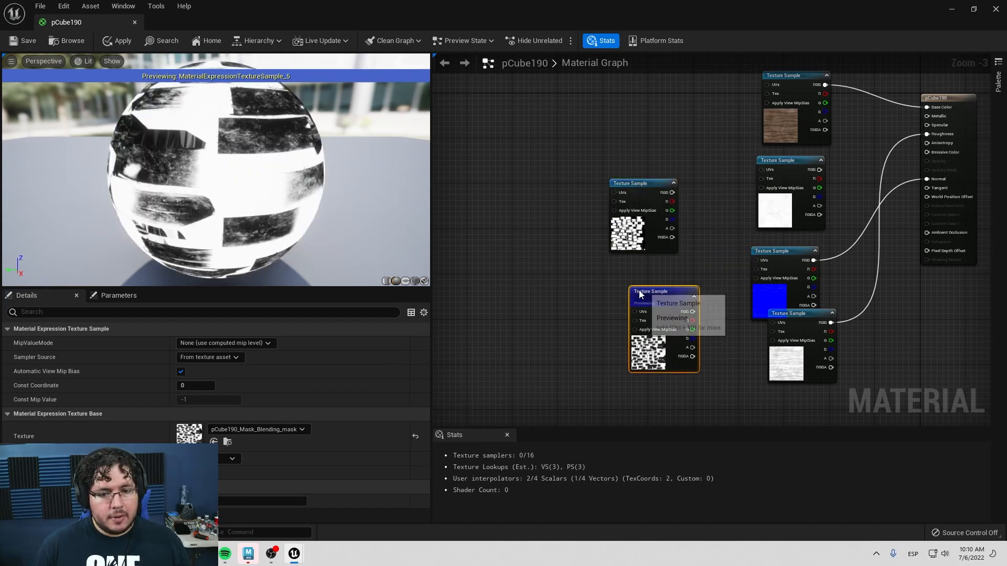
Line up the two mask samples with space beside them and combine their RGB outputs in a new Multiply node.
left_click_drag(651, 294, 563, 293)
left_click_drag(621, 192, 545, 195)
left_click(606, 272)
left_click_drag(608, 292, 597, 286)
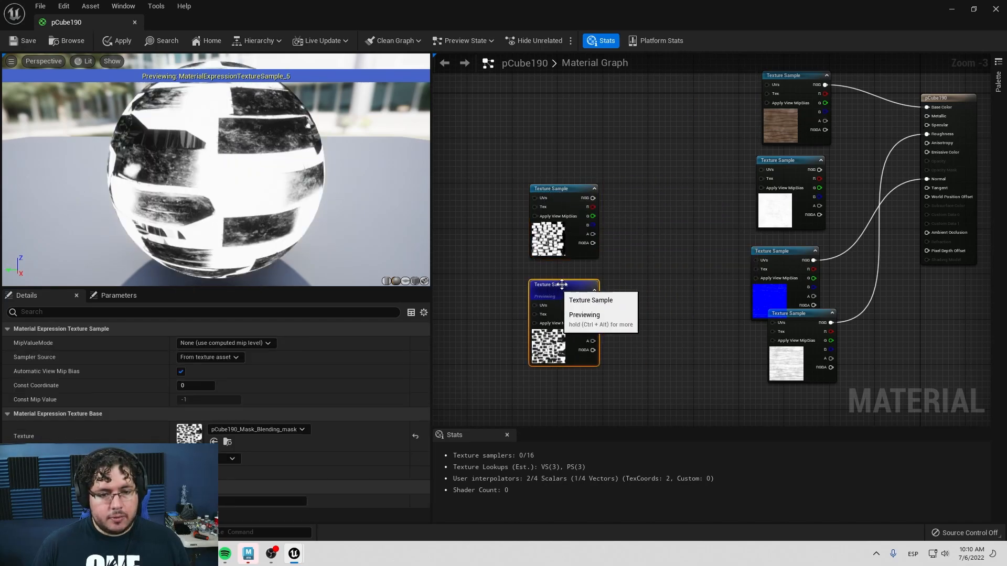
left_click_drag(593, 198, 619, 224)
type("mult")
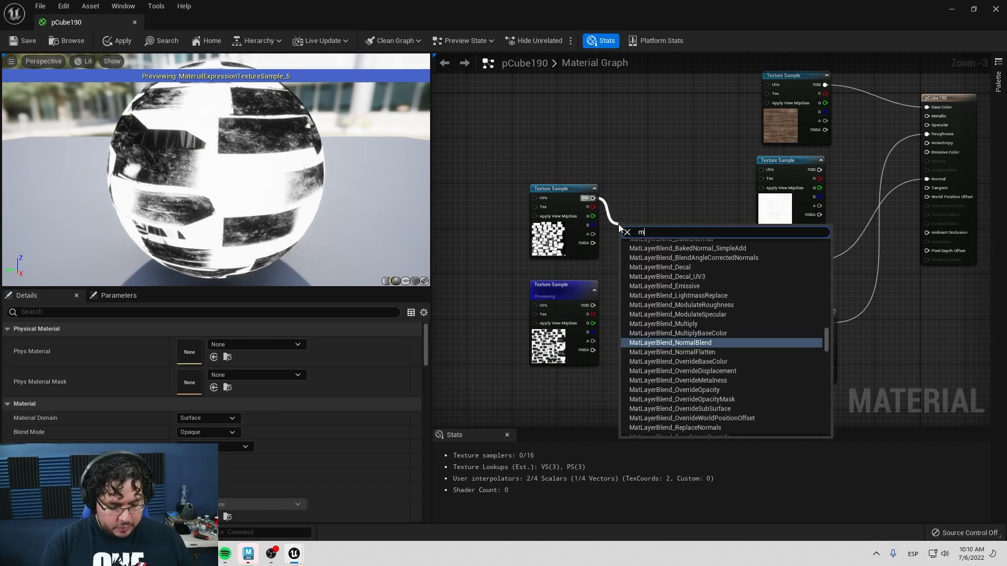
key("Return")
left_click_drag(593, 305, 624, 247)
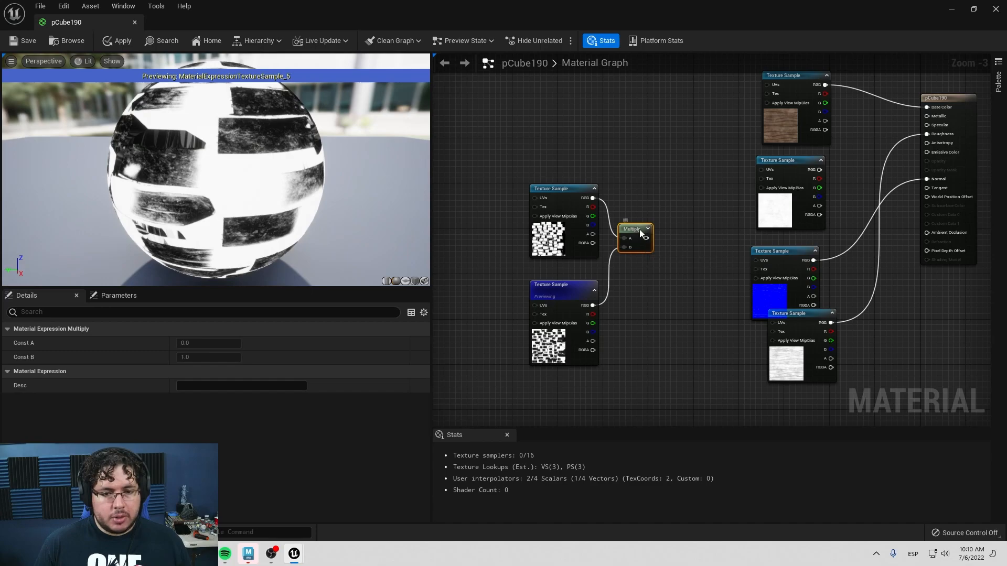
Preview the Multiply node on the sphere and move the mask node group farther from the wood textures.
right_click(640, 229)
left_click(674, 251)
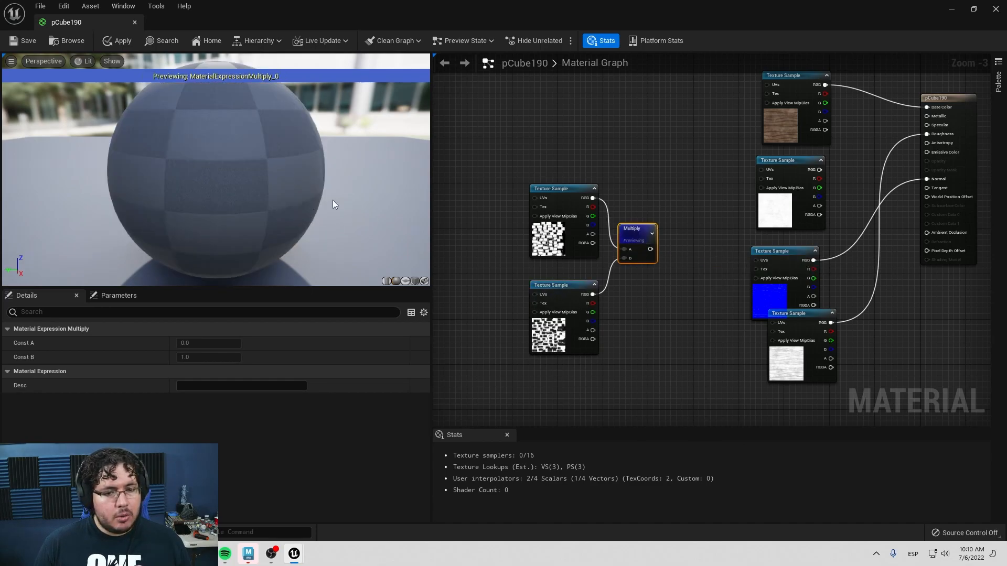
left_click_drag(313, 197, 401, 166)
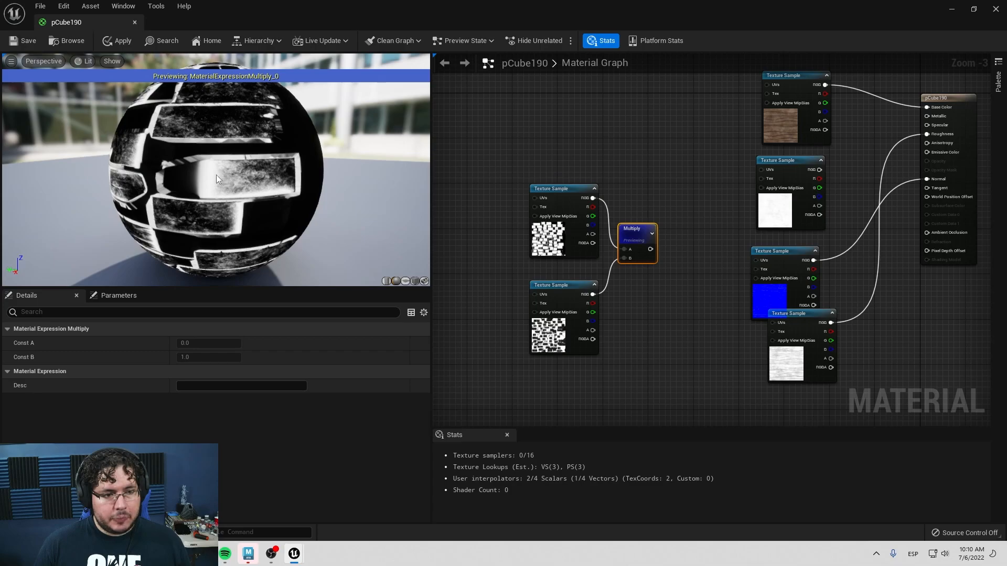
mouse_move(643, 187)
right_mouse_down()
mouse_move(605, 191)
mouse_move(645, 197)
right_mouse_up()
left_click_drag(649, 168, 525, 366)
left_click_drag(624, 241, 510, 235)
left_click_drag(239, 197, 178, 198)
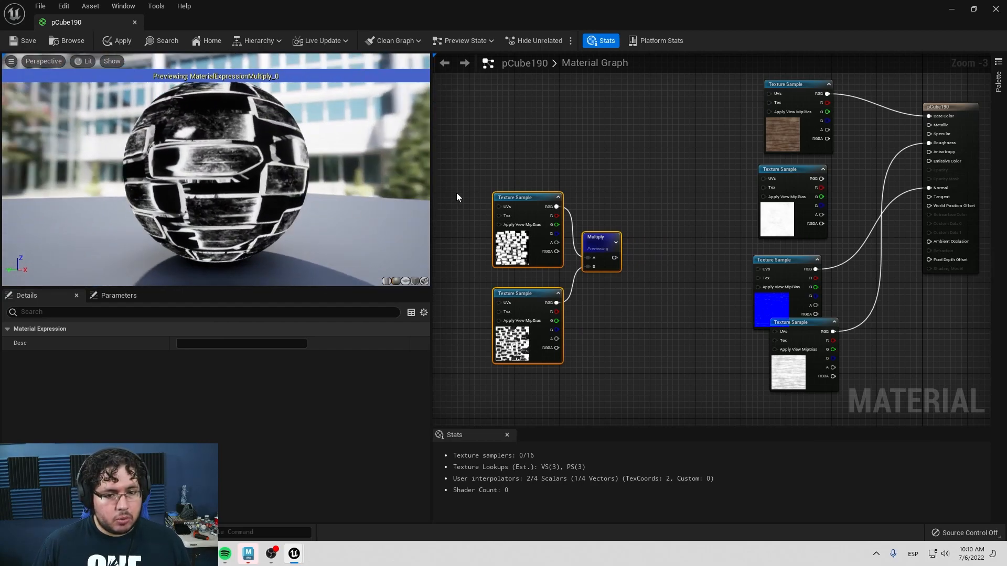
Add a OneMinus node fed by the Multiply node's output to invert the combined mask.
left_click(632, 163)
left_click_drag(615, 258, 637, 240)
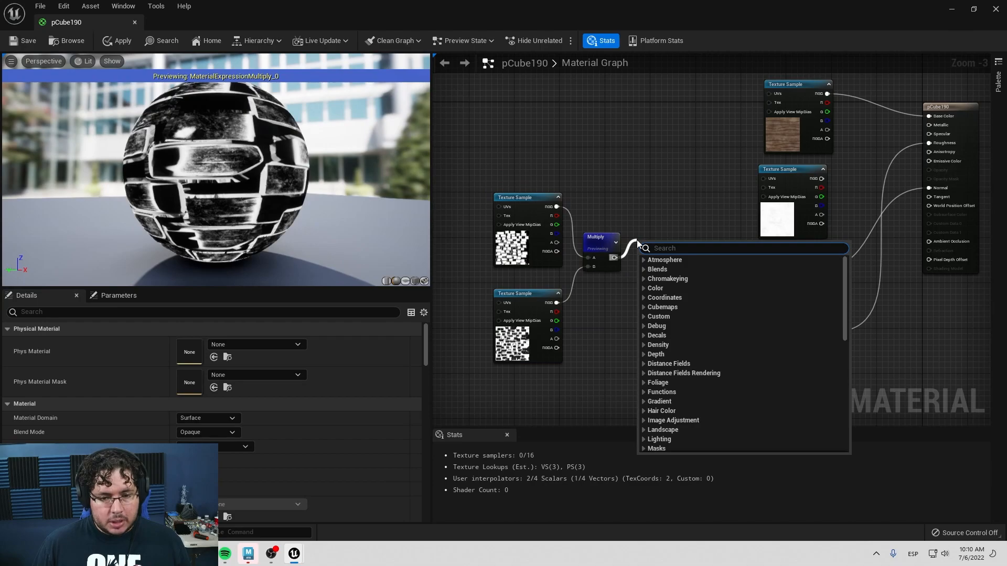
type("m")
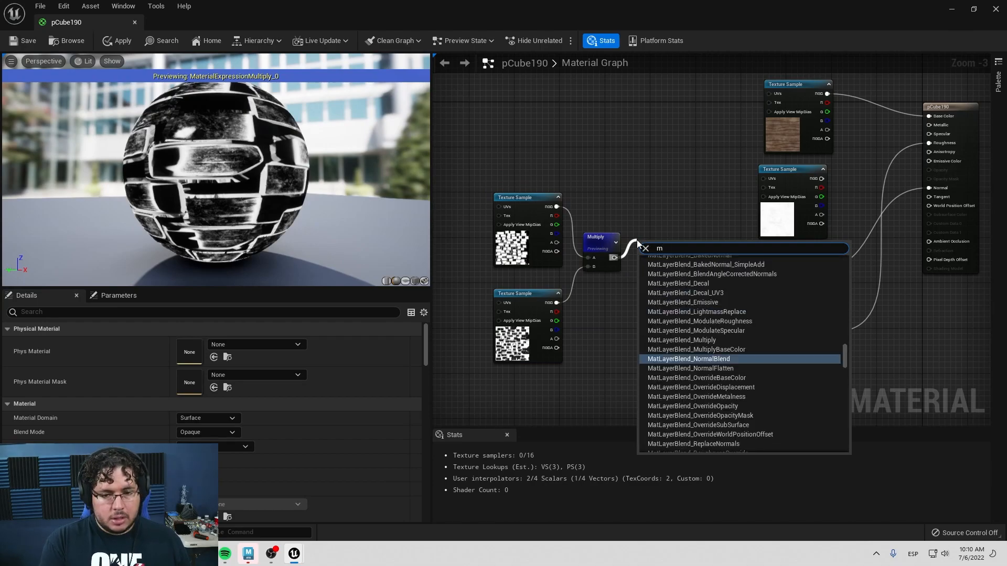
type("inus")
key("Return")
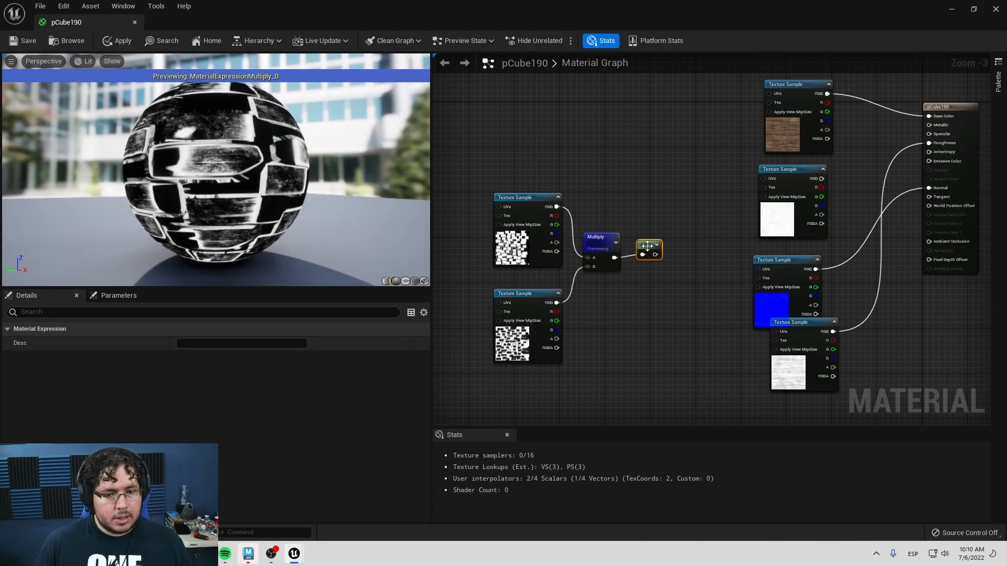
Preview the OneMinus node on the sphere and inspect the inverted mask close up from several angles.
right_click(647, 246)
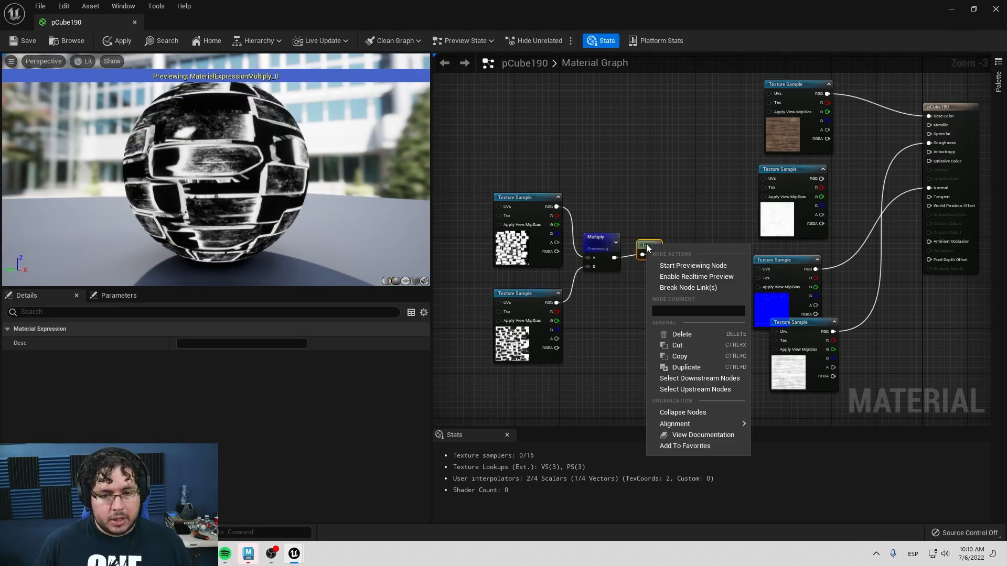
left_click(691, 266)
left_click_drag(252, 215, 250, 260)
scroll(215, 154, "up", 5)
scroll(218, 165, "down", 5)
scroll(218, 164, "up", 2)
left_click_drag(218, 165, 260, 178)
scroll(246, 172, "up", 2)
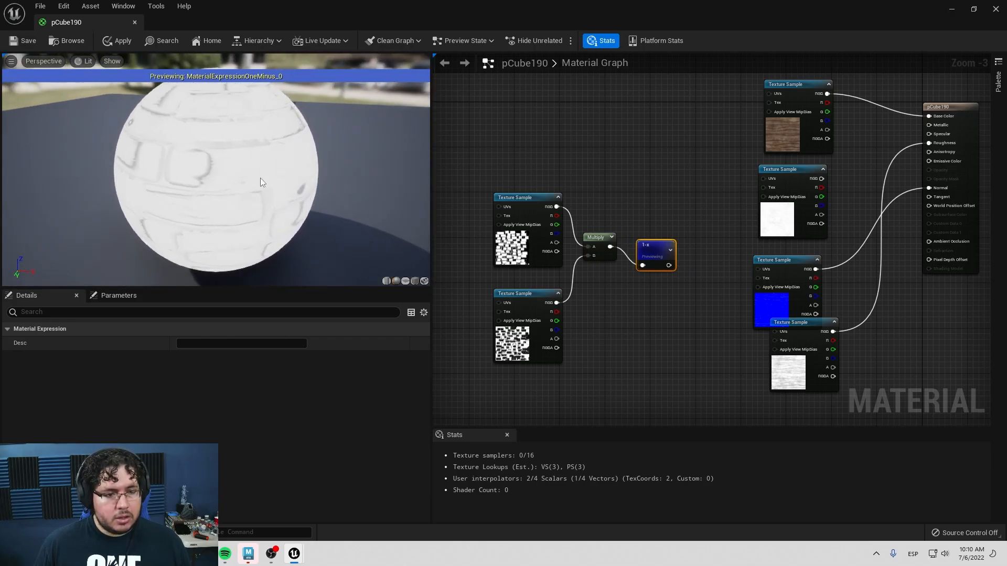
scroll(260, 177, "up", 5)
right_click_drag(596, 187, 566, 180)
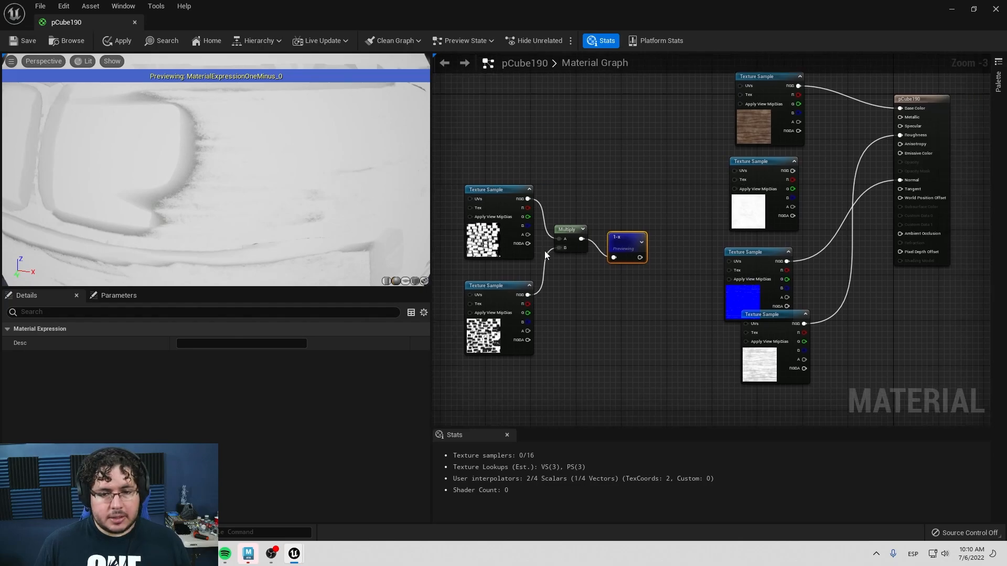
right_click_drag(544, 253, 551, 252)
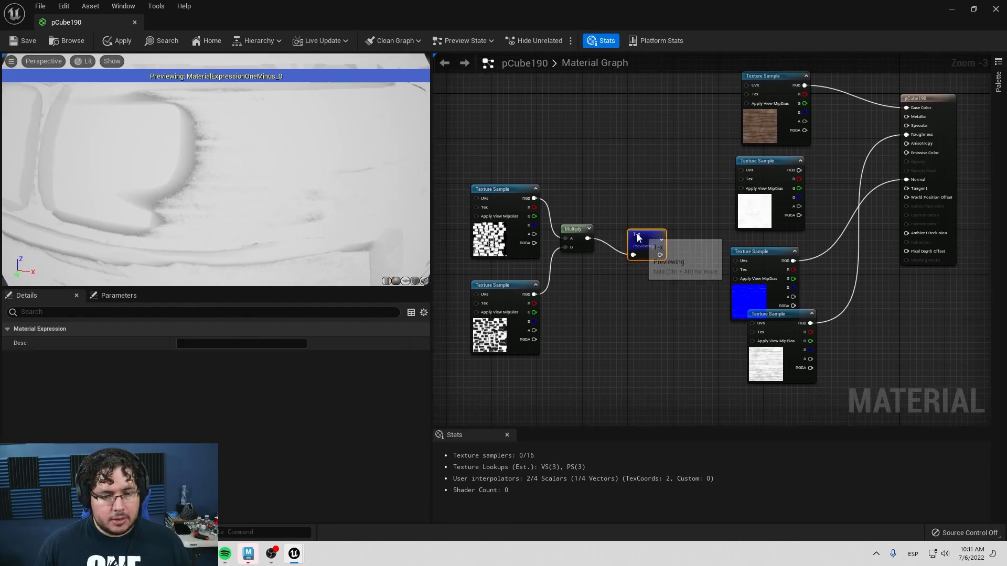
Delete the OneMinus node and combine the ambient occlusion sample's RGB with the mask Multiply output in a new Multiply node.
key("Delete")
left_click_drag(757, 160, 582, 120)
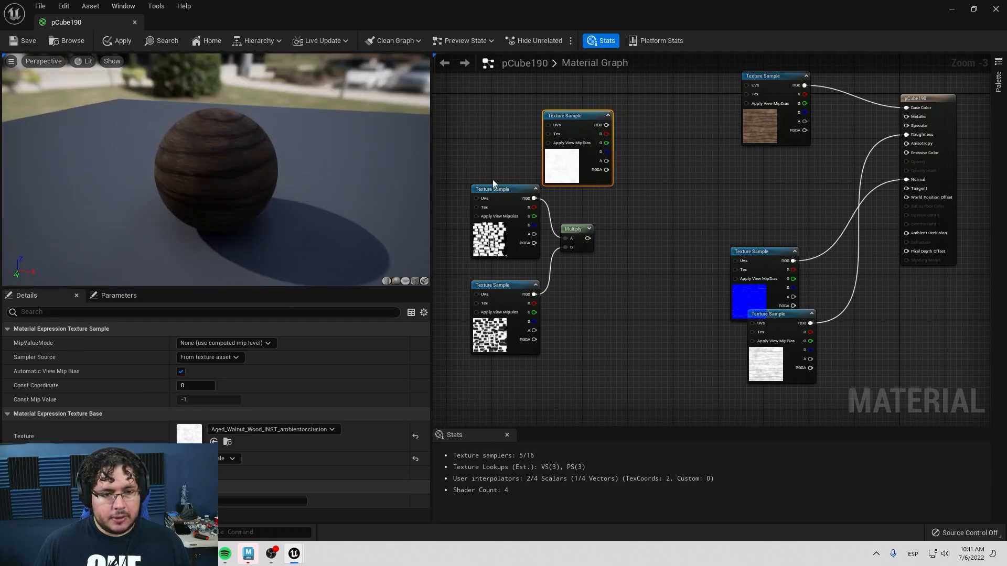
left_click_drag(606, 126, 641, 170)
type("mul")
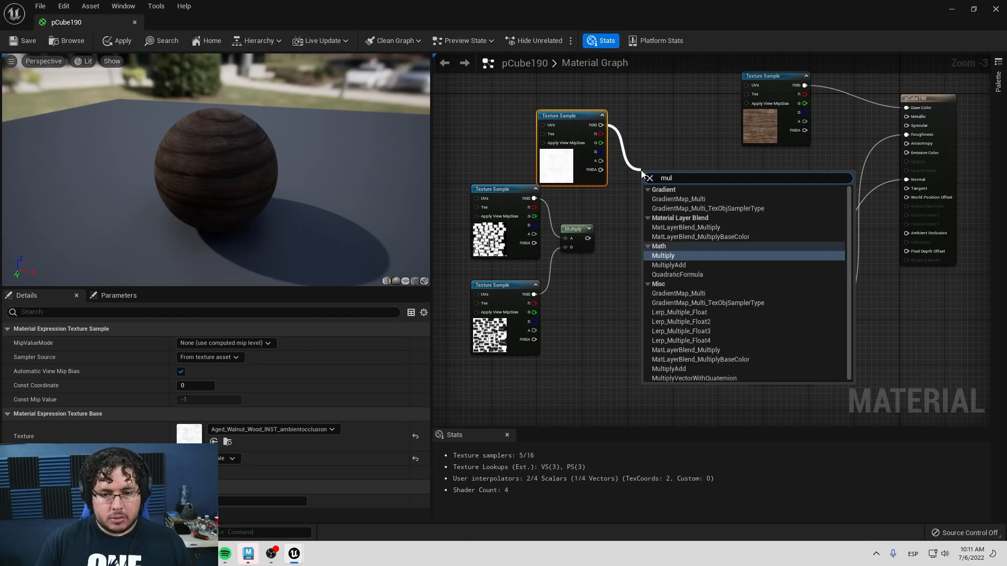
key("Return")
left_click_drag(588, 238, 645, 193)
Preview the new Multiply node on the sphere and inspect the ambient occlusion combined with the masks.
right_click(659, 181)
left_click(690, 203)
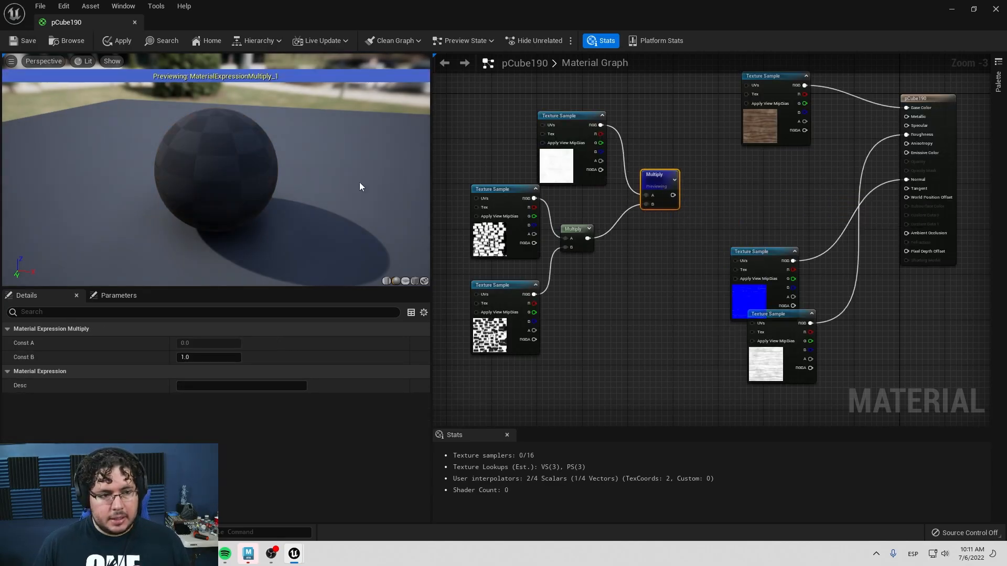
scroll(252, 168, "up", 5)
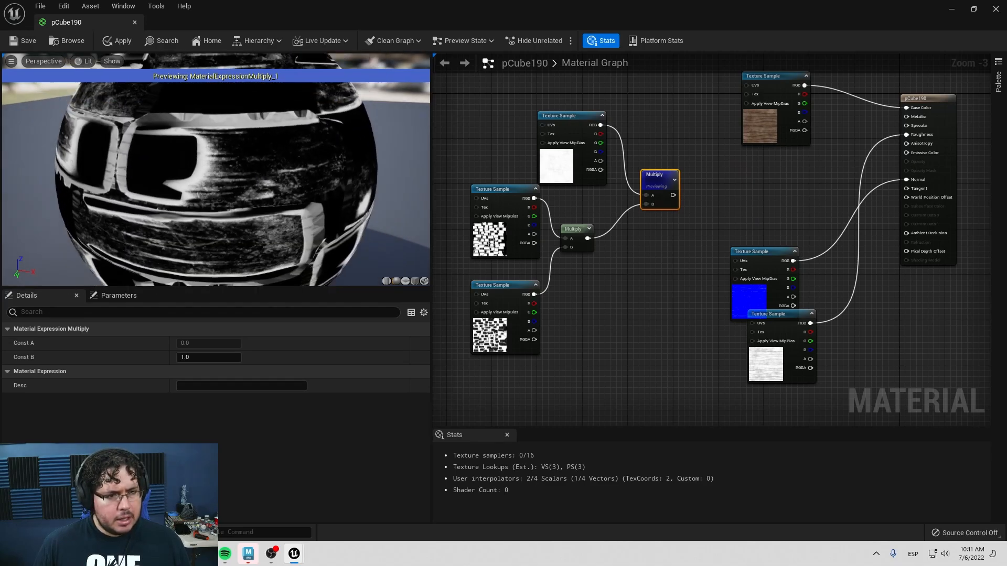
scroll(216, 170, "down", 1)
left_click_drag(216, 169, 278, 162)
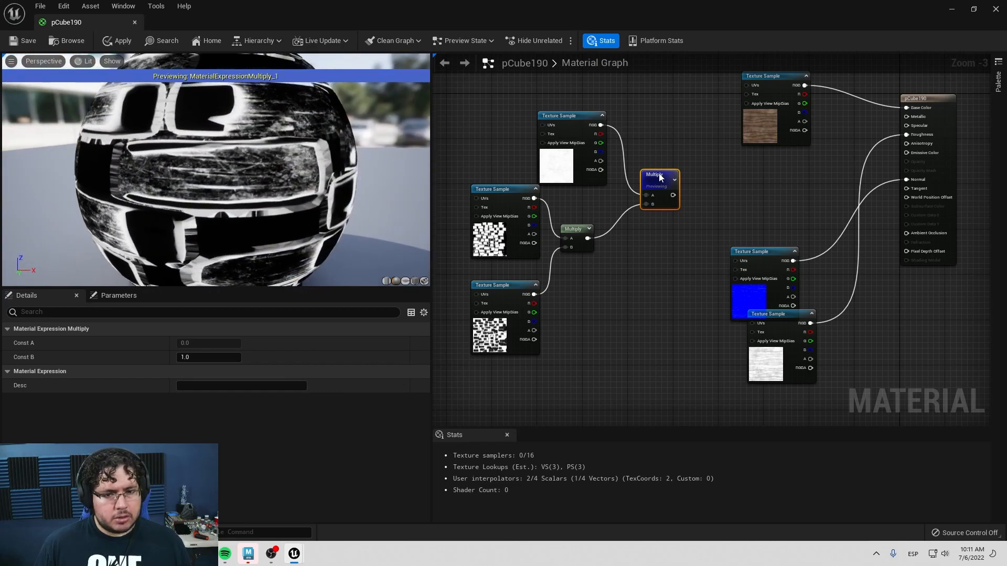
Connect the new Multiply node to the material's Ambient Occlusion input, apply the material, and view the roof in the level.
left_click_drag(671, 195, 911, 190)
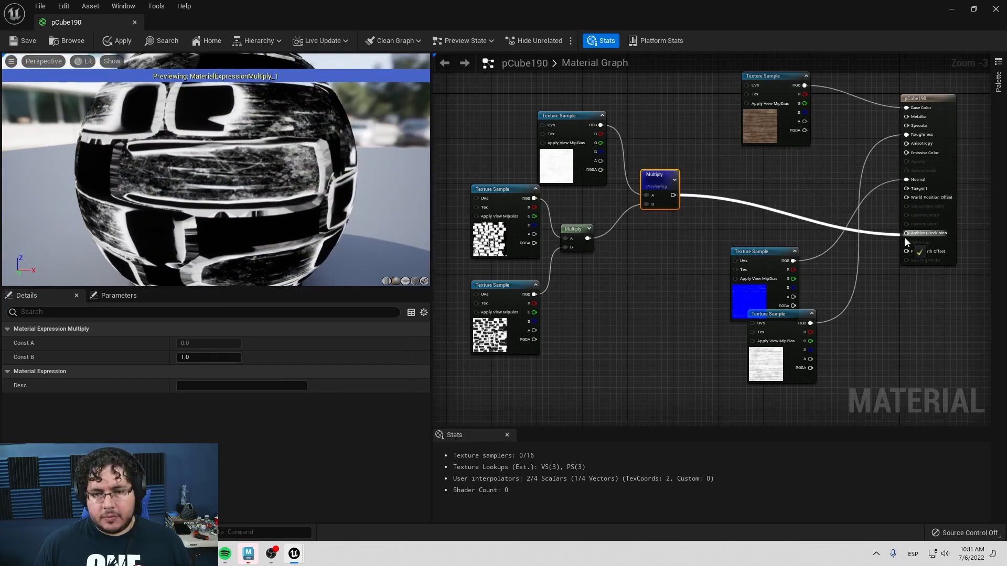
left_click_drag(905, 232, 906, 233)
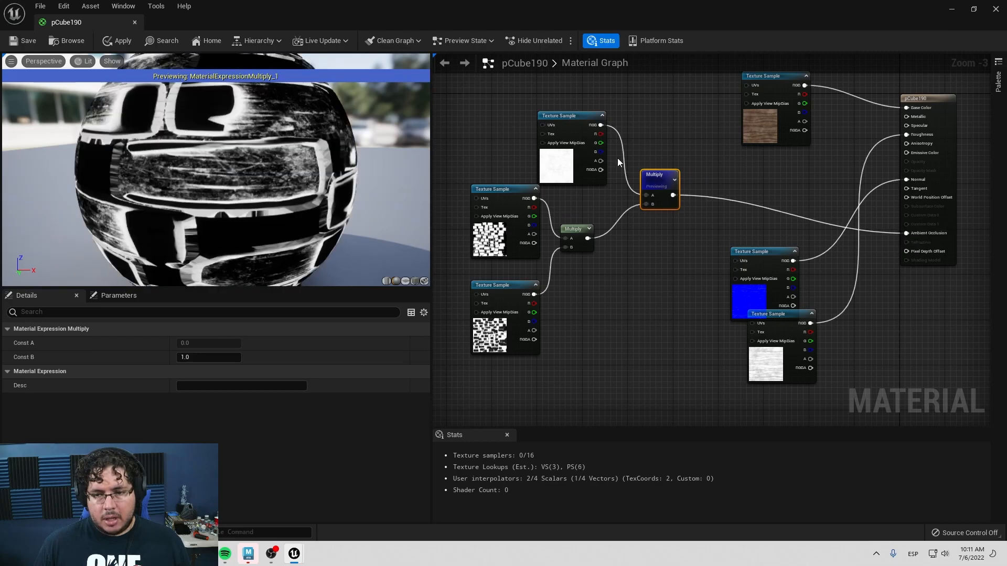
left_click(131, 43)
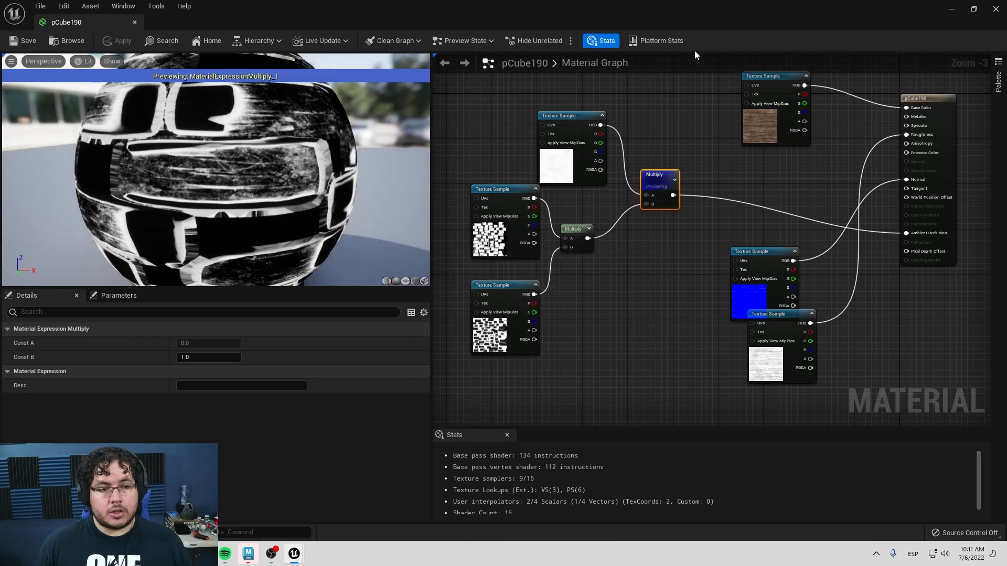
left_click(951, 9)
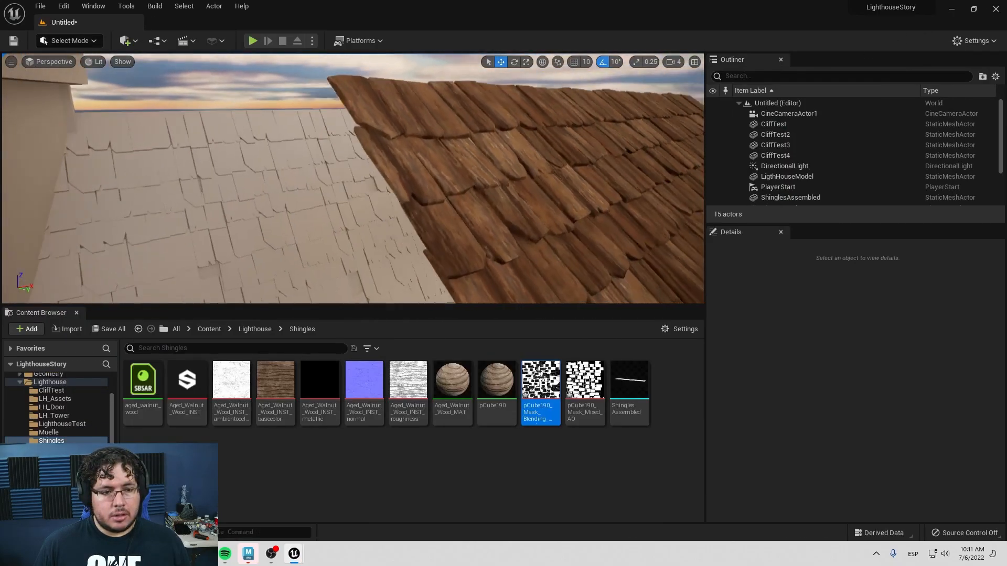
mouse_move(420, 215)
right_mouse_down()
mouse_move(446, 225)
mouse_move(420, 214)
right_mouse_up()
Feed the occlusion Multiply output into Base Color in place of the walnut texture and save the material.
key("alt+Tab")
right_click_drag(736, 169, 650, 226)
left_click_drag(587, 252, 820, 164)
left_click_drag(676, 132, 647, 121)
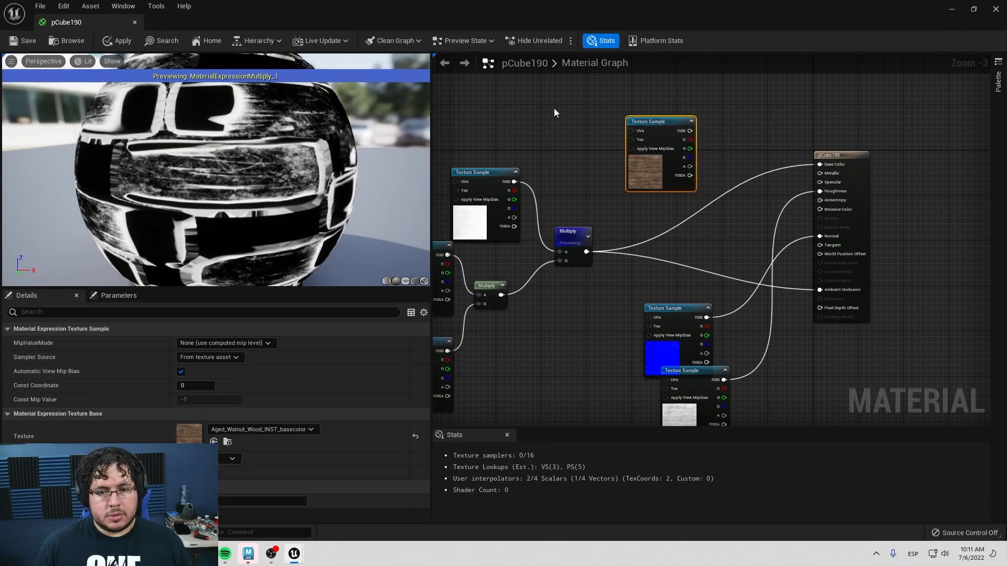
key("ctrl+s")
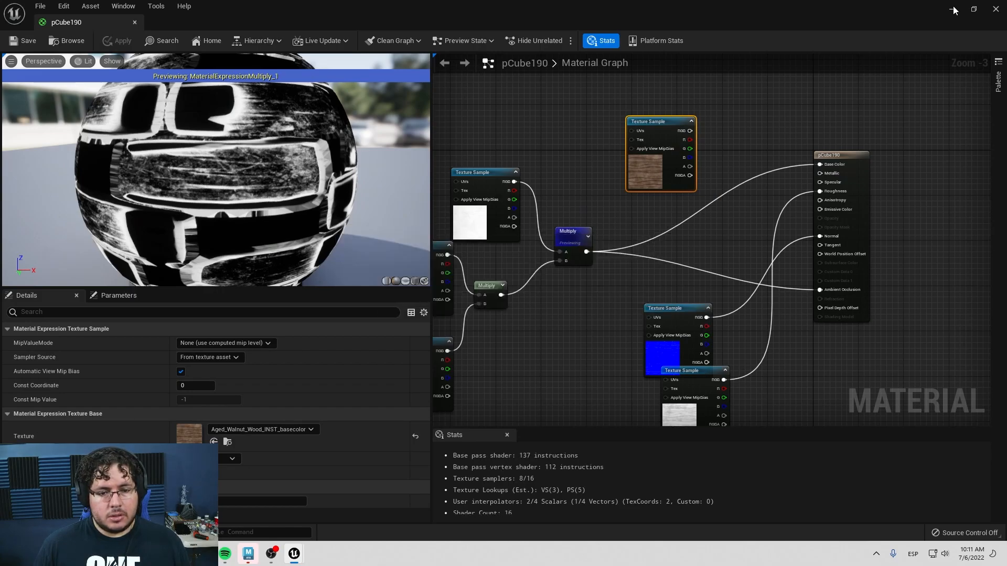
Assign the pCube190 material to the roof shingles in the level and inspect how the mask falls on them.
left_click(952, 5)
right_click_drag(499, 186, 509, 203)
left_click_drag(496, 380, 465, 185)
mouse_move(466, 186)
right_mouse_down()
mouse_move(414, 157)
mouse_move(415, 193)
mouse_move(454, 194)
right_mouse_up()
key("w")
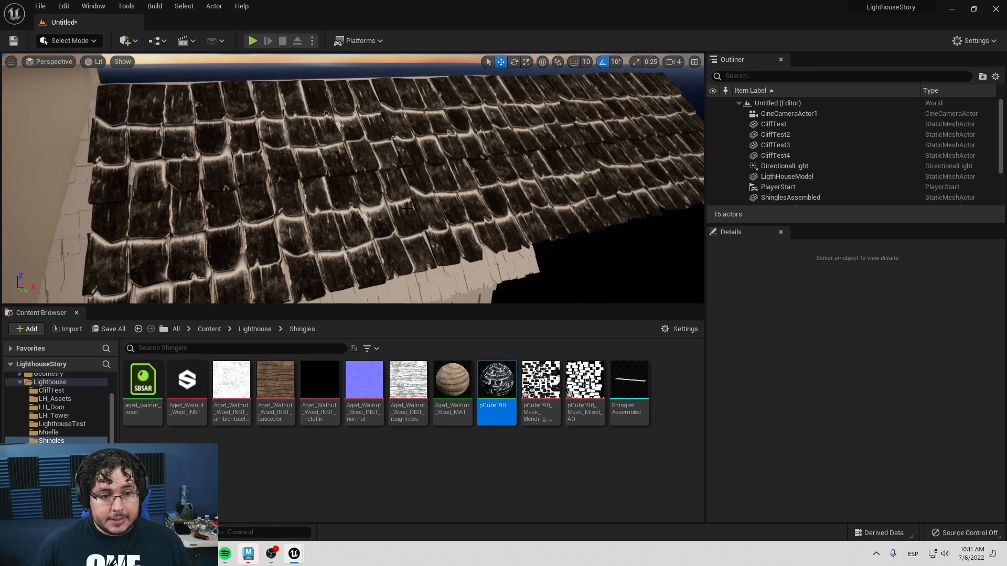
mouse_move(498, 374)
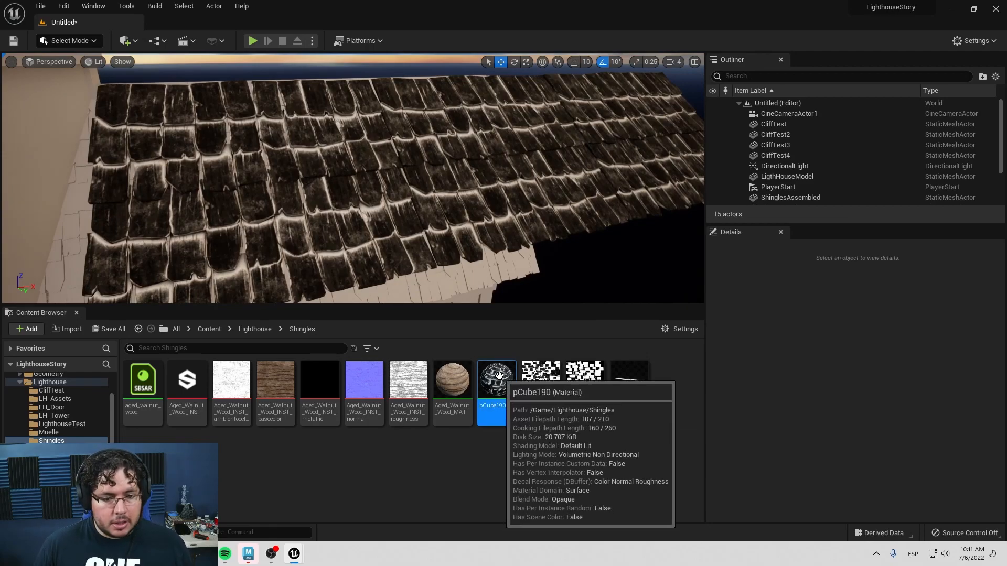
Reconnect the walnut base colour texture to pCube190's Base Color input, save the material, and check the roof shingles.
double_click(498, 374)
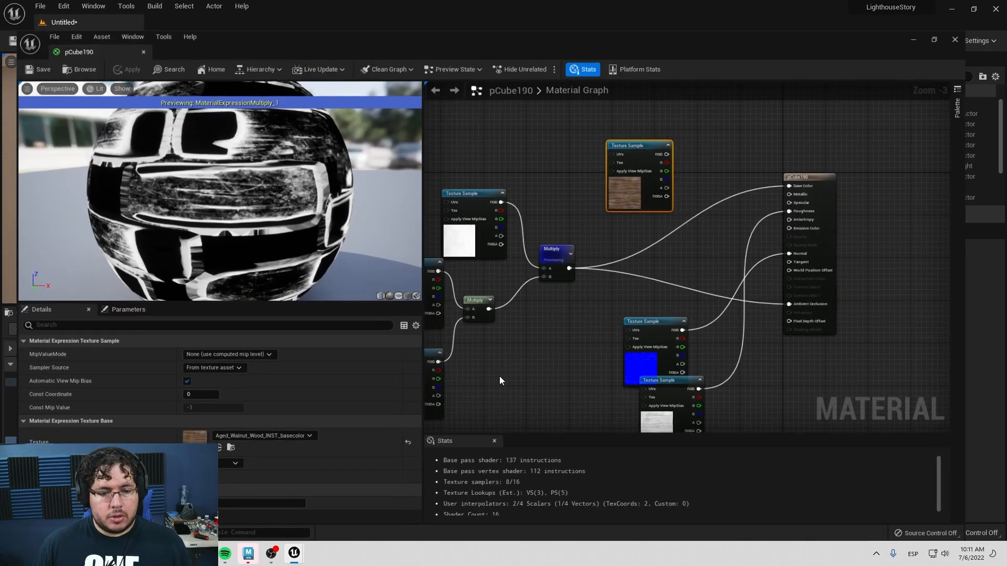
left_click_drag(690, 130, 825, 165)
left_click(25, 41)
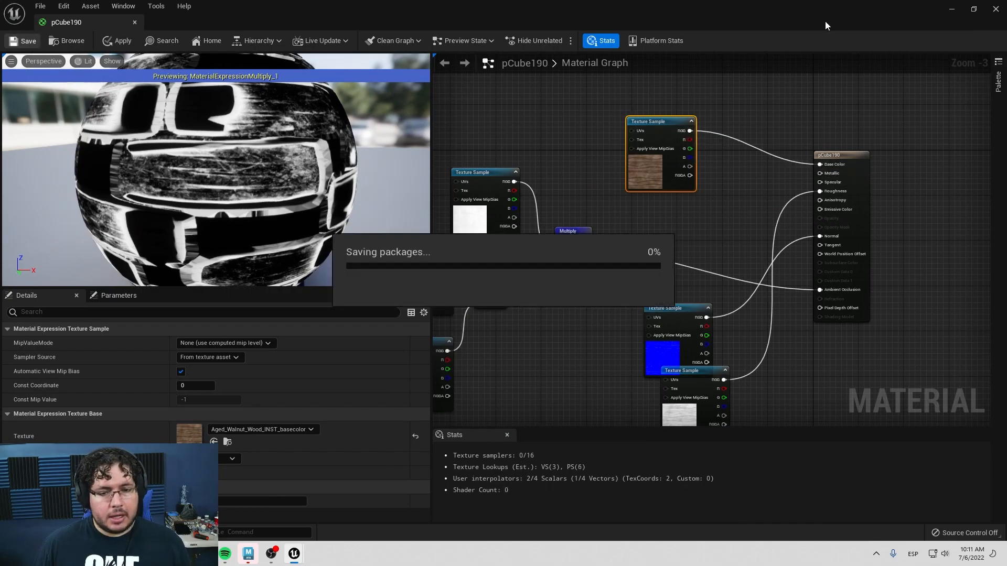
left_click(952, 10)
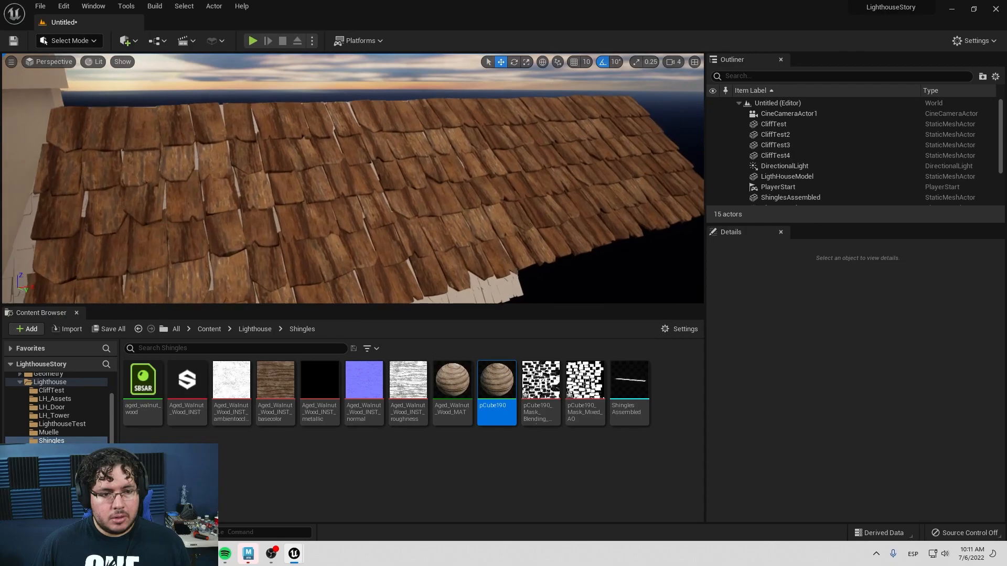
left_click_drag(495, 391, 439, 245)
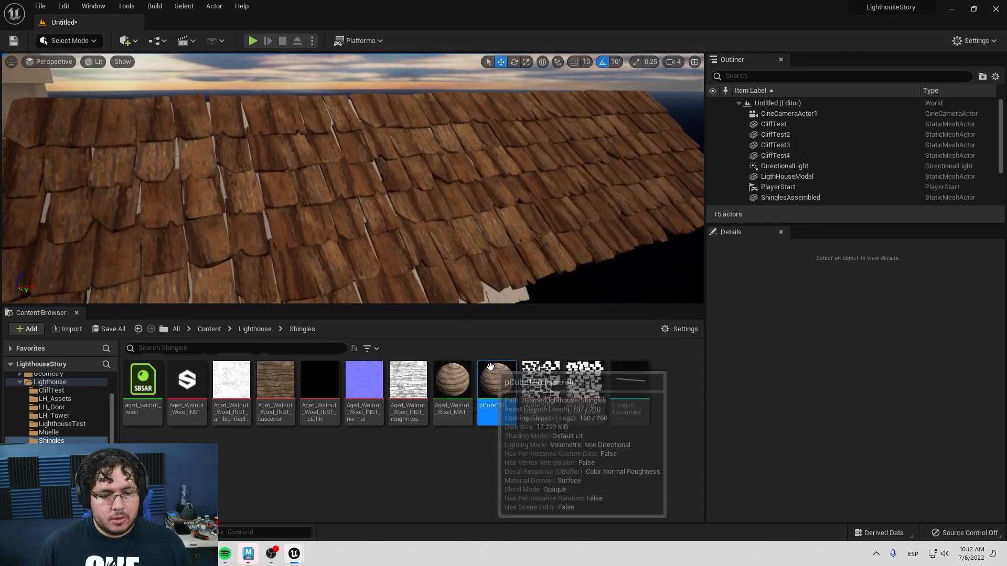
Insert a OneMinus node between the occlusion Multiply and the Ambient Occlusion input of pCube190, and save the material.
double_click(496, 366)
scroll(653, 303, "up", 1)
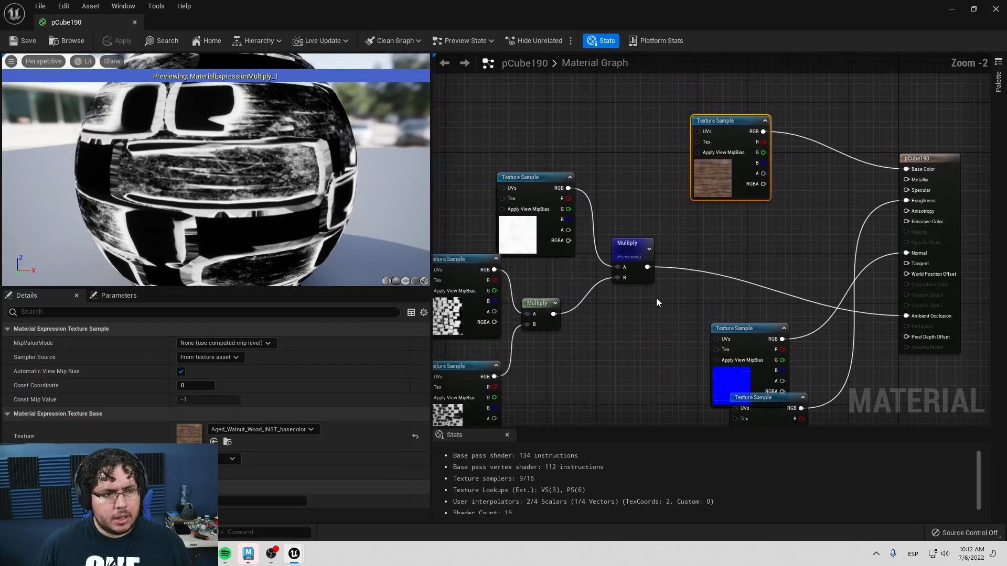
left_click(625, 168)
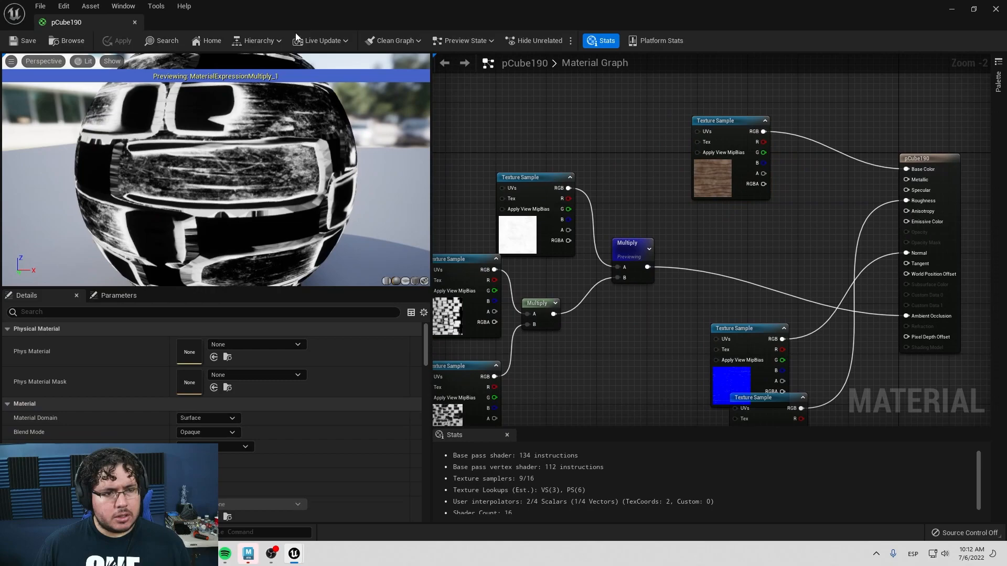
right_click(703, 254)
type("oin")
key("BackSpace")
key("BackSpace")
type("ne")
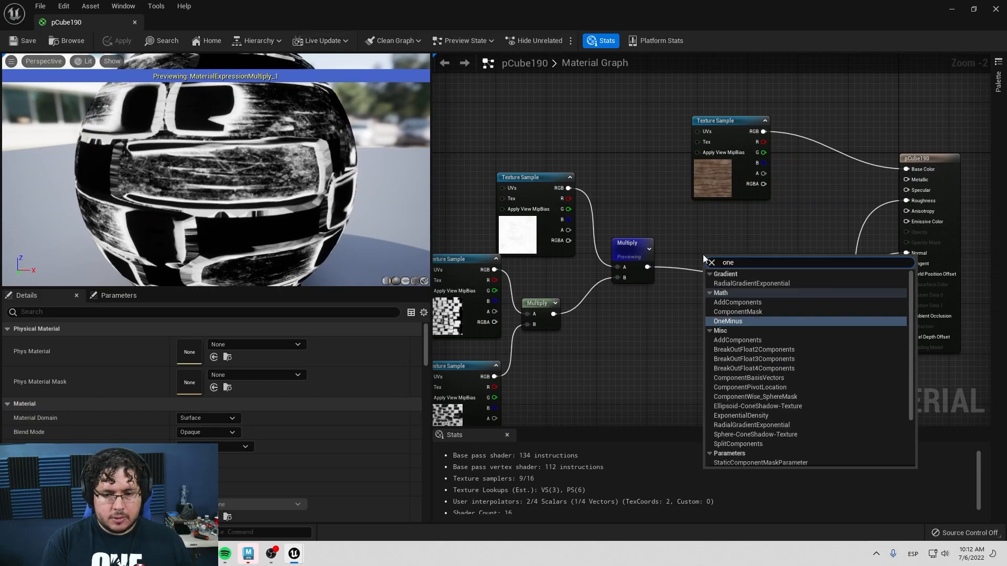
key("Return")
left_click_drag(648, 267, 709, 270)
left_click_drag(922, 318, 922, 317)
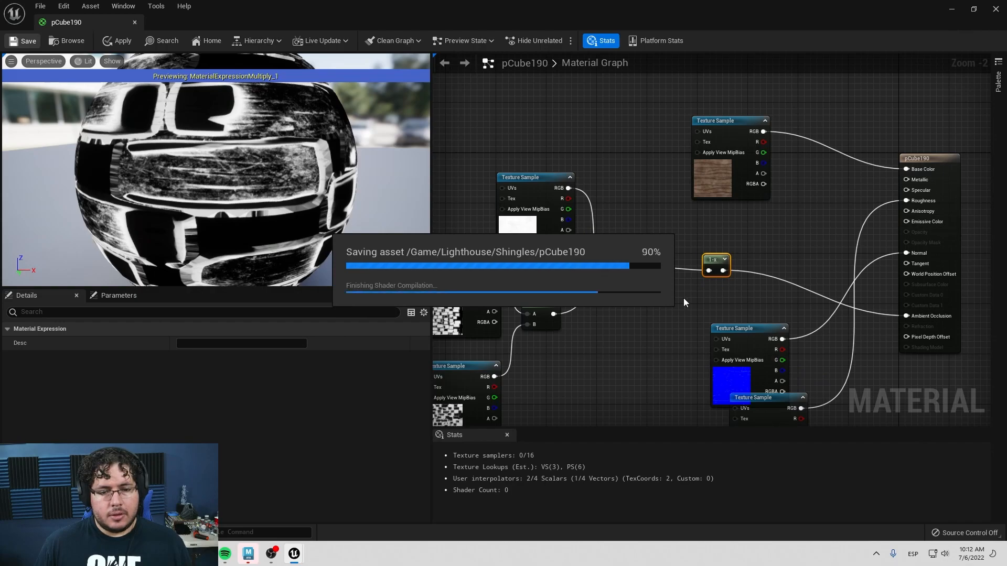
Examine the roof shingles in the level with the inverted occlusion applied.
left_click(951, 9)
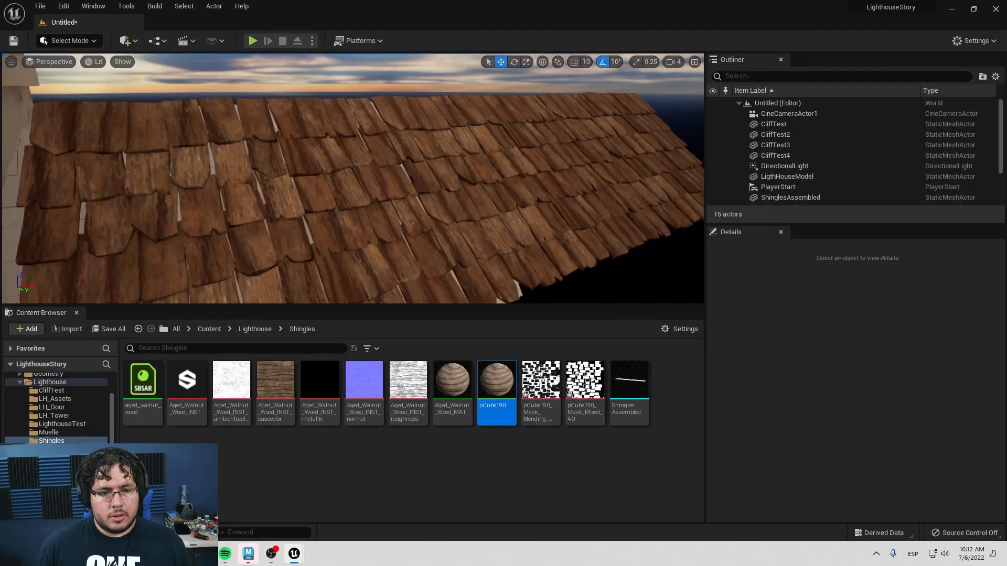
right_click_drag(352, 178, 294, 178, "alt")
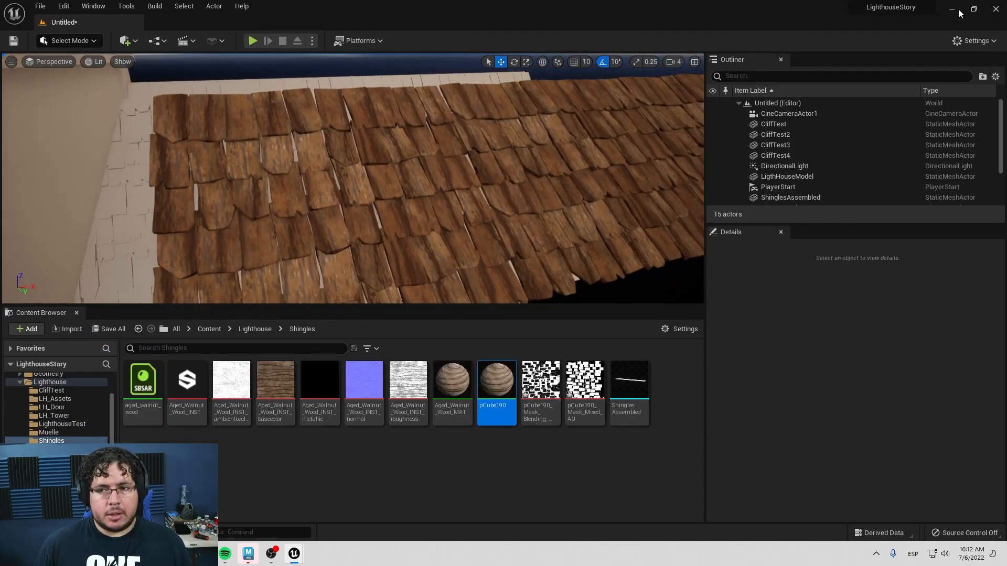
left_click(952, 9)
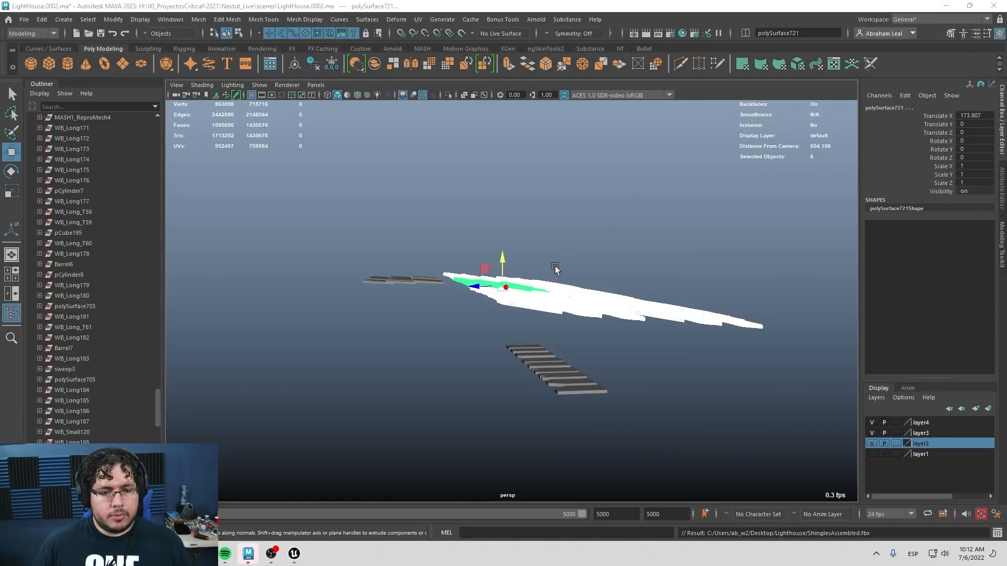
key("alt+Tab")
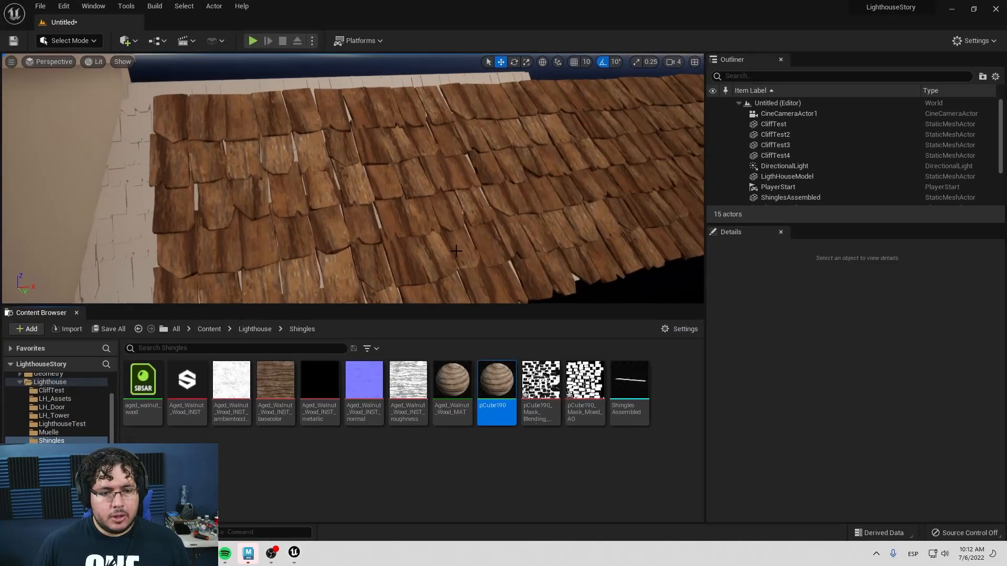
Reopen the pCube190 material and preview its OneMinus node on the sphere to inspect the inverted occlusion mask.
double_click(491, 400)
right_click(699, 292)
key("Escape")
right_click(706, 289)
left_click(757, 311)
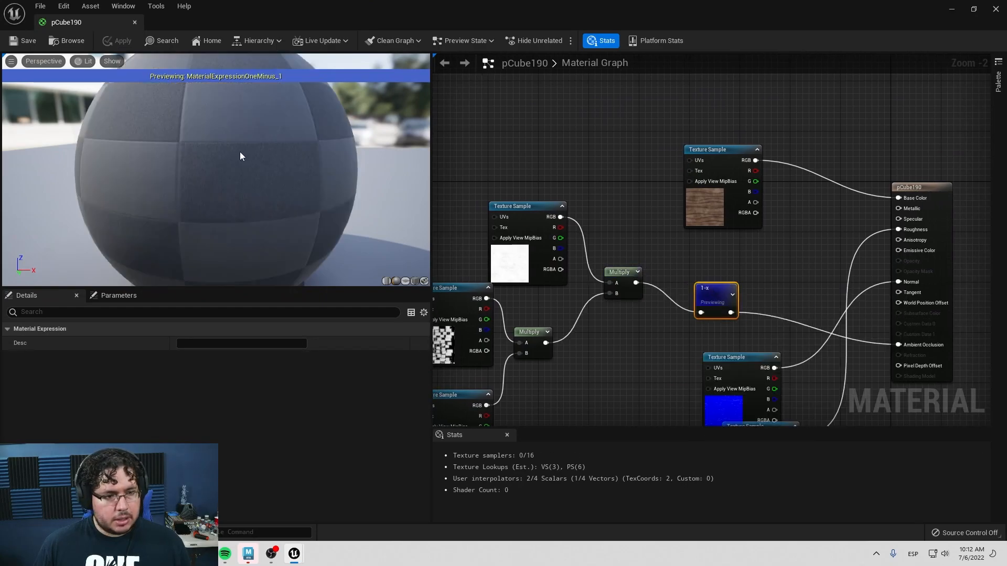
mouse_move(281, 188)
right_mouse_down()
mouse_move(314, 188)
mouse_move(286, 189)
right_mouse_up()
left_click_drag(282, 188, 238, 138)
right_click_drag(584, 199, 464, 189)
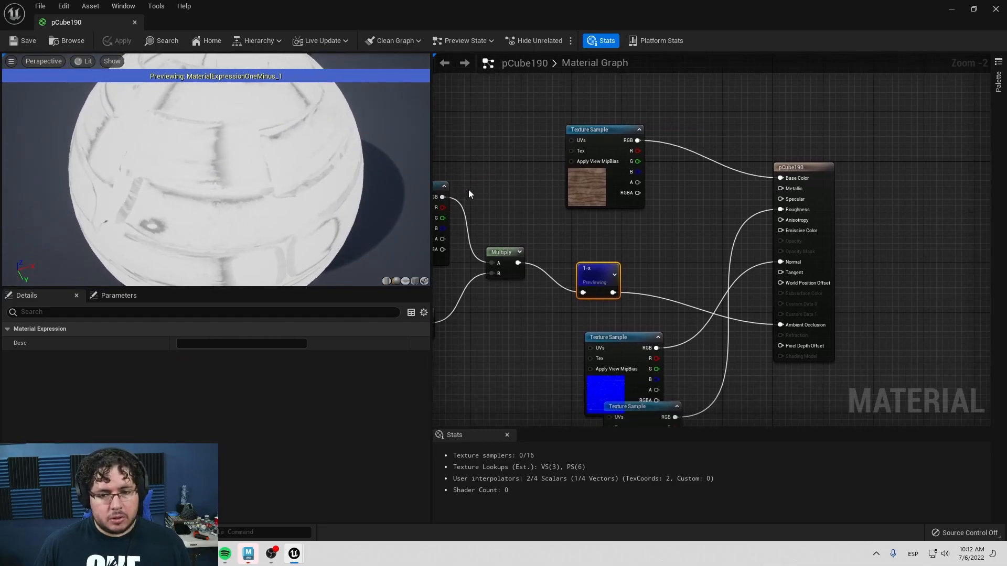
scroll(464, 188, "up", 1)
left_click(587, 145)
left_click(601, 305)
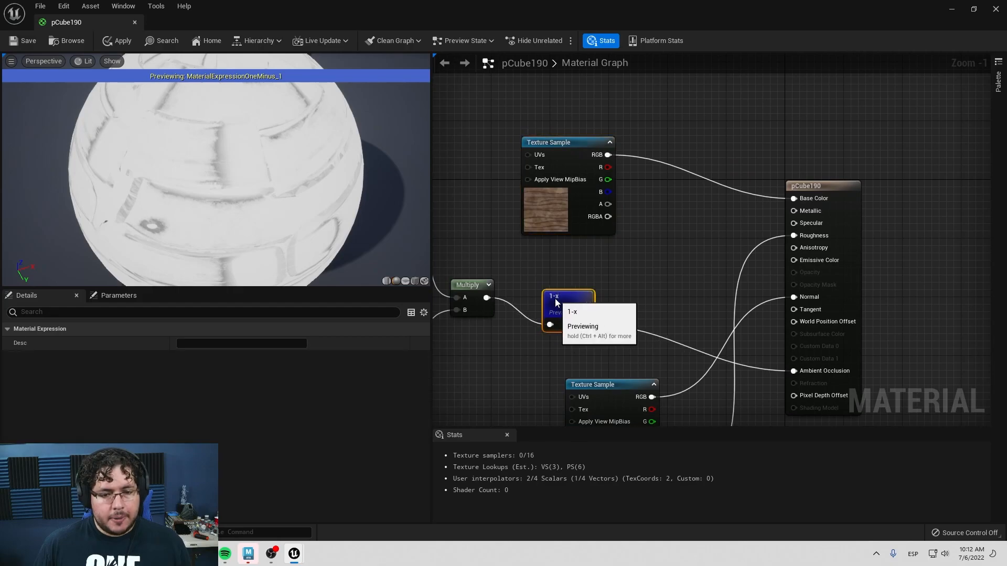
Combine the walnut base colour RGB with the OneMinus output in a new Multiply node and preview it on the sphere.
right_click_drag(555, 298, 519, 295)
left_click(789, 181)
left_click_drag(788, 183, 803, 182)
right_click_drag(583, 224, 589, 225)
left_click_drag(562, 153, 594, 197)
type("mul")
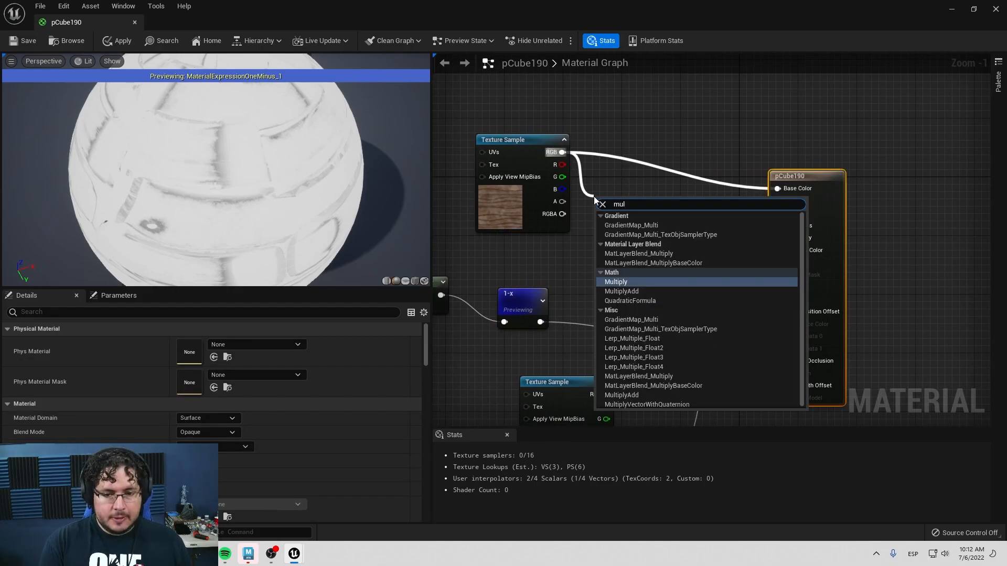
key("Return")
left_click_drag(541, 322, 602, 227)
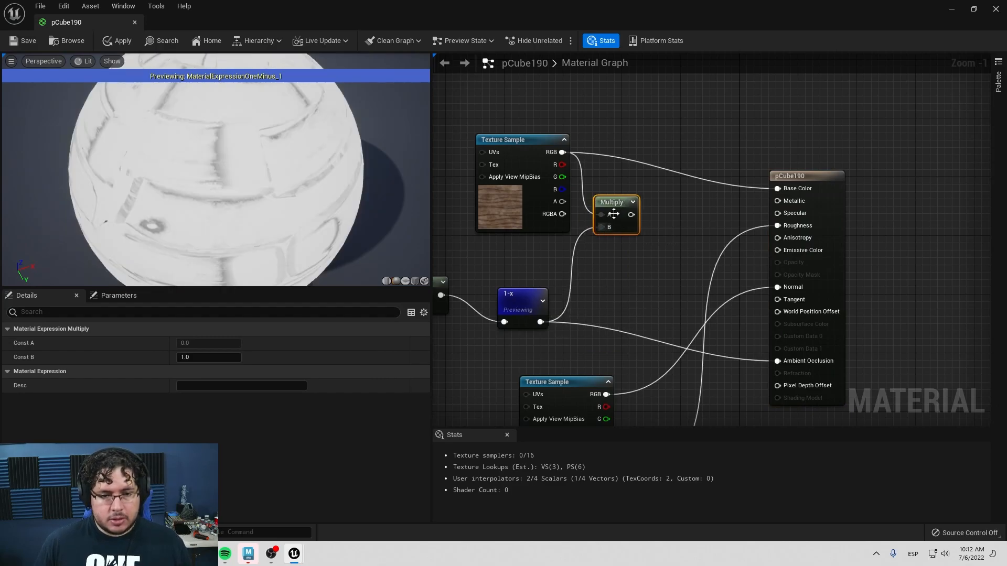
right_click(615, 205)
left_click(655, 227)
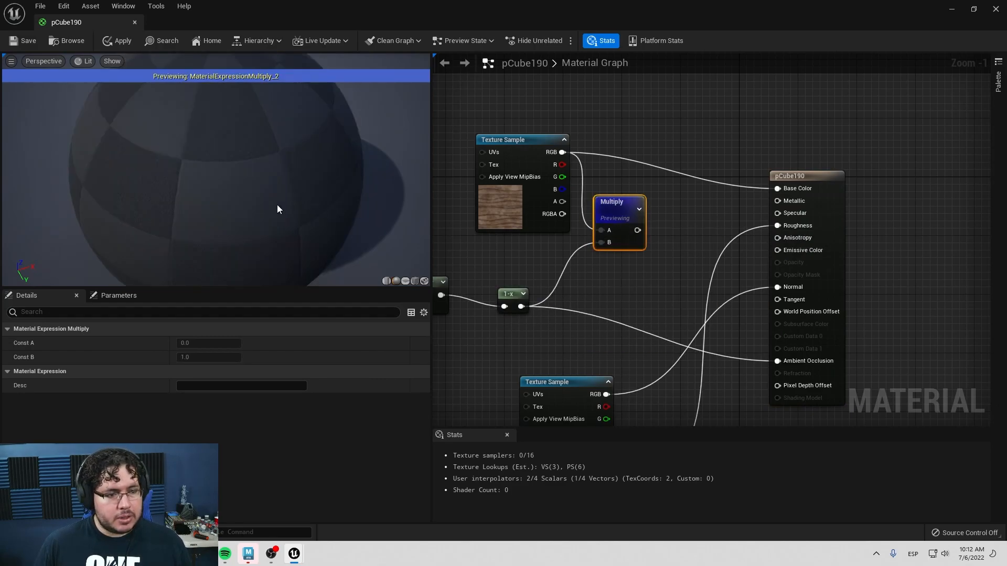
Feed the walnut Multiply output into the Base Color of pCube190 and save the material.
scroll(221, 150, "up", 1)
scroll(222, 150, "down", 4)
left_click_drag(221, 149, 201, 192)
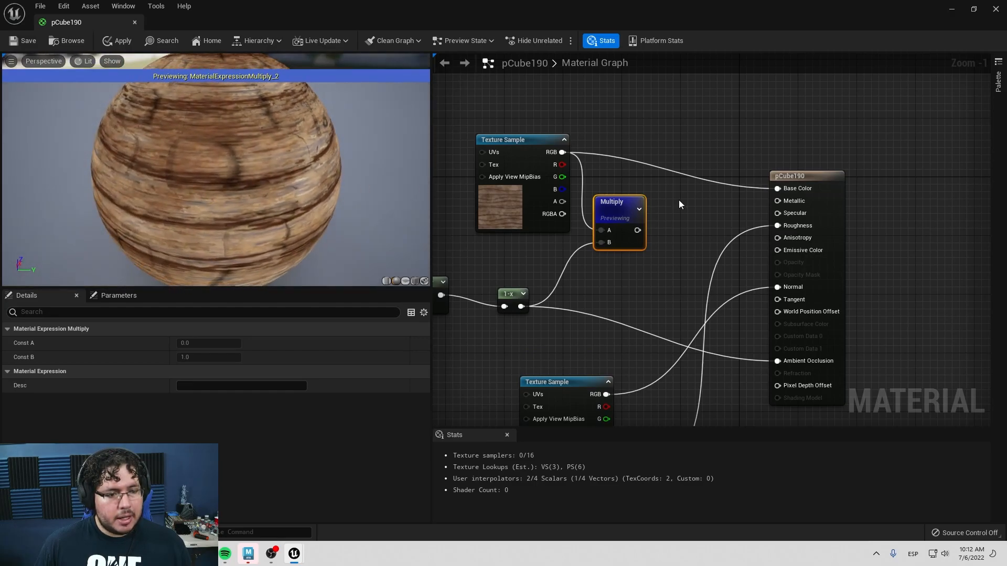
left_click_drag(637, 230, 777, 189)
left_click(29, 42)
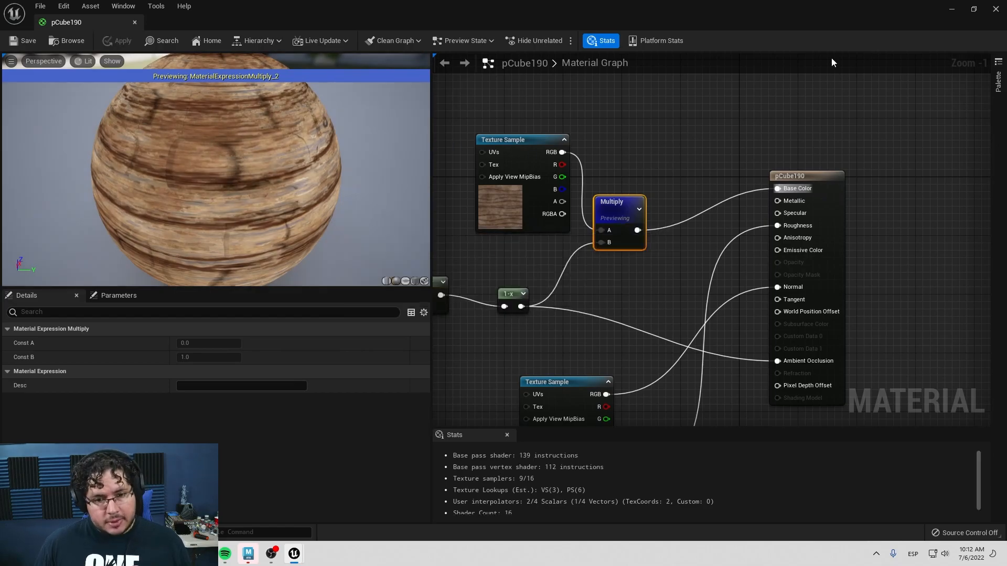
Examine the roof shingles in the level with the occlusion-multiplied base colour.
left_click(953, 13)
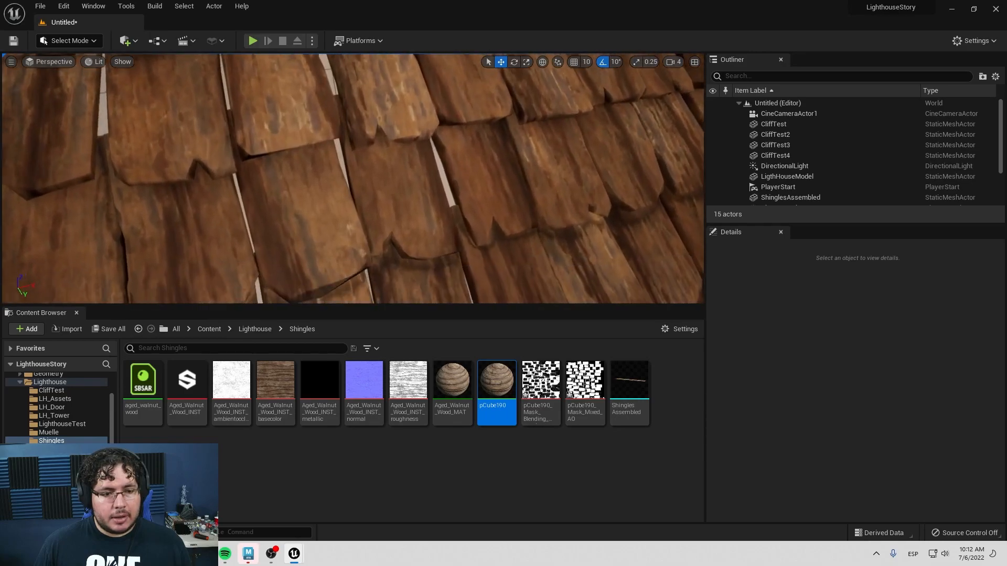
right_click_drag(352, 178, 362, 118)
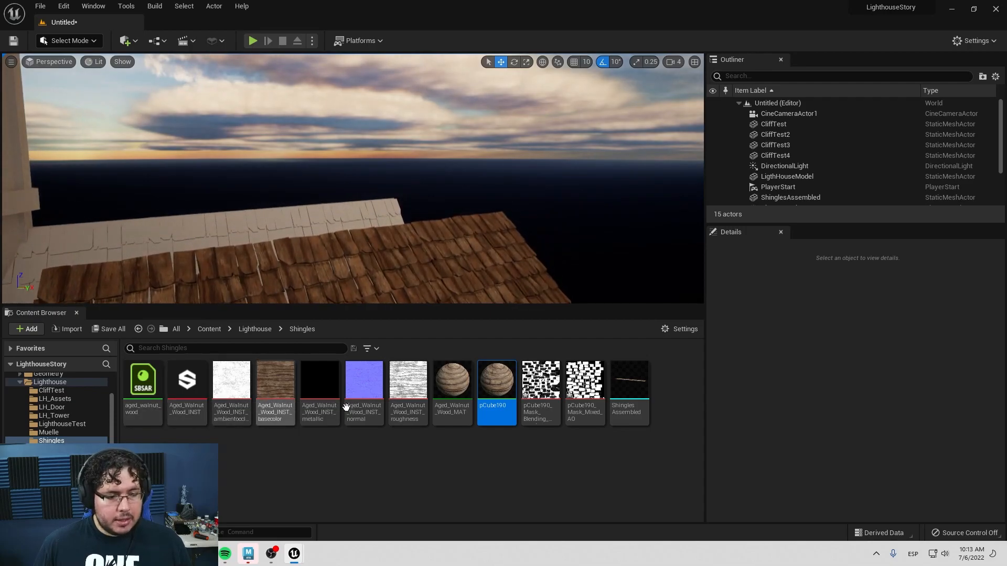
right_click_drag(472, 231, 464, 286)
right_click_drag(231, 191, 232, 189)
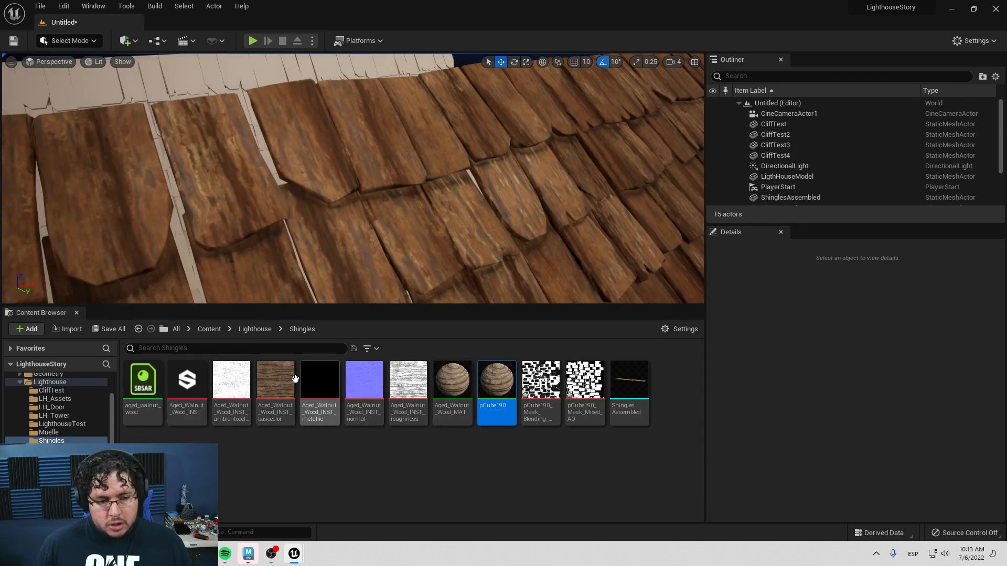
Review the output and wood parameters of the Aged_Walnut_Wood_INST graph instance, and close it.
double_click(184, 377)
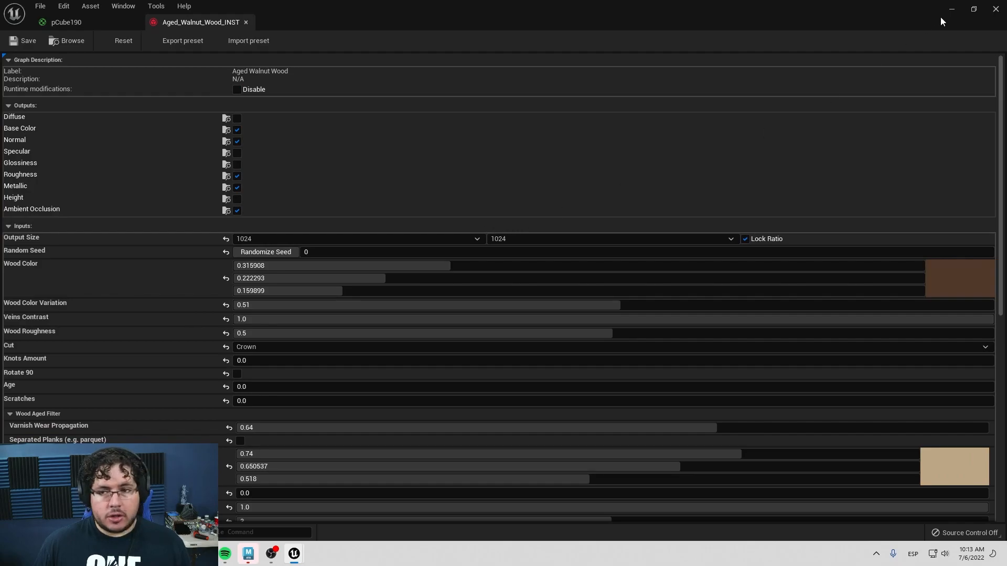
left_click(994, 10)
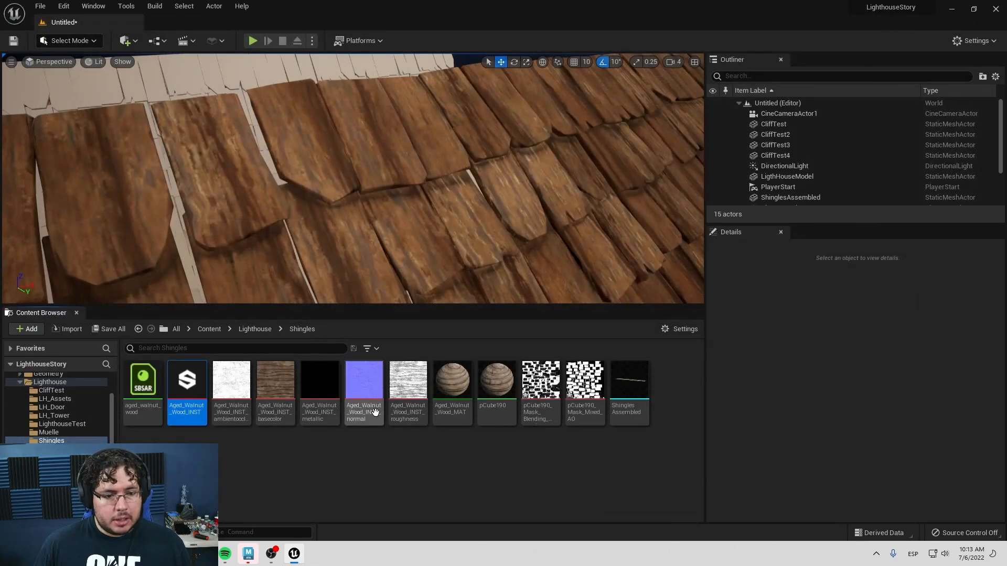
double_click(191, 384)
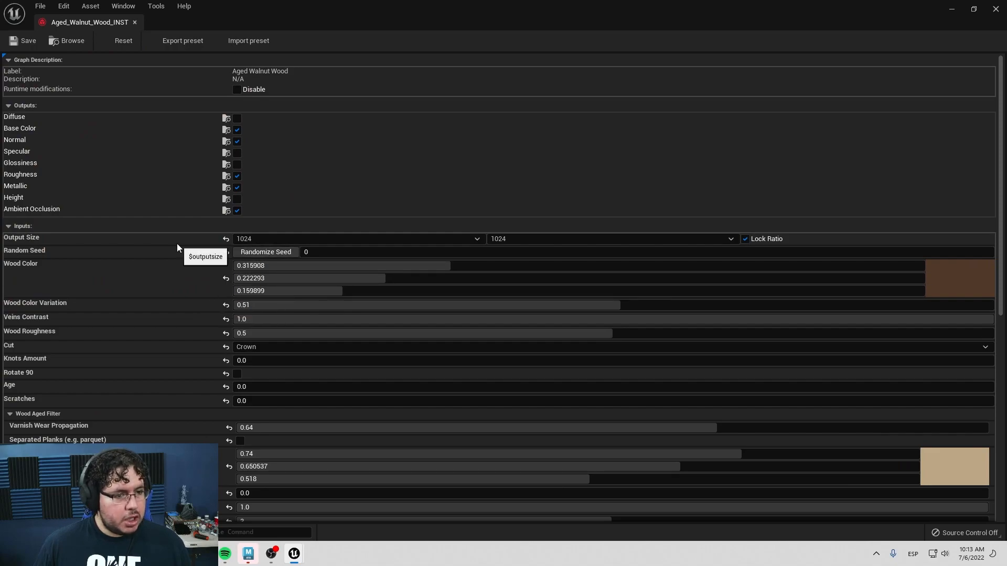
scroll(177, 243, "down", 10)
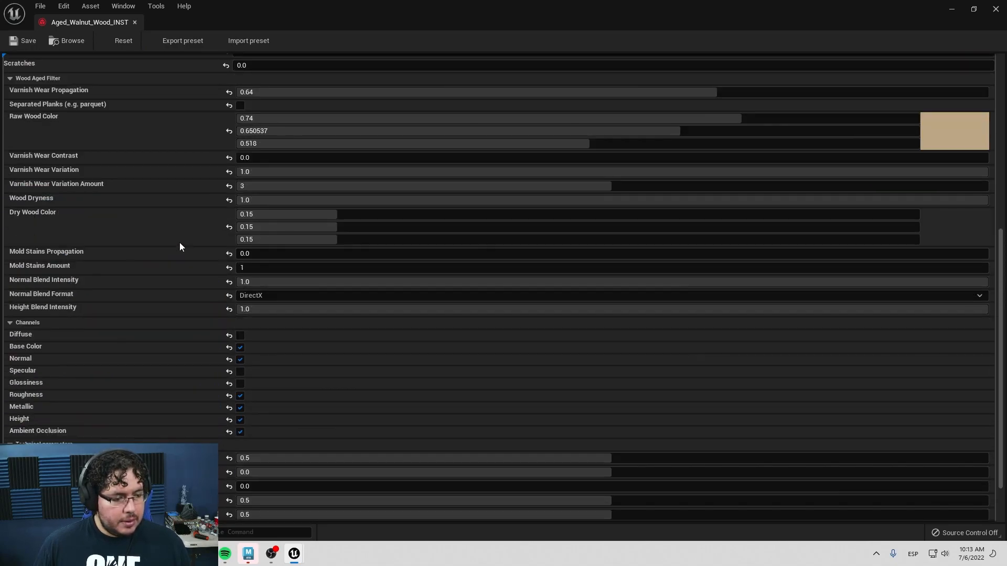
scroll(179, 242, "down", 1)
scroll(179, 247, "up", 20)
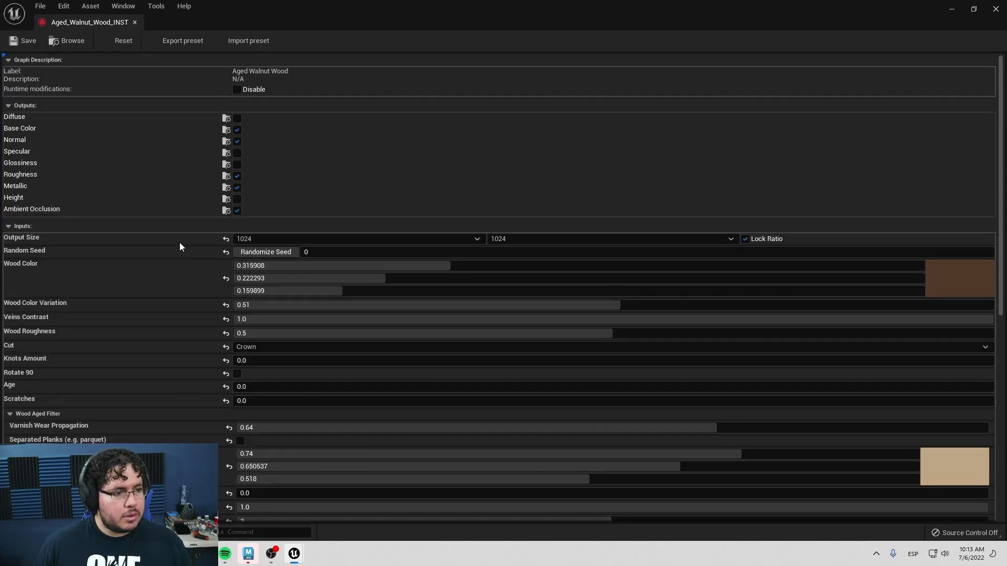
left_click(996, 11)
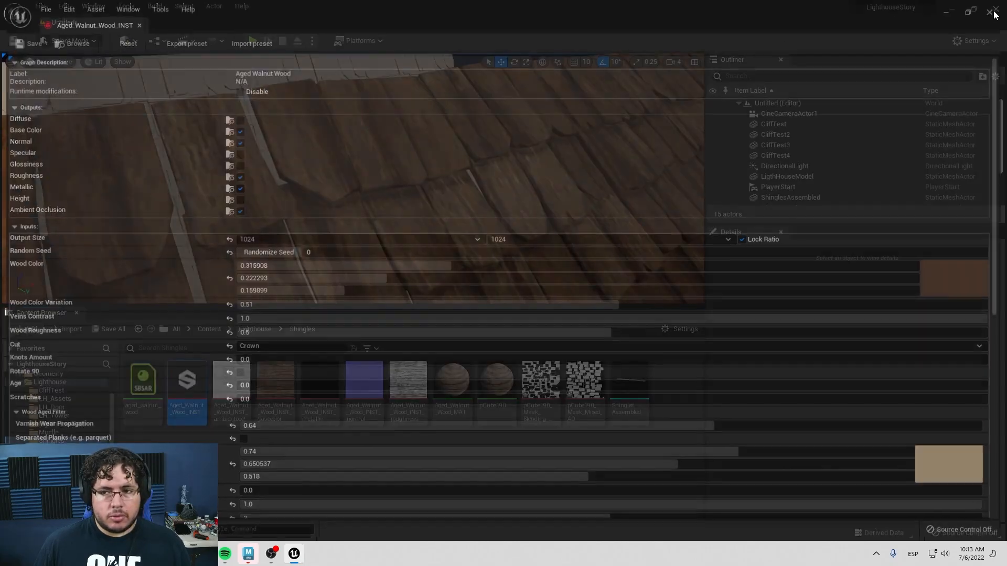
Add a TexCoord node in pCube190 wired to the UVs of the wood colour, normal and roughness samples, and spread the crowded texture nodes apart.
left_click(496, 382)
double_click(497, 381)
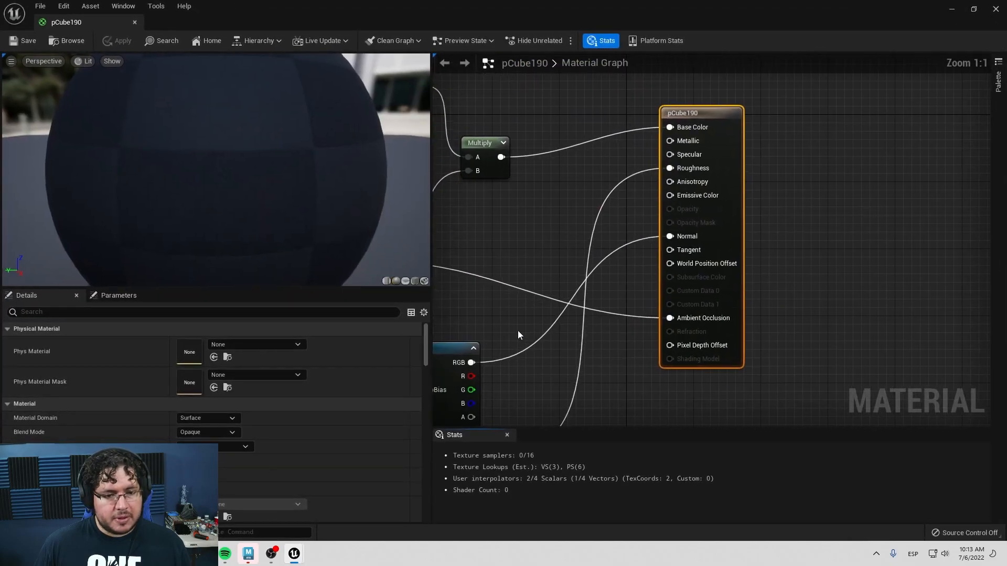
right_click(613, 185)
type("texcoo")
key("Return")
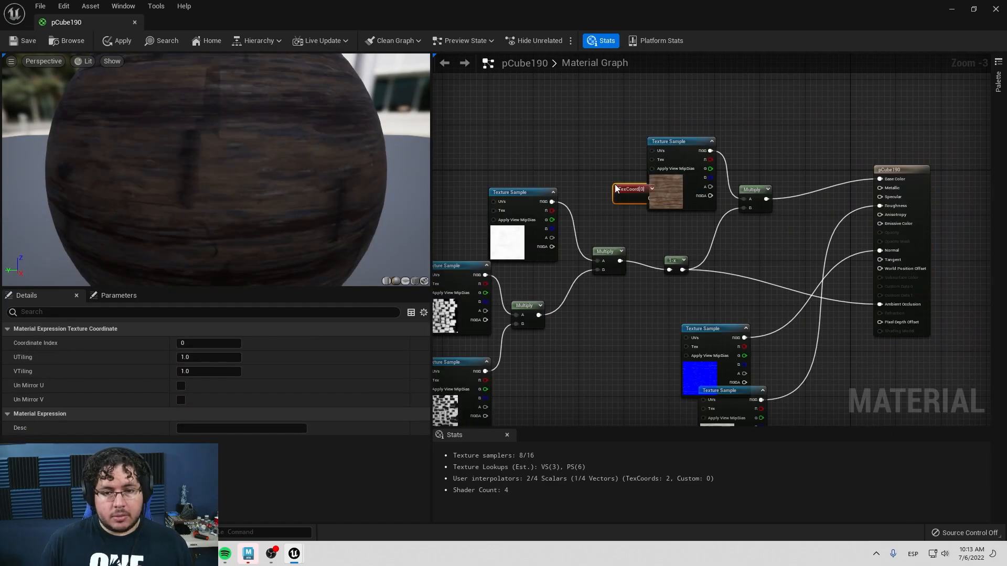
left_click_drag(604, 162, 668, 310)
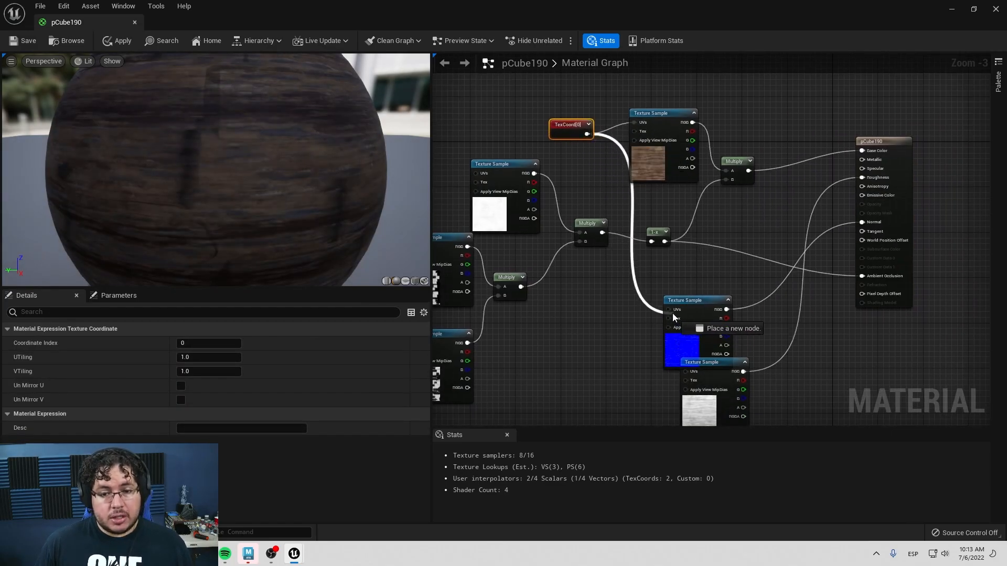
scroll(598, 226, "down", 2)
left_click_drag(595, 174, 653, 308)
left_click_drag(652, 294, 648, 307)
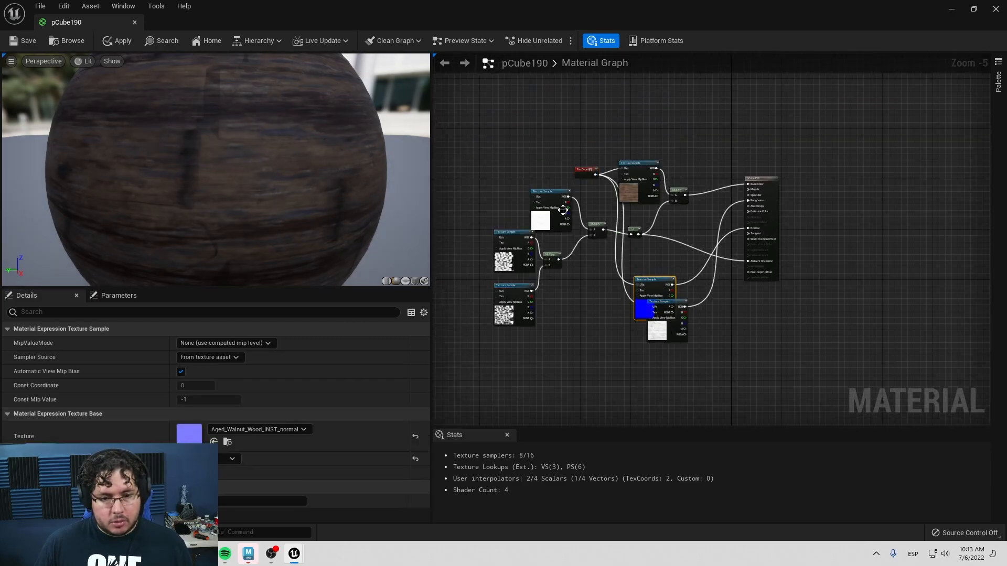
left_click_drag(539, 208, 500, 202)
left_click_drag(651, 281, 659, 254)
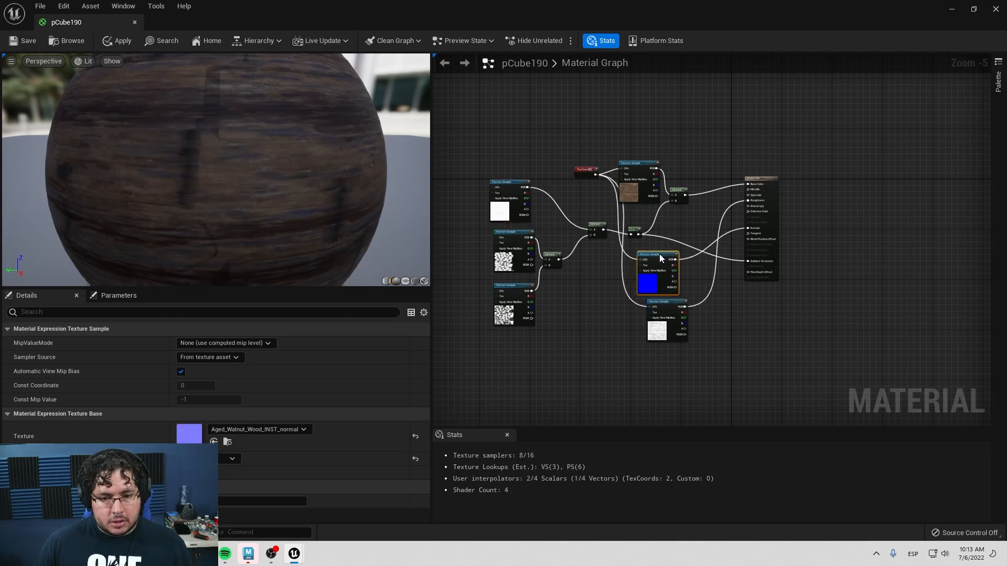
Set the TexCoord node's UTiling and VTiling to 5.0 and save the material.
left_click(585, 170)
left_click(204, 357)
type("5")
key("Tab")
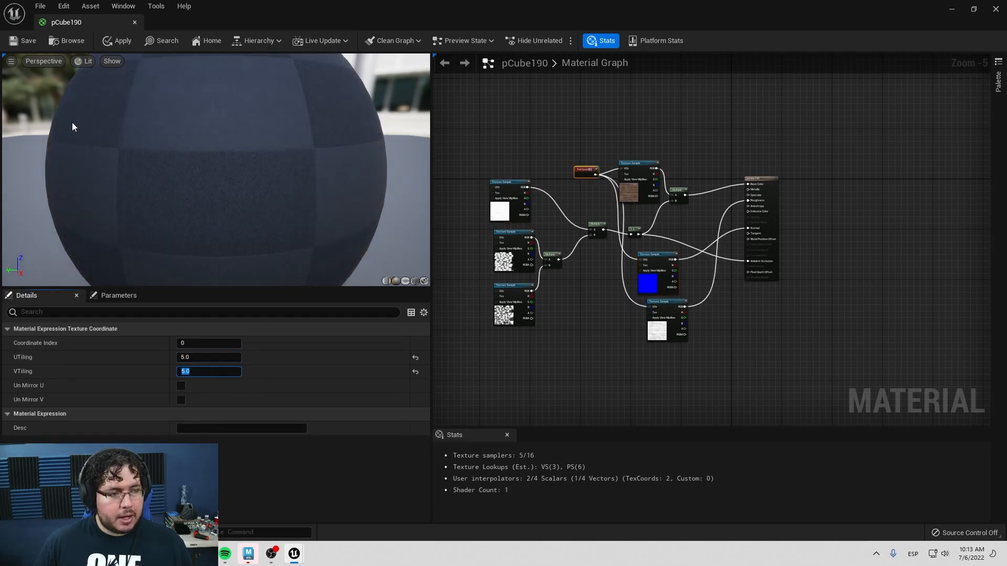
left_click(25, 46)
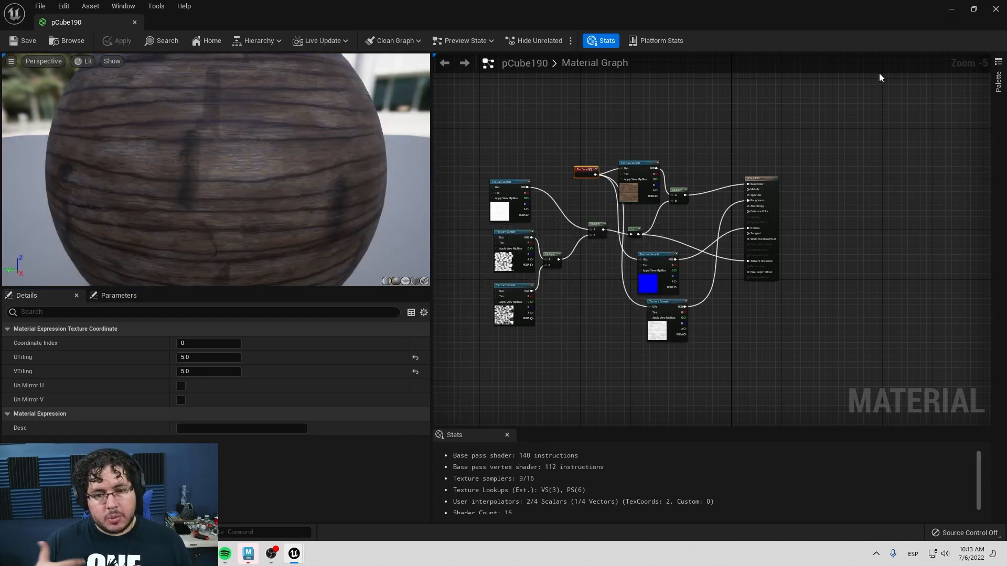
Examine the retiled wood grain on the roof shingles in the level.
left_click(954, 9)
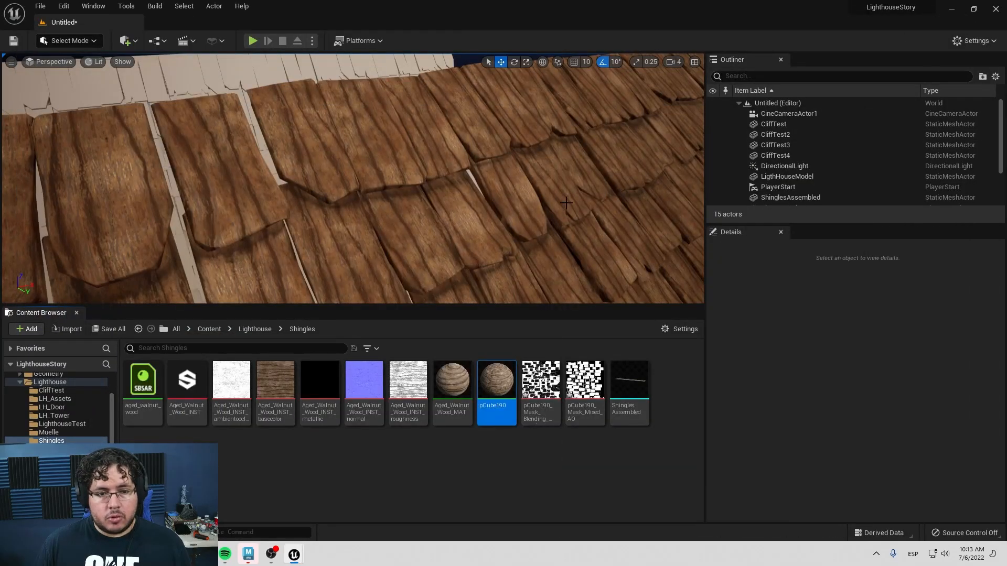
right_click_drag(352, 178, 439, 193)
right_click_drag(508, 165, 508, 181)
key("s")
key("w")
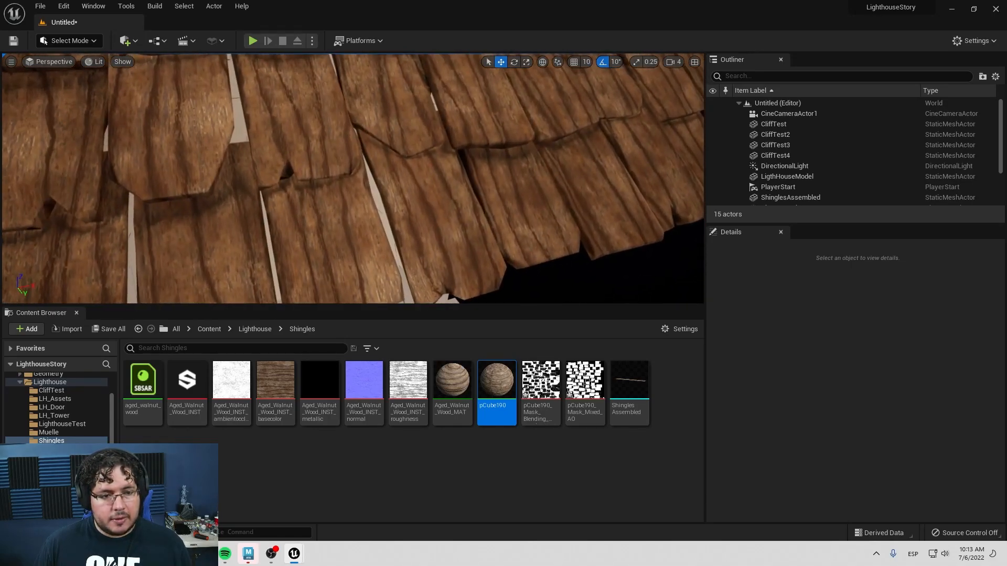
Reopen the pCube190 material and preview the Multiply node that combines the two black-and-white masks.
double_click(497, 381)
scroll(560, 383, "up", 3)
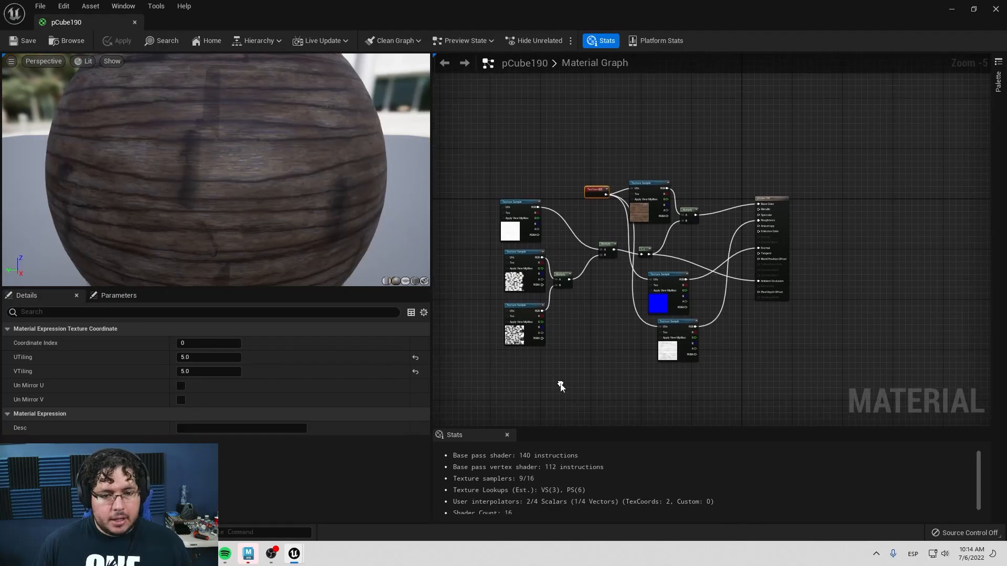
right_click_drag(578, 334, 577, 309)
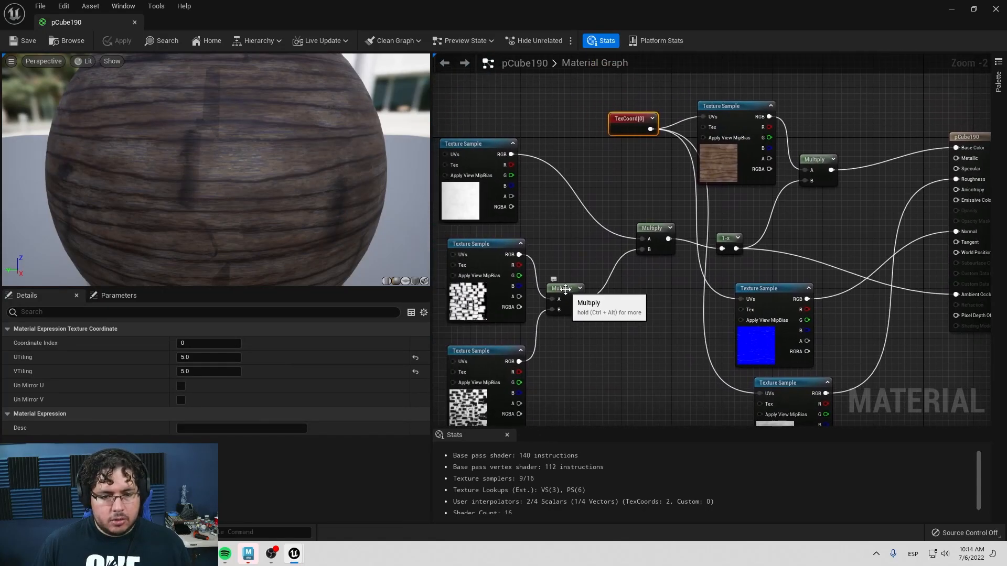
right_click(565, 290)
left_click(603, 310)
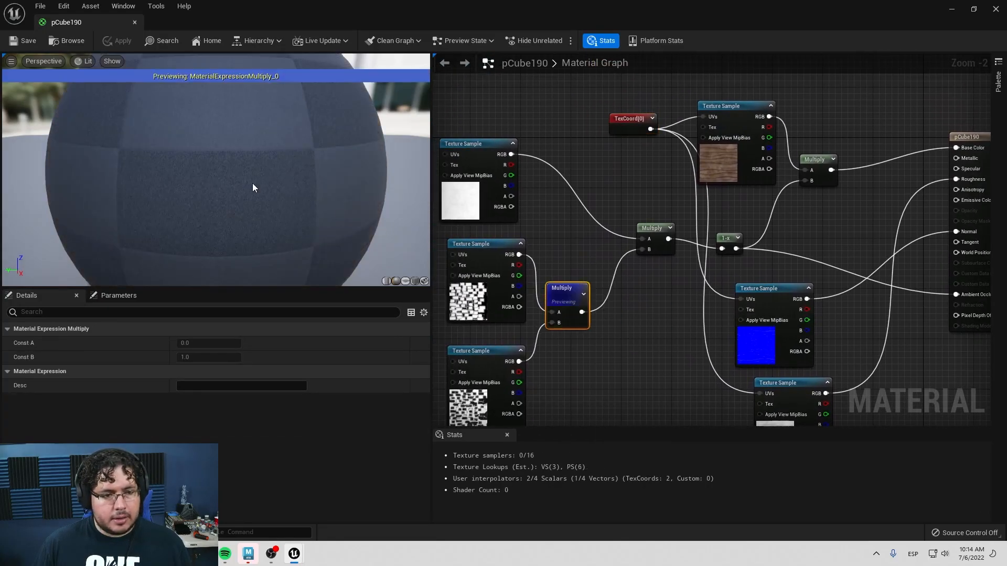
Wire the mask Multiply output directly into input B of the base colour Multiply and save the material.
scroll(240, 188, "down", 3)
right_click_drag(647, 318, 627, 328)
left_click_drag(560, 323, 787, 192)
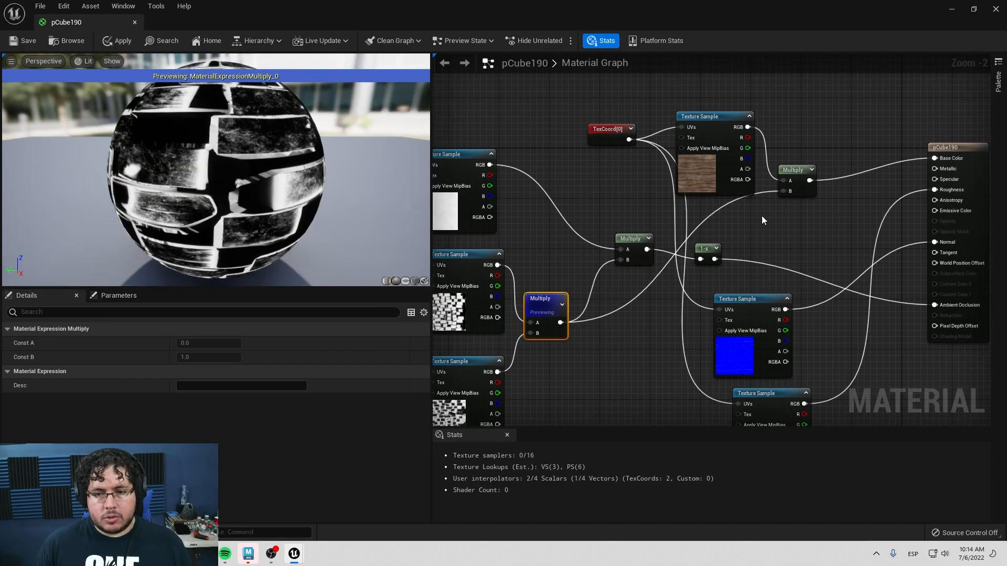
left_click(23, 40)
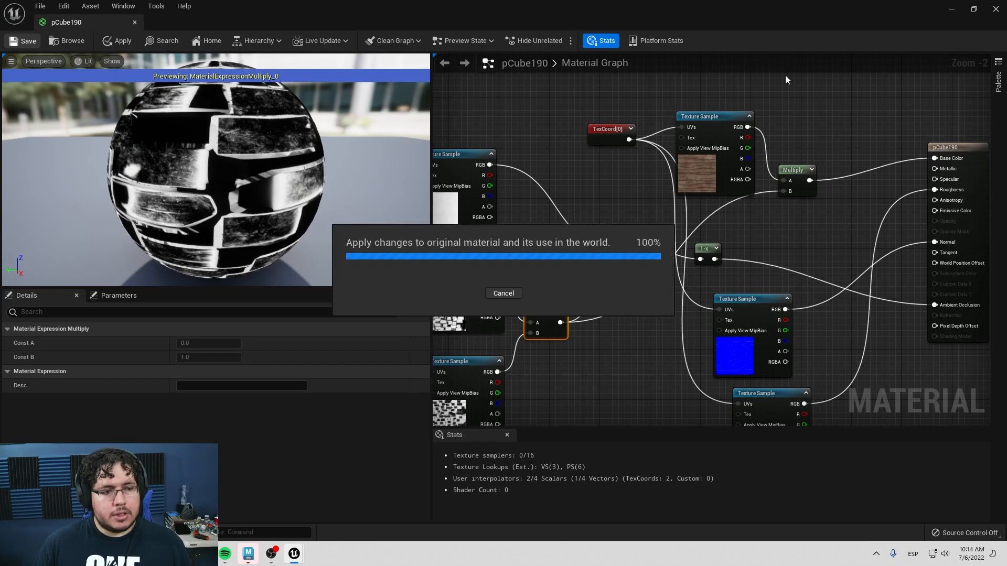
Examine the roof shingles in the level with the uninverted masks multiplied into the base colour.
left_click(955, 8)
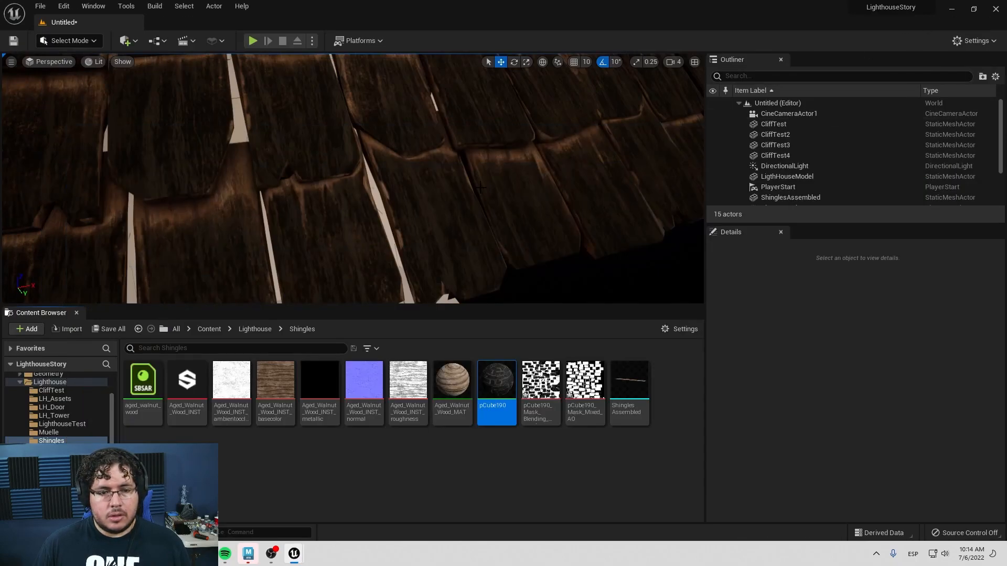
key("w")
right_click_drag(352, 173, 246, 178)
key("s")
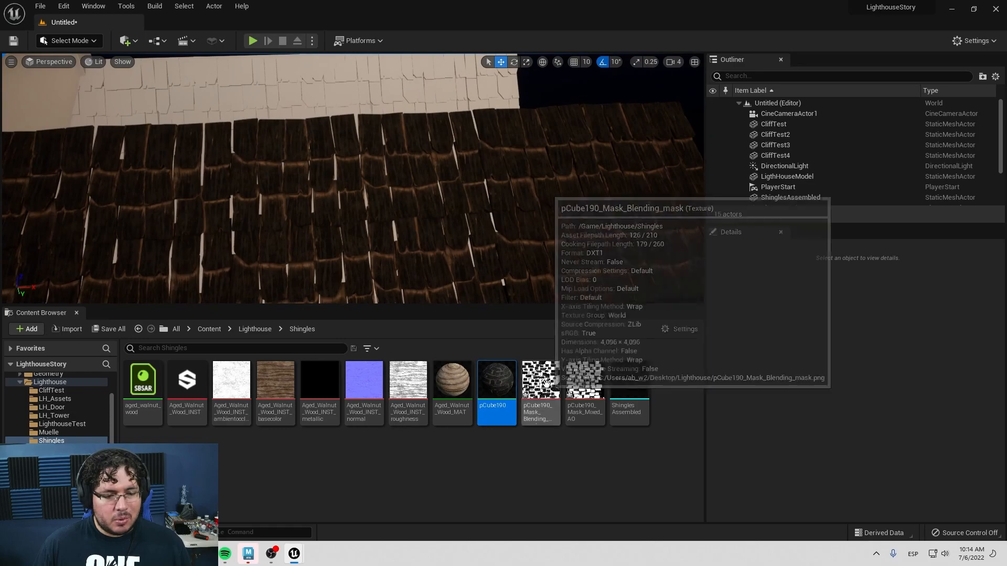
Reopen pCube190, feed the mask Multiply into the OneMinus node, and connect OneMinus to input B of the base colour Multiply.
double_click(512, 378)
left_click_drag(562, 335, 566, 340)
left_click_drag(694, 276, 727, 265)
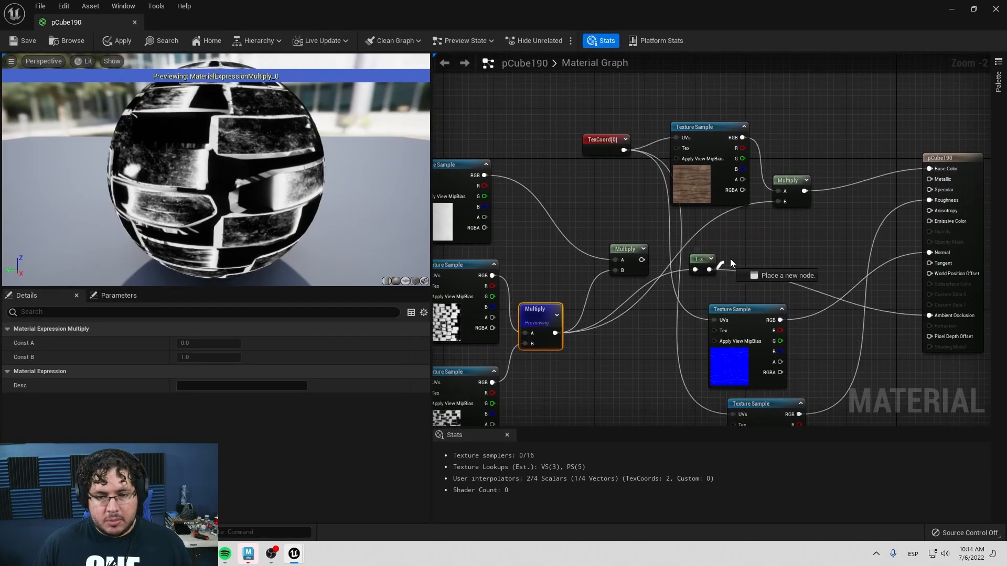
left_click_drag(783, 209, 782, 204)
right_click_drag(592, 207, 659, 221)
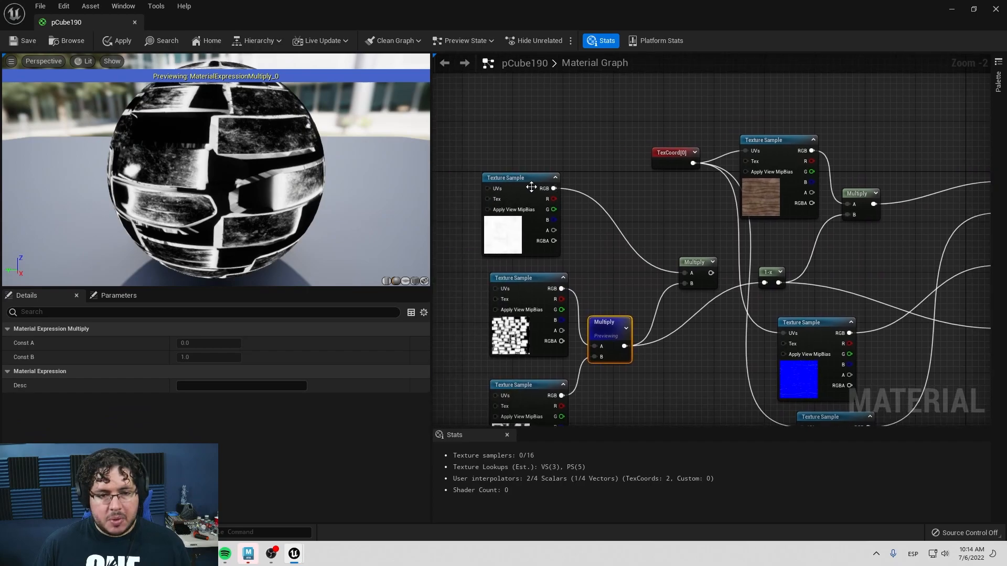
Preview the OneMinus node on the sphere to inspect the inverted combined masks.
left_click(781, 259)
right_click(775, 274)
left_click(821, 292)
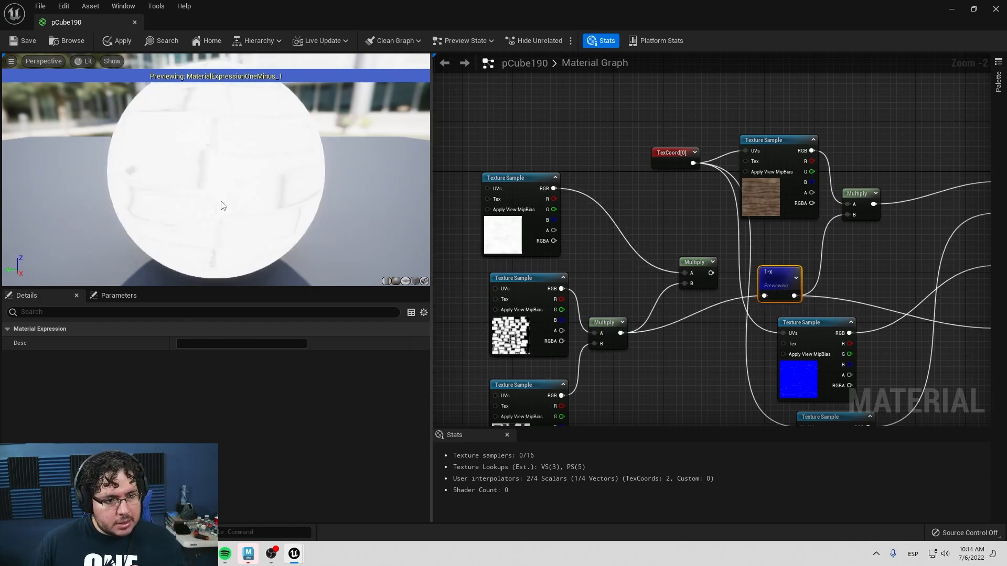
scroll(252, 205, "down", 4)
left_click_drag(301, 203, 231, 209)
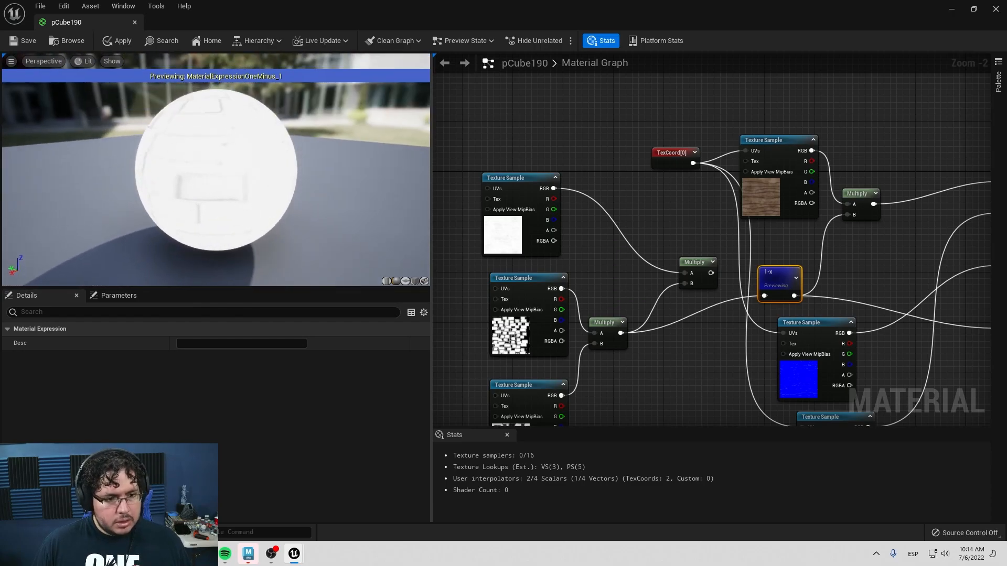
Insert a new Multiply node between the combined mask Multiply and the OneMinus node.
scroll(726, 240, "up", 3)
left_click_drag(725, 239, 746, 251)
mouse_move(721, 225)
right_mouse_down()
mouse_move(779, 217)
mouse_move(719, 230)
right_mouse_up()
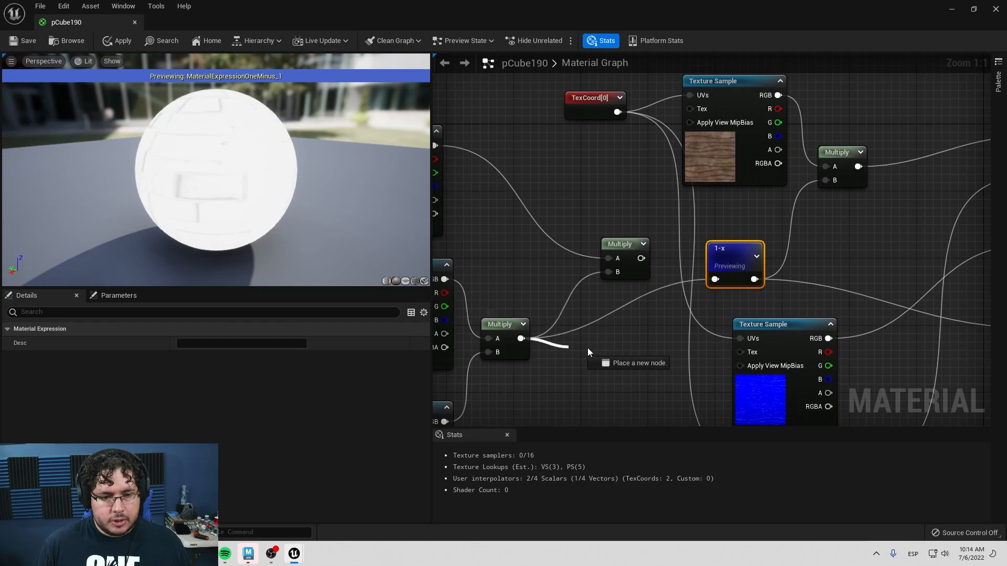
left_click_drag(622, 340, 622, 339)
type("multiply")
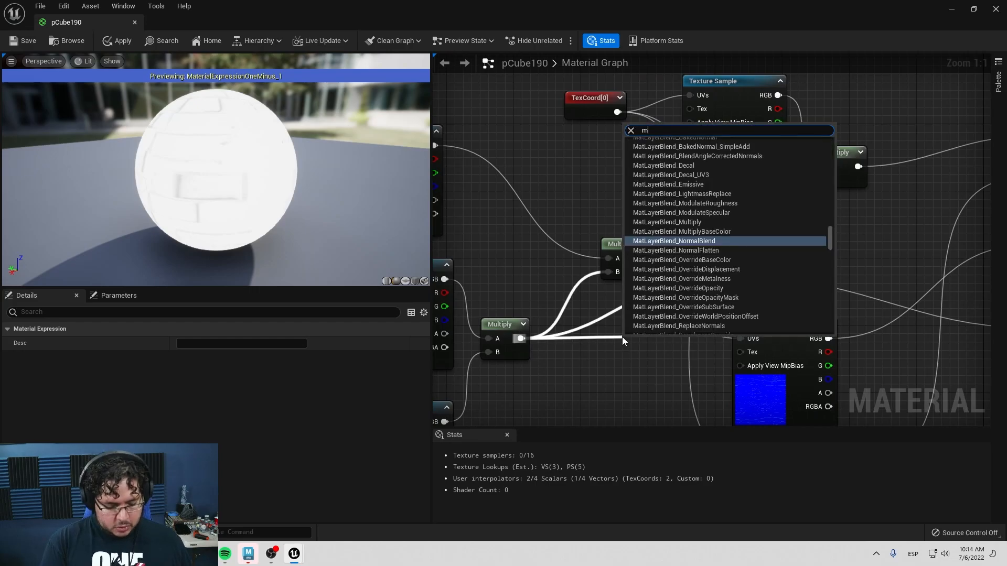
key("Return")
left_click_drag(658, 351, 715, 279)
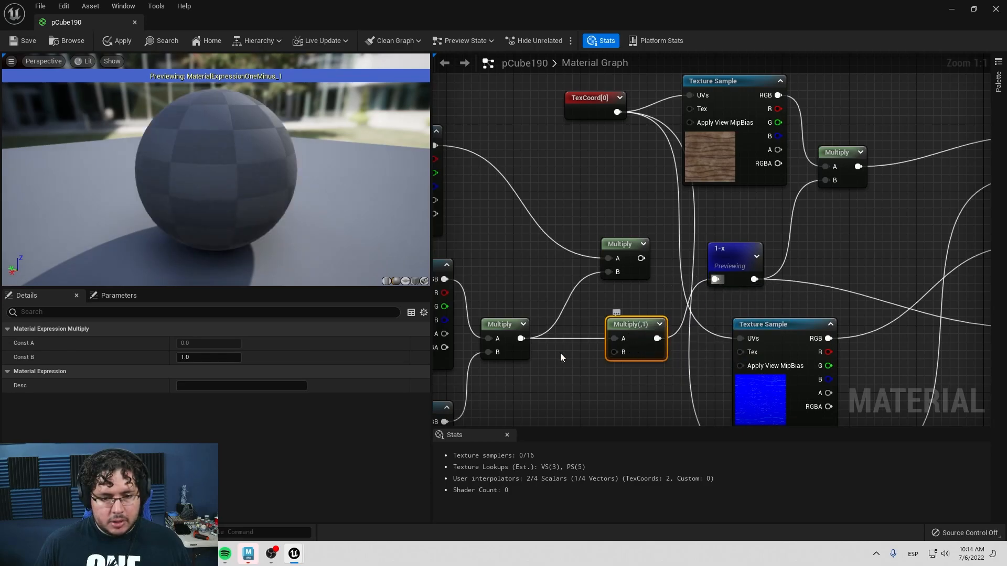
Preview the new Multiply node on the sphere and try 0.5 and 0.1 as its Const B.
right_click(640, 325)
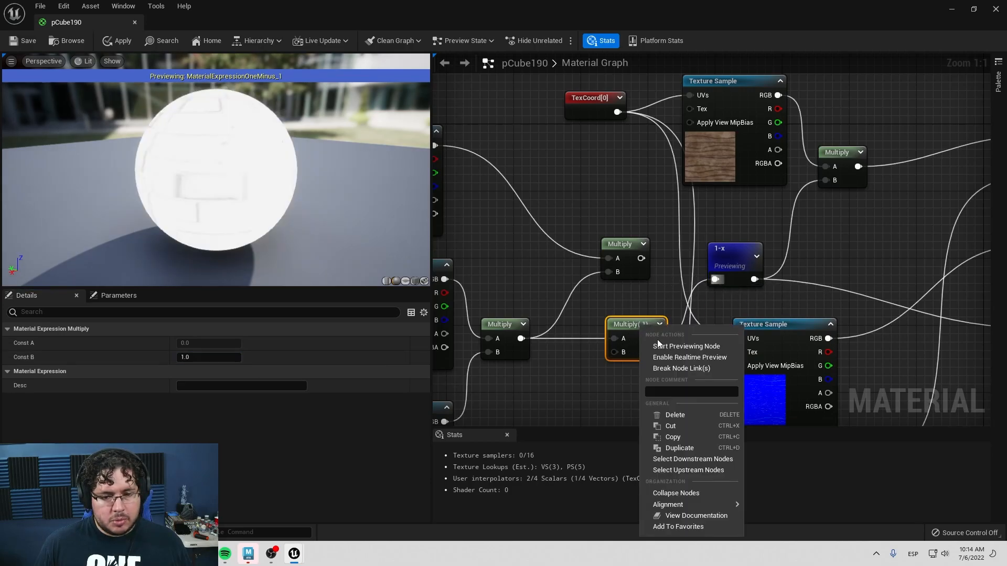
left_click(684, 348)
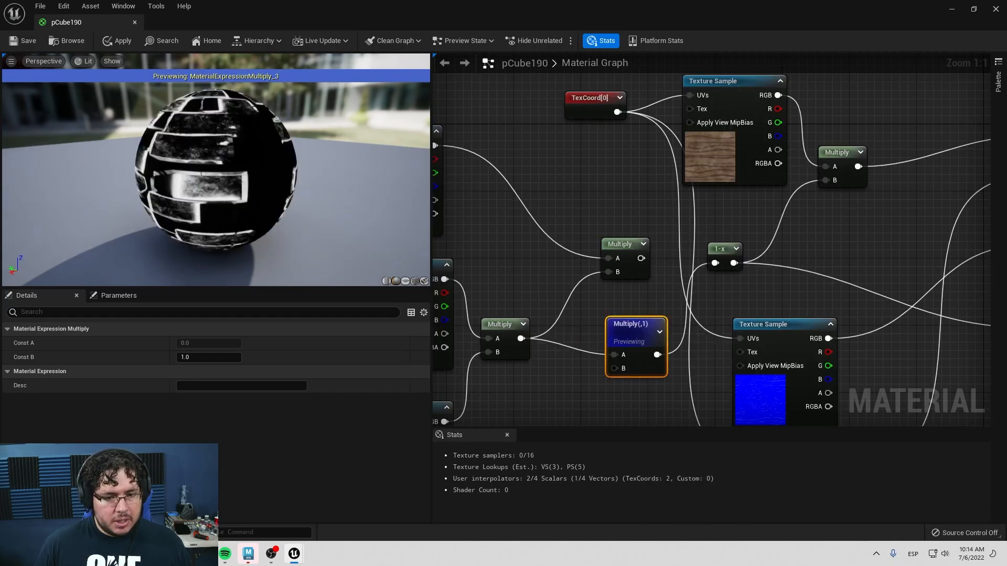
right_click_drag(510, 270, 541, 253)
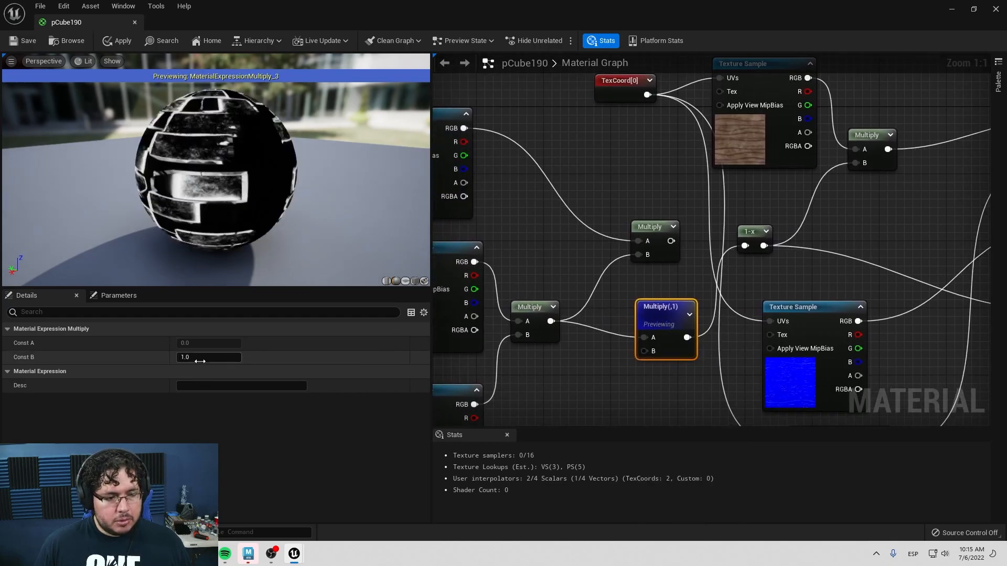
key("Return")
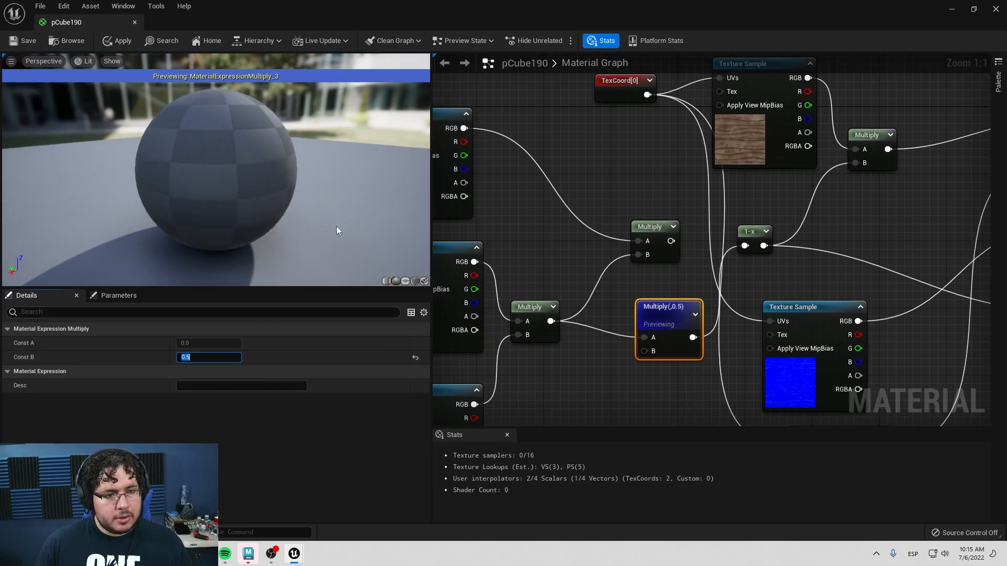
type(".1")
key("Return")
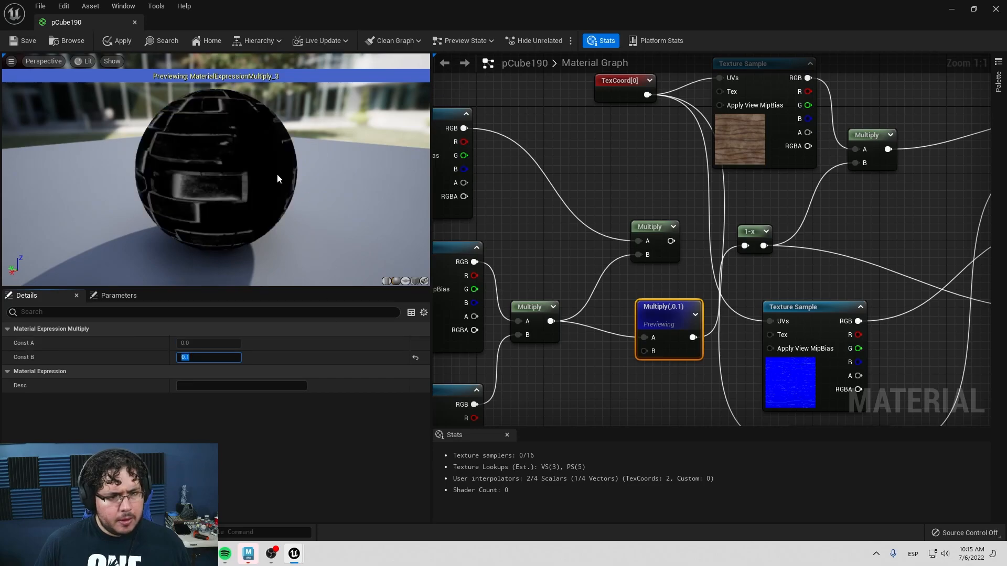
Preview the OneMinus node, try 2 and 1 as the new Multiply's Const B, and set it to 1.5.
right_click(755, 235)
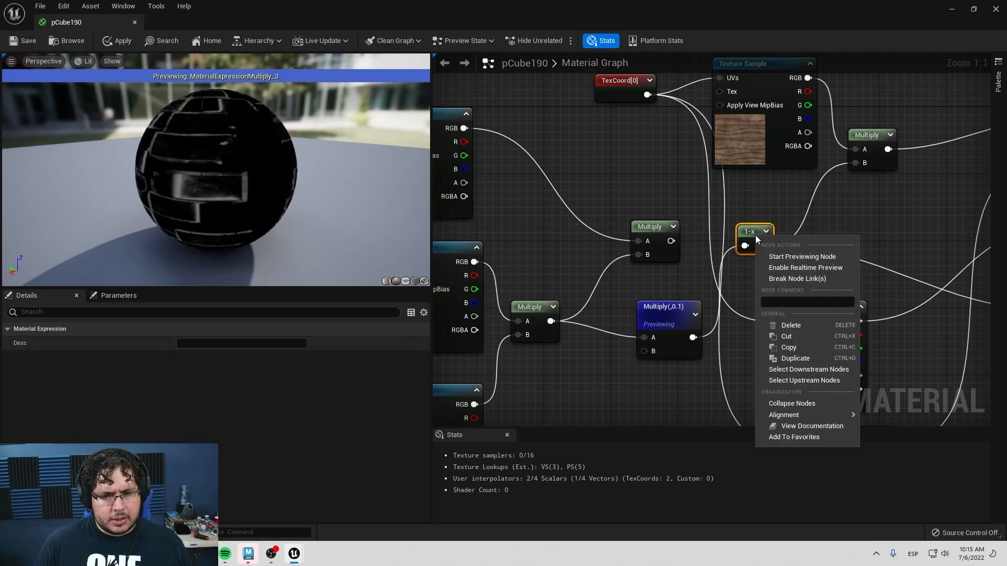
left_click(784, 253)
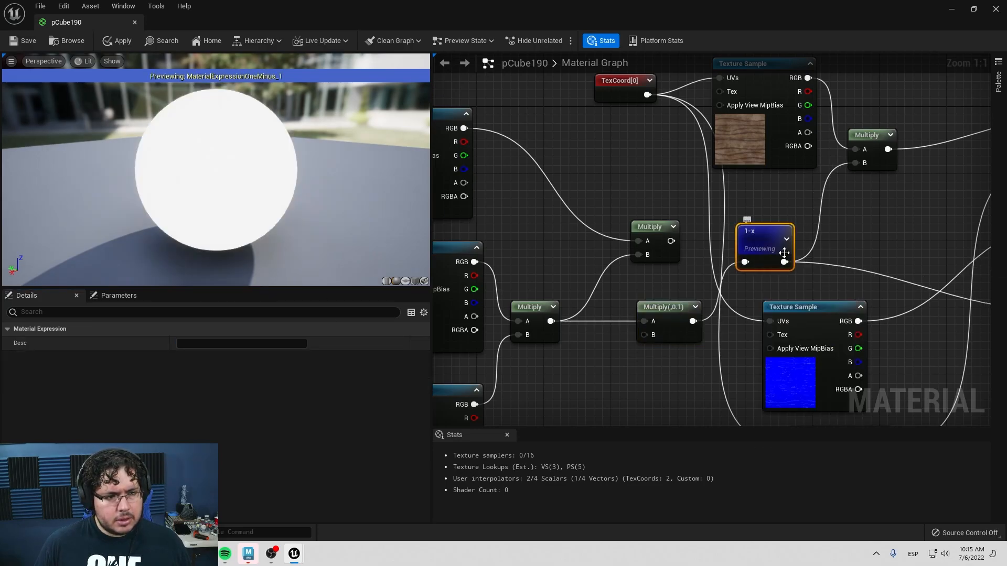
left_click(651, 327)
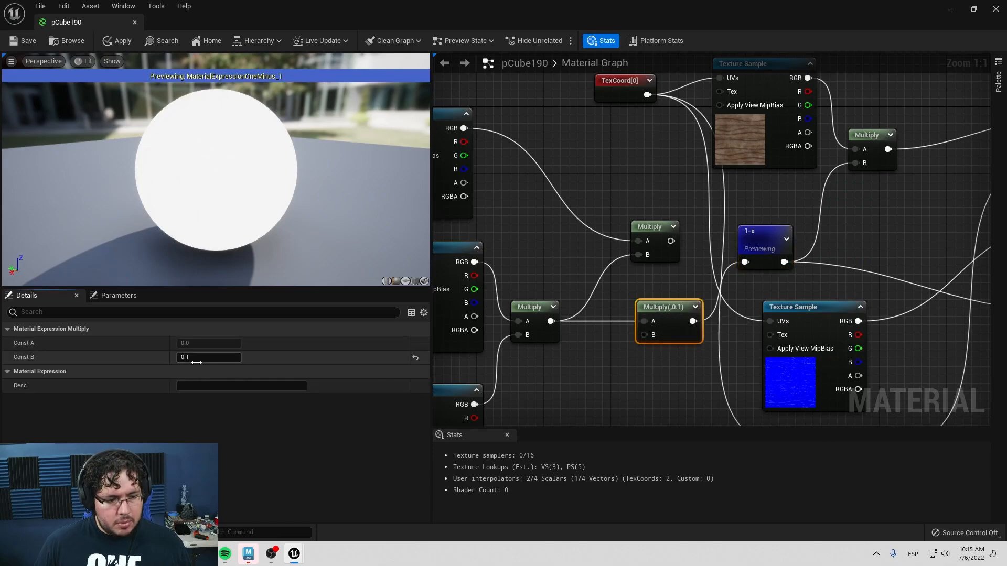
type("2")
key("Return")
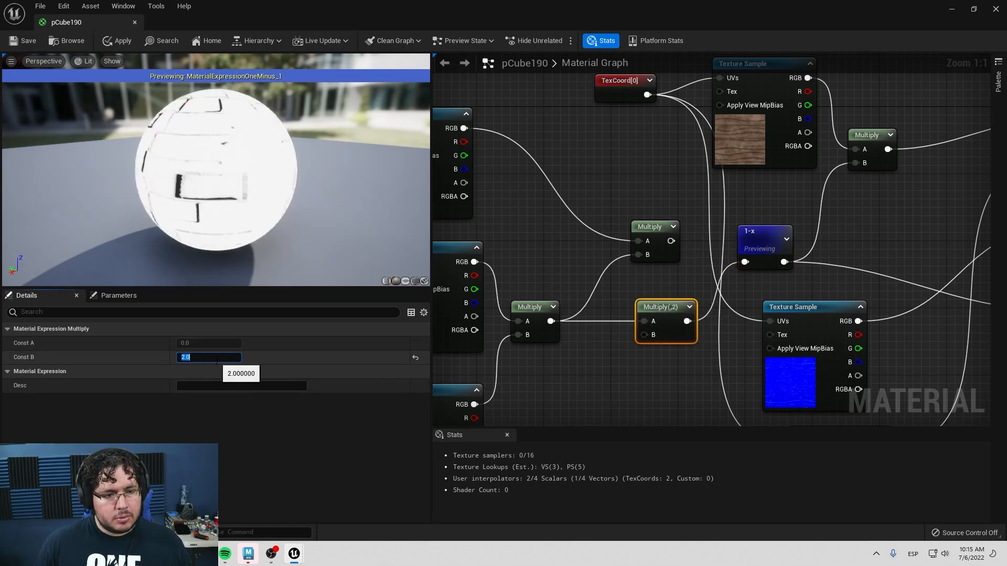
type("1")
key("Return")
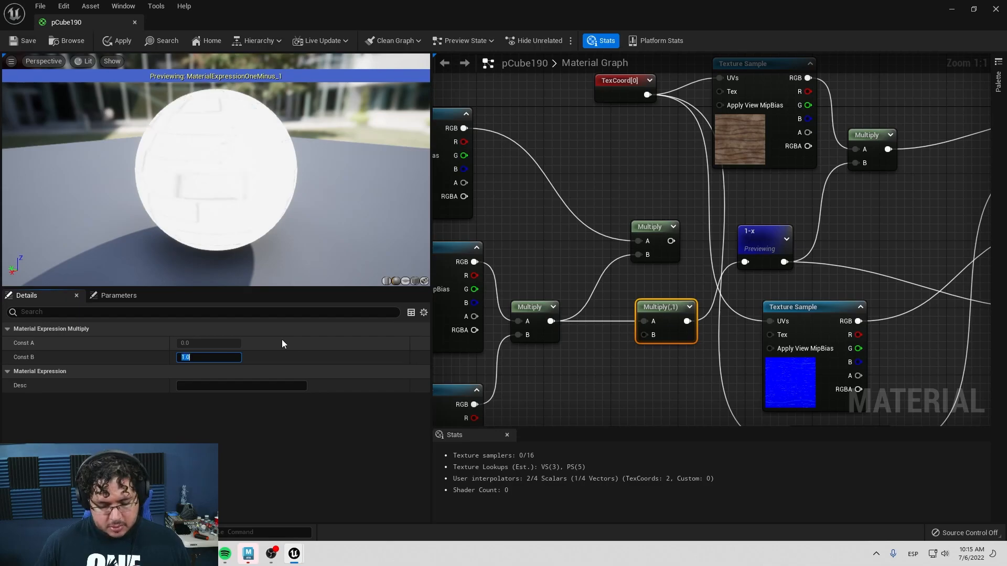
type("1.5")
key("Return")
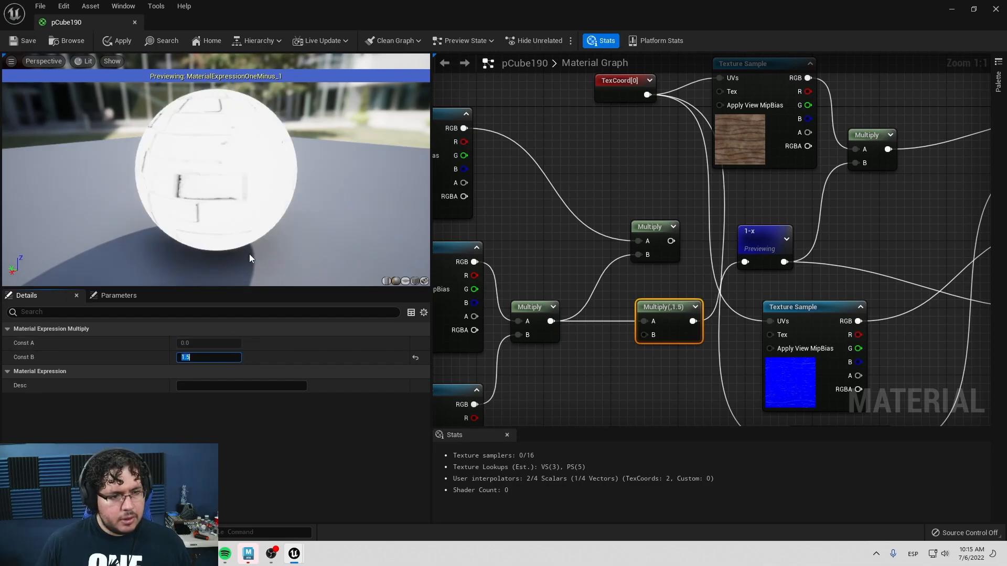
Examine the inverted mask up close on the preview sphere, checking the shingle edges and dark patches.
scroll(200, 235, "up", 5)
scroll(187, 230, "up", 2)
left_click_drag(138, 194, 357, 94)
scroll(159, 207, "down", 6)
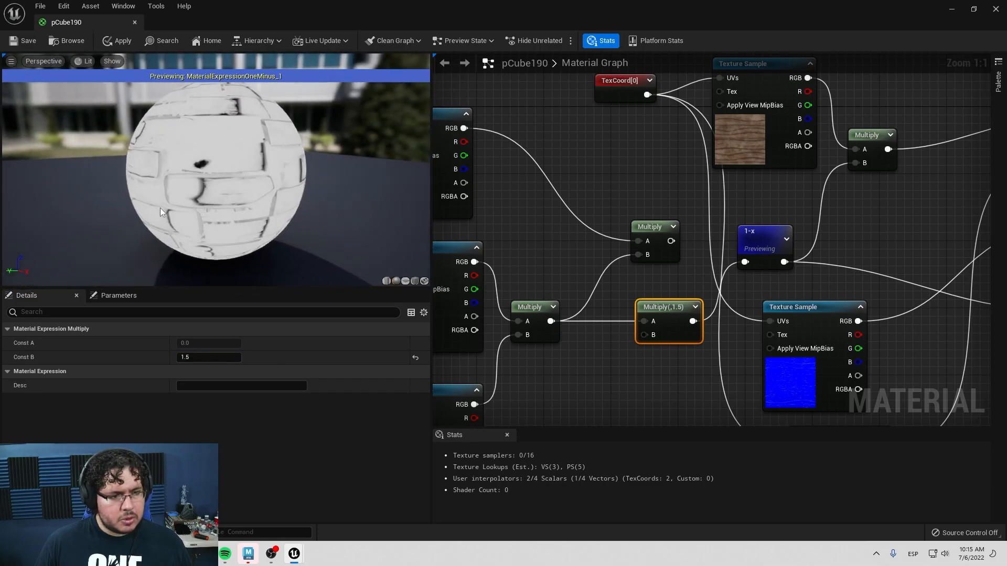
left_click_drag(159, 208, 193, 179)
scroll(226, 188, "up", 6)
scroll(225, 187, "up", 1)
scroll(245, 193, "down", 1)
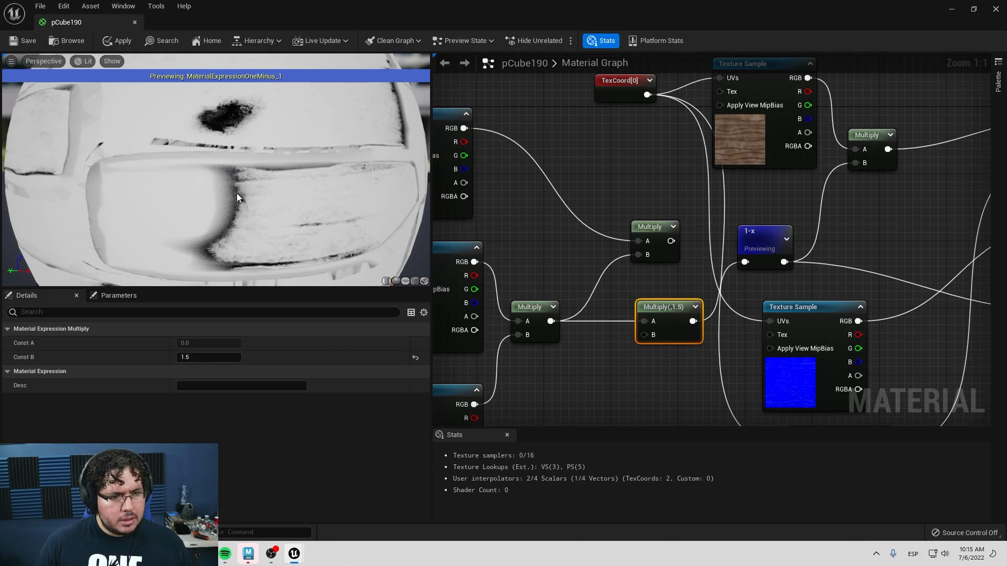
Save pCube190, minimize its editor and inspect the shingle darkening on the roof in the level.
left_click(36, 41)
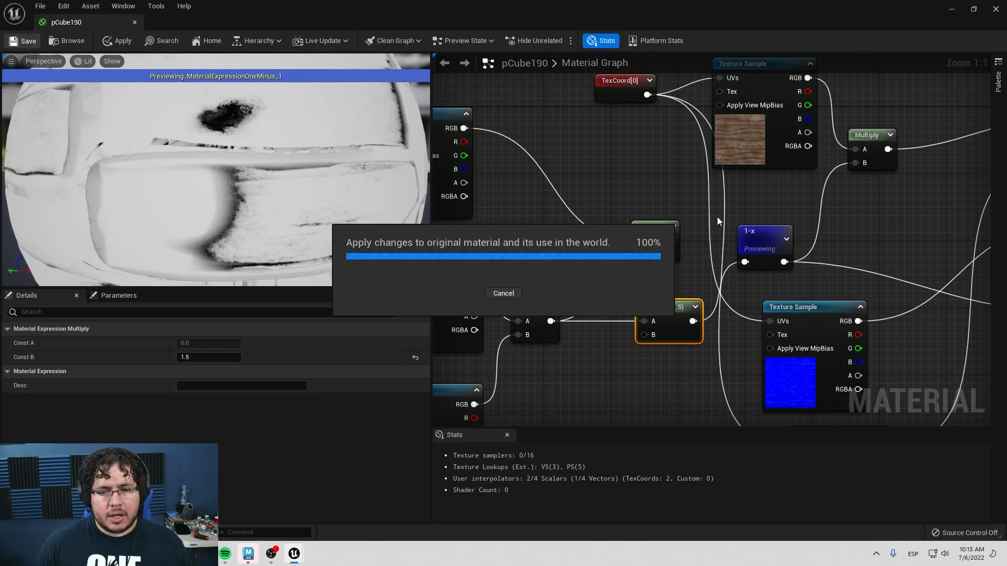
left_click(952, 9)
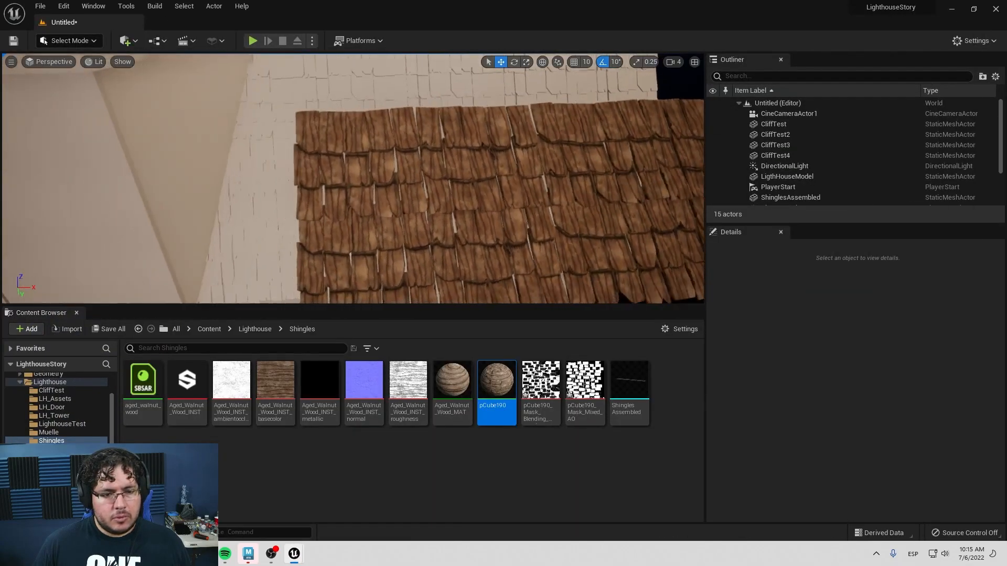
right_click_drag(353, 178, 278, 202)
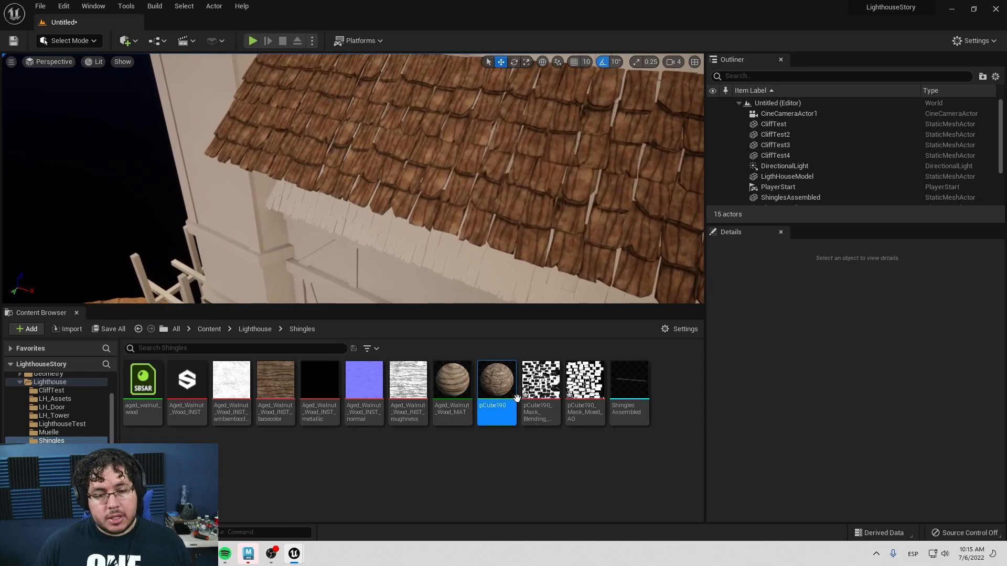
mouse_move(525, 223)
right_mouse_down()
mouse_move(536, 204)
mouse_move(530, 210)
right_mouse_up()
Open Aged_Walnut_Wood_INST beside the level viewport and set its Veins Contrast to 0.384.
double_click(177, 405)
left_click_drag(412, 7, 733, 72)
left_click_drag(695, 306, 700, 461)
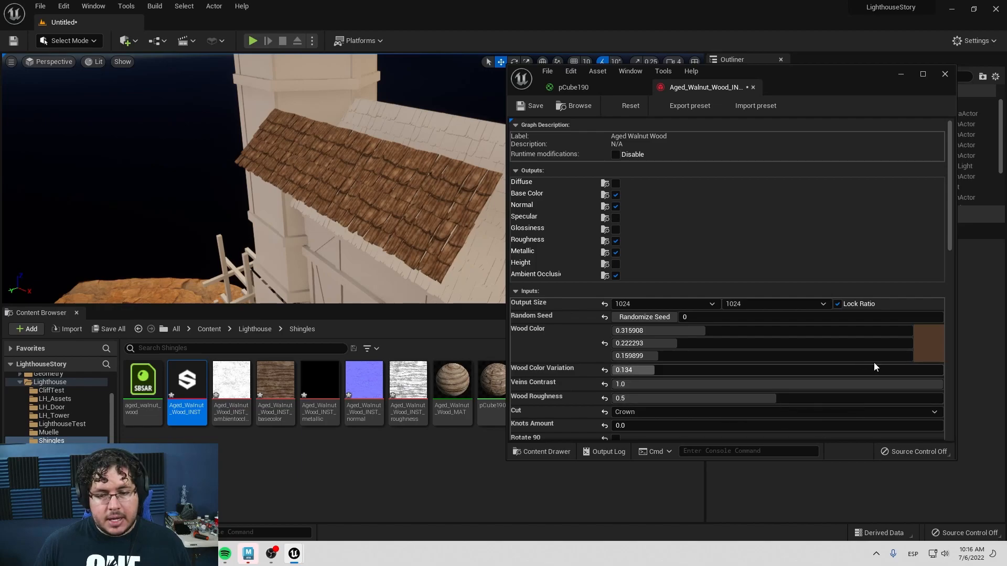
left_click_drag(864, 384, 934, 384)
scroll(390, 215, "up", 4)
left_click_drag(714, 383, 674, 384)
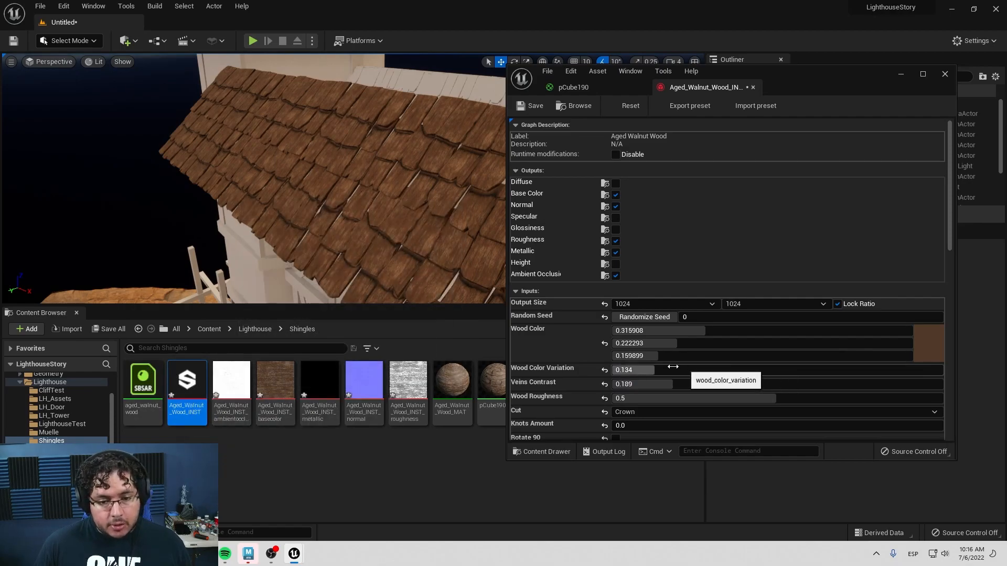
left_click_drag(677, 384, 774, 383)
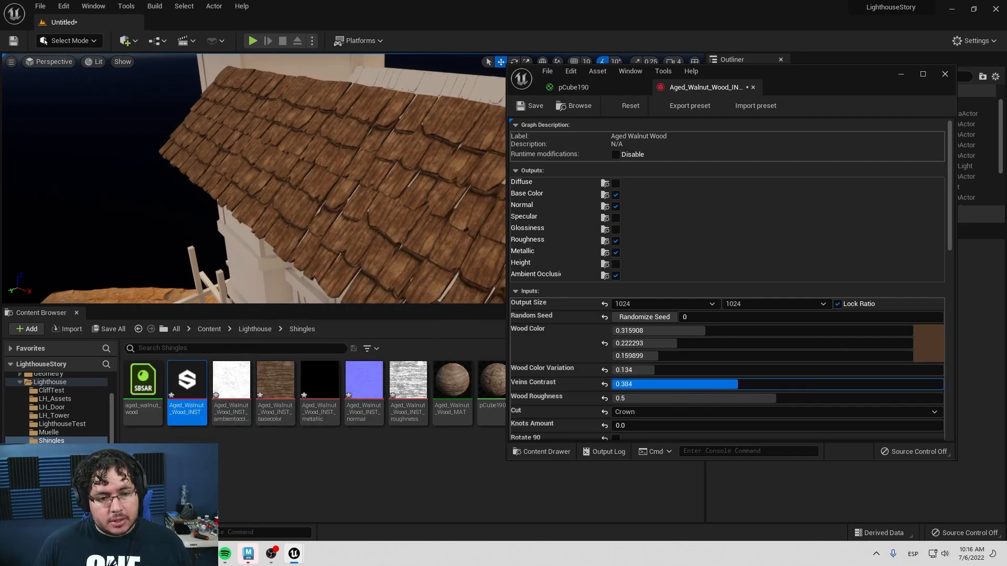
Try a muted blue Wood Color, hex sRGB 636888FF, and check it on the roof shingles.
left_click(929, 349)
left_click_drag(795, 356, 748, 330)
left_click_drag(835, 348, 851, 378)
scroll(375, 178, "down", 4)
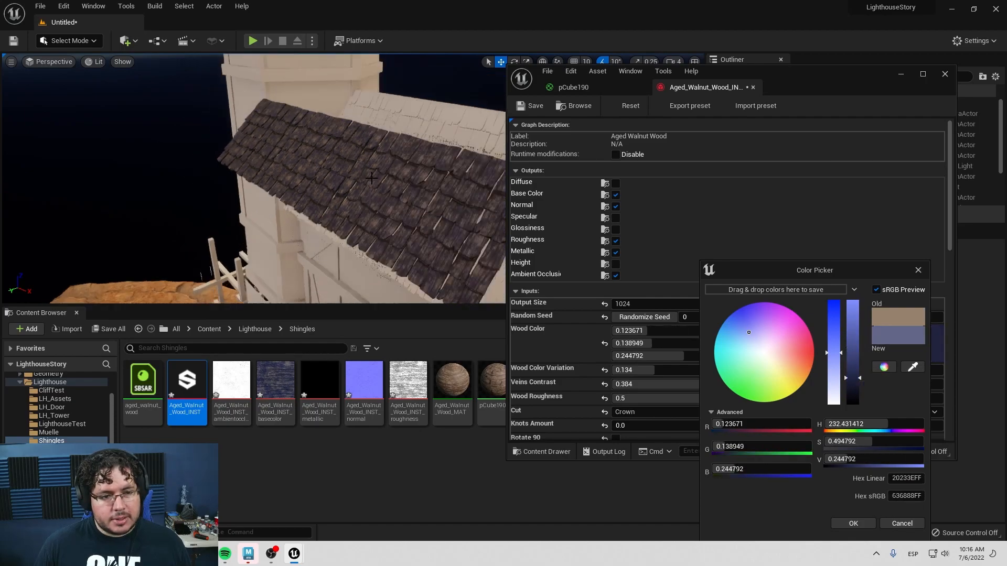
scroll(375, 179, "up", 8)
scroll(388, 194, "down", 5)
scroll(377, 201, "up", 2)
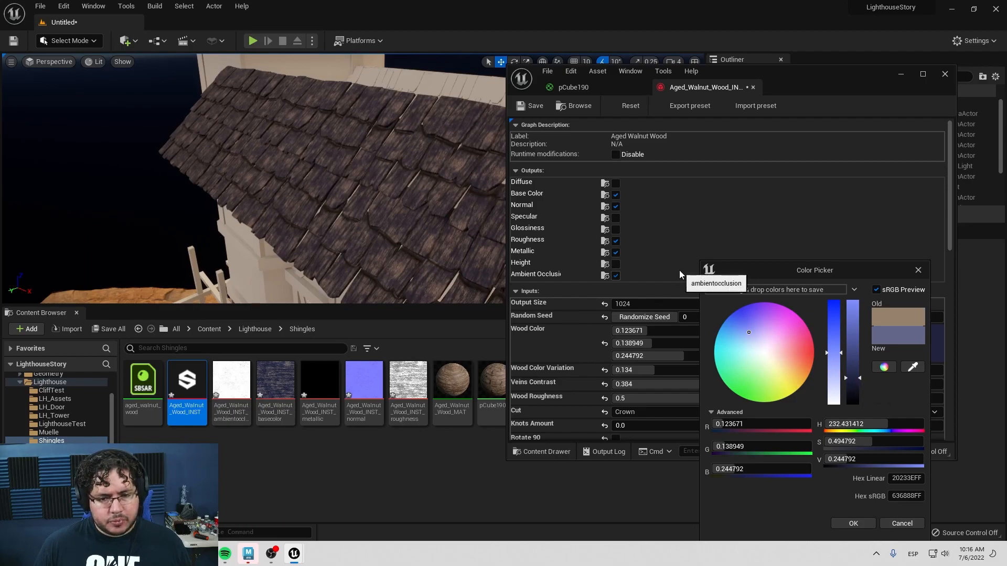
Turn off the wood instance's Ambient Occlusion output, close its editor and view the roof in the level.
left_click(542, 335)
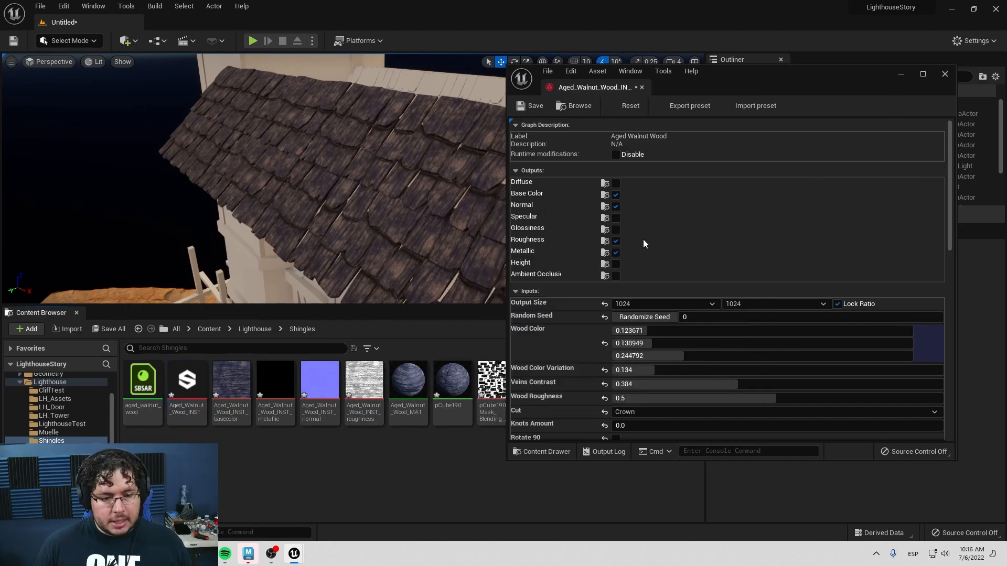
left_click(945, 74)
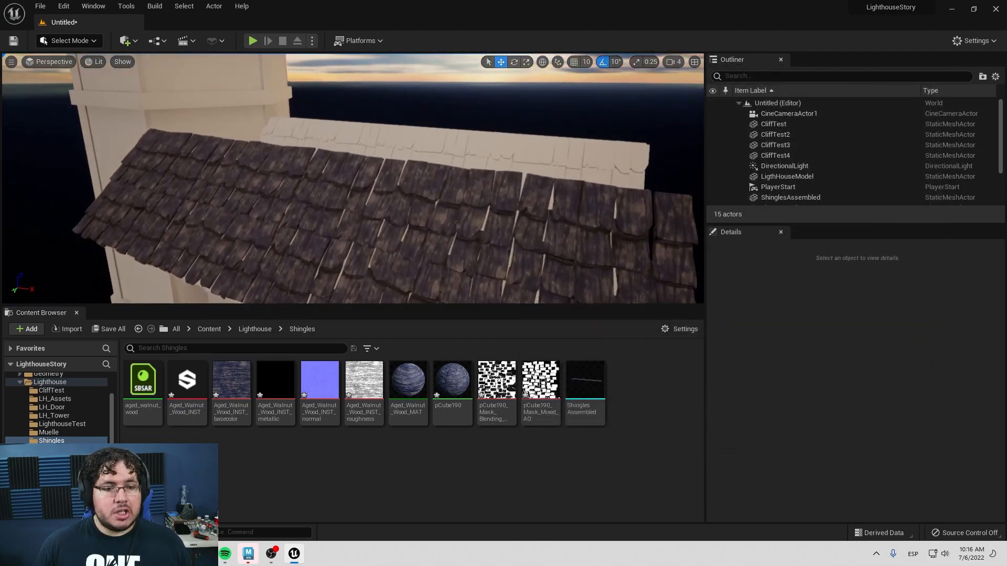
right_click_drag(353, 178, 362, 158)
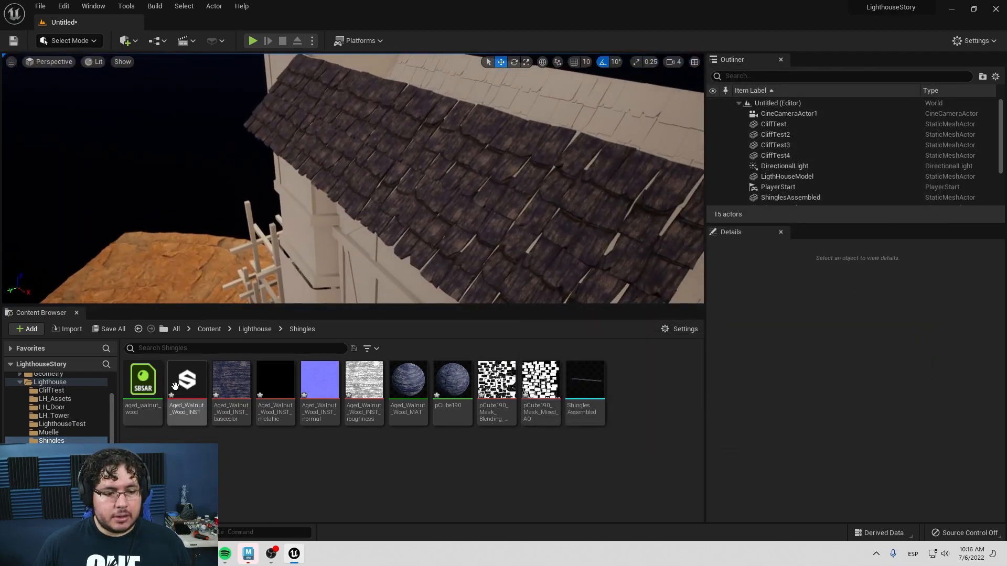
Reopen Aged_Walnut_Wood_INST, set Wood Color Variation to 0.32 and Wood Color to brown 88746CFF, and view the roof.
double_click(231, 381)
double_click(186, 380)
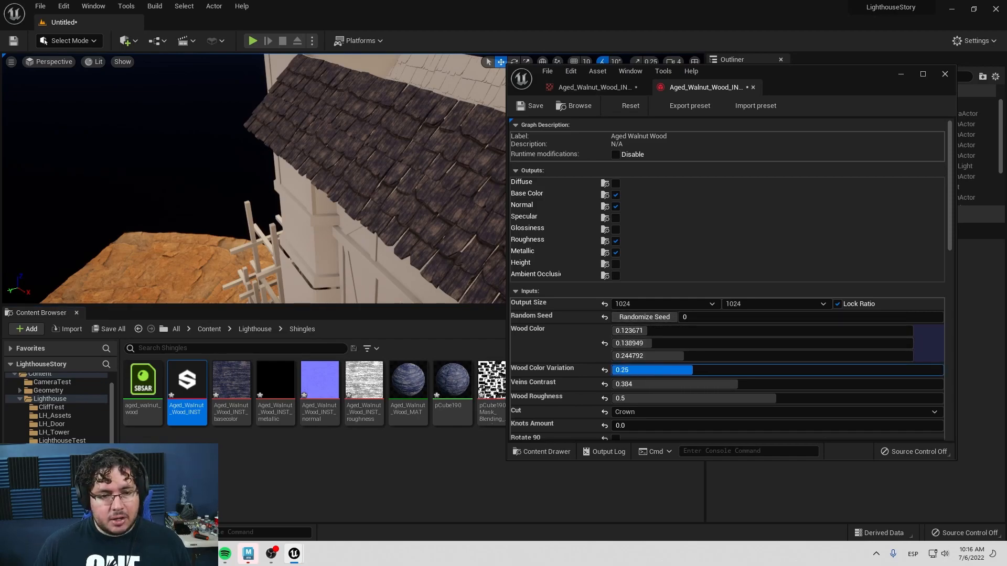
left_click(919, 353)
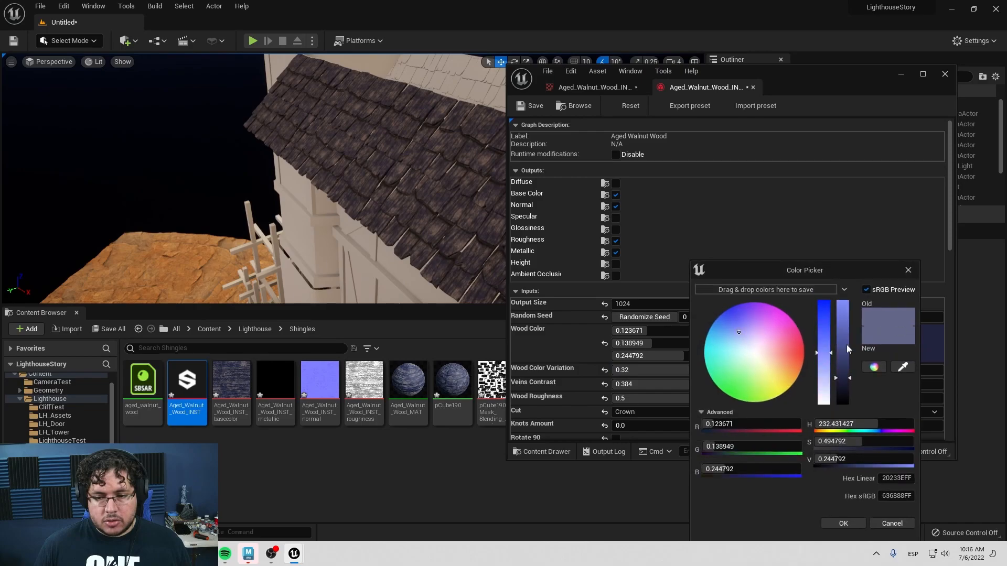
left_click_drag(766, 366, 773, 360)
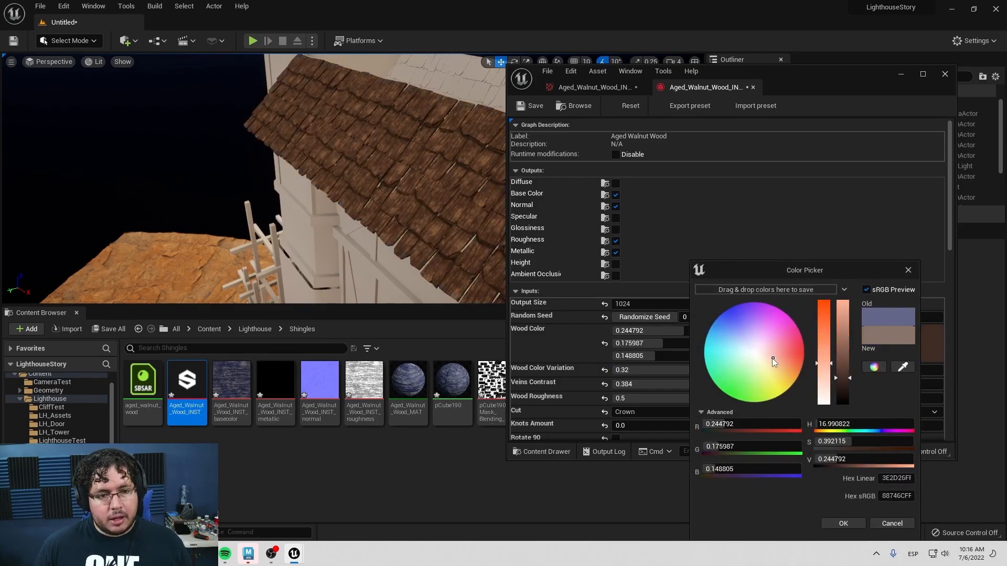
left_click(943, 74)
left_click_drag(483, 198, 475, 179, "alt")
right_click_drag(474, 178, 464, 202)
mouse_move(616, 174)
right_mouse_down()
mouse_move(632, 169)
mouse_move(619, 157)
mouse_move(617, 174)
right_mouse_up()
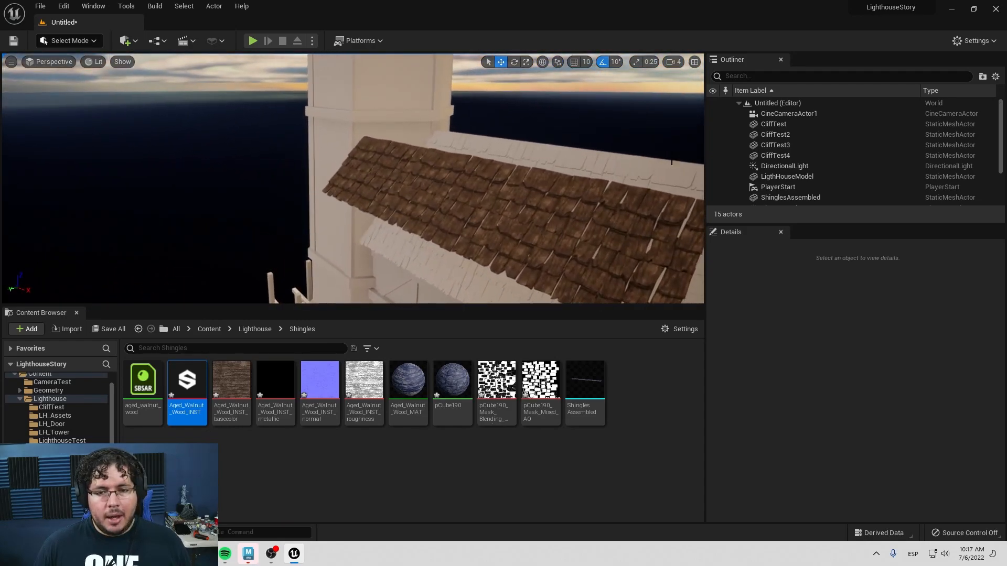